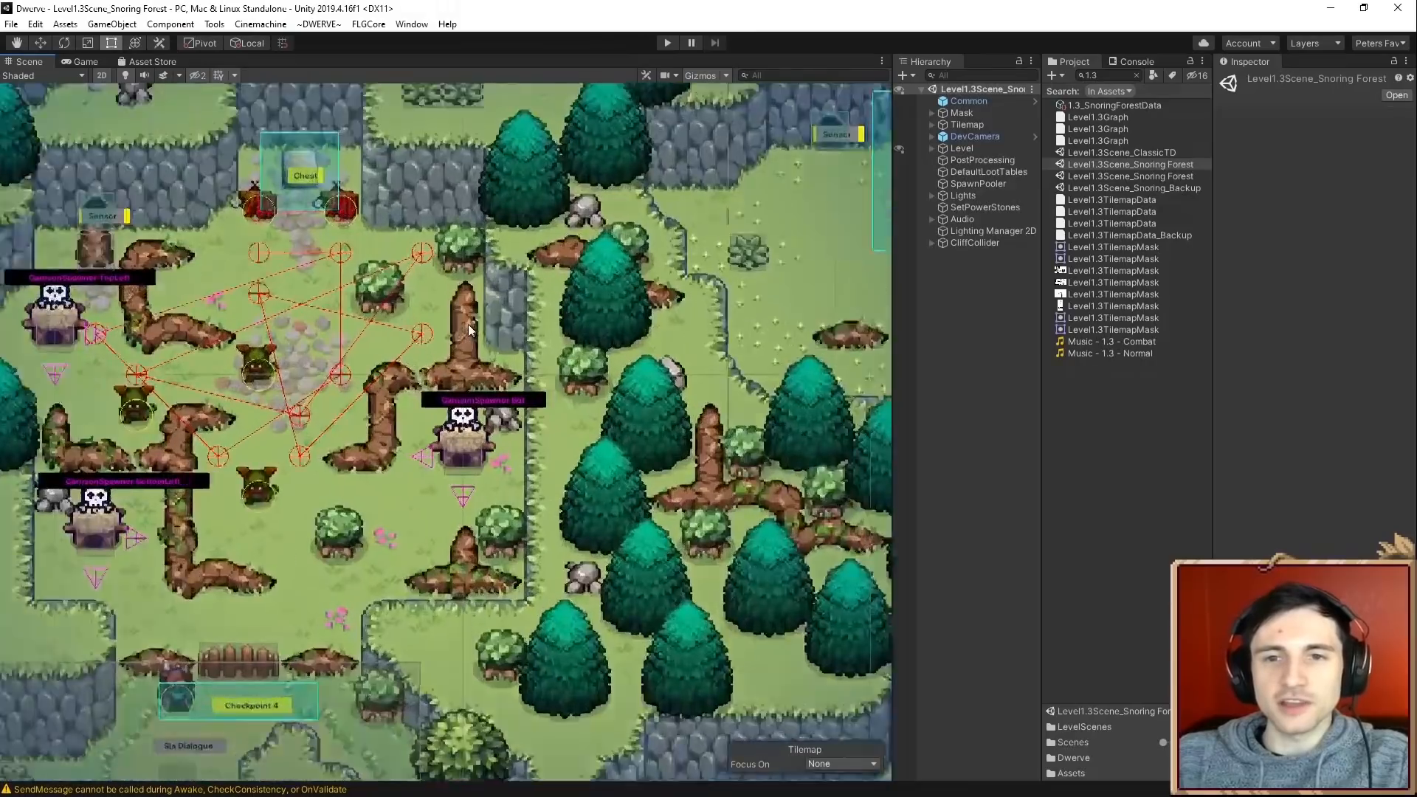
drag(509, 318, 660, 355)
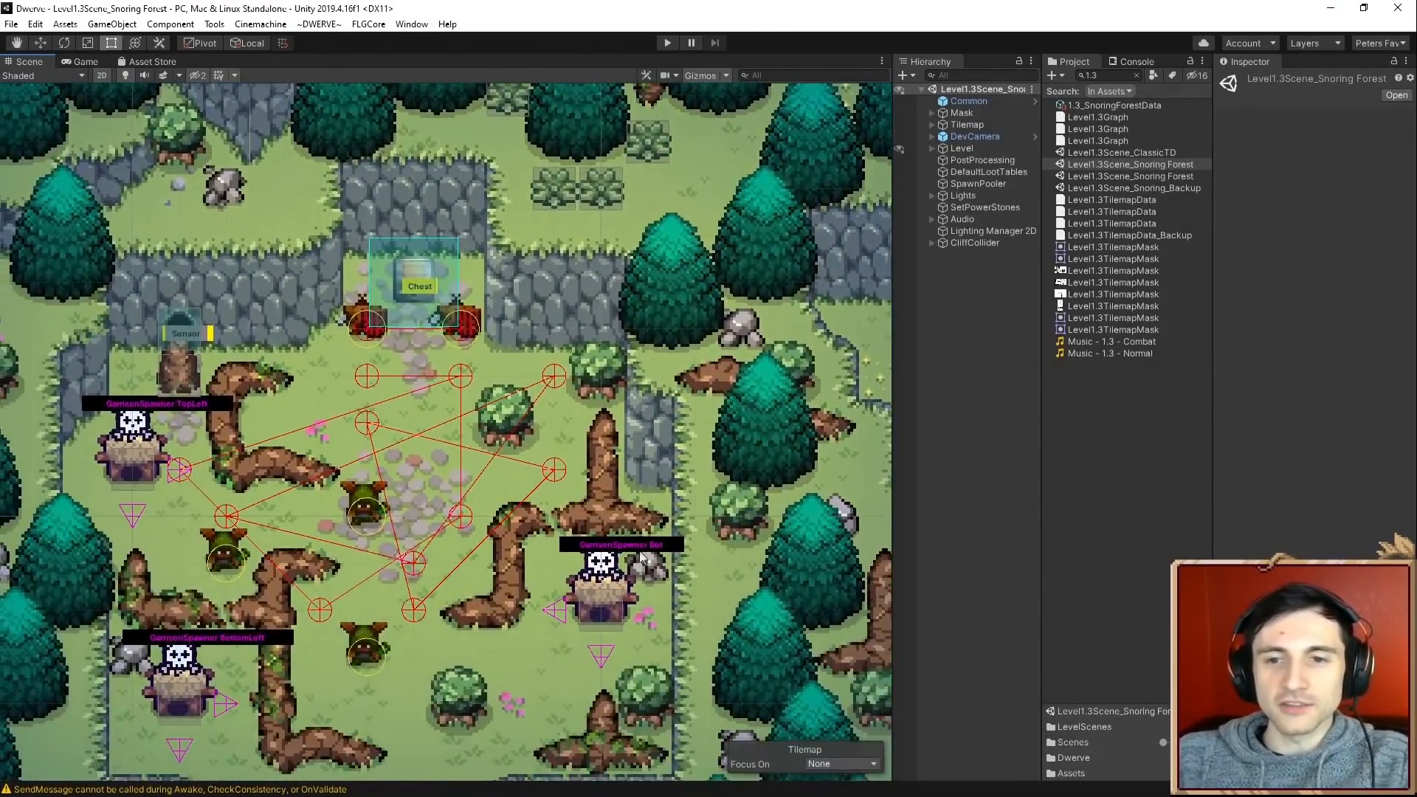
drag(661, 652, 602, 434)
drag(702, 625, 615, 420)
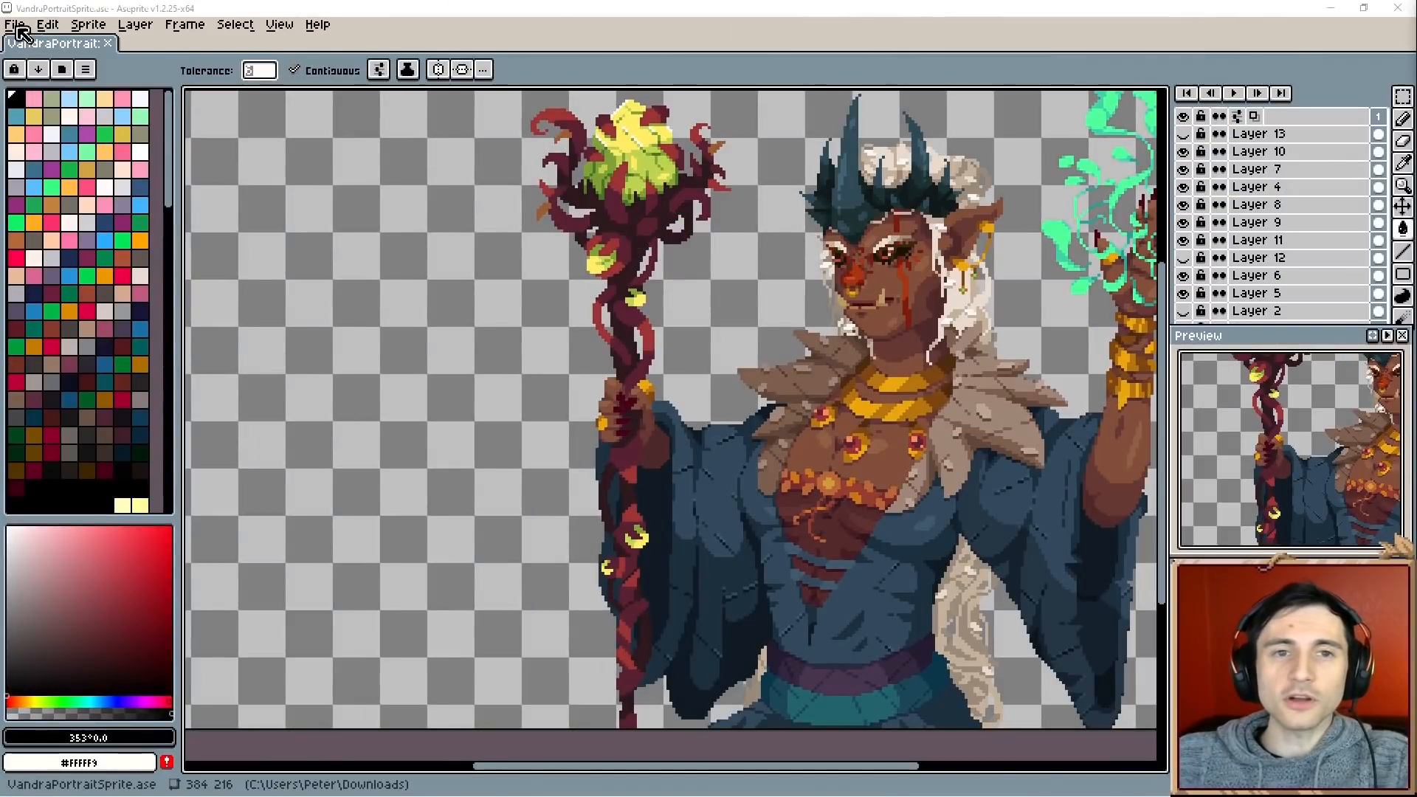
Create a new 16 × 16 px sprite in RGBA color mode with a white background.
click(16, 24)
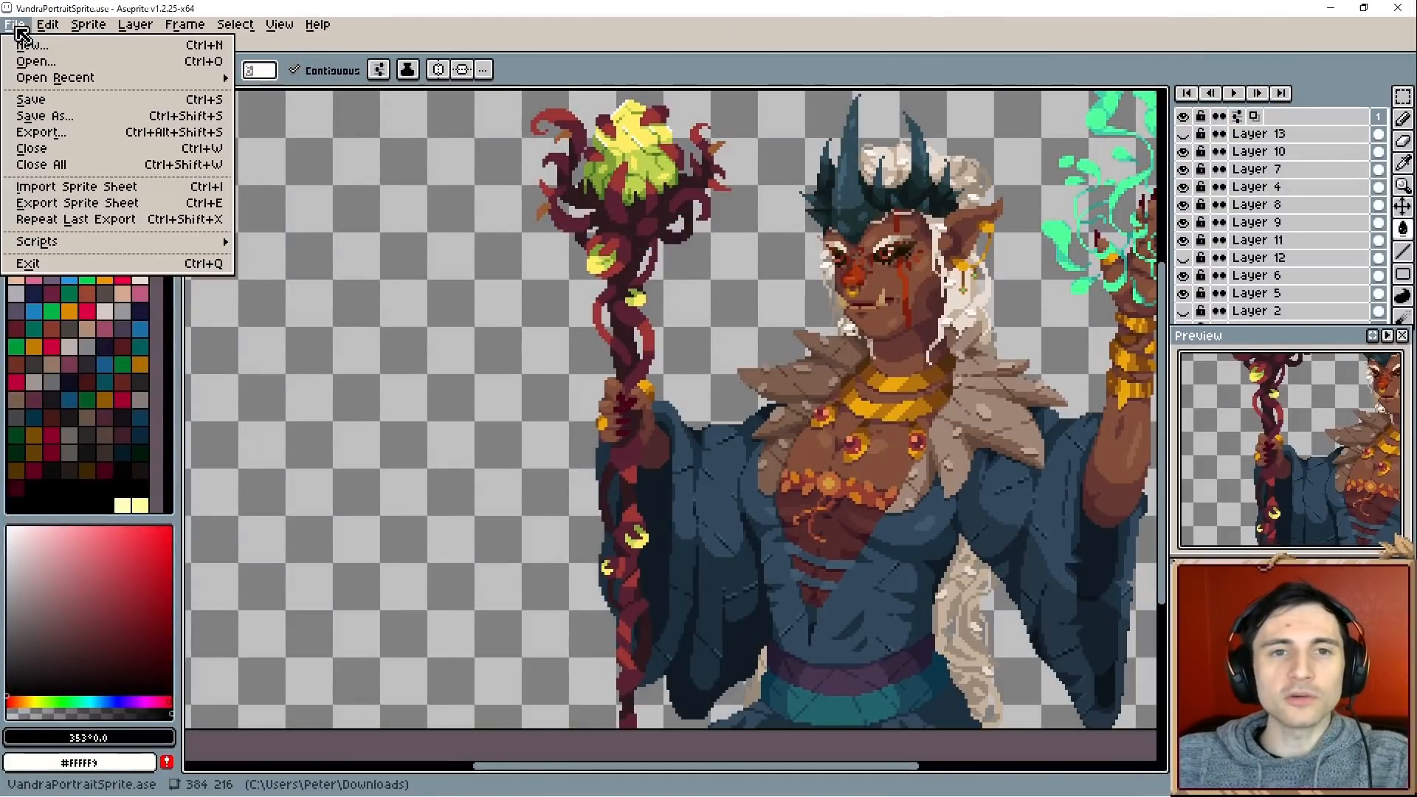
click(30, 40)
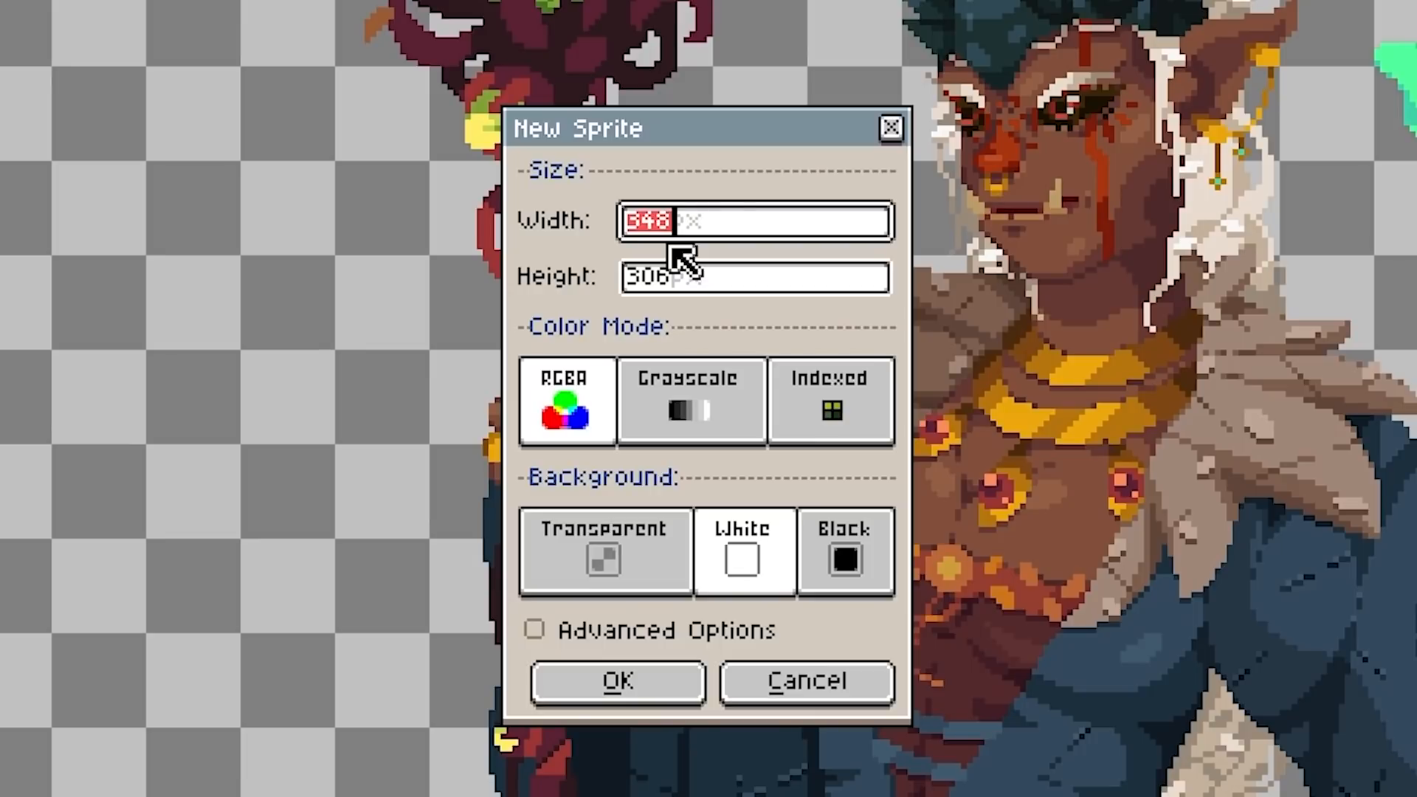
click(704, 277)
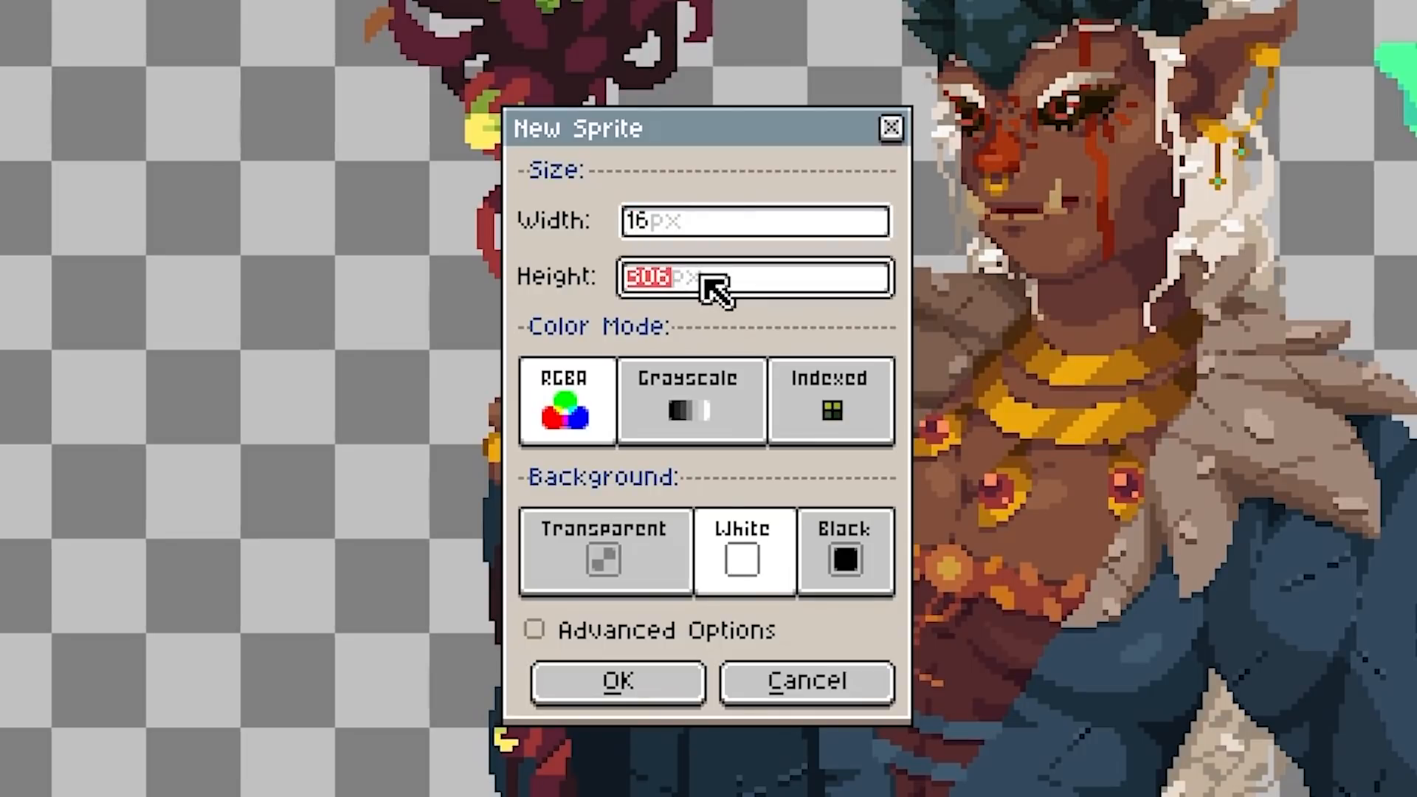
text(16)
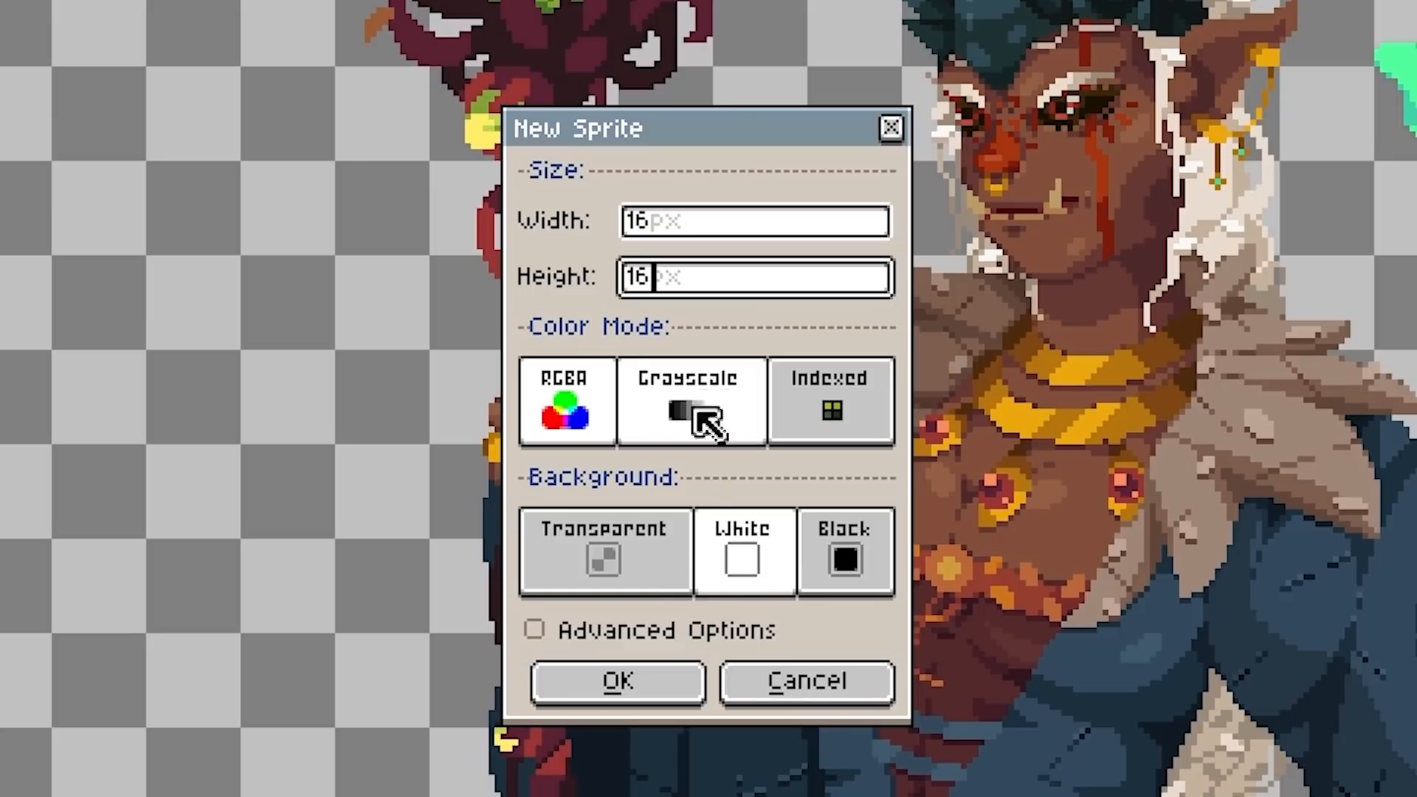
click(627, 687)
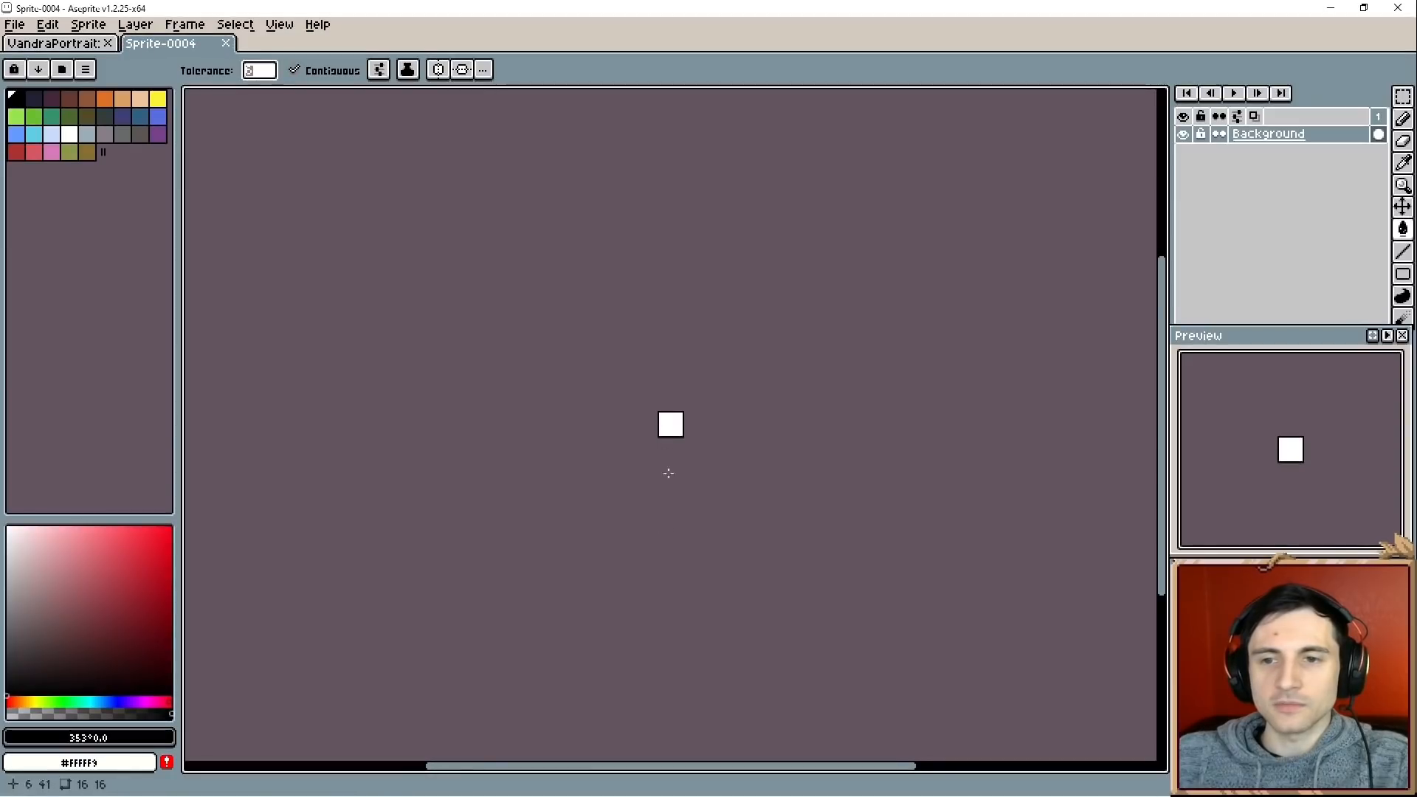
Turn on tiled mode in both axes and draw a black test stroke across the repeated tiles.
scroll(667, 457, up, 4)
drag(631, 354, 639, 465)
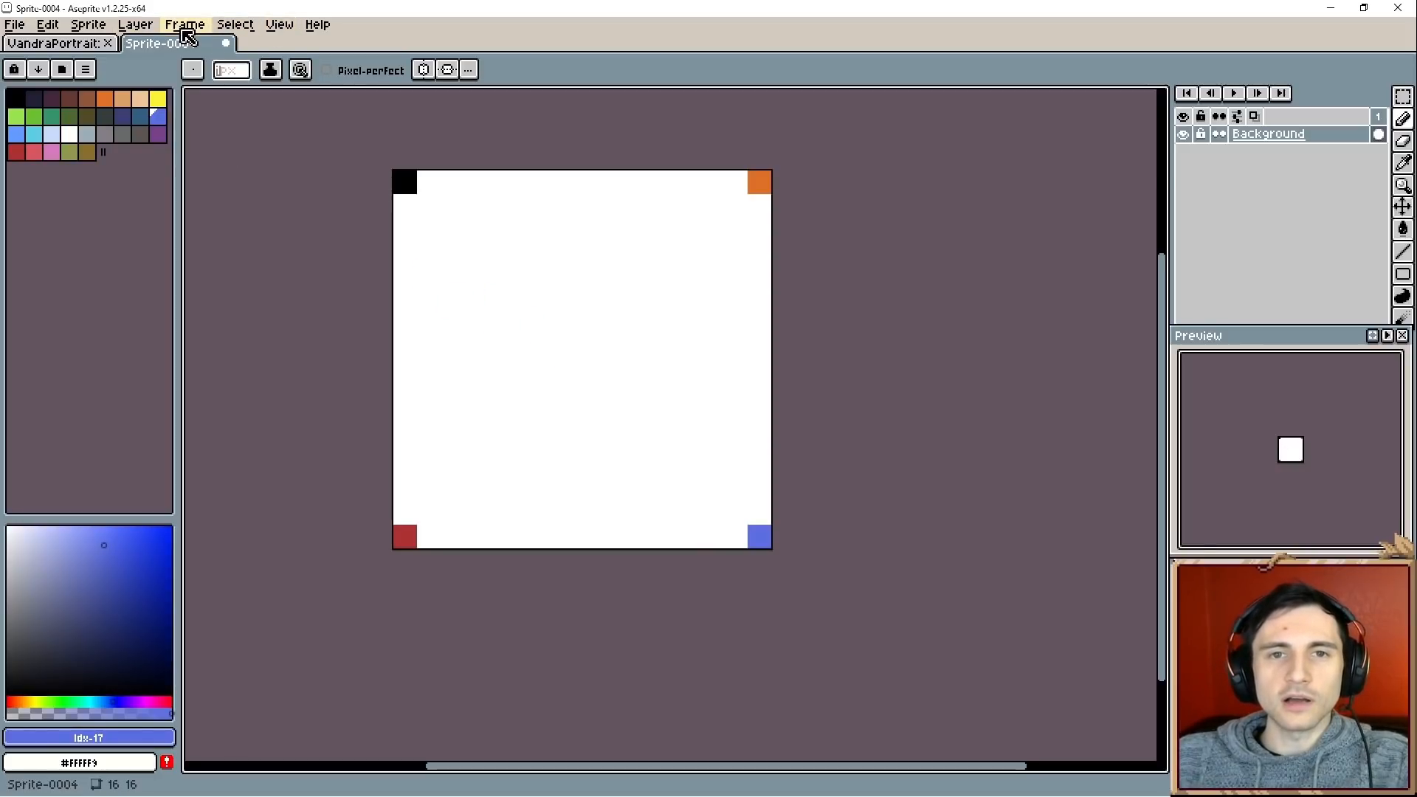
click(279, 26)
mouse_move(343, 124)
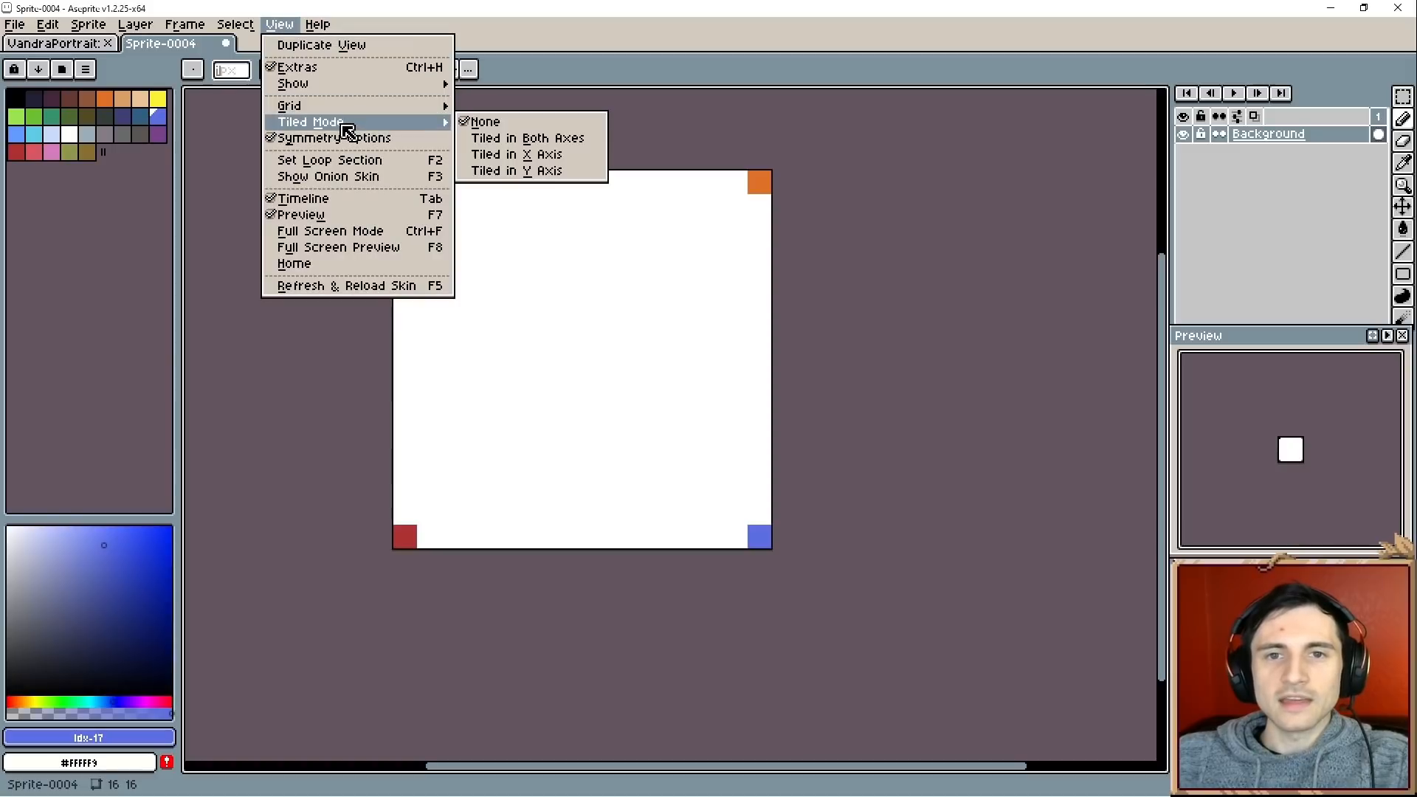
click(516, 140)
scroll(575, 231, down, 5)
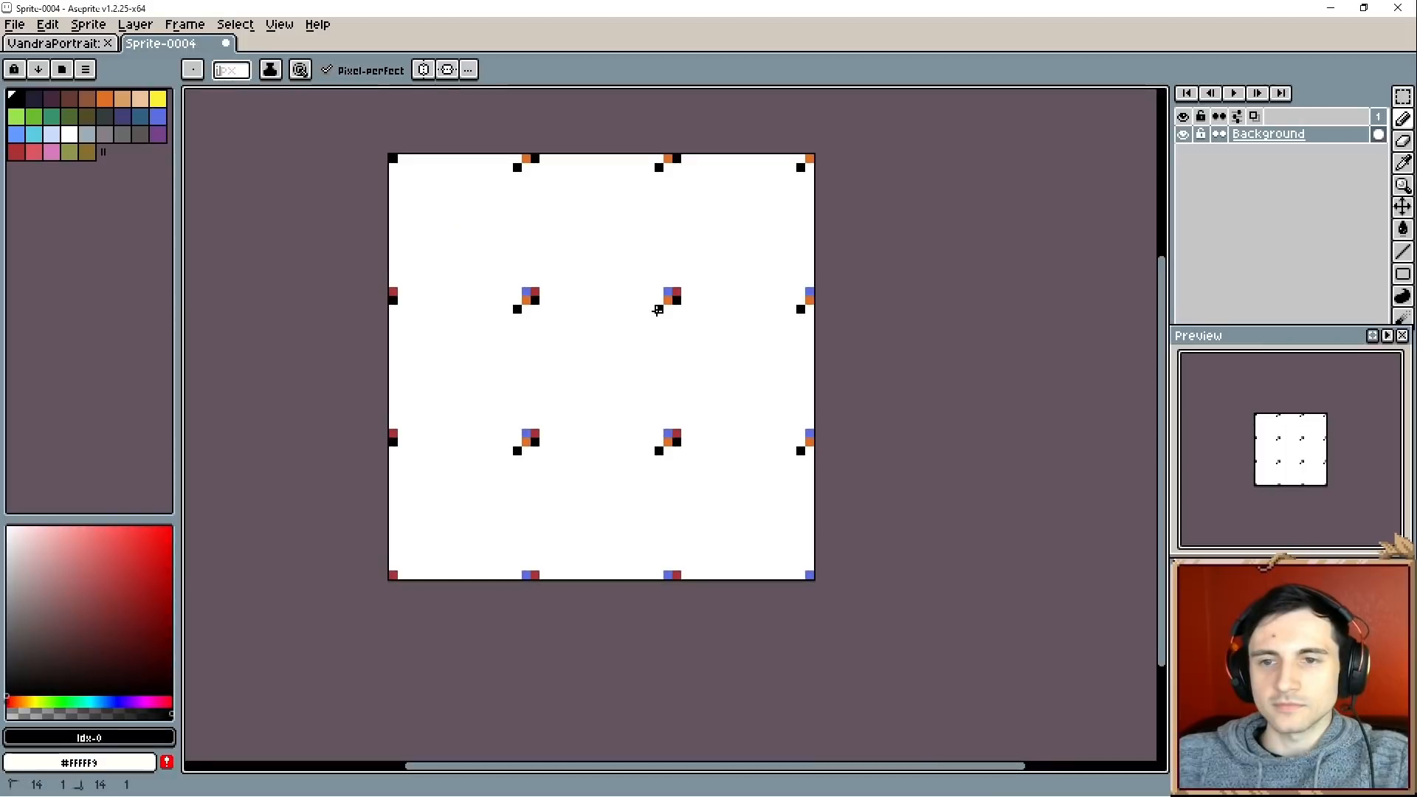
mouse_move(641, 322)
mouse_down()
mouse_move(597, 336)
mouse_move(605, 379)
mouse_move(650, 370)
mouse_move(639, 345)
mouse_move(620, 345)
mouse_move(628, 363)
mouse_move(604, 369)
mouse_move(595, 349)
mouse_move(561, 378)
mouse_move(601, 379)
mouse_up()
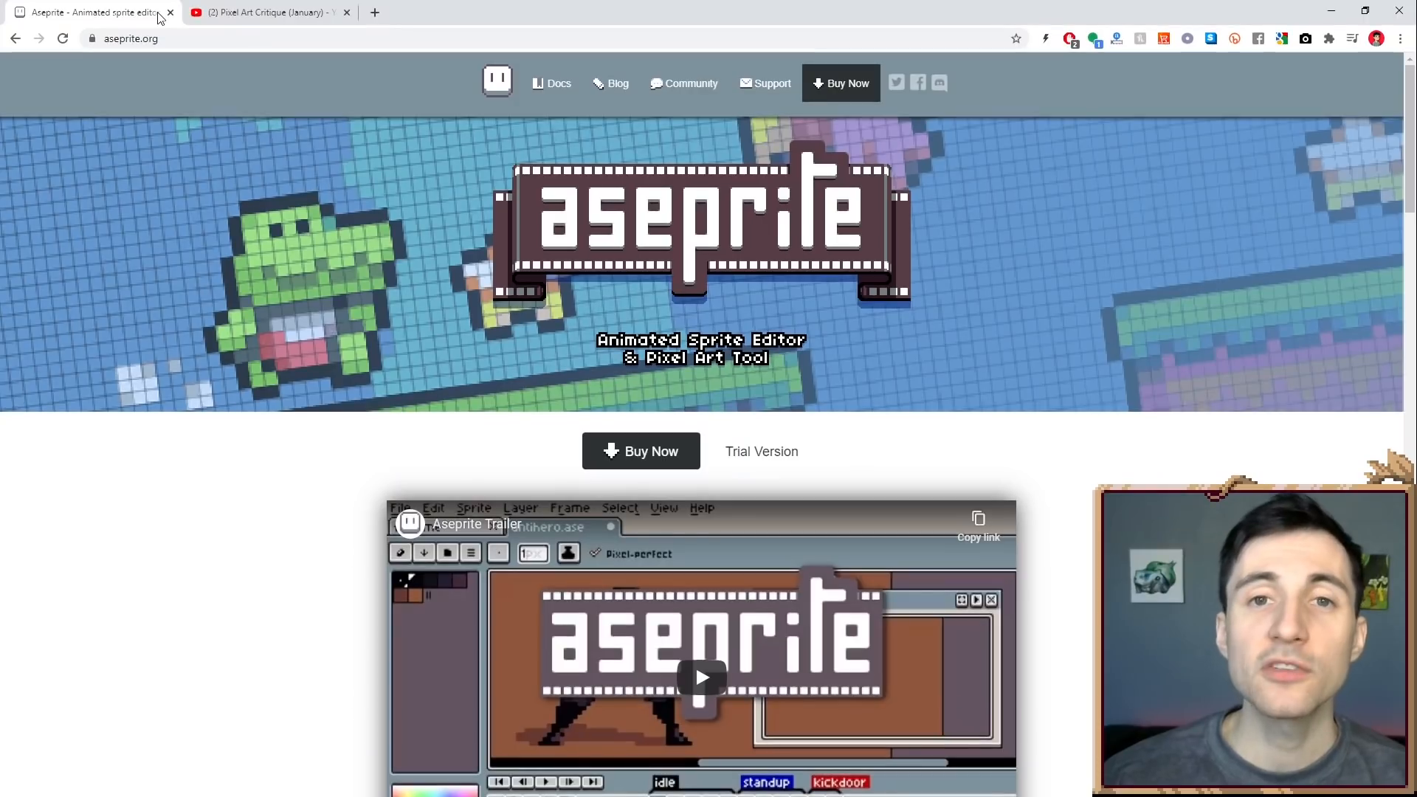
Switch to the Pixel Art Critique (January) video page and open the Aseprite Program store link in its description.
click(266, 12)
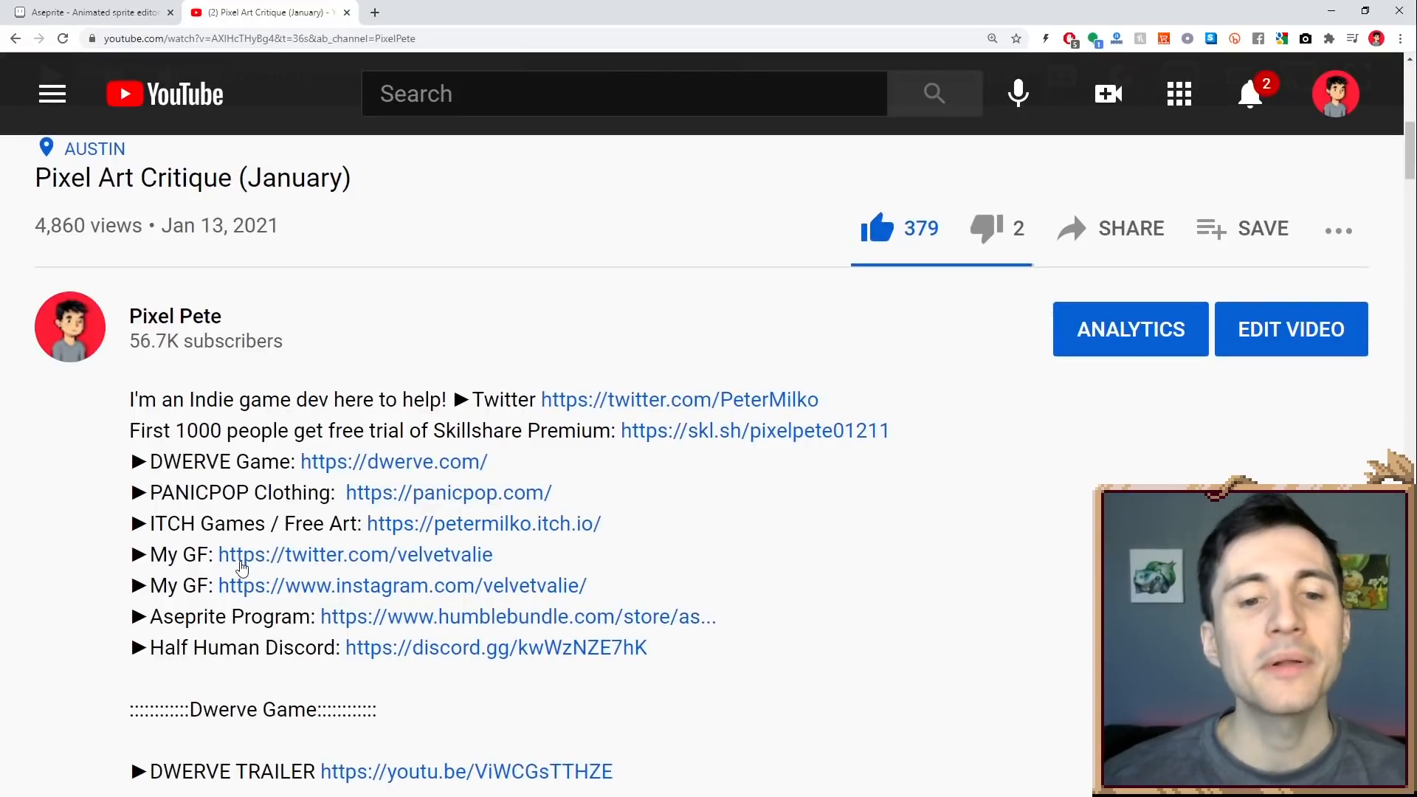
click(391, 618)
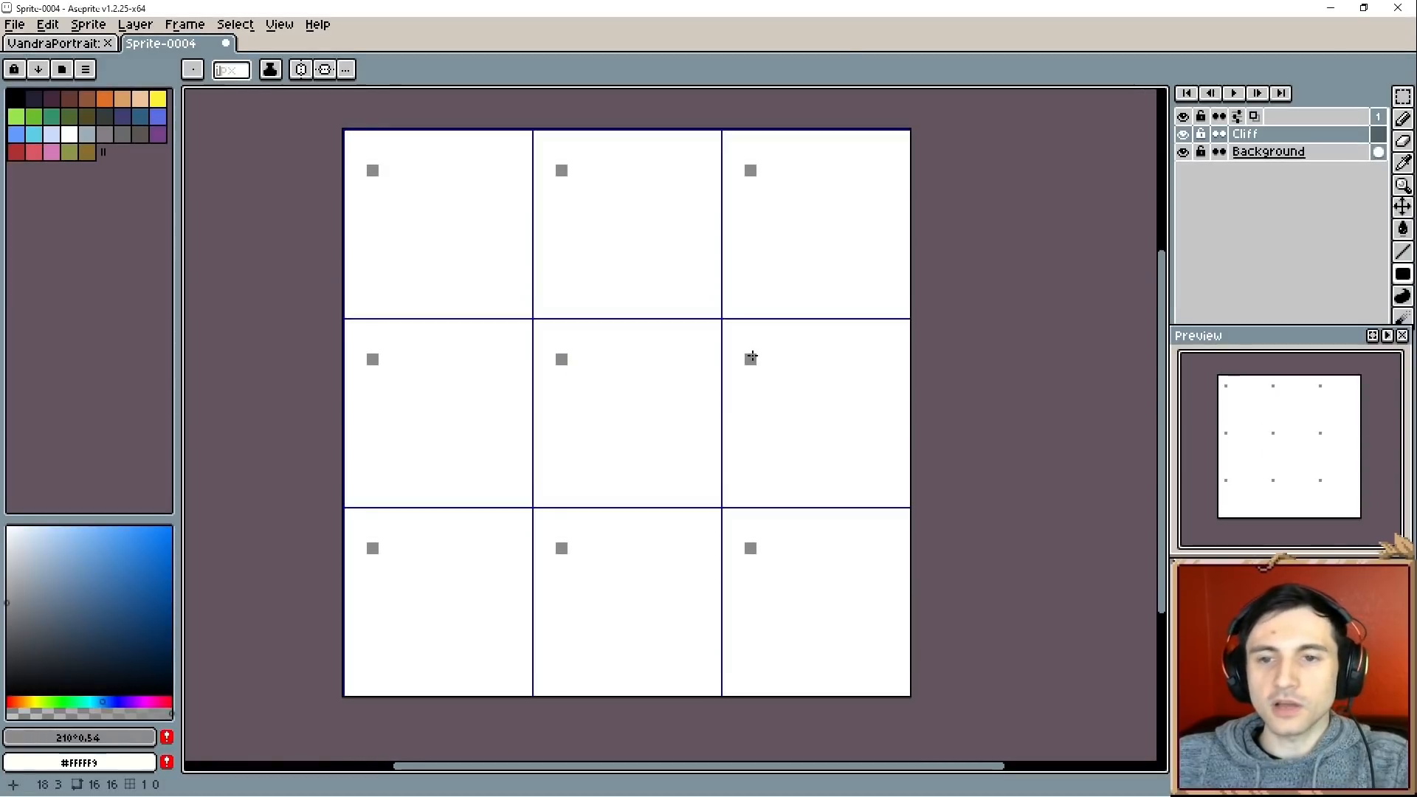
On the Cliff layer, draw a 4 × 4 px gray square, then fill it and the rest of the tile with blue-gray (204°, 14, 54).
drag(751, 360, 788, 390)
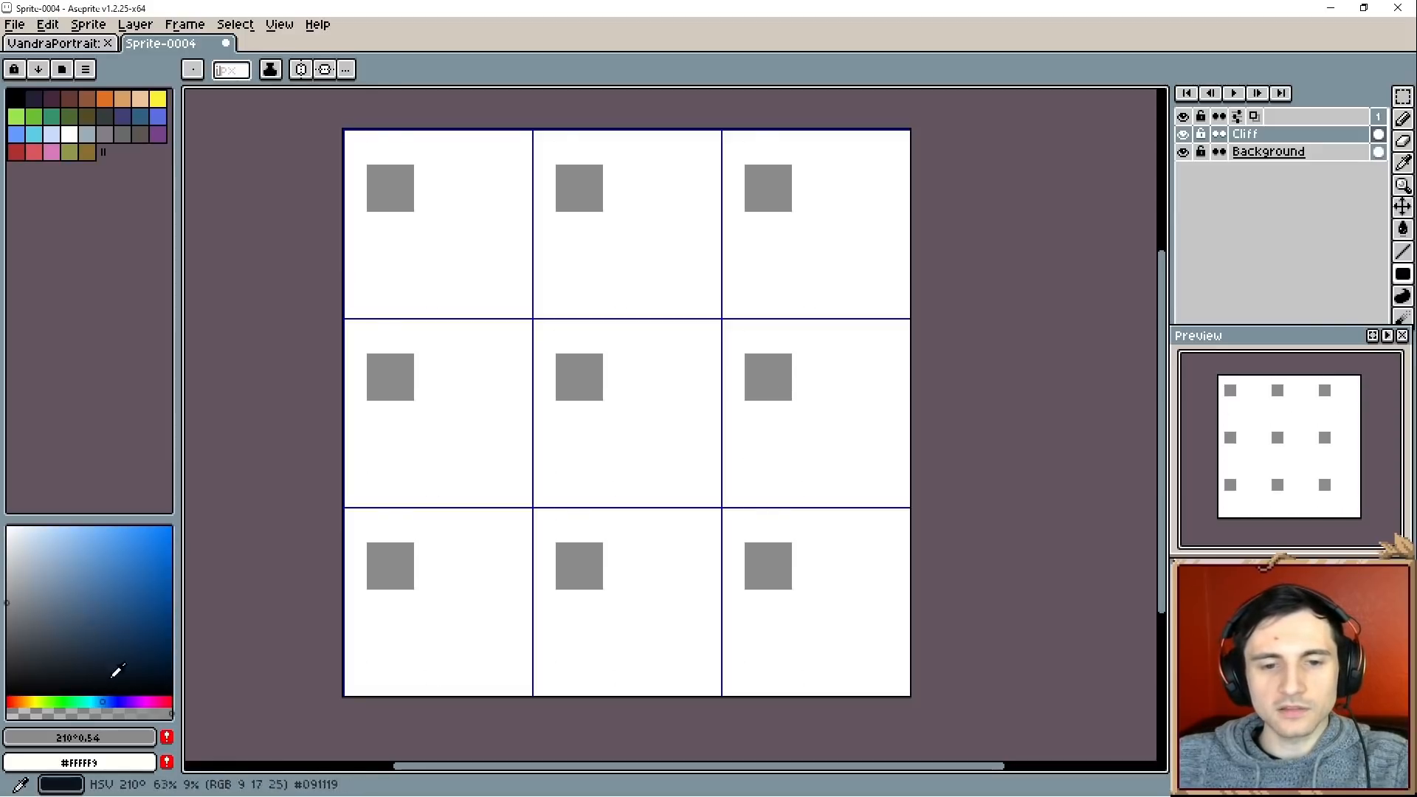
drag(85, 701, 102, 701)
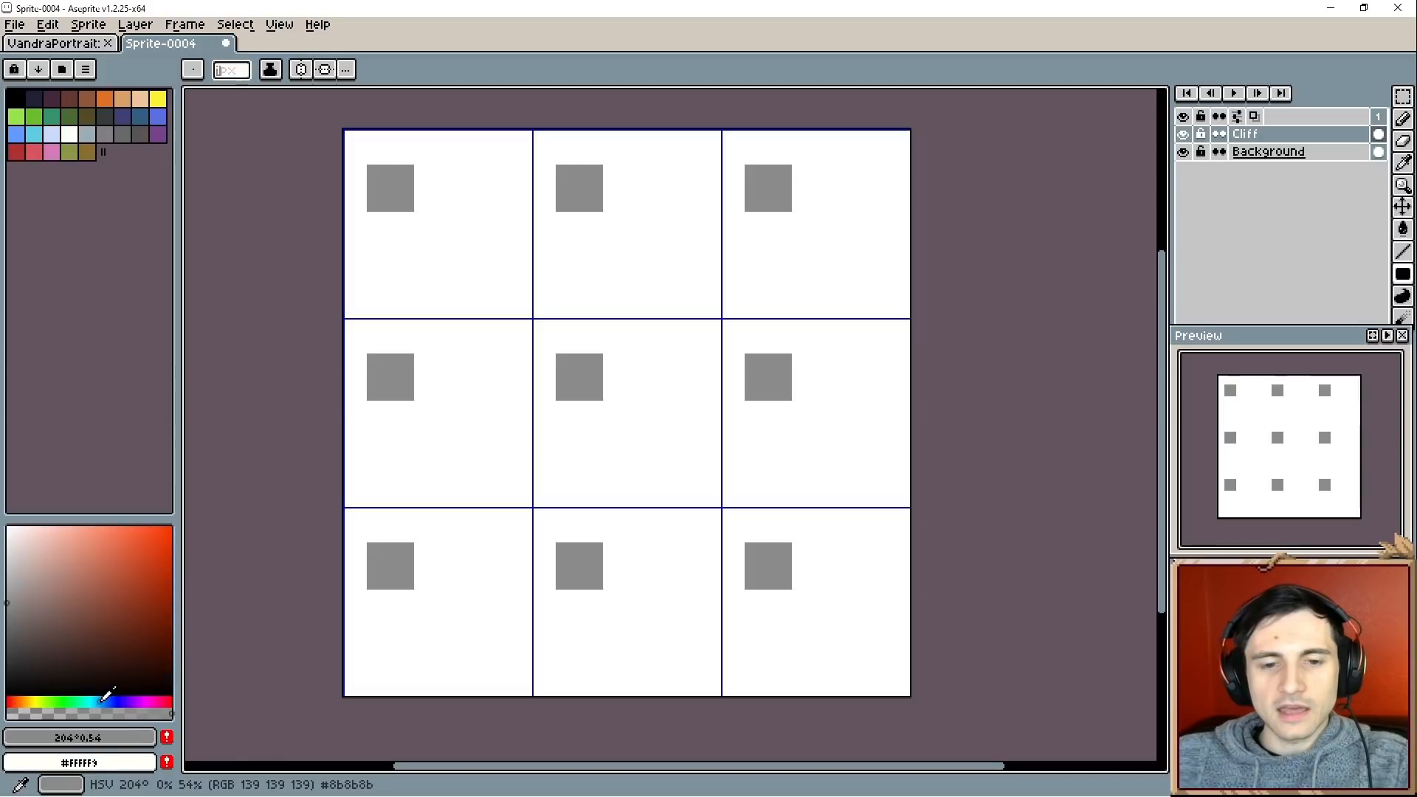
click(31, 602)
key(g)
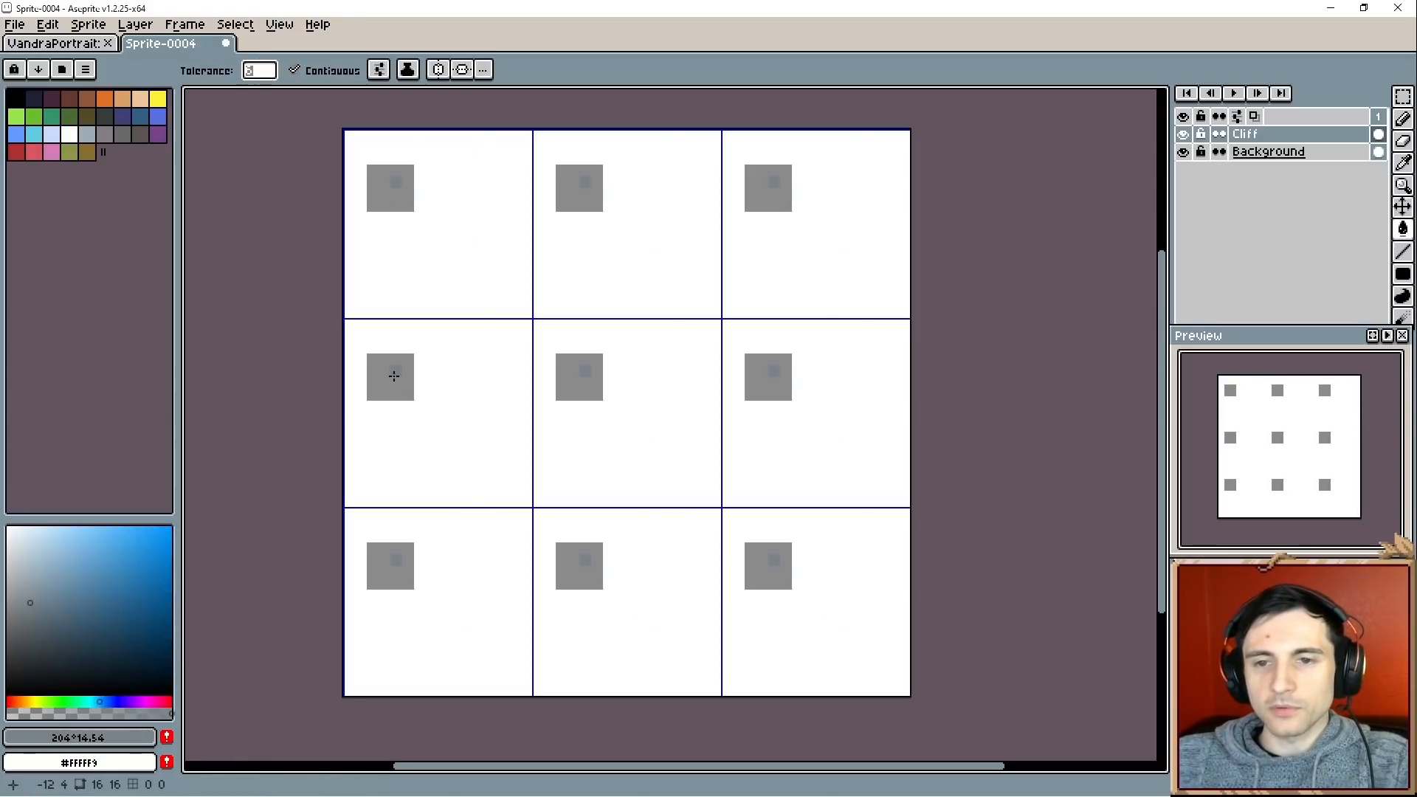
click(394, 375)
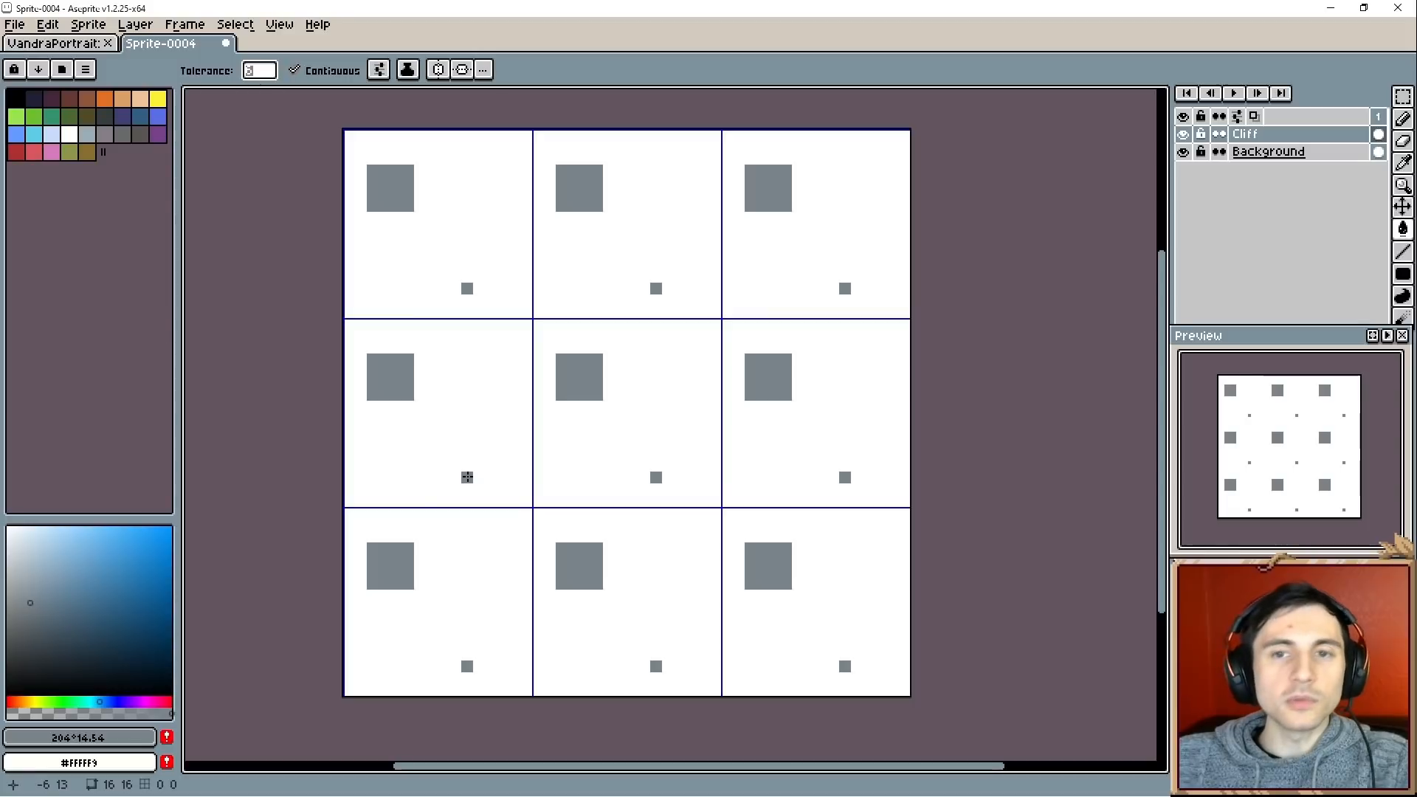
drag(467, 477, 478, 394)
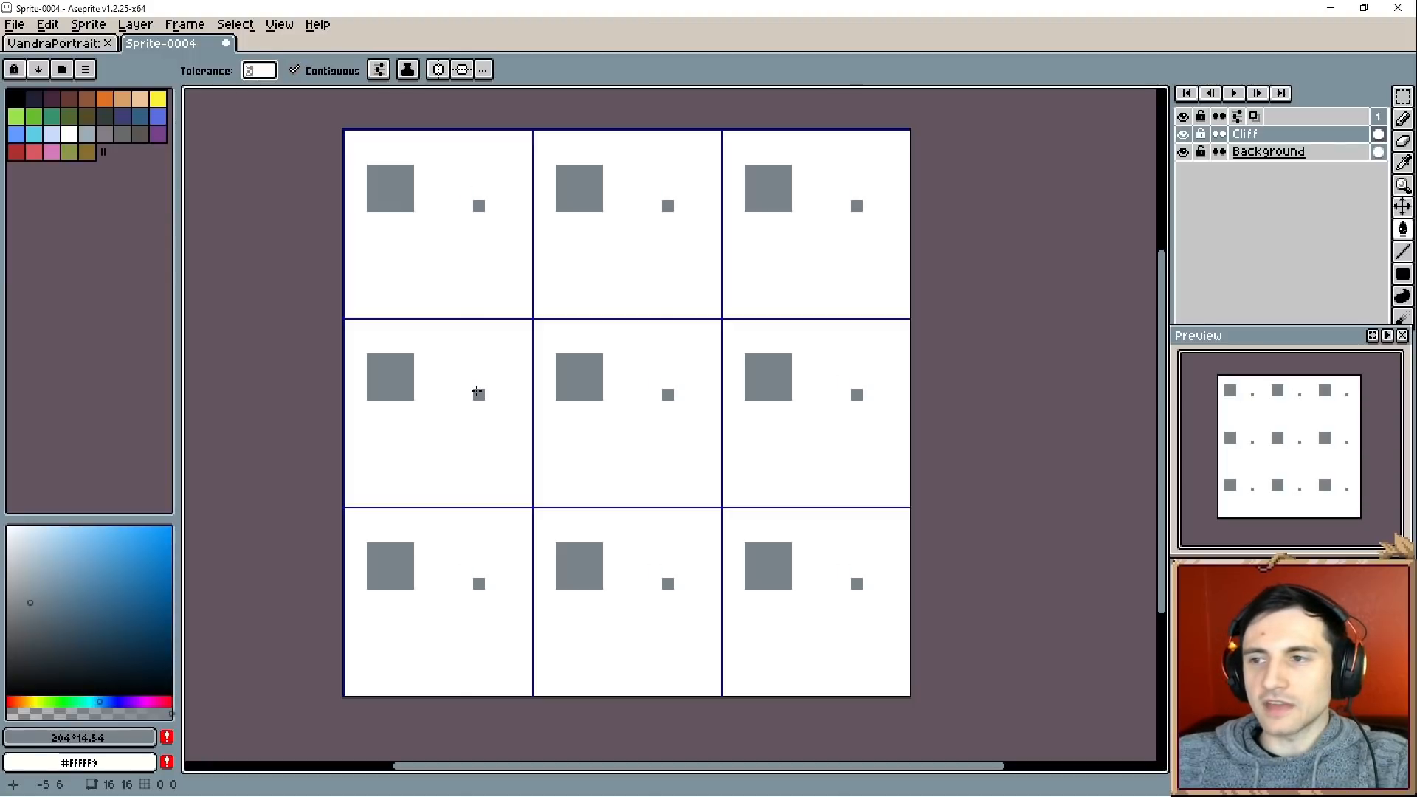
click(472, 389)
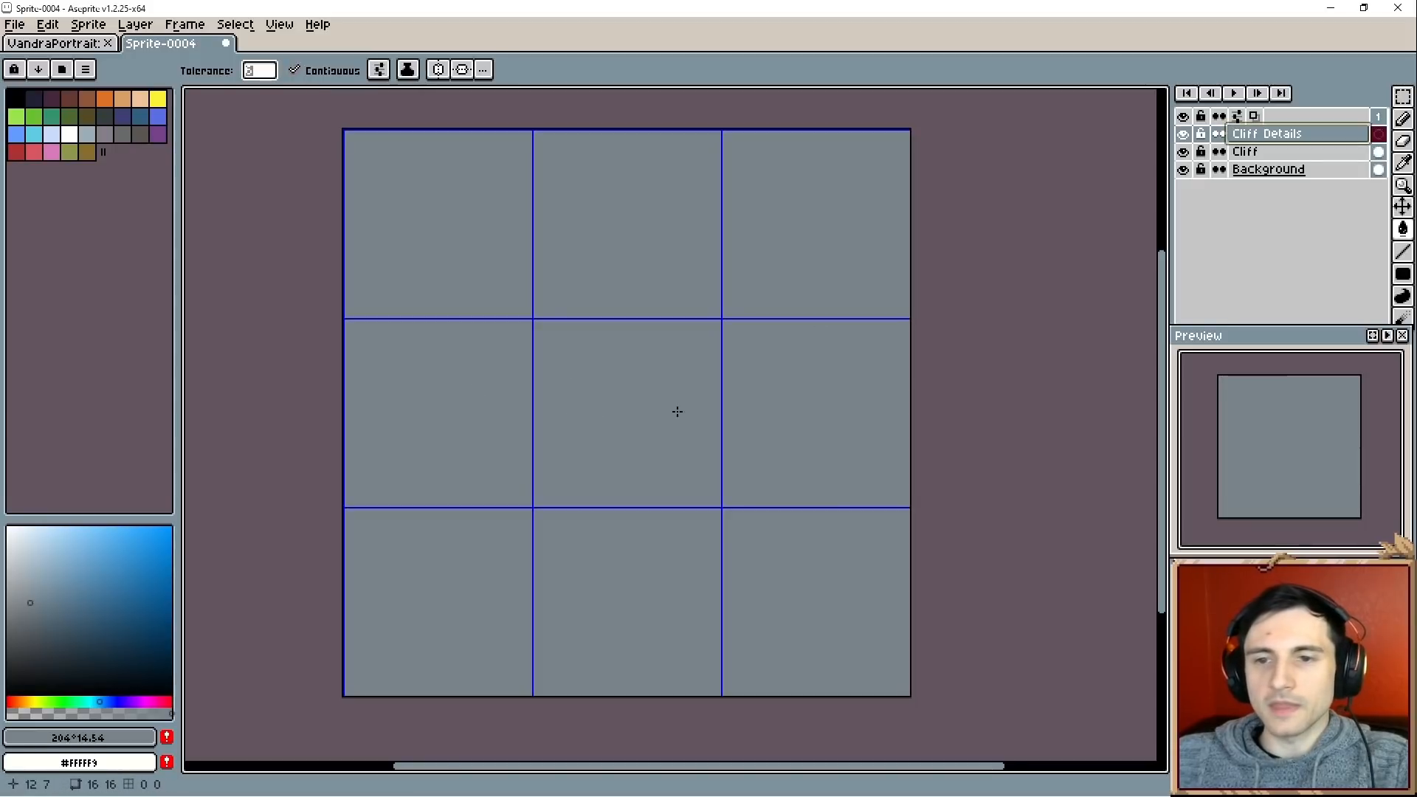
Sample the cliff's base gray and shift it to a lighter highlight color with hue 184°, saturation 14 and value 63.
scroll(675, 410, up, 2)
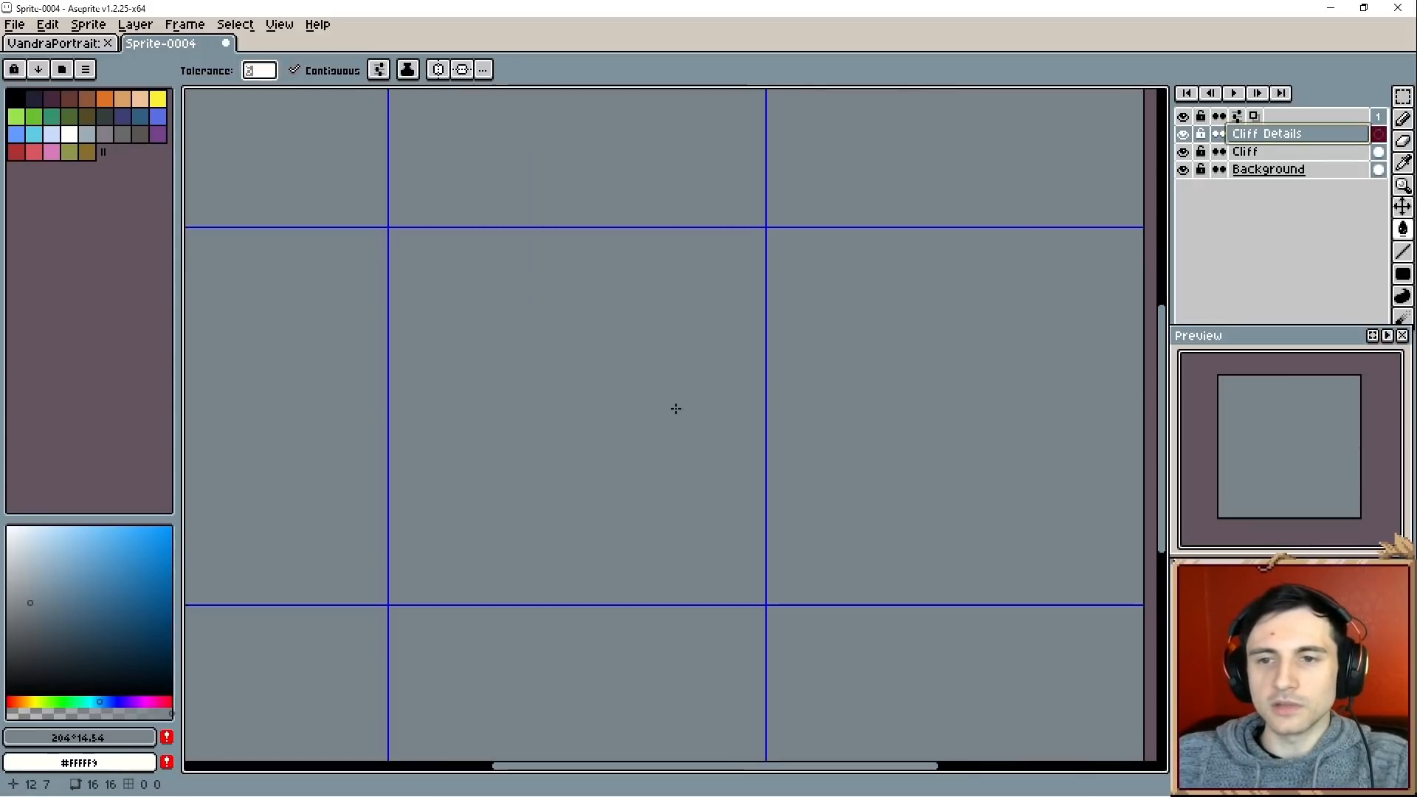
drag(657, 411, 683, 413)
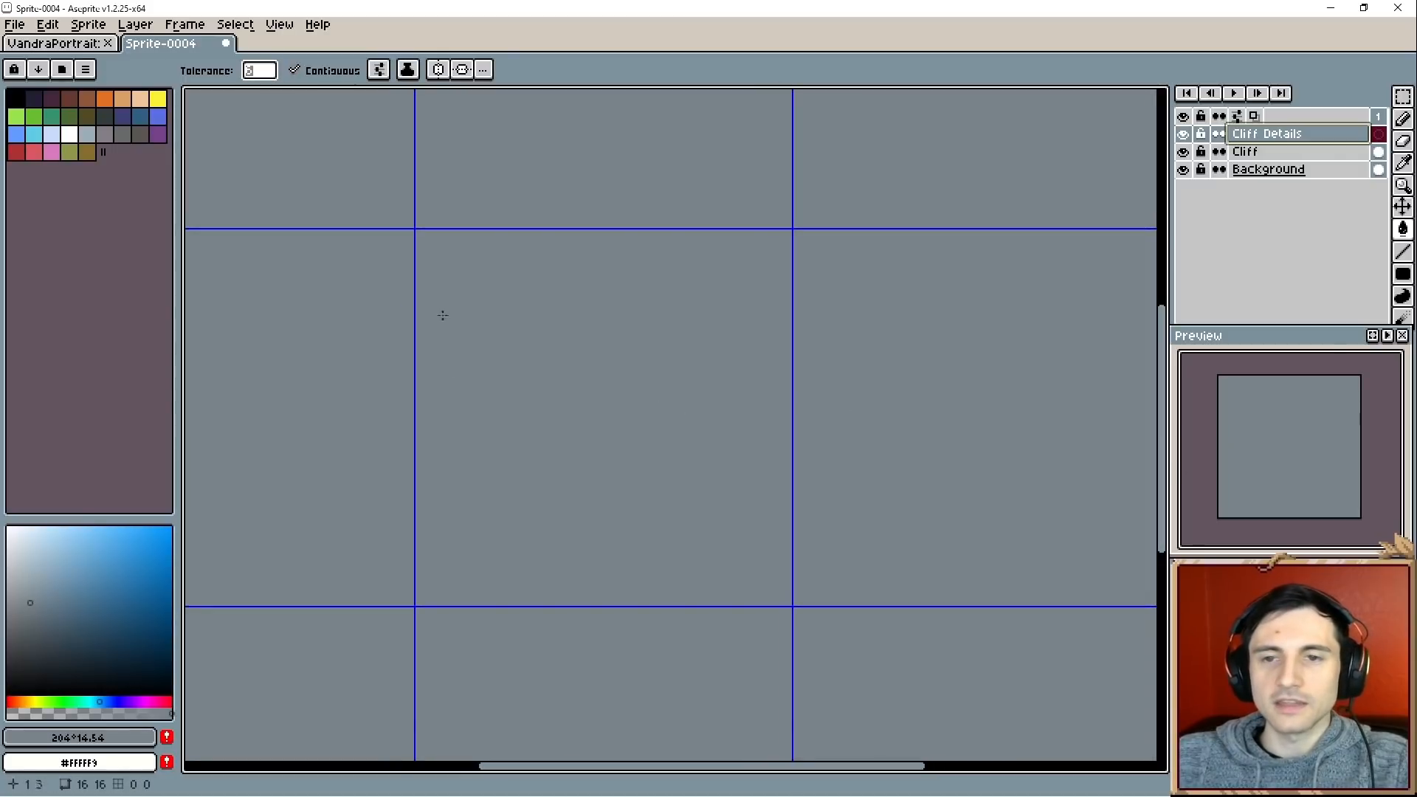
scroll(555, 326, down, 3)
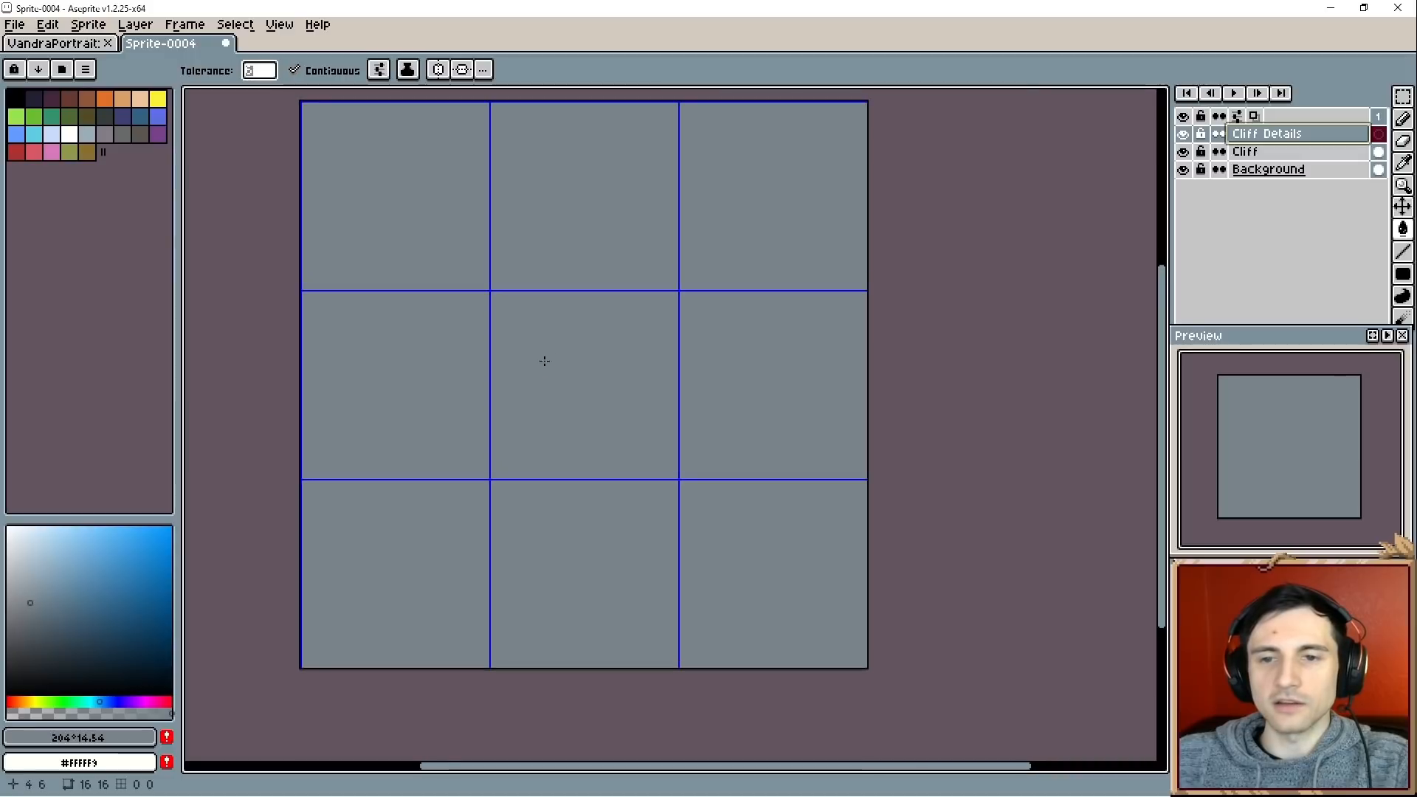
scroll(544, 360, up, 6)
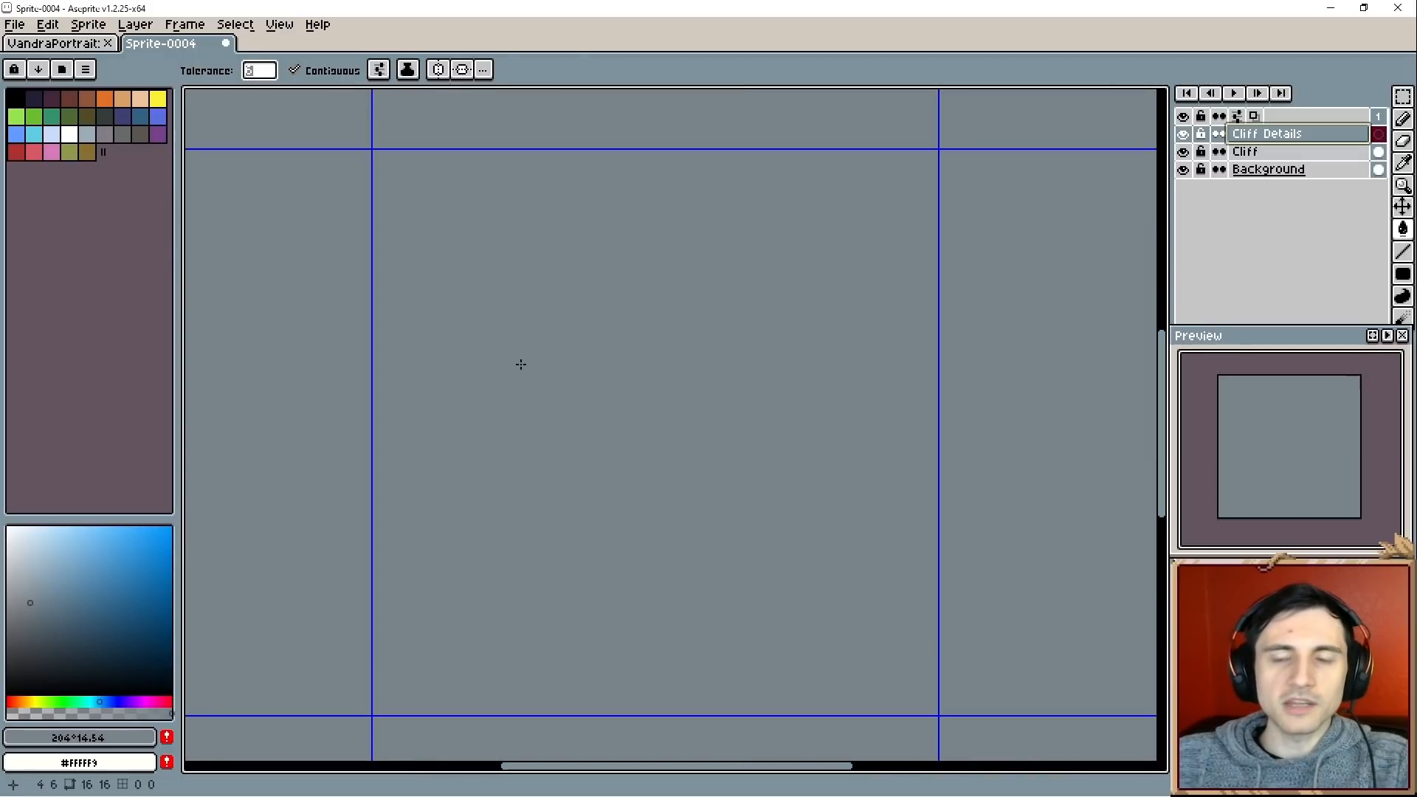
key(i)
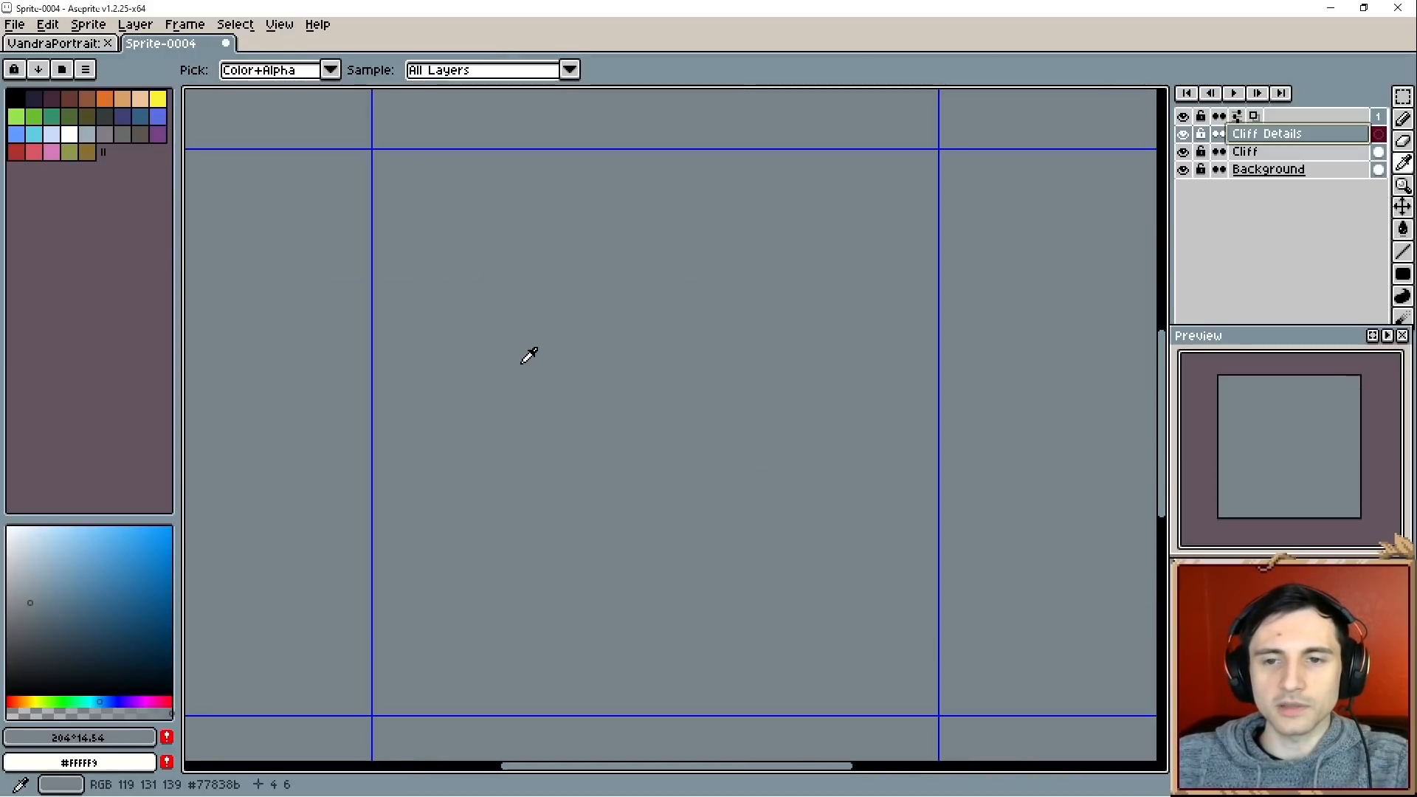
key(g)
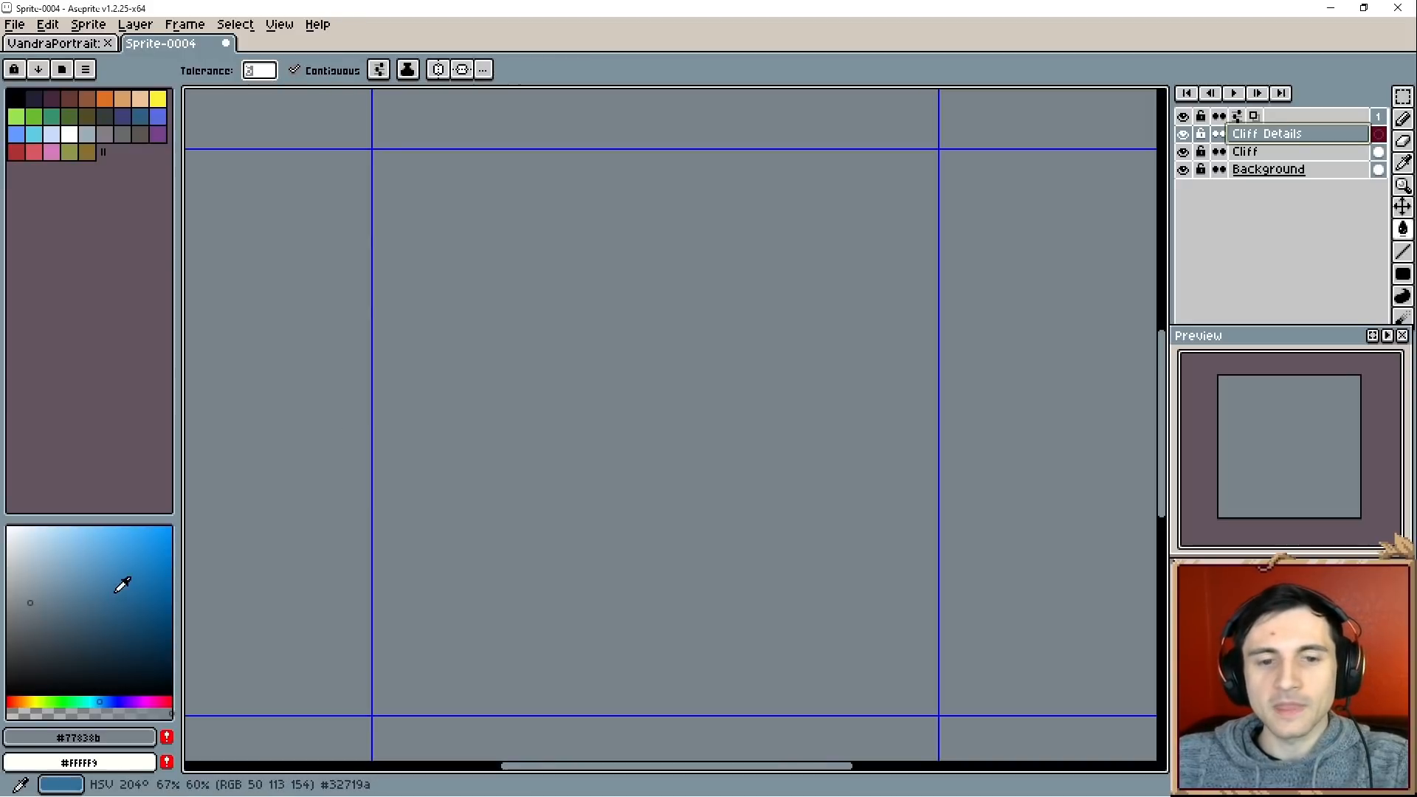
alt+click(512, 481)
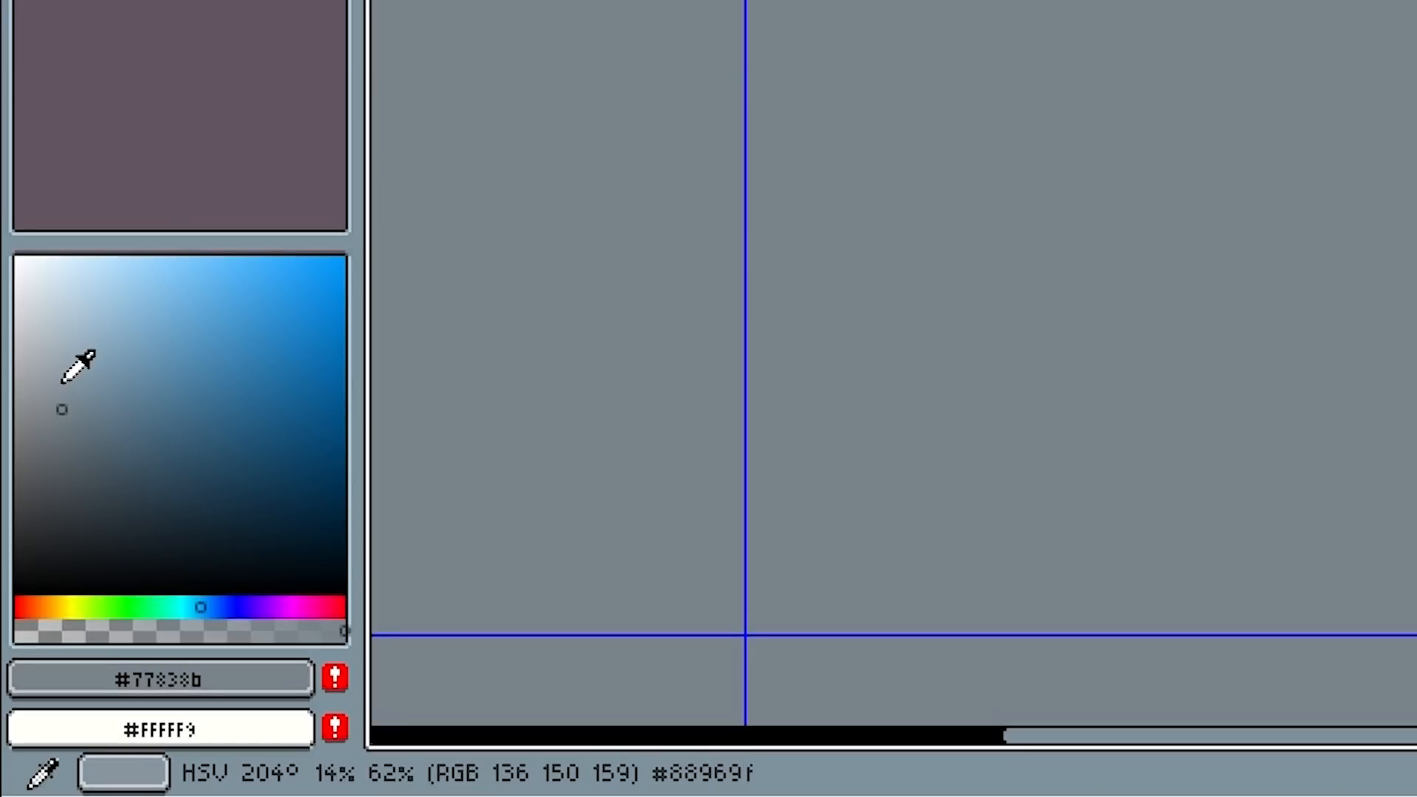
click(64, 380)
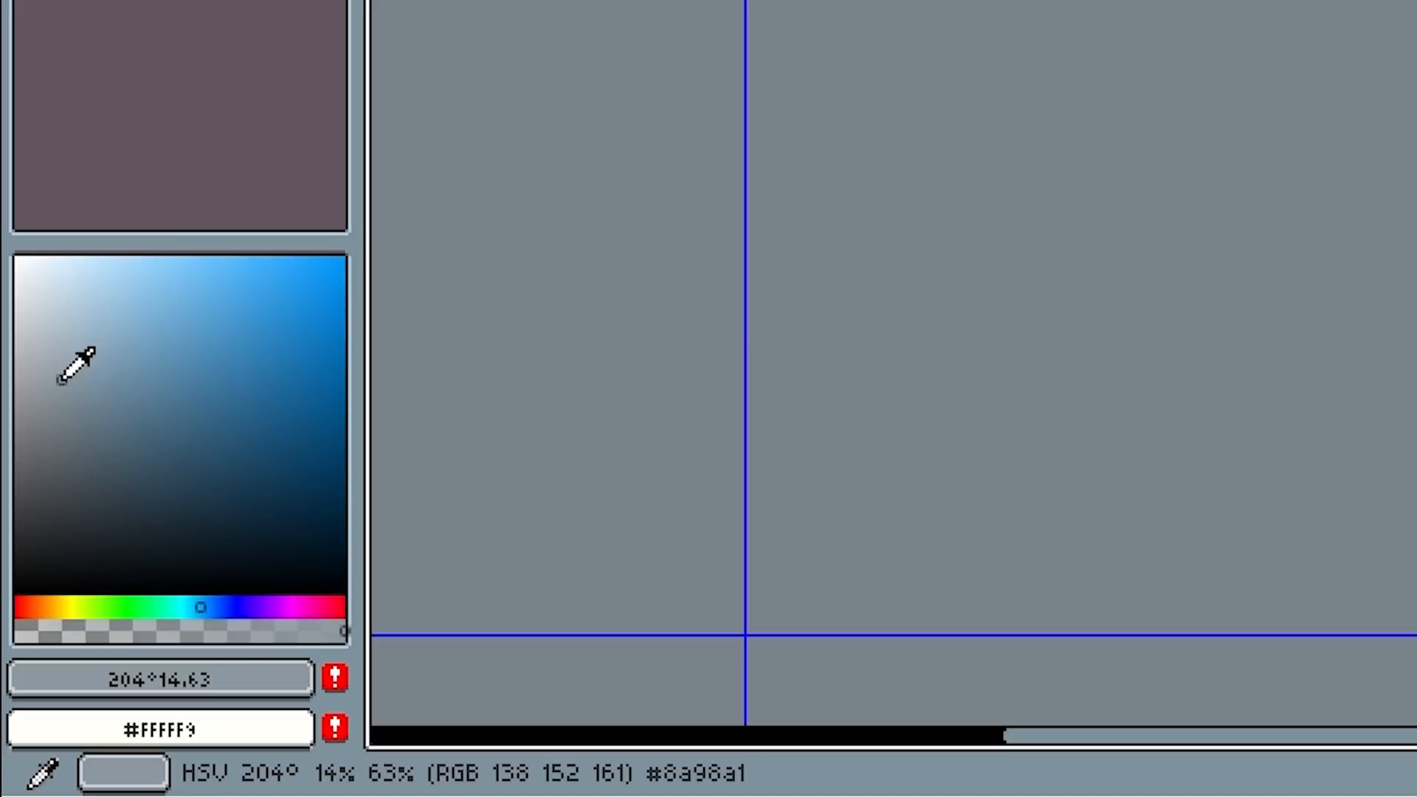
click(193, 603)
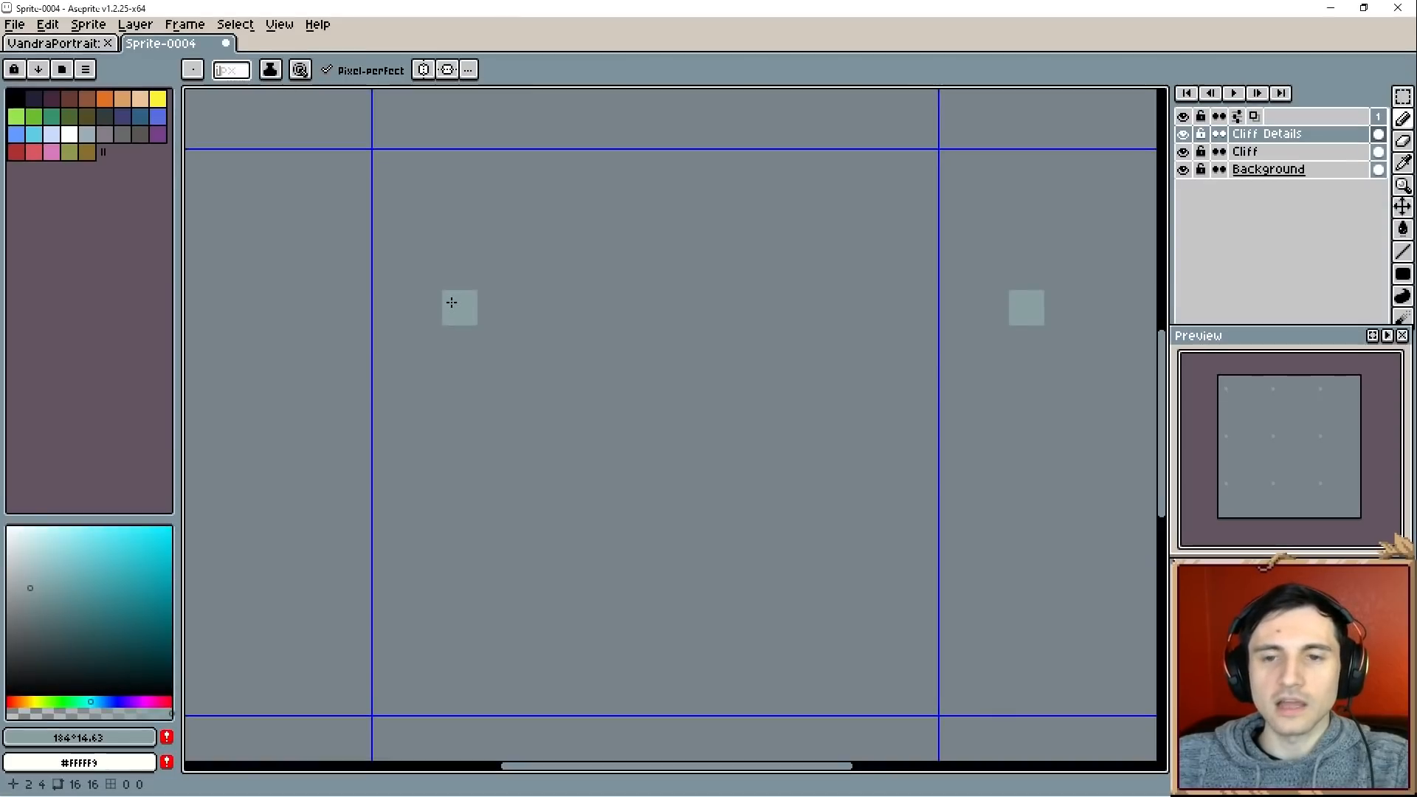
Draw a small diagonal cluster of highlight pixels, about 4 px wide, in the tile's upper-left area on the Cliff Details layer.
click(481, 304)
click(483, 276)
click(522, 307)
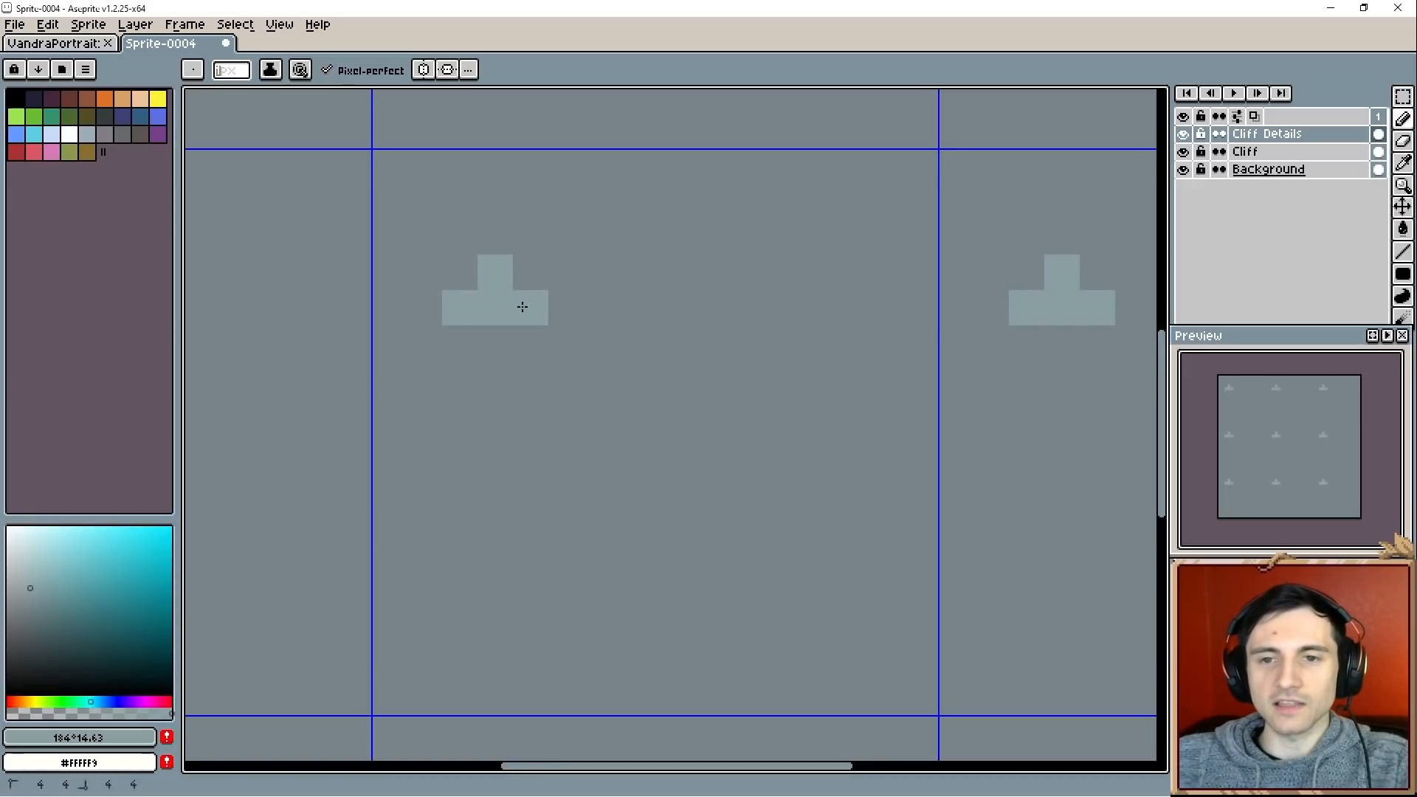
click(497, 341)
click(531, 339)
click(564, 375)
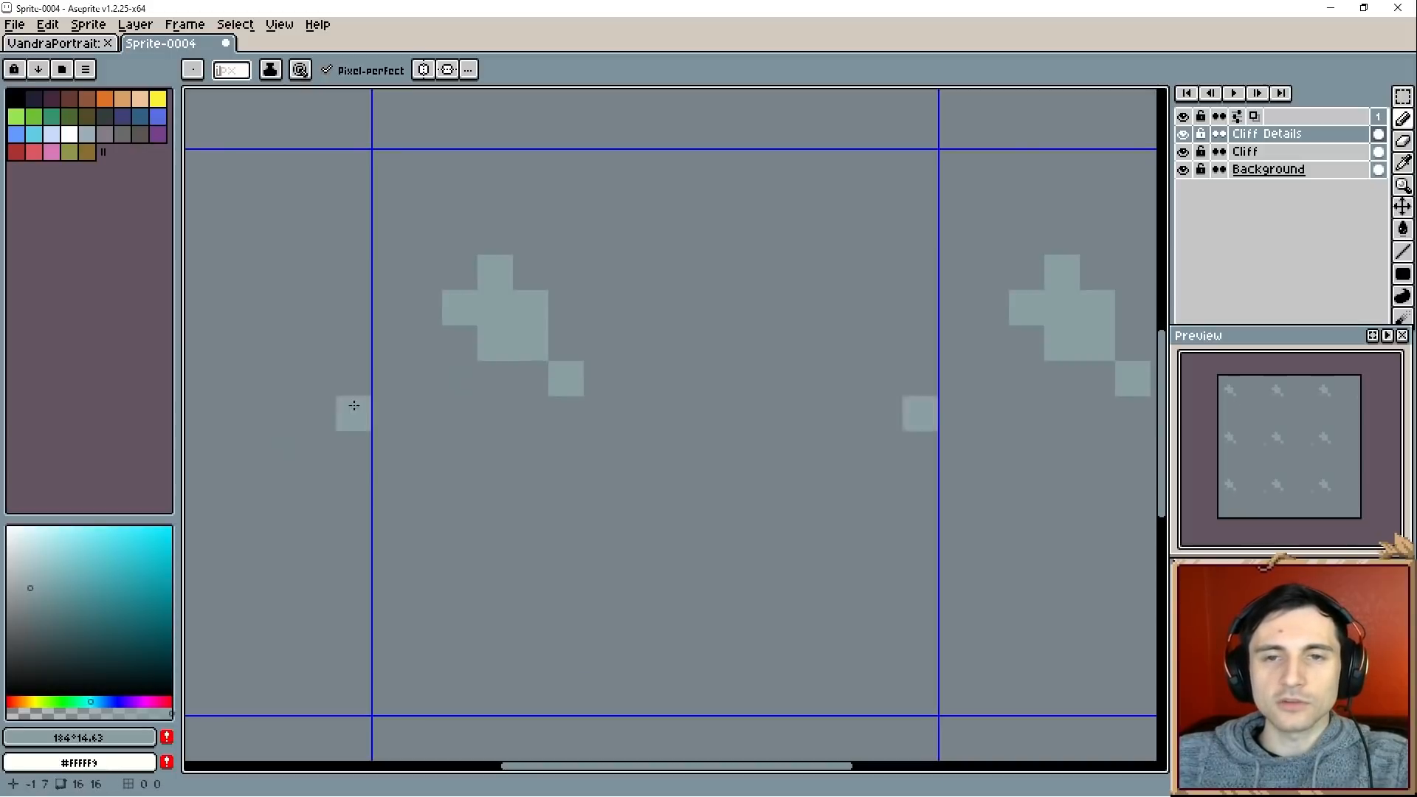
Sample the cliff's base gray and turn it into a dark outline color with hue 230°, saturation 13 and value 39.
key(i)
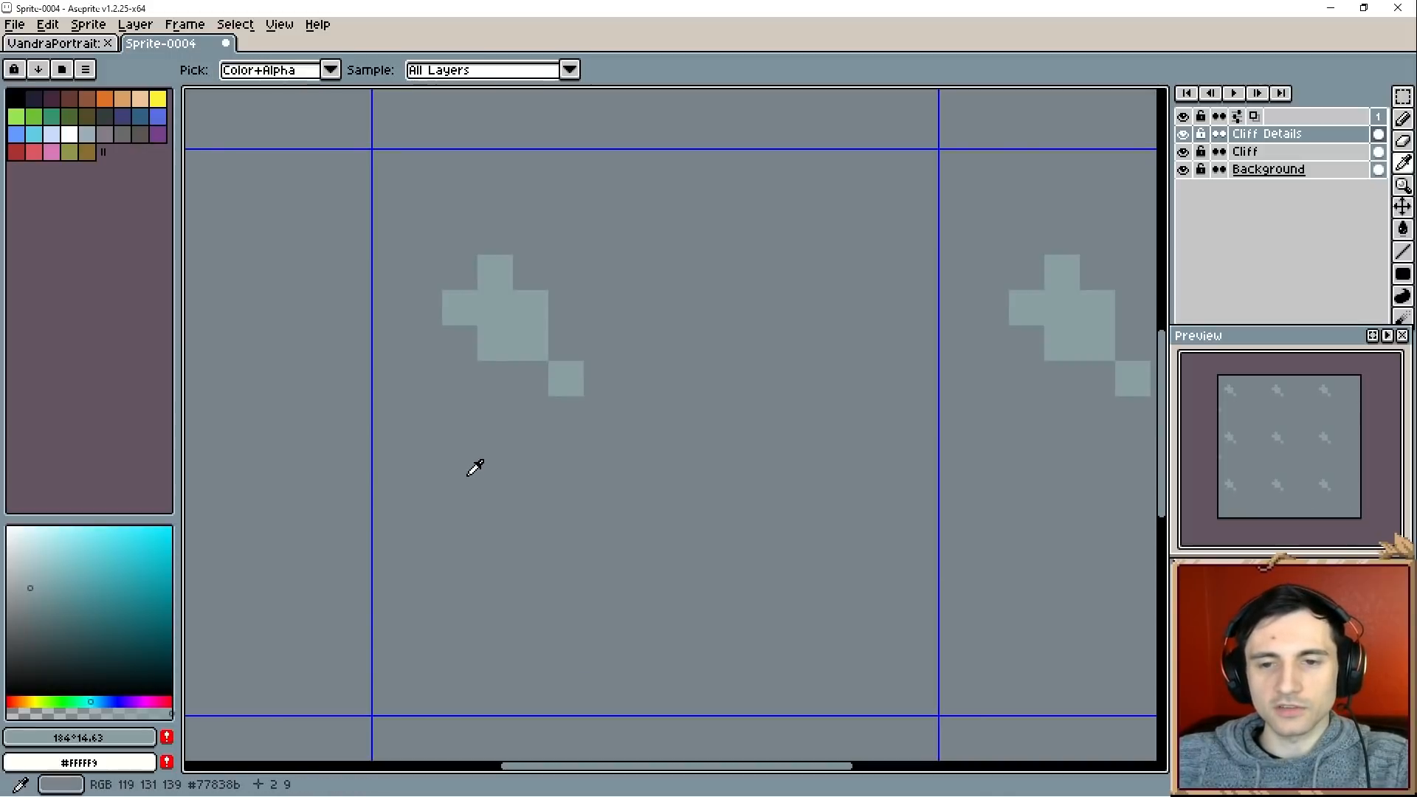
click(468, 474)
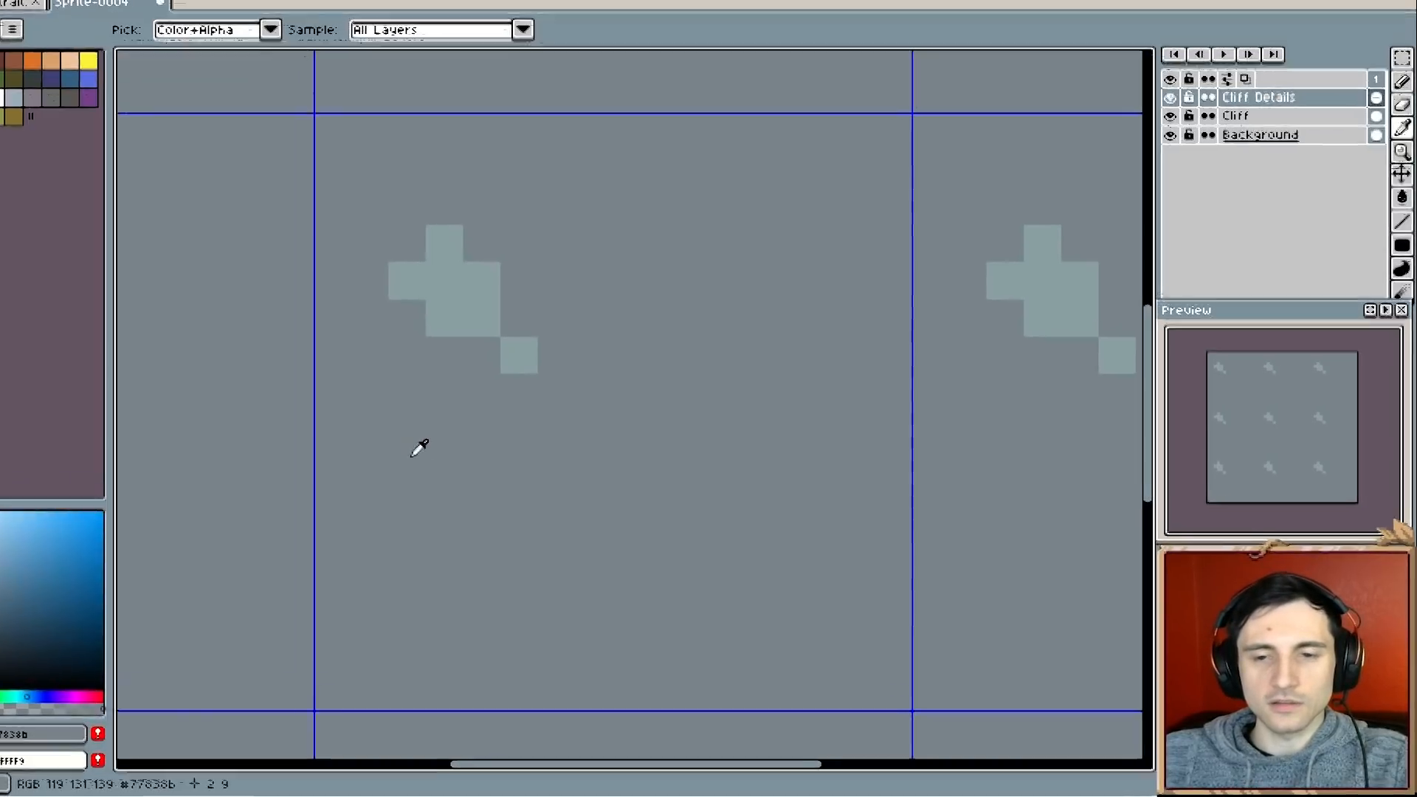
key(b)
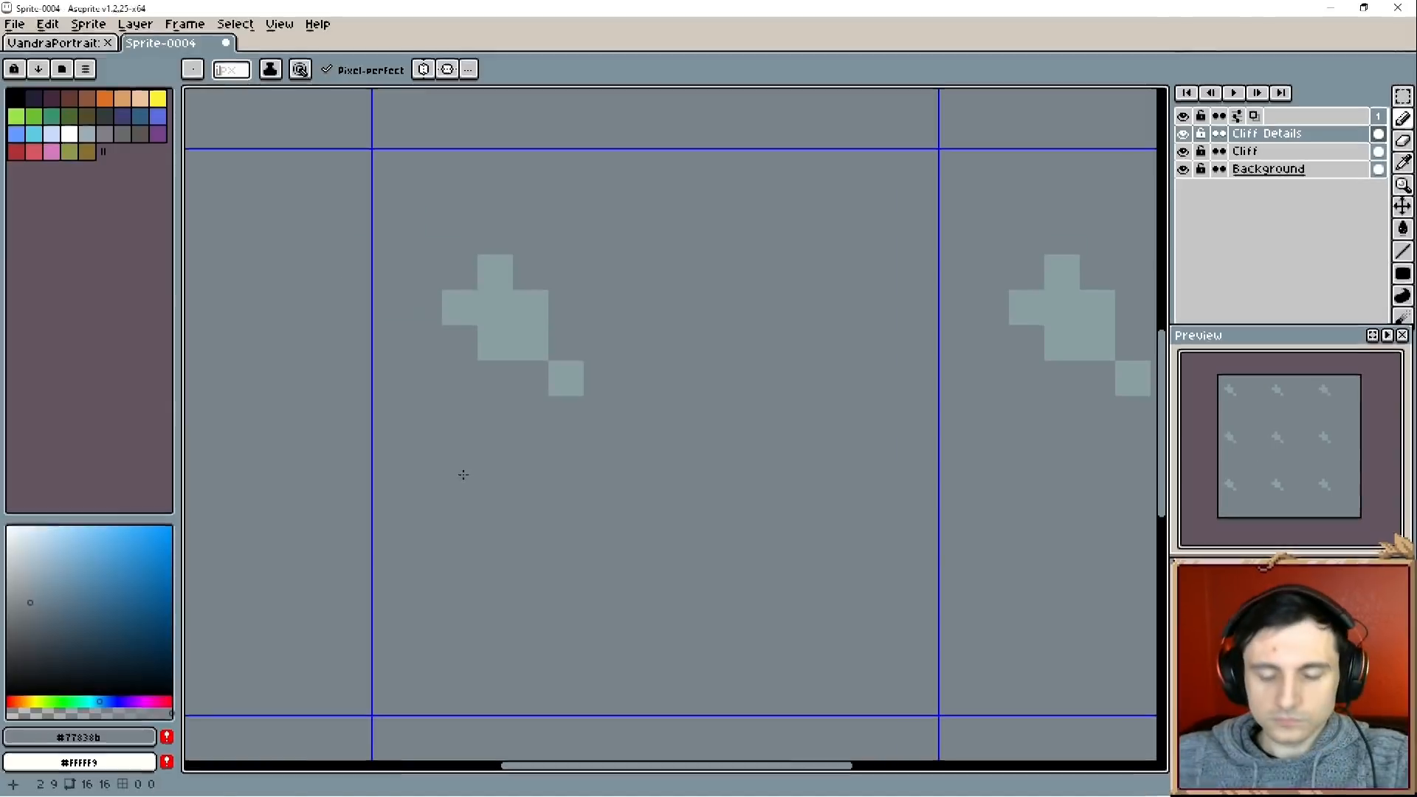
key(i)
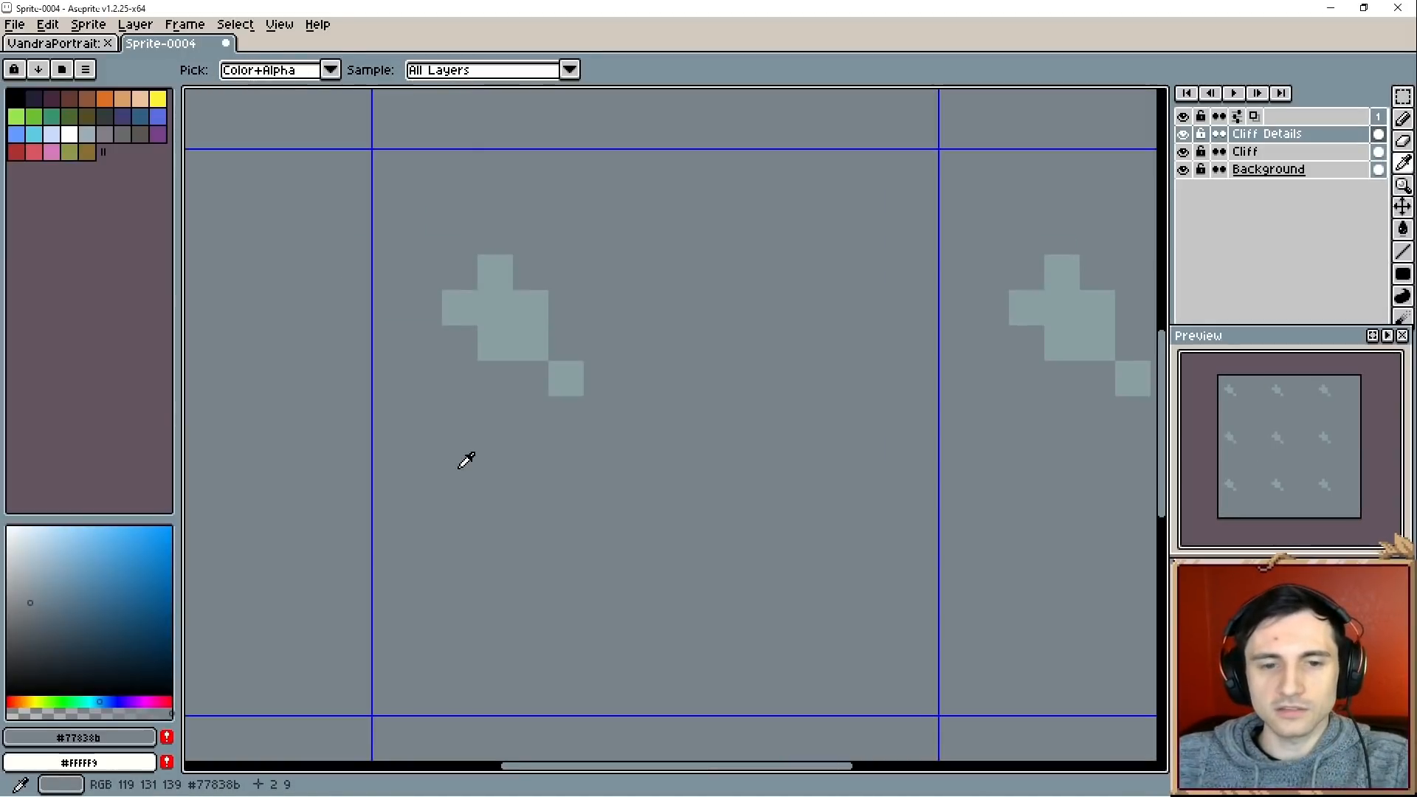
key(b)
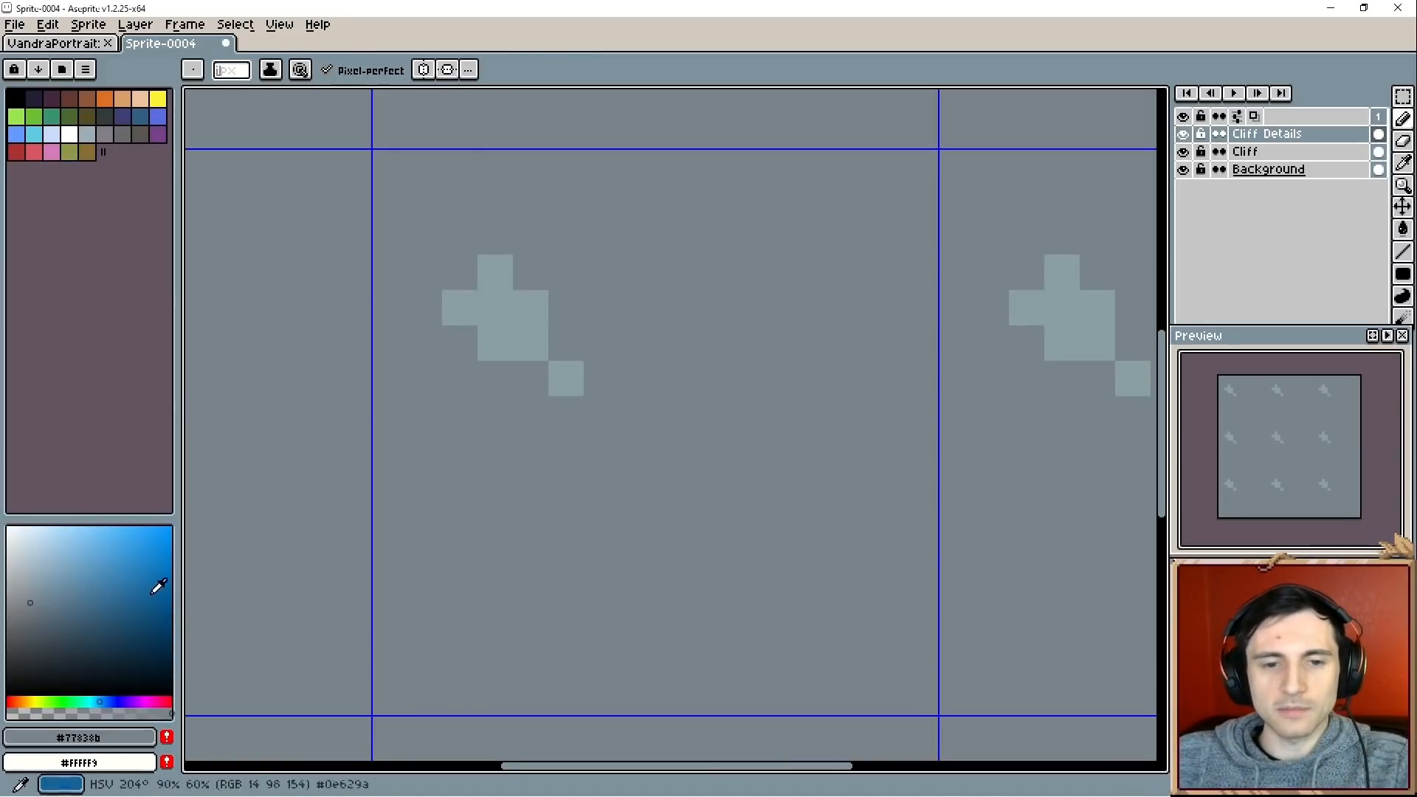
click(30, 624)
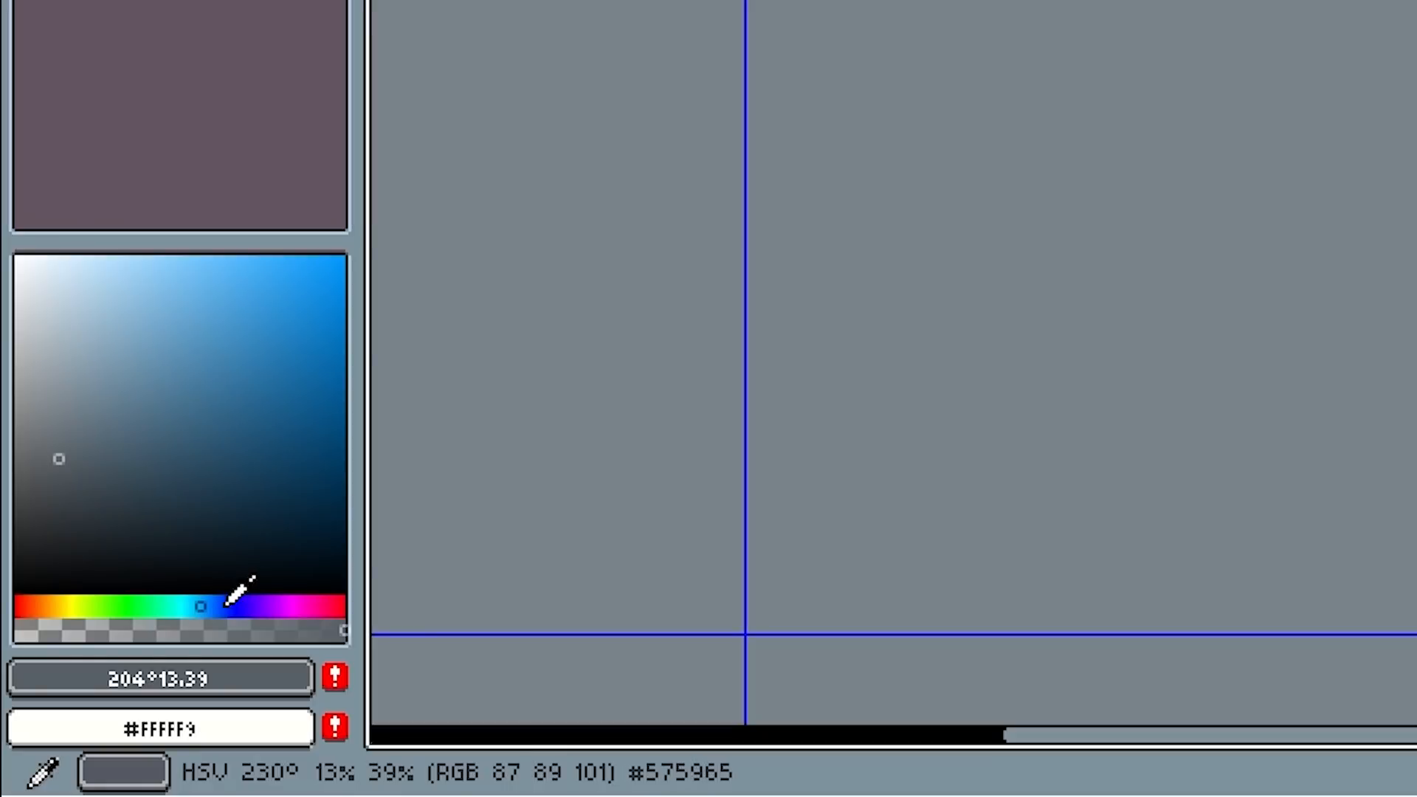
click(225, 605)
Draw a dark oval stone outline around the highlight cluster, about 8 px wide and 11 px tall, starting at the tile's left edge.
click(507, 515)
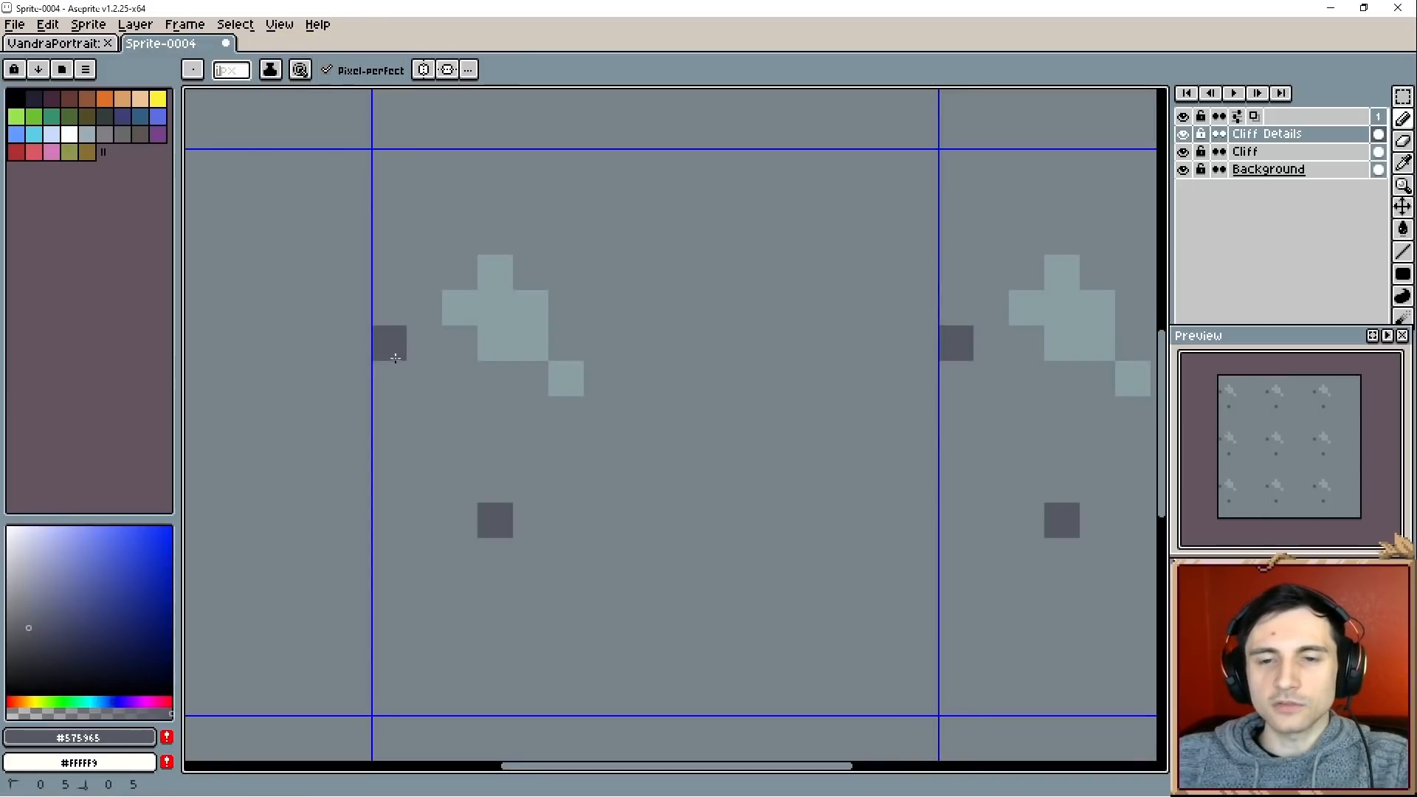
mouse_move(396, 358)
mouse_down()
mouse_move(429, 285)
mouse_move(478, 255)
mouse_move(545, 271)
mouse_move(614, 389)
mouse_up()
mouse_move(621, 494)
mouse_down()
mouse_move(607, 578)
mouse_move(543, 607)
mouse_move(468, 616)
mouse_move(400, 590)
mouse_move(373, 557)
mouse_move(391, 377)
mouse_up()
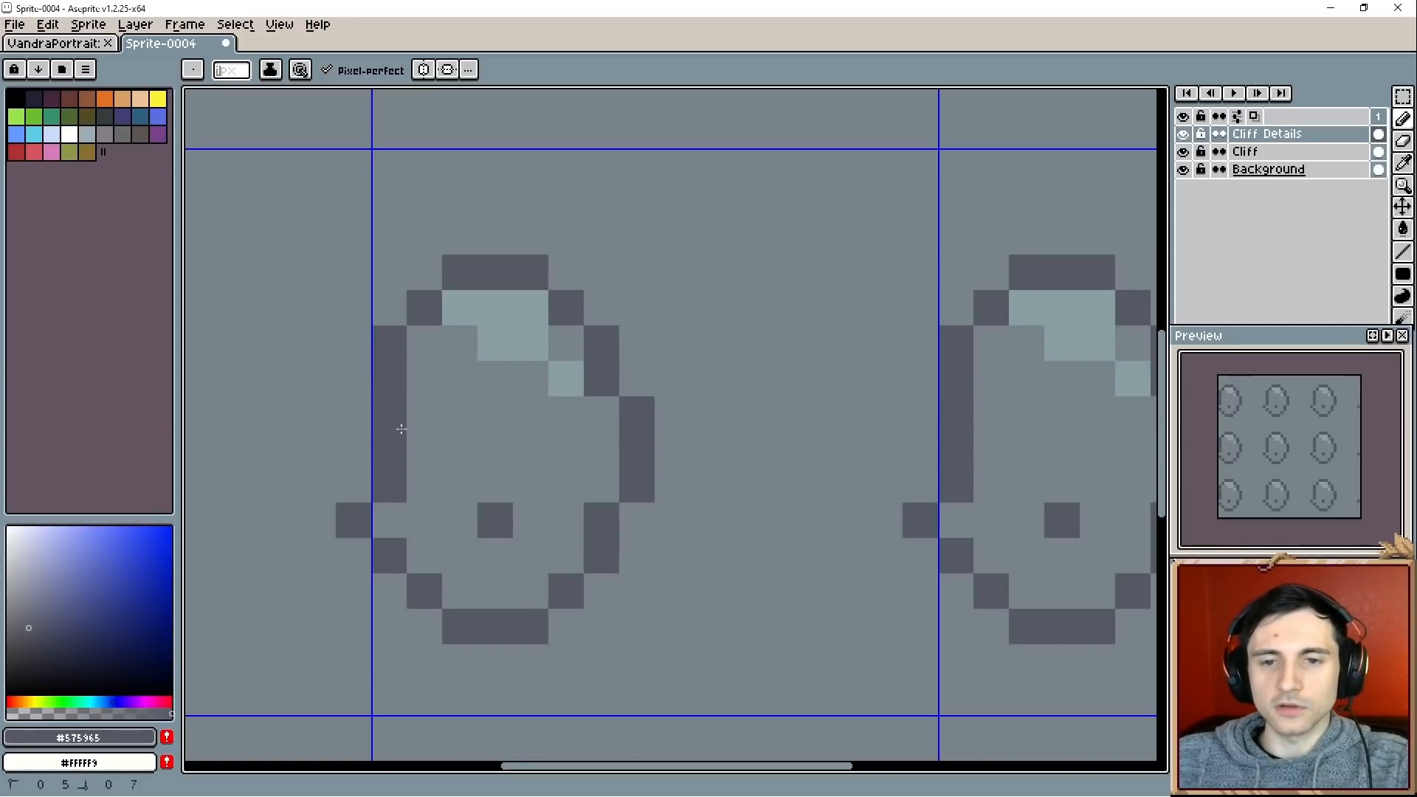
click(402, 521)
scroll(401, 520, down, 1)
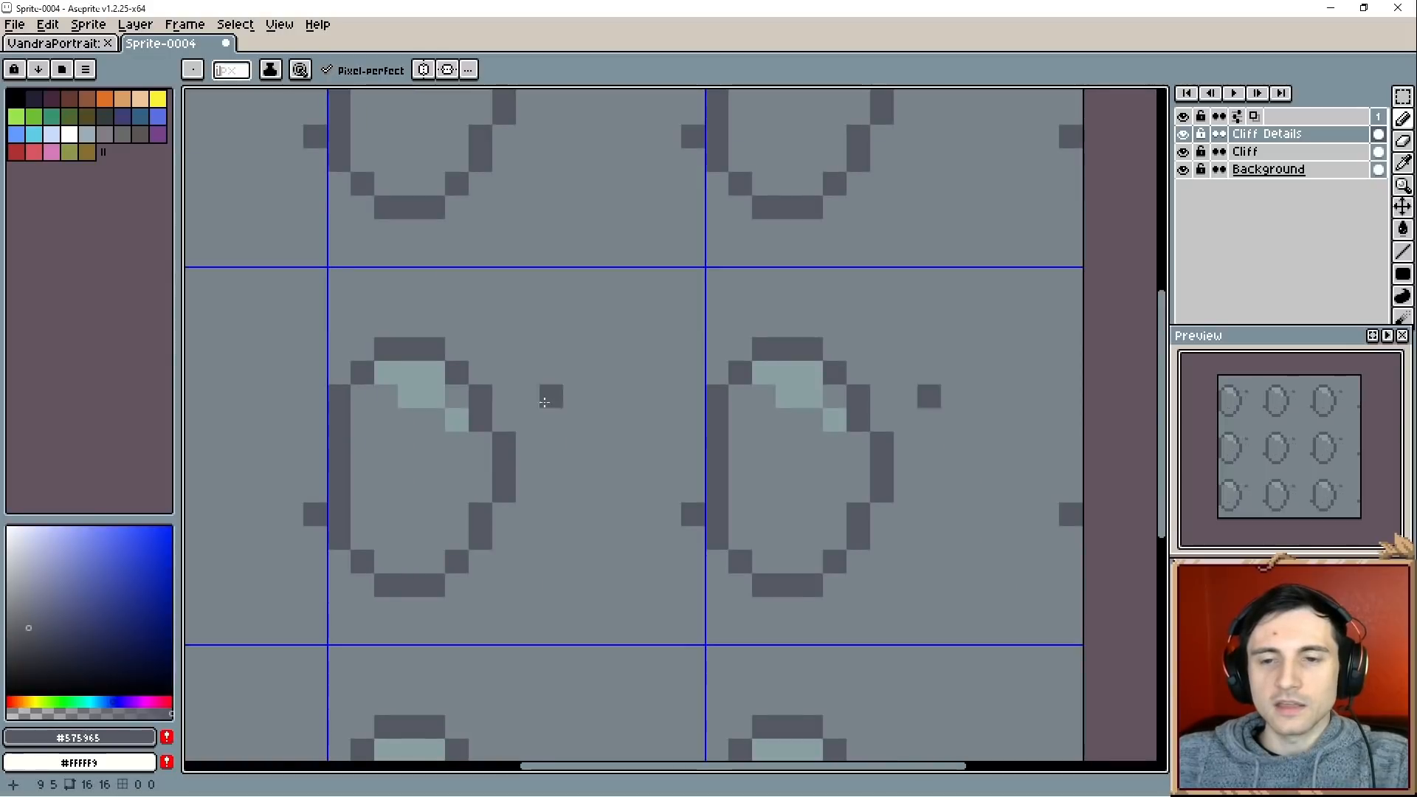
Try to outline a second, narrower stone about 6 px wide and 12 px tall between the repeated stones.
click(570, 483)
mouse_move(567, 484)
mouse_down()
mouse_move(596, 378)
mouse_move(623, 358)
mouse_move(670, 361)
mouse_move(701, 431)
mouse_move(703, 539)
mouse_move(630, 598)
mouse_move(584, 550)
mouse_move(574, 516)
mouse_up()
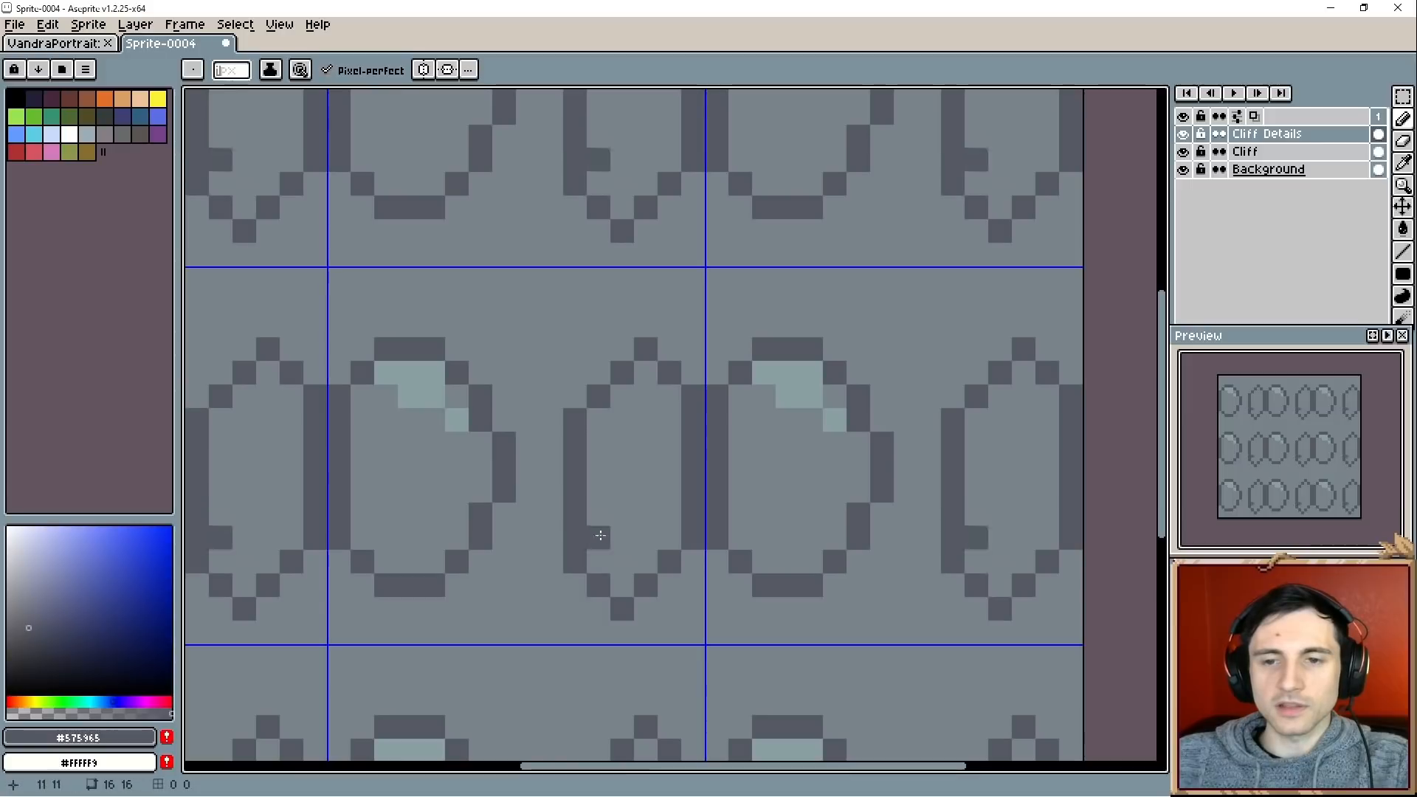
key(ctrl+z)
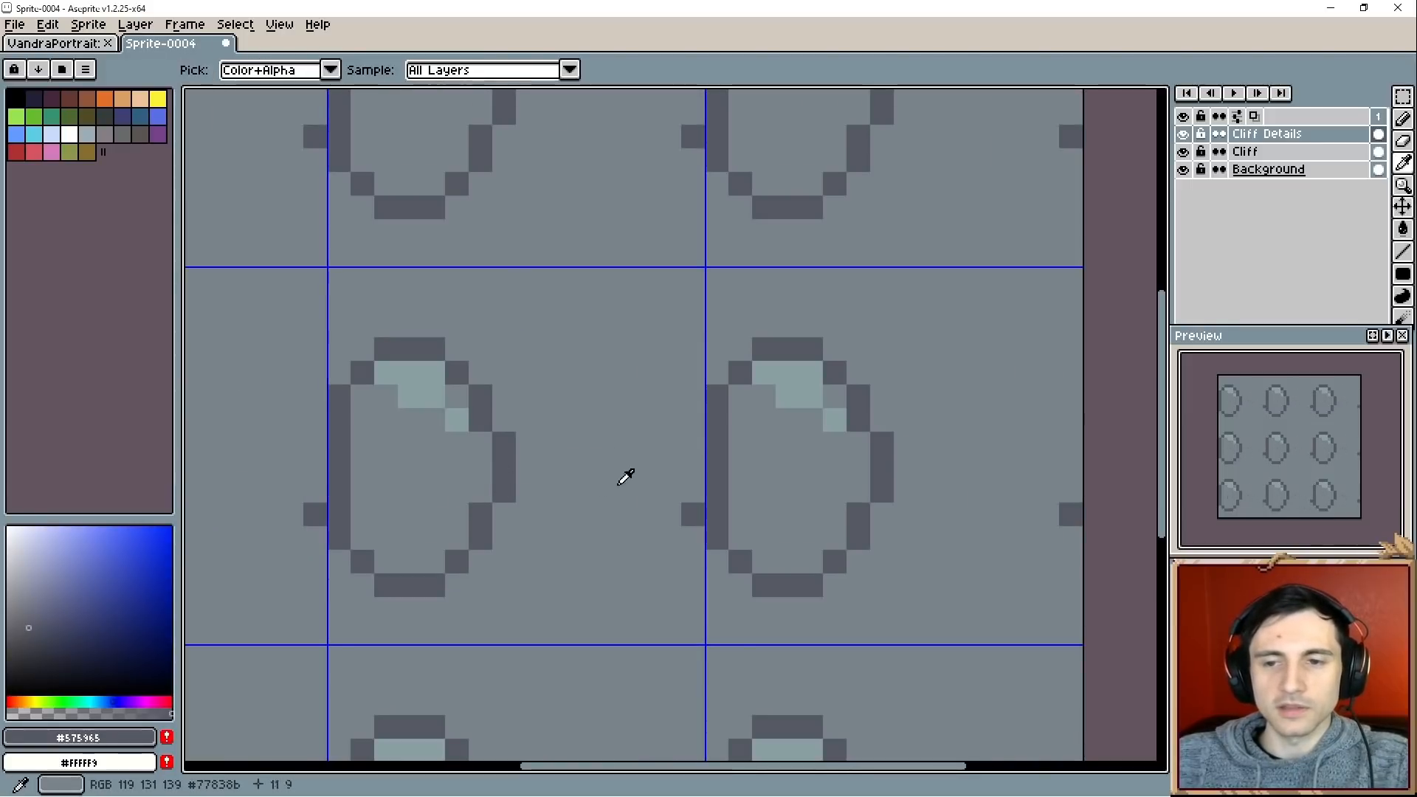
Remove the stray dark pixel beside the lower-left edge of the stone outline.
alt+click(622, 477)
click(707, 515)
alt+click(720, 484)
click(716, 513)
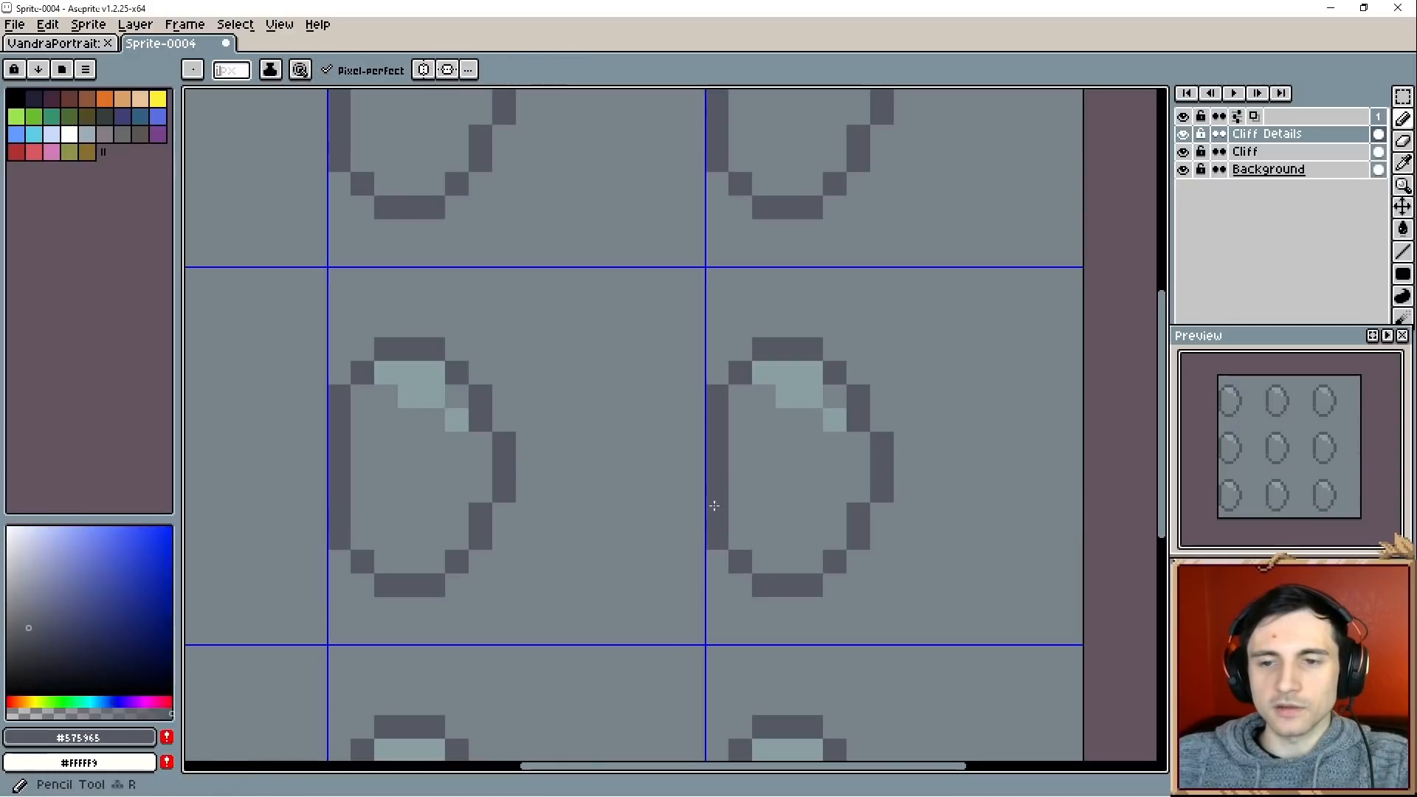
click(551, 466)
mouse_move(552, 442)
mouse_down()
mouse_move(496, 327)
mouse_move(540, 300)
mouse_move(584, 446)
mouse_up()
key(ctrl+z)
Draw a dark stepped line from the stone's right edge diagonally outward and straight down to the tile's bottom edge.
scroll(522, 468, up, 4)
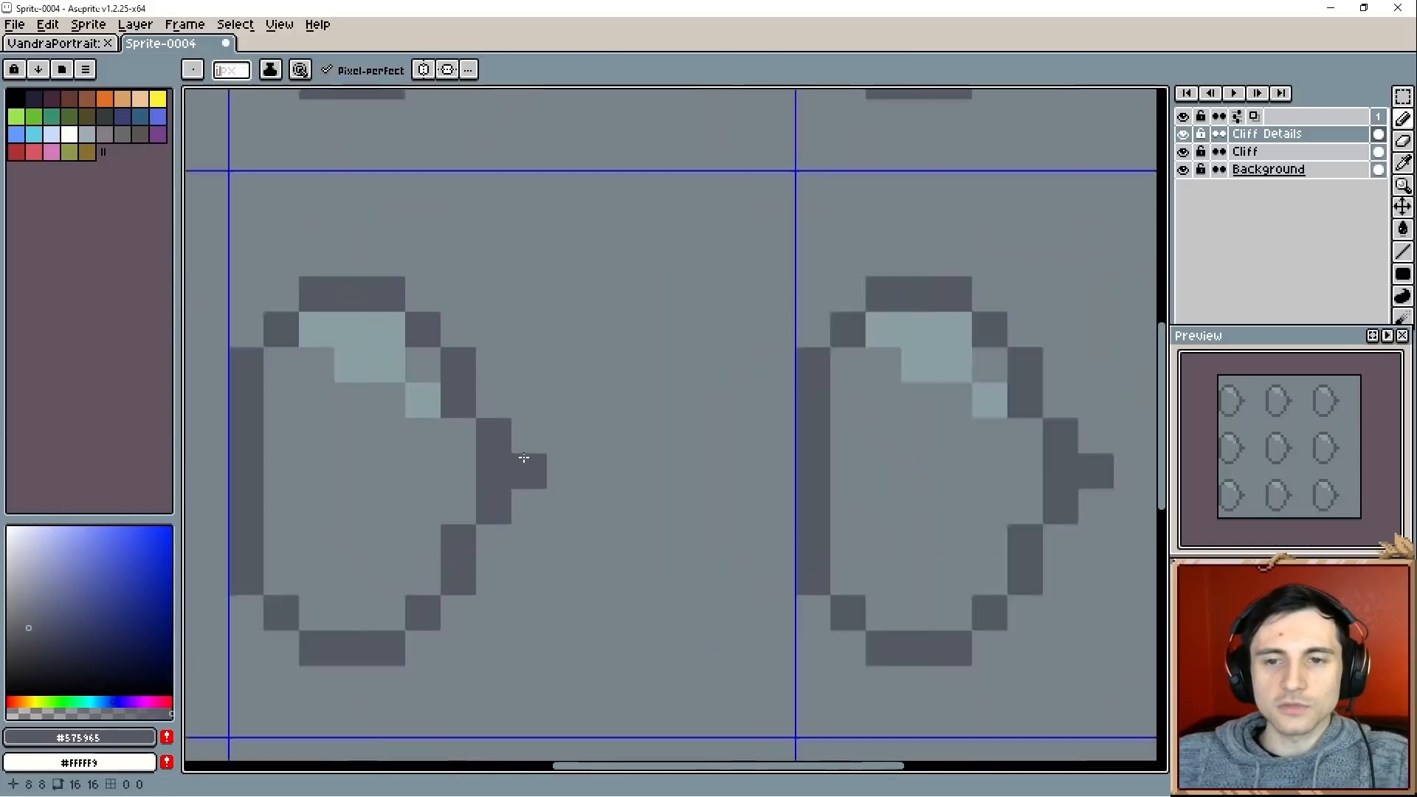
scroll(499, 488, down, 1)
drag(497, 497, 538, 369)
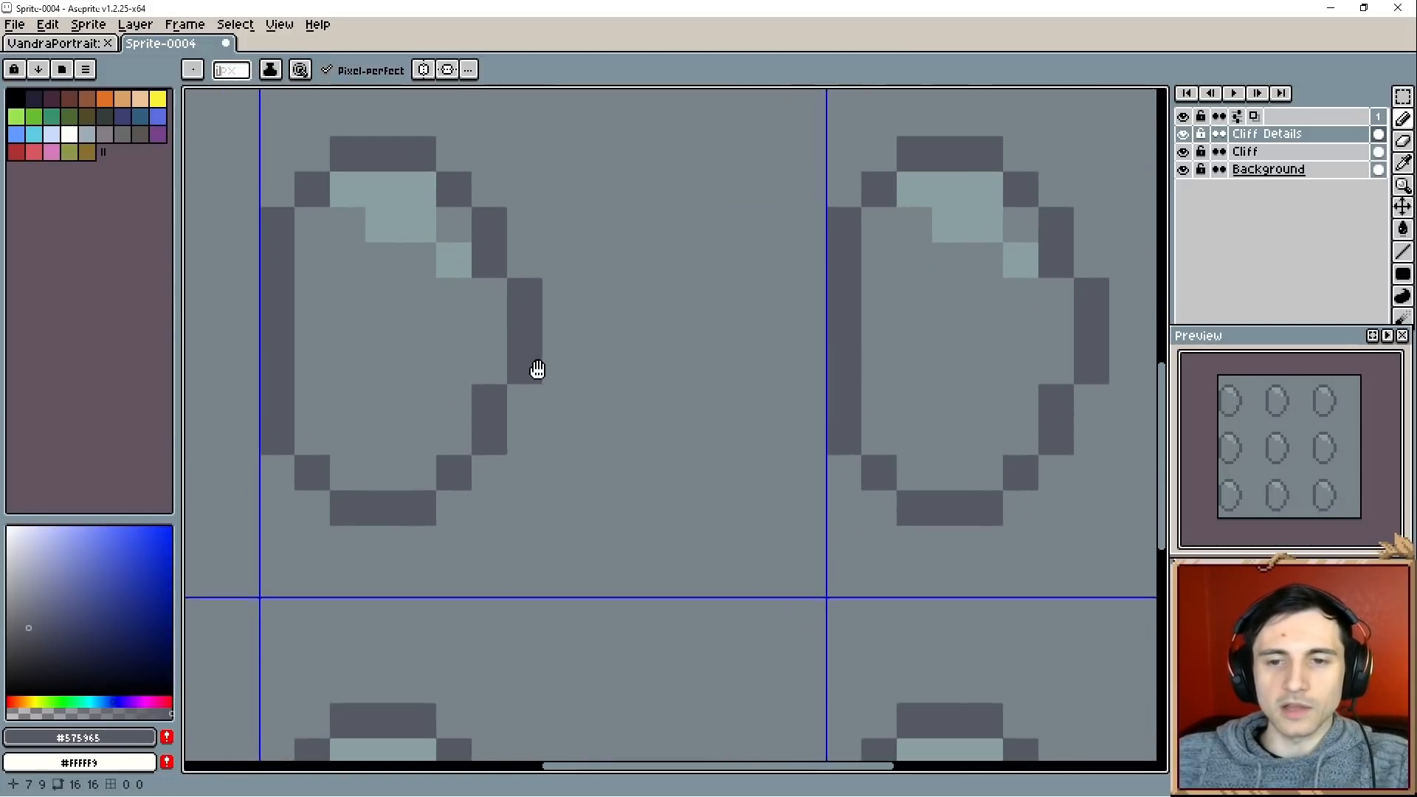
click(560, 369)
click(598, 391)
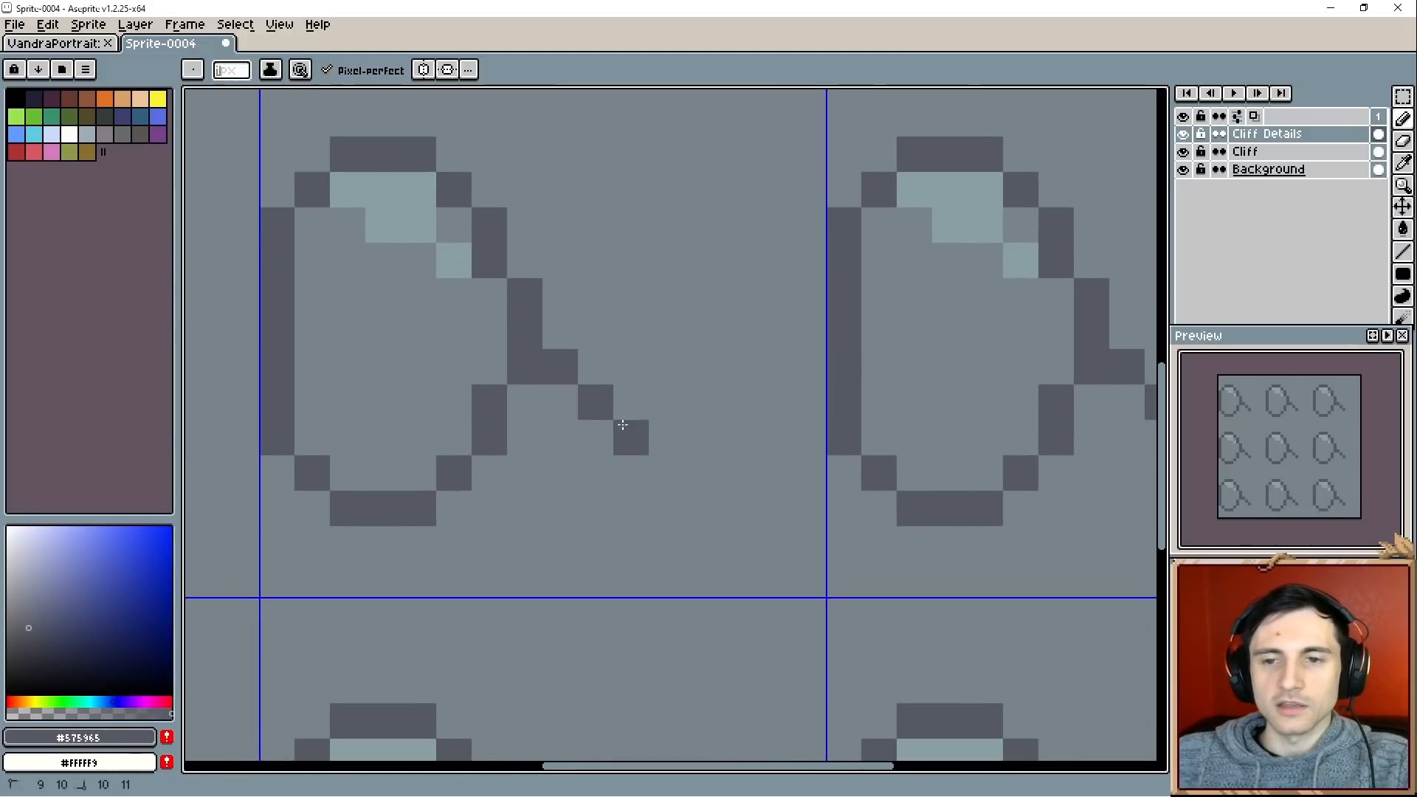
click(644, 479)
click(642, 544)
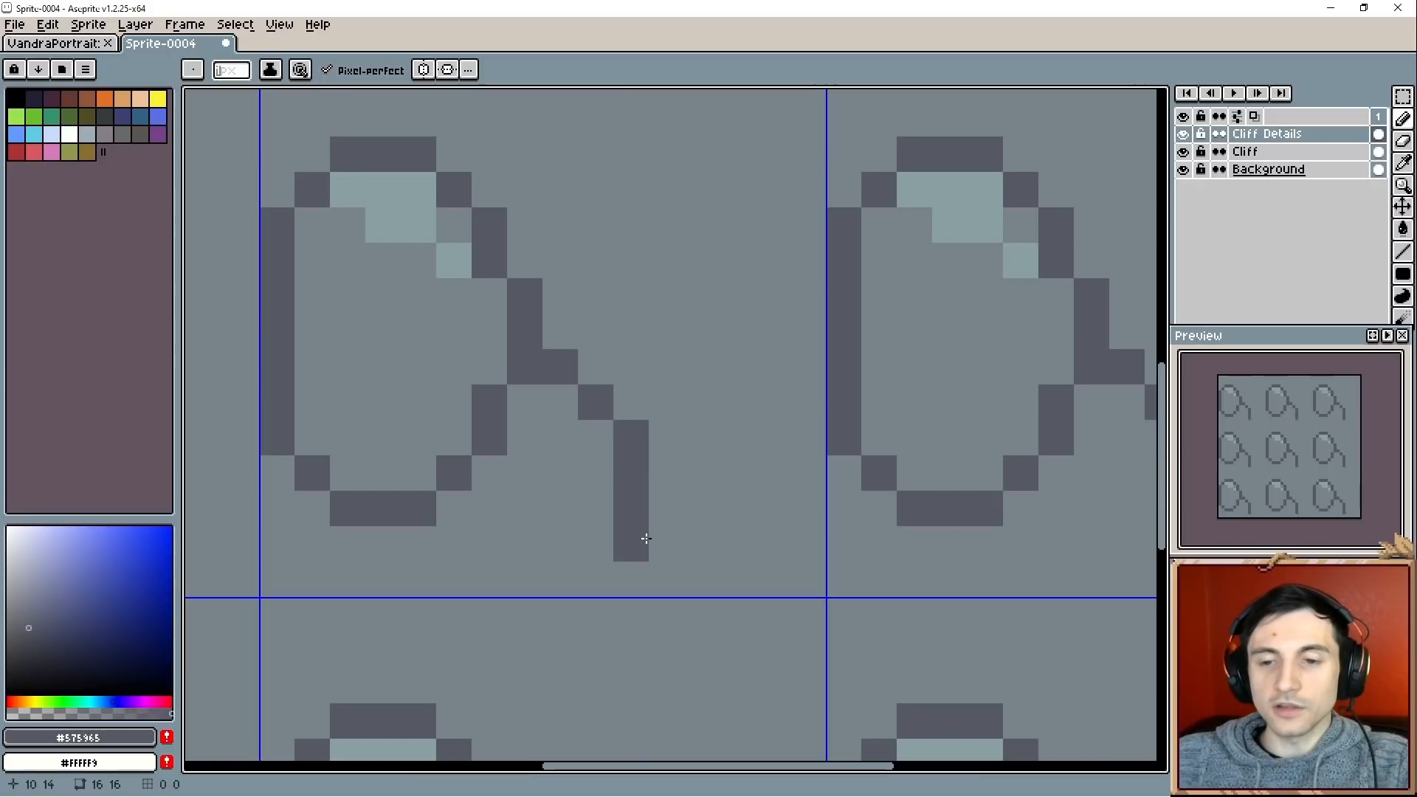
click(647, 575)
Connect the bottom of the stone to the top of the repeated stone below with a vertical dark line across the tile seam.
click(415, 544)
click(414, 572)
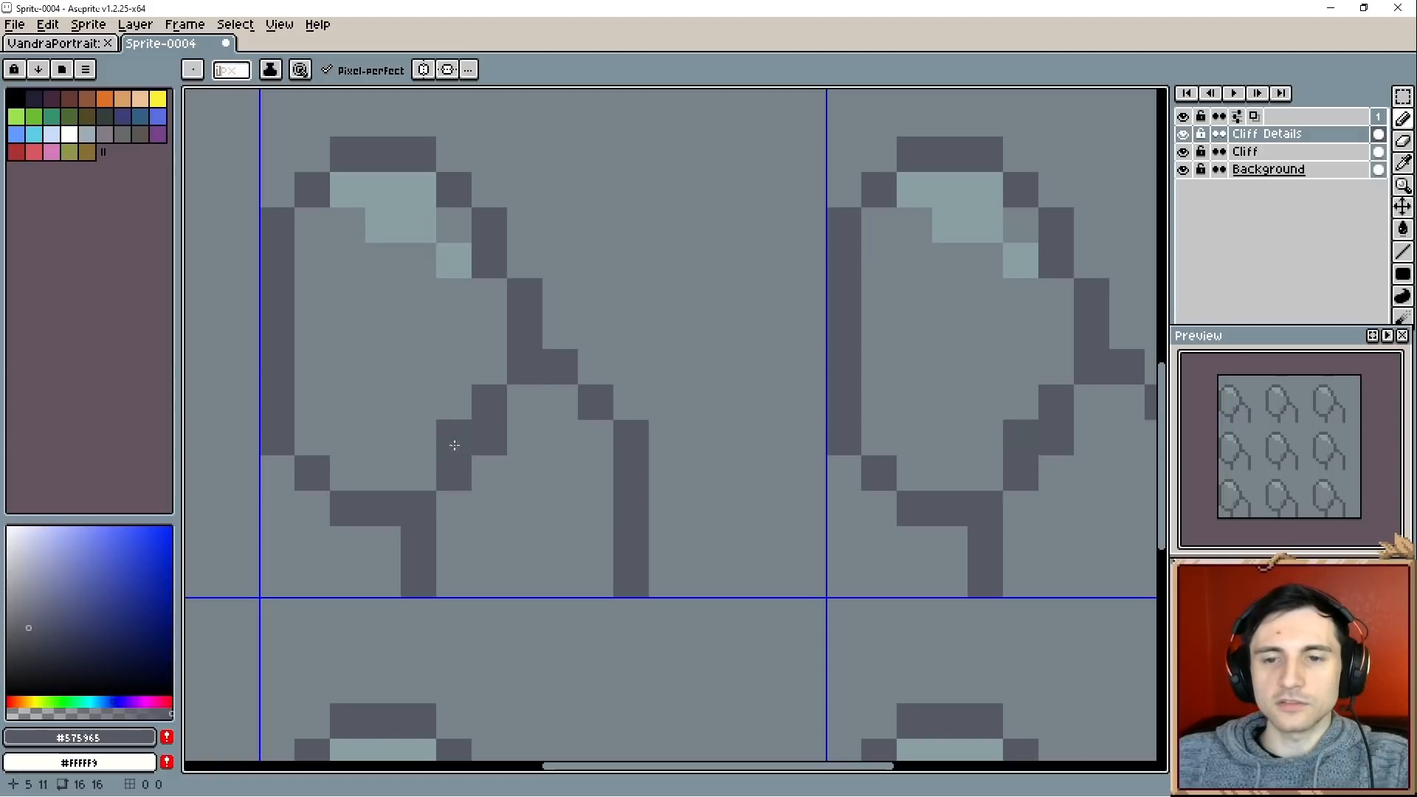
drag(555, 341, 559, 417)
drag(606, 332, 610, 490)
drag(529, 312, 608, 452)
click(546, 441)
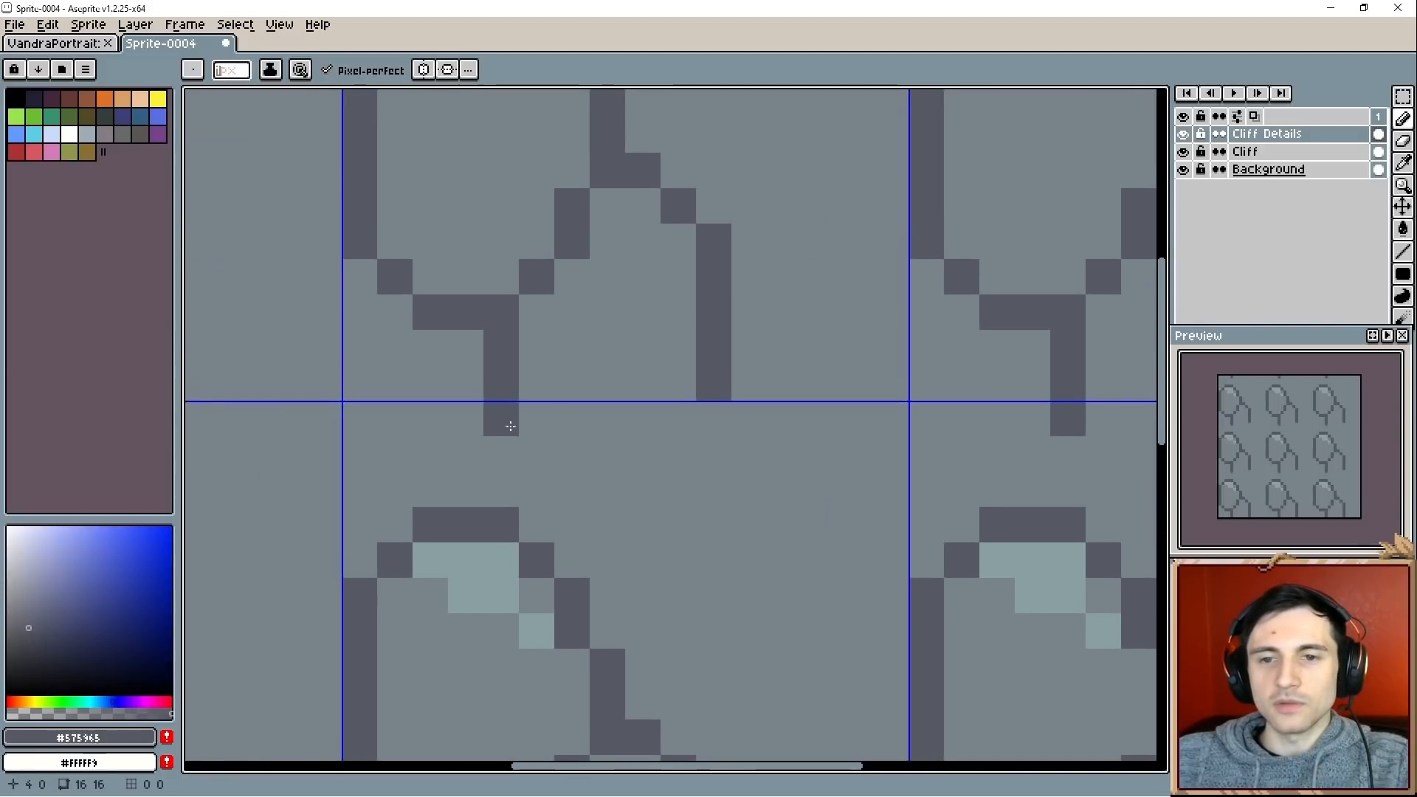
drag(506, 420, 514, 489)
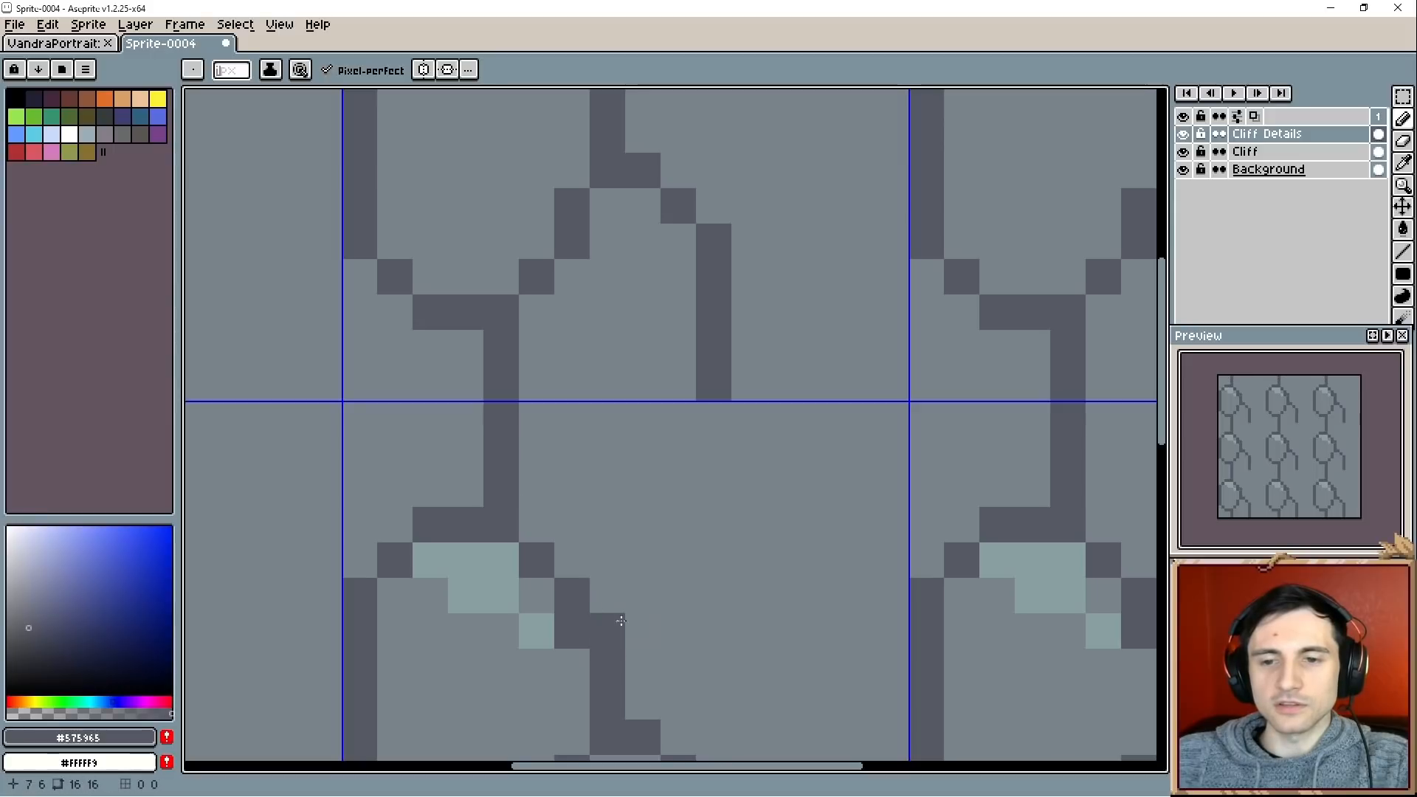
Draw a diagonal dark line from the stone's upper-right edge to the long vertical line at the tile seam, closing the second stone.
mouse_move(646, 635)
mouse_down()
mouse_move(605, 465)
mouse_move(603, 502)
mouse_up()
click(546, 433)
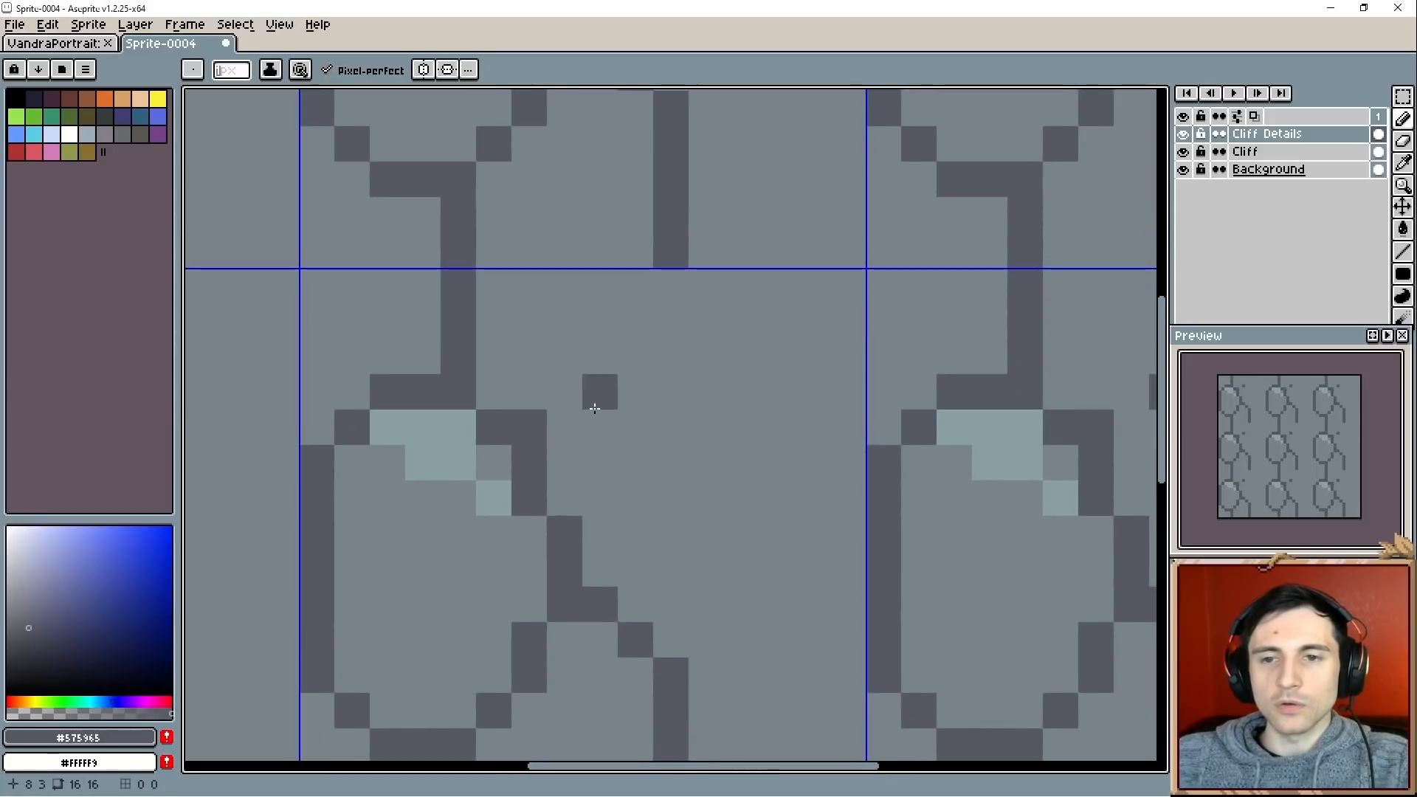
drag(596, 405, 666, 334)
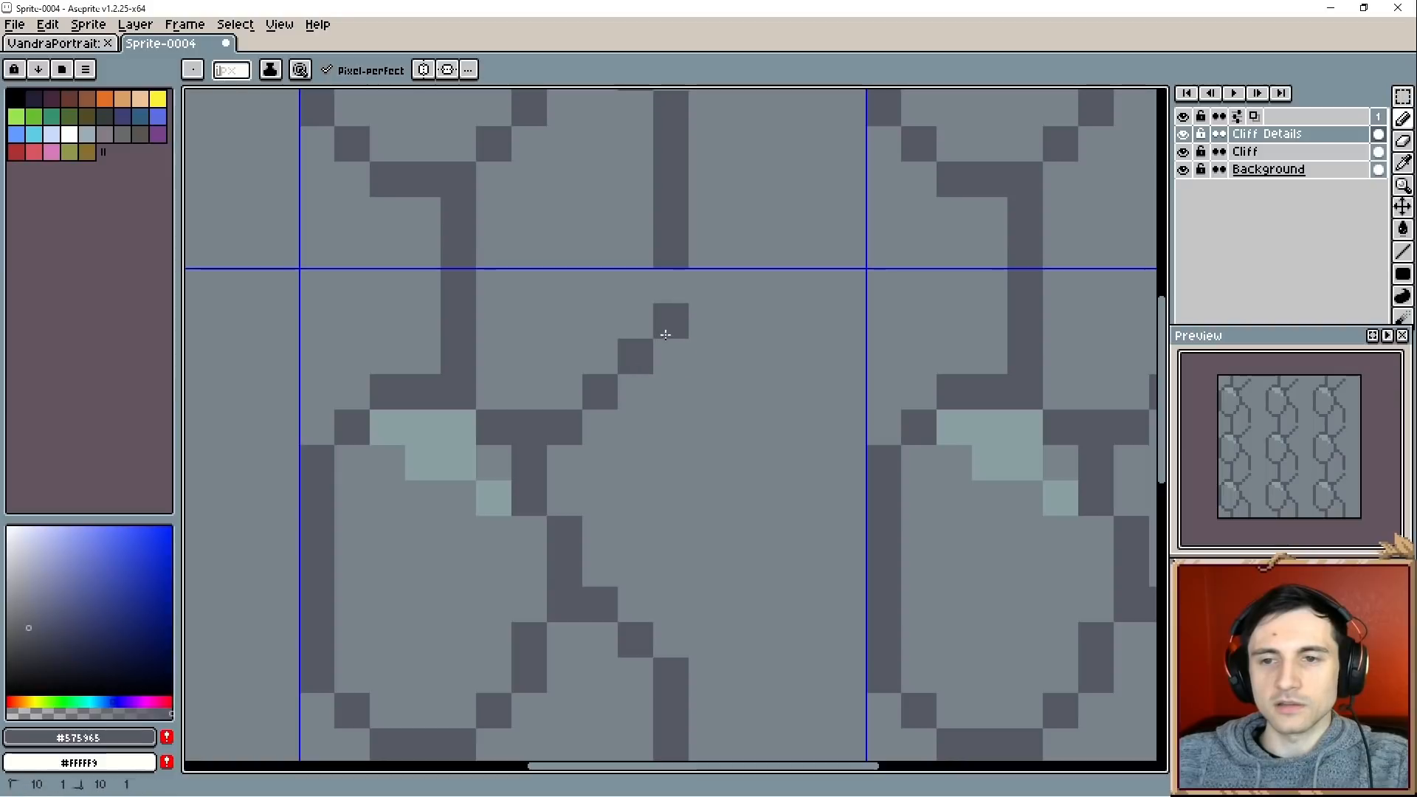
Try to outline a rounded third stone in the empty area between the repeated stone columns.
scroll(670, 288, down, 5)
scroll(648, 384, up, 4)
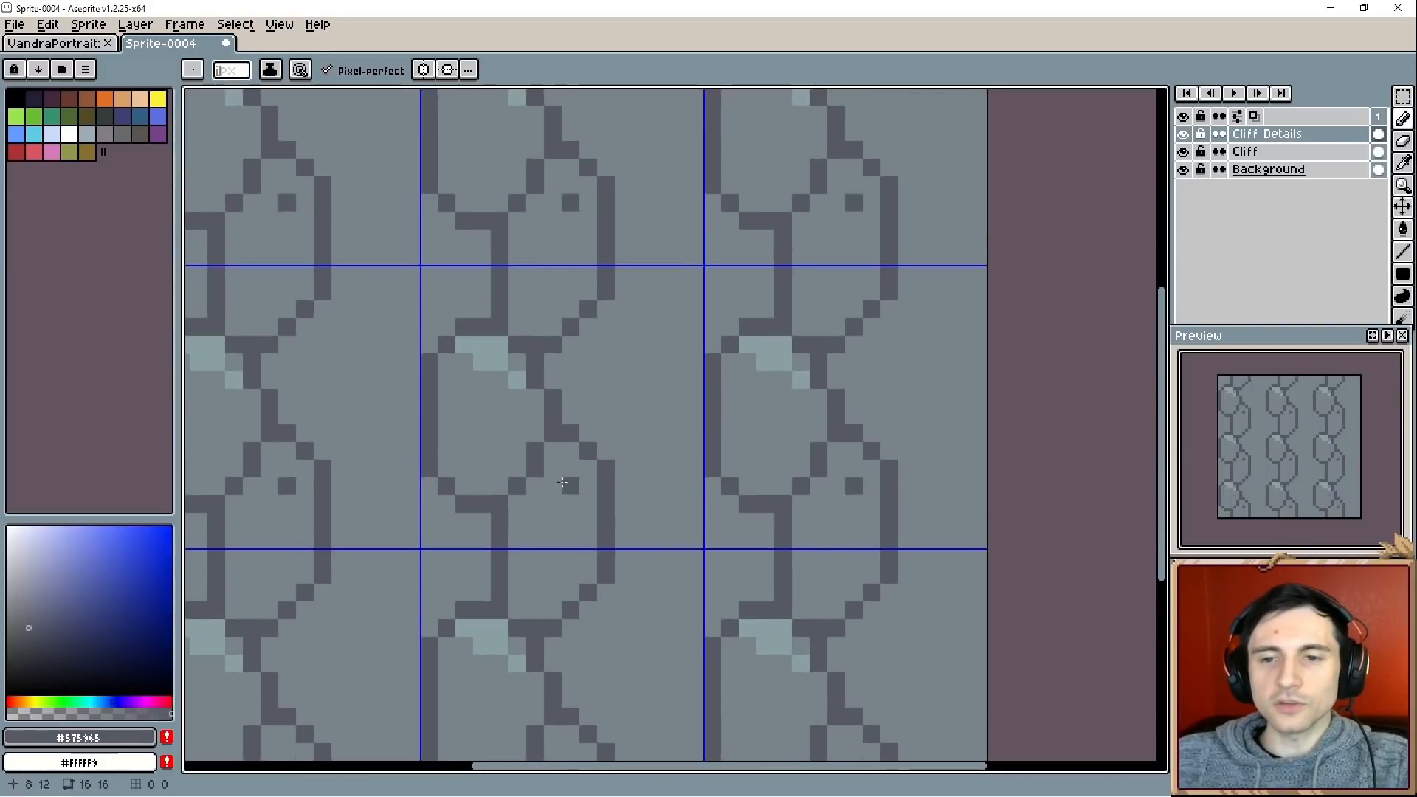
click(644, 404)
mouse_move(647, 385)
mouse_down()
mouse_move(648, 407)
mouse_move(692, 399)
mouse_up()
scroll(648, 407, up, 1)
scroll(648, 406, up, 1)
scroll(692, 398, down, 1)
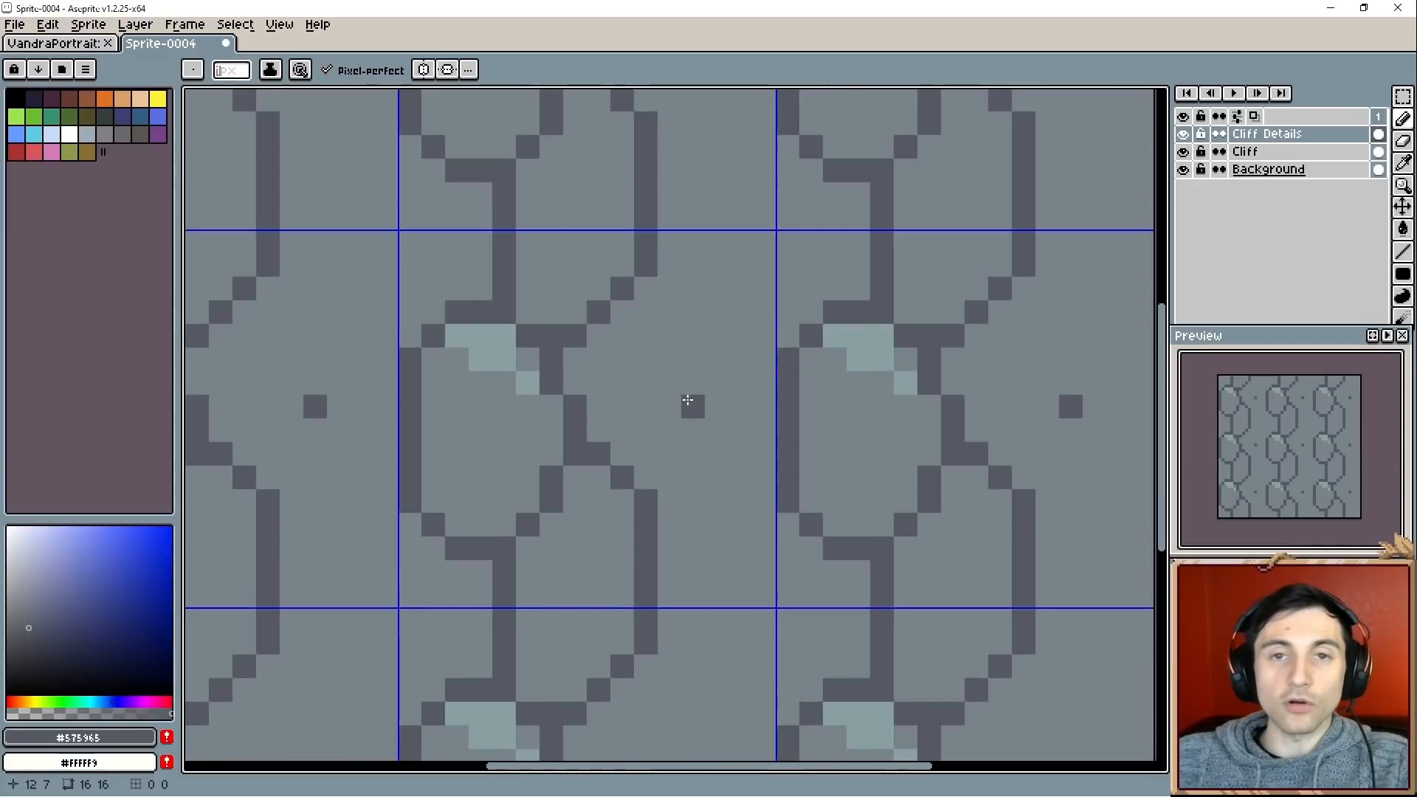
mouse_move(670, 267)
mouse_down()
mouse_move(713, 288)
mouse_move(740, 431)
mouse_move(668, 502)
mouse_move(708, 596)
mouse_up()
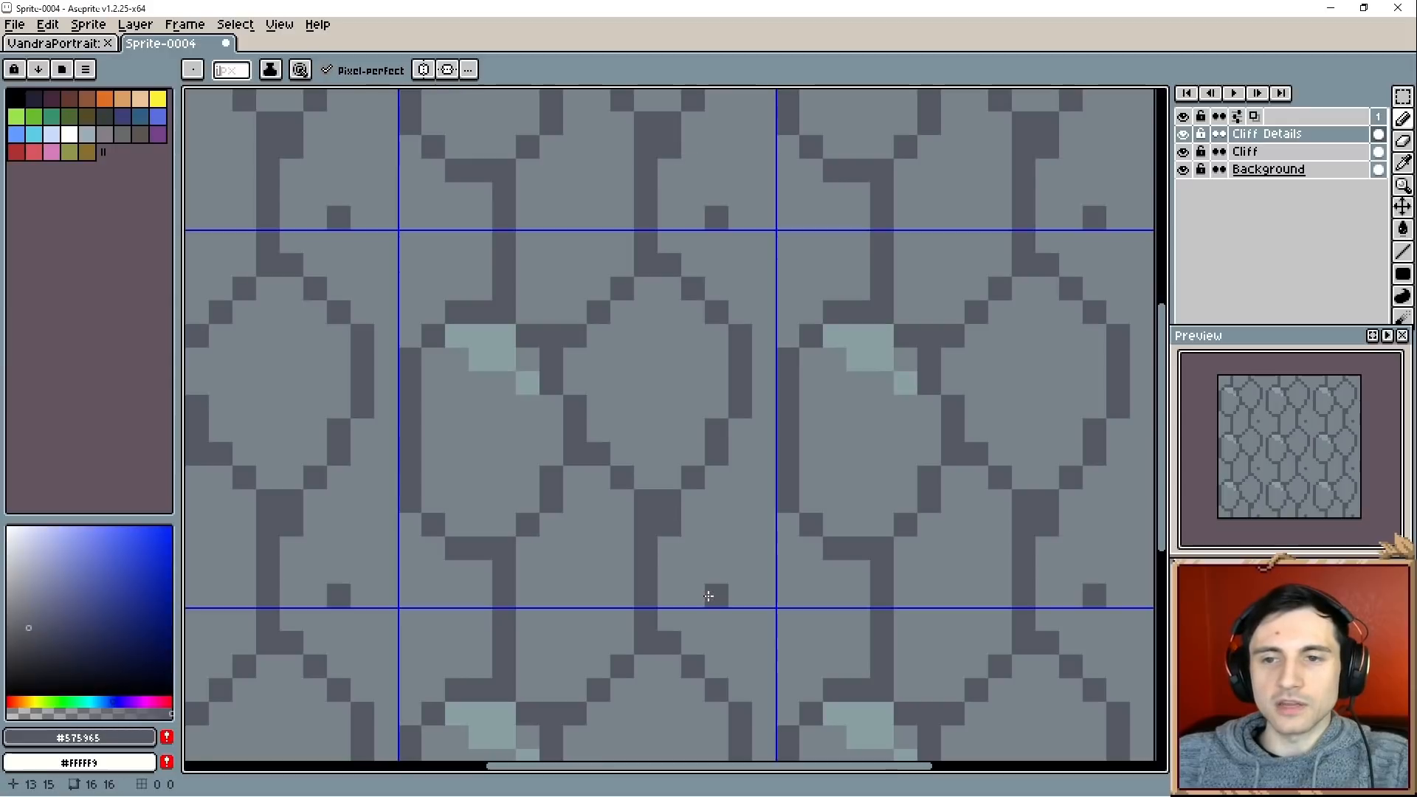
scroll(708, 596, down, 3)
scroll(701, 563, up, 1)
key(ctrl+z)
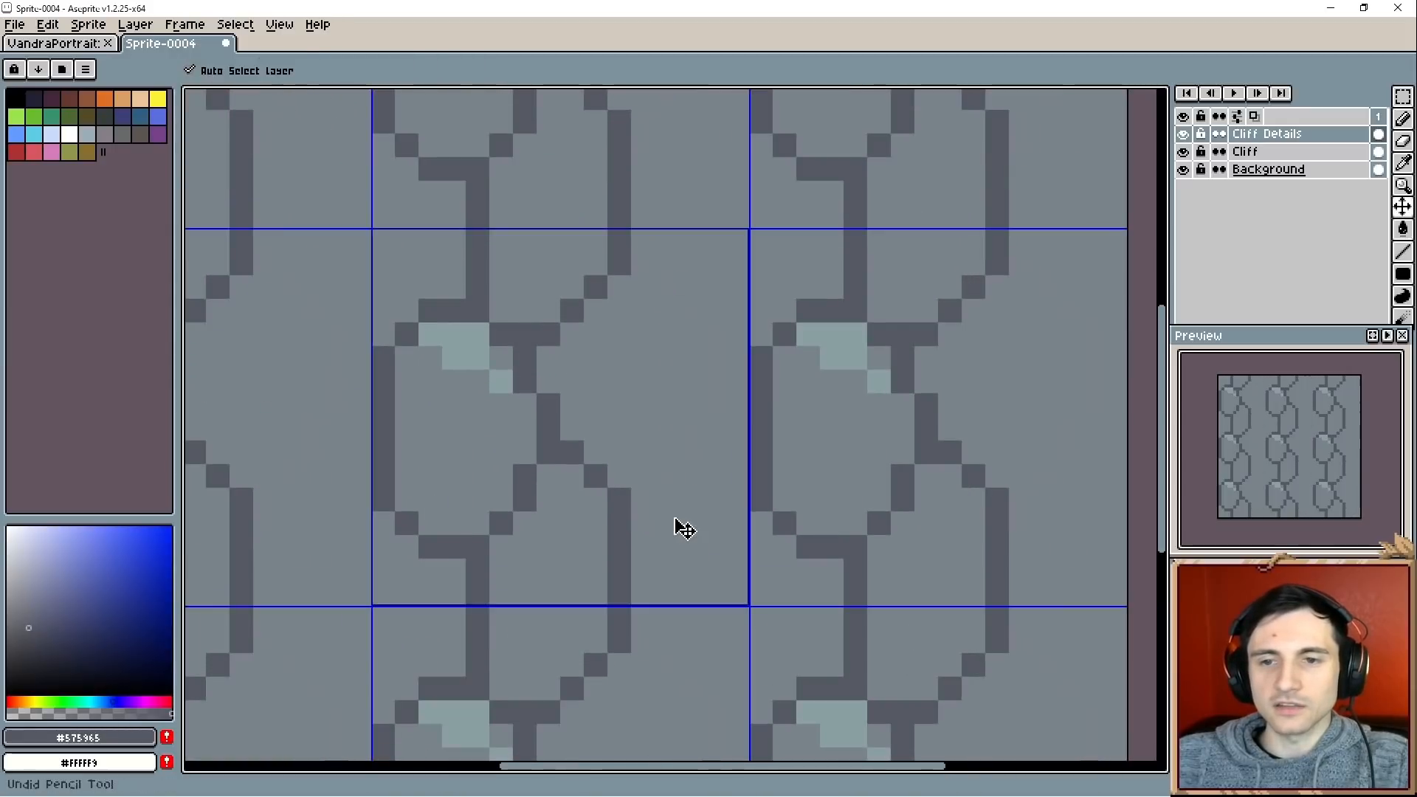
mouse_move(651, 504)
mouse_down()
mouse_move(614, 399)
mouse_move(628, 453)
mouse_up()
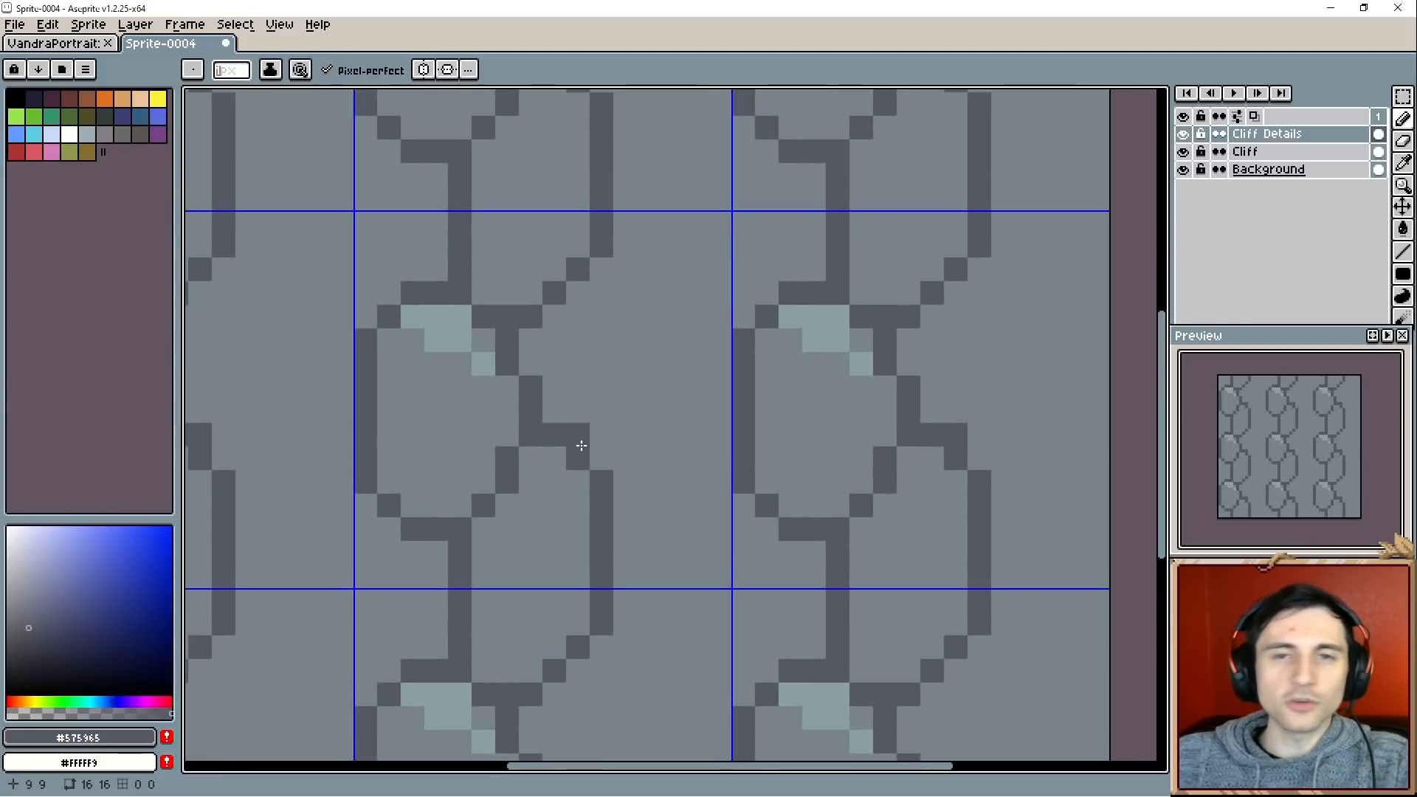
click(537, 366)
click(554, 341)
scroll(540, 392, up, 3)
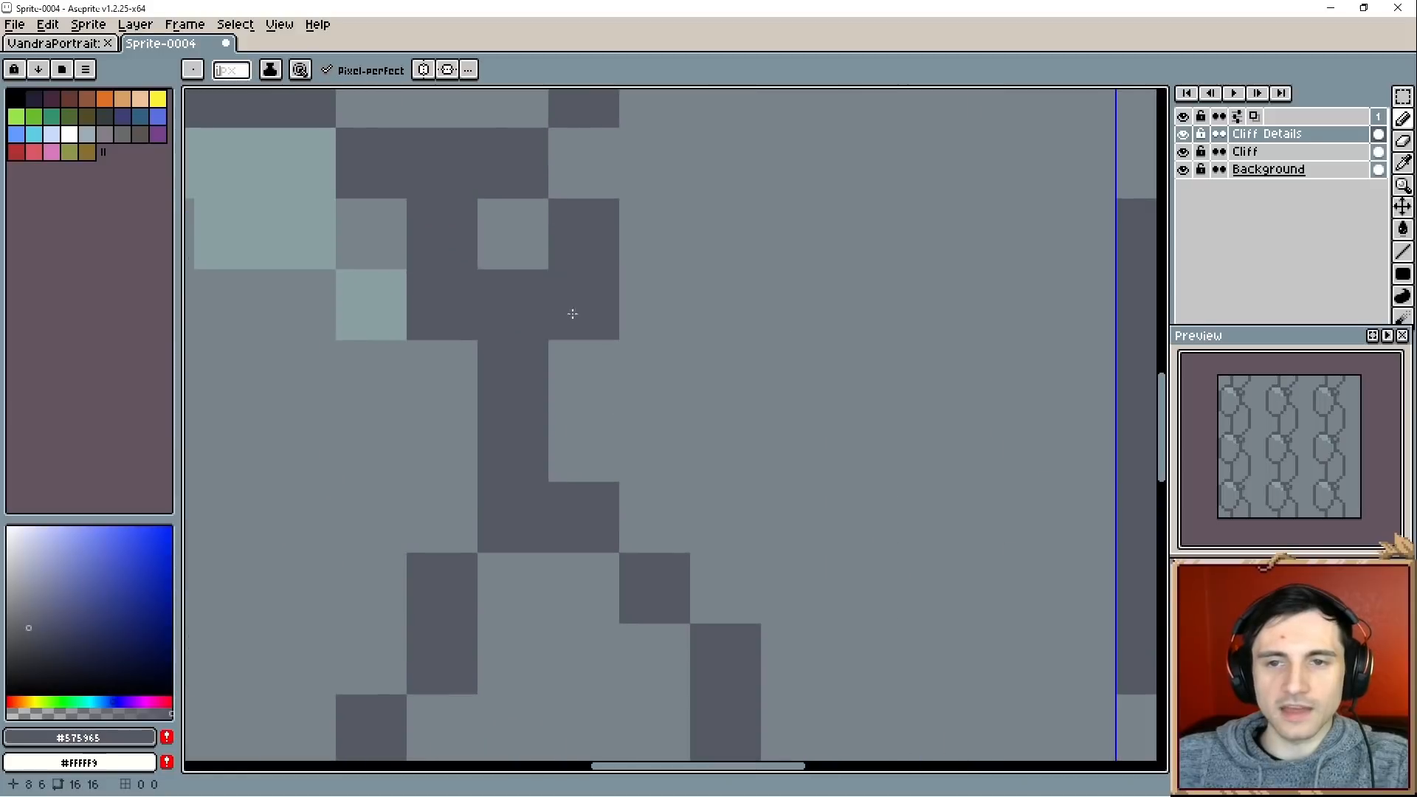
scroll(569, 313, down, 10)
scroll(575, 420, up, 4)
drag(537, 427, 616, 461)
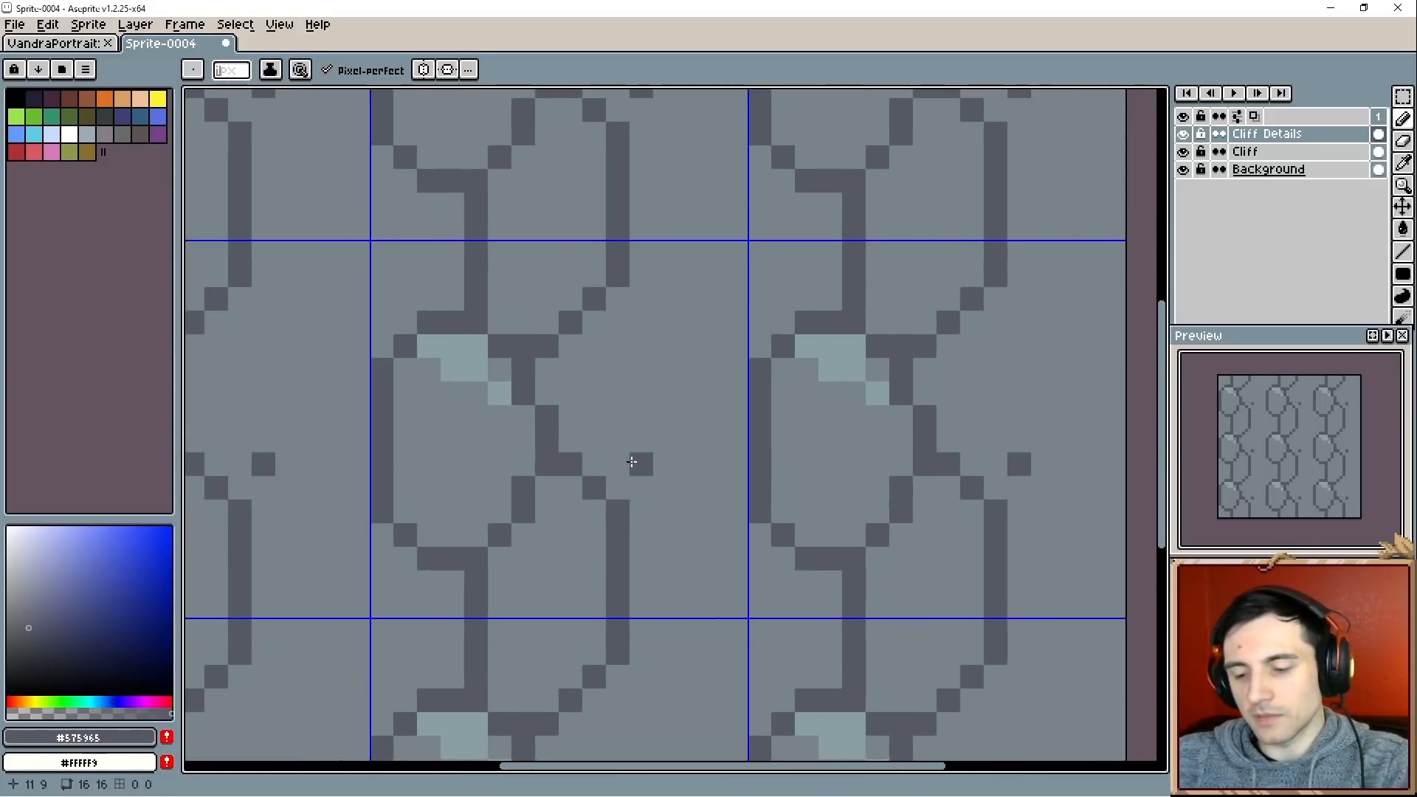
Hide the tile grid lines and review the repeating stone pattern across the whole tiled canvas.
key(ctrl+apostrophe)
scroll(648, 472, down, 2)
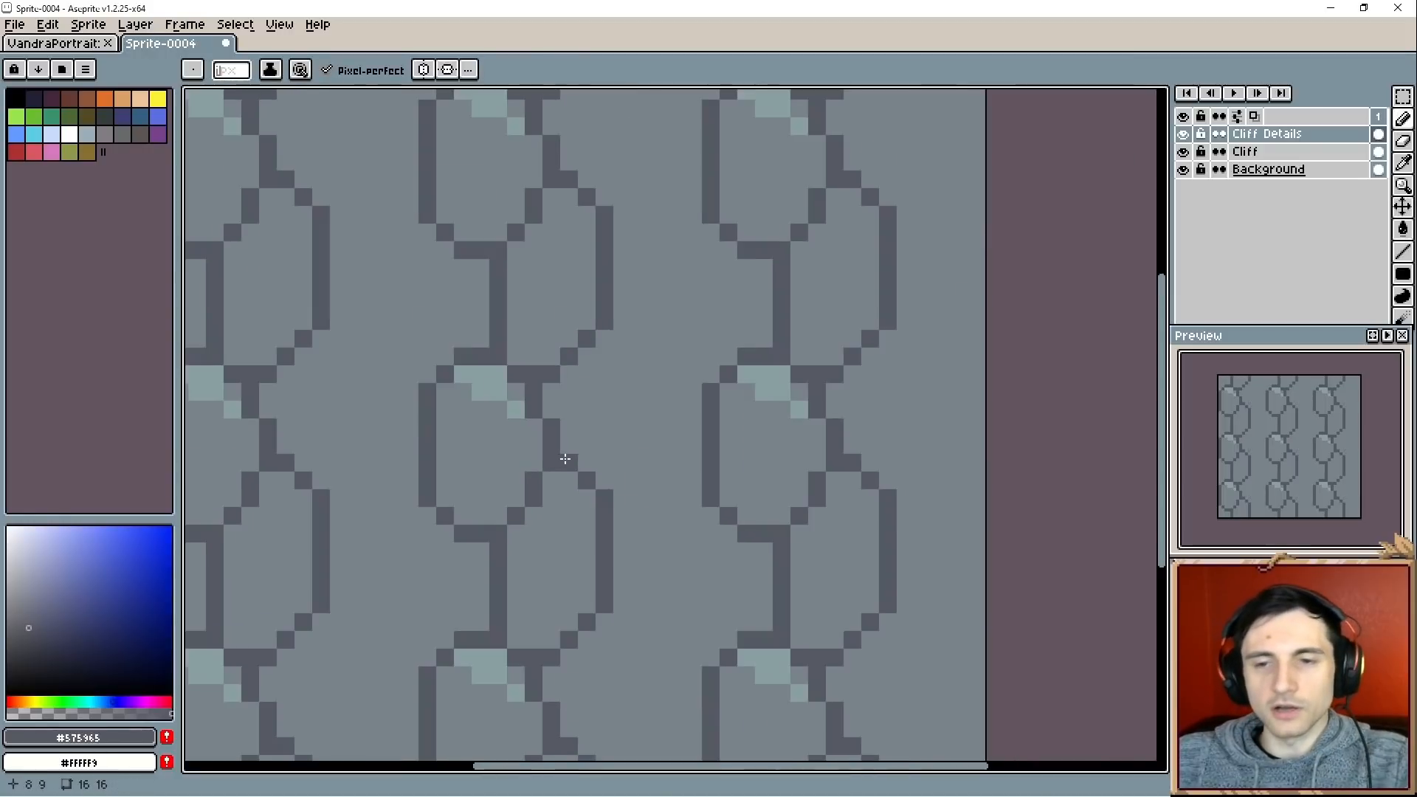
drag(516, 464, 549, 453)
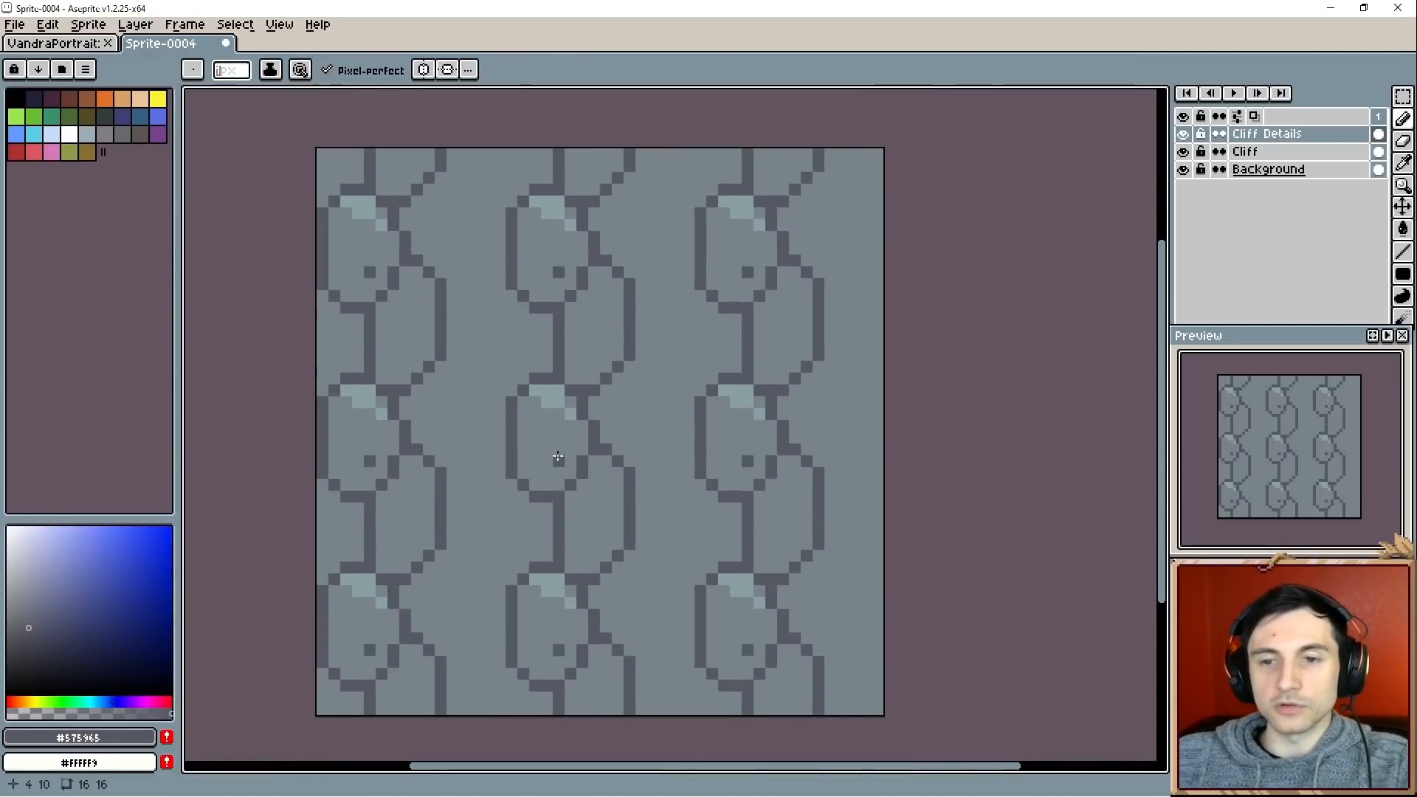
scroll(557, 446, up, 2)
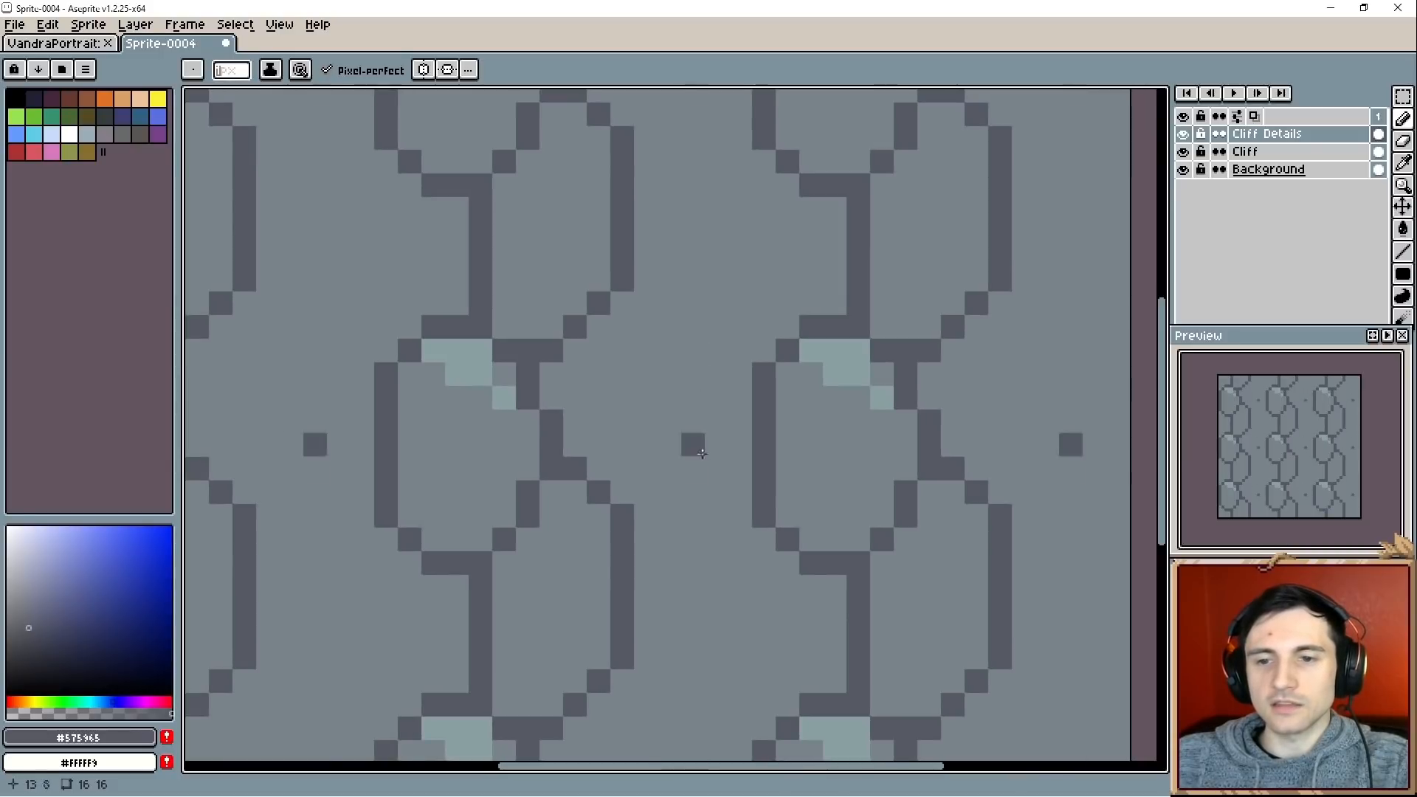
Draw dark top and bottom edges from the long vertical line to the neighboring repeated stone, dividing the empty column into two stones.
click(648, 273)
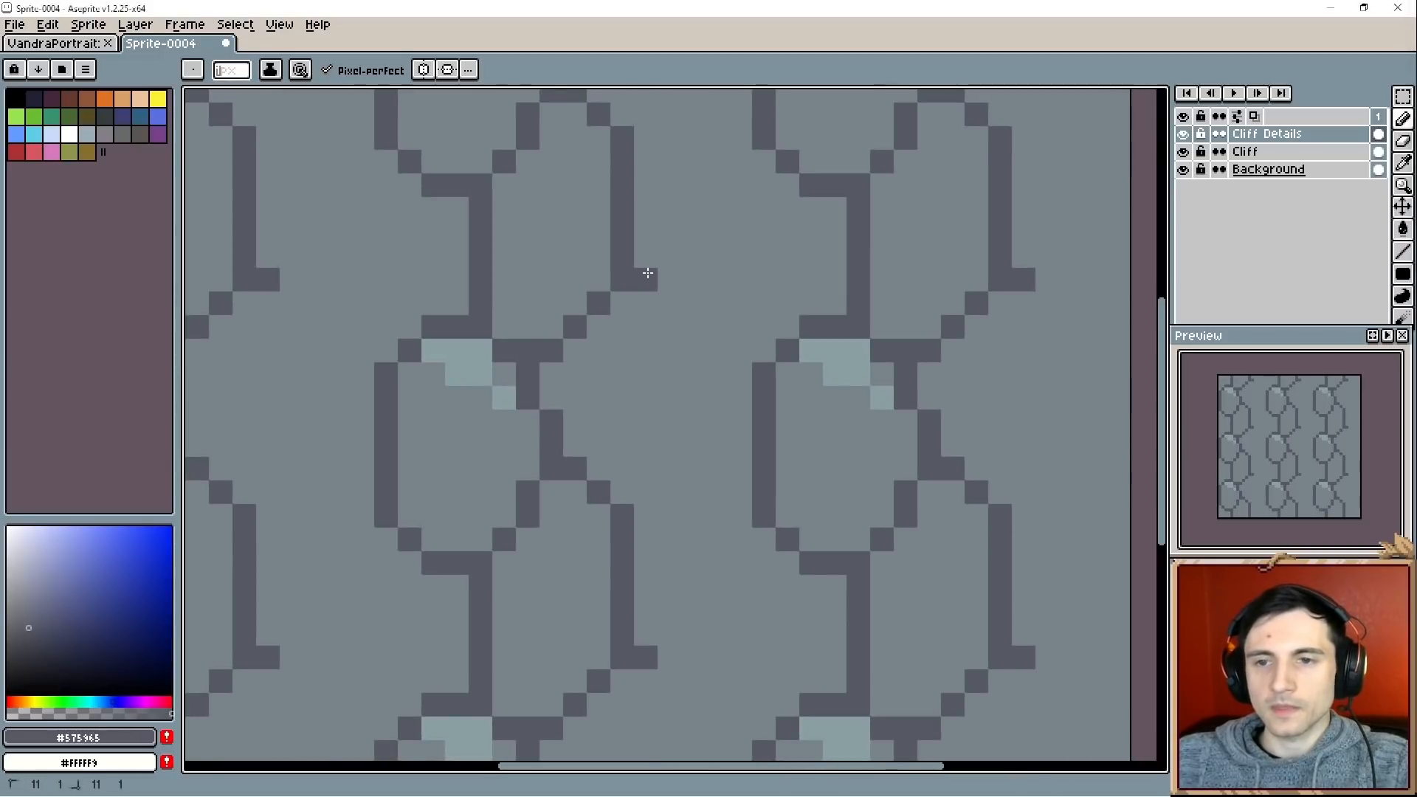
mouse_move(656, 270)
mouse_down()
mouse_move(693, 274)
mouse_move(753, 346)
mouse_up()
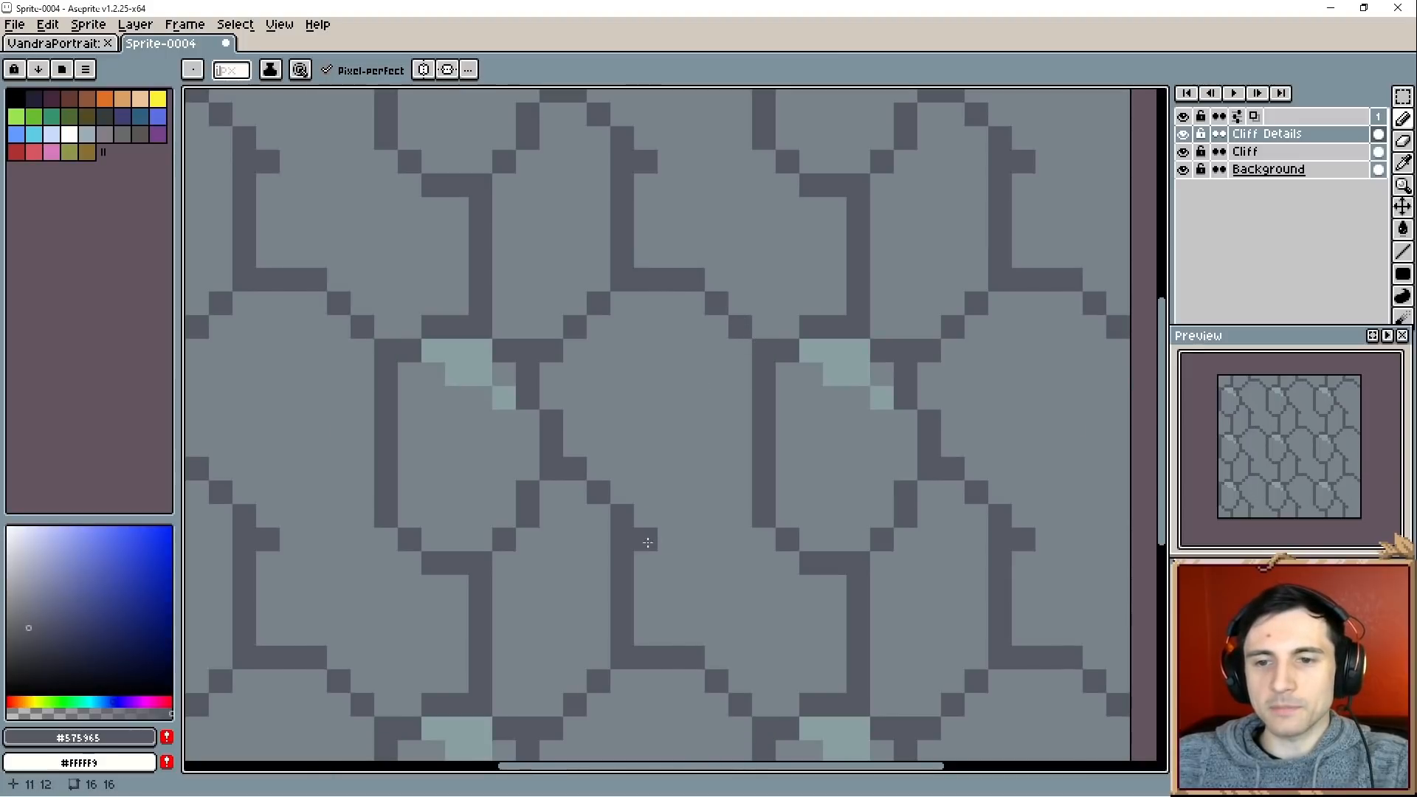
mouse_move(645, 535)
mouse_down()
mouse_move(744, 537)
mouse_move(745, 517)
mouse_up()
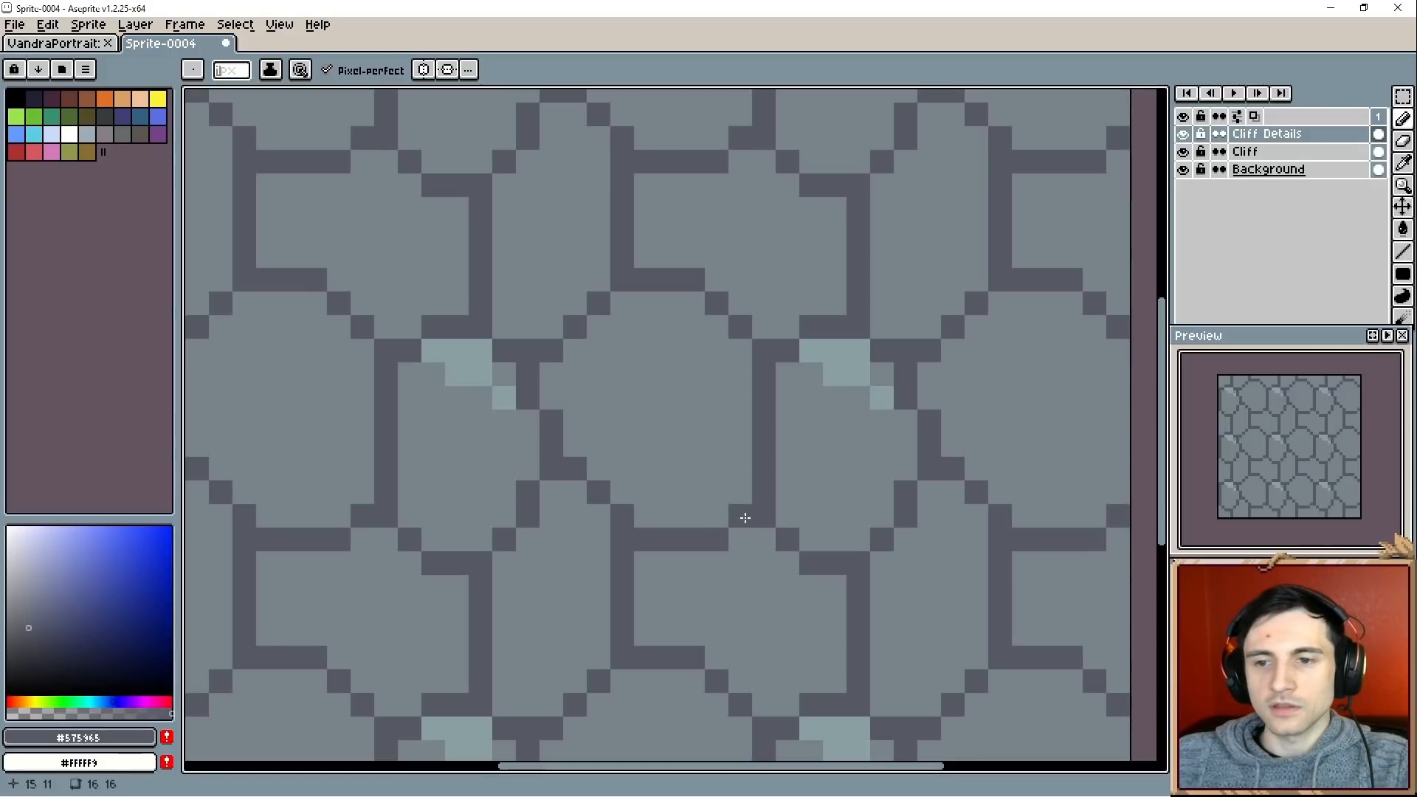
drag(774, 577, 603, 378)
drag(632, 464, 714, 427)
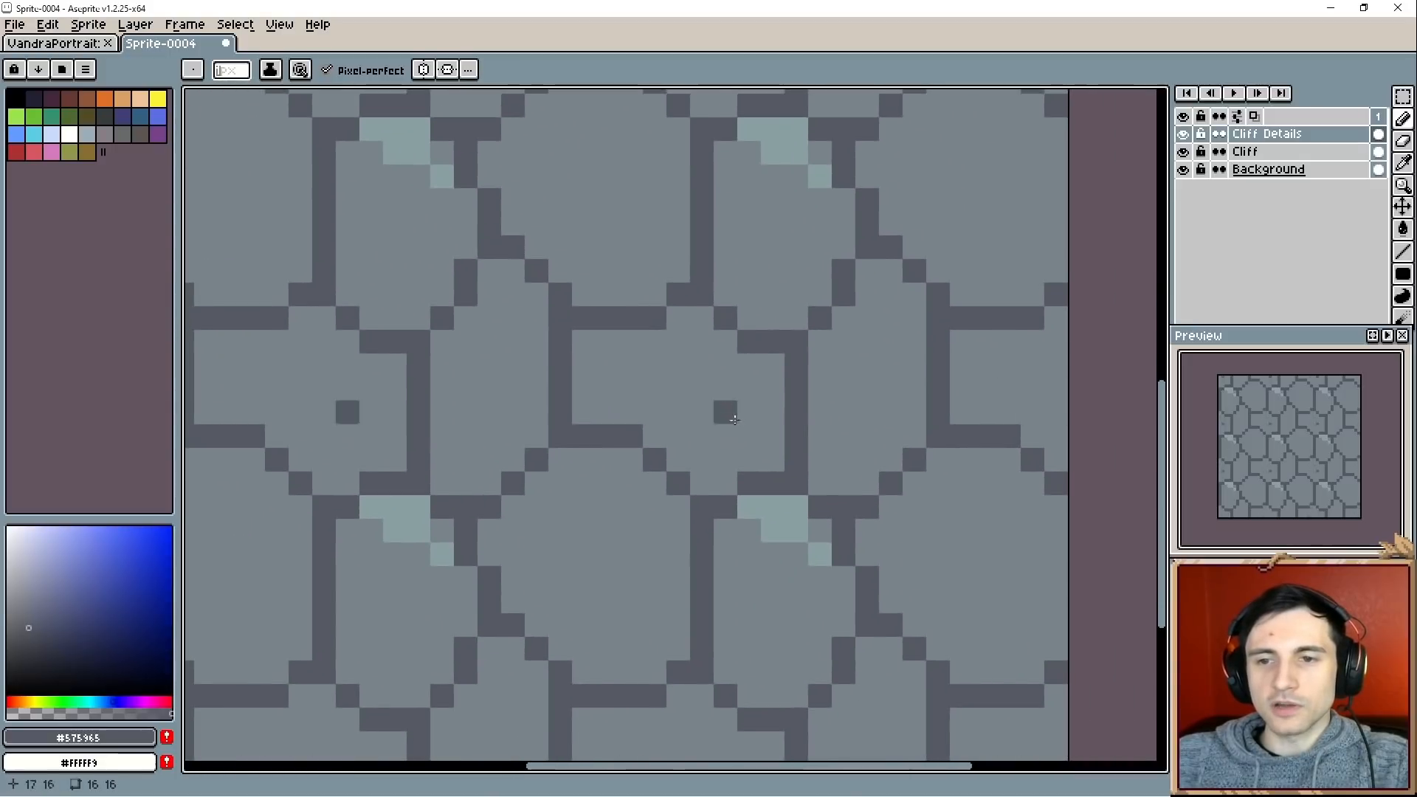
Draw a short dark vertical line inside the angular stone, boxing off a small area beside the long vertical line.
scroll(690, 408, down, 1)
drag(587, 395, 678, 621)
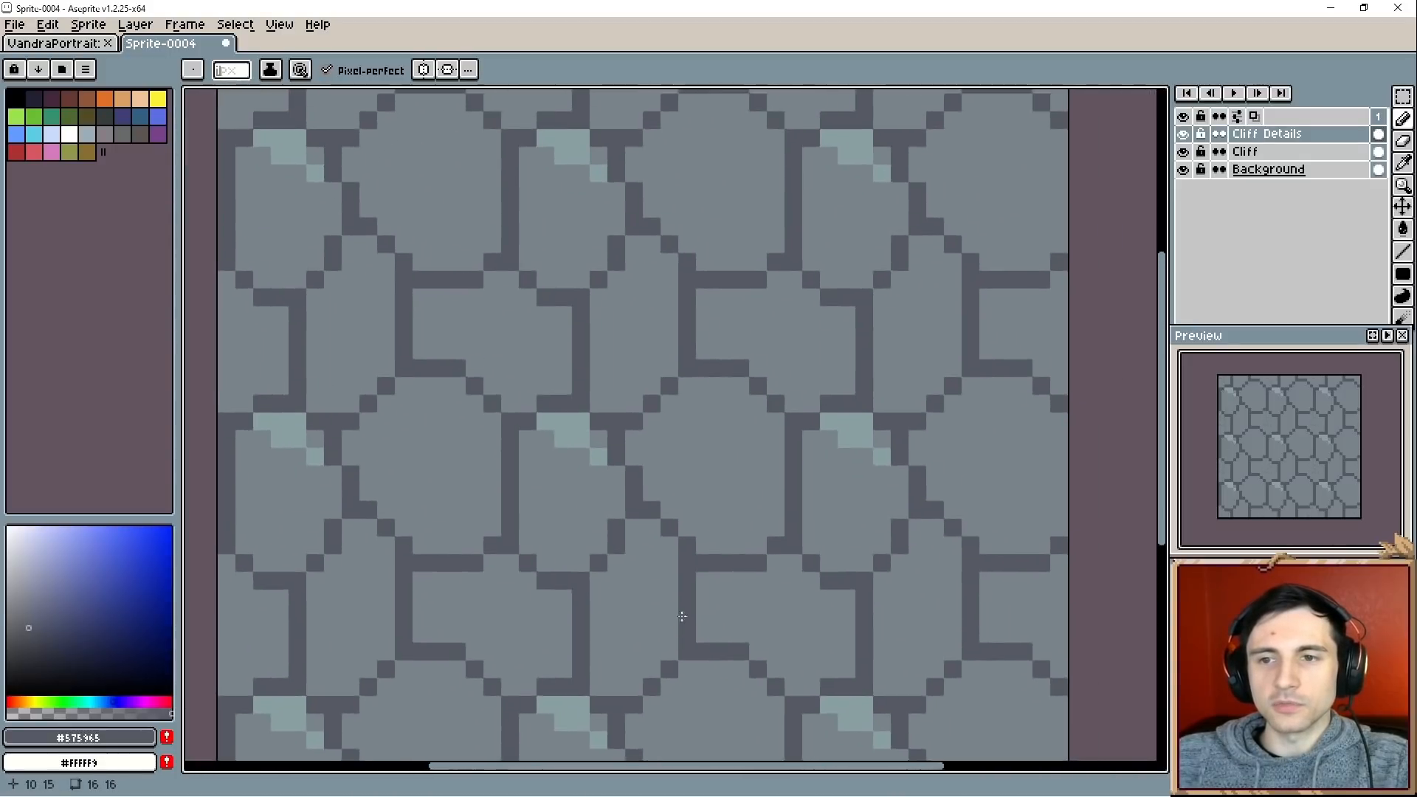
drag(754, 464, 683, 543)
scroll(699, 453, up, 1)
scroll(700, 452, up, 1)
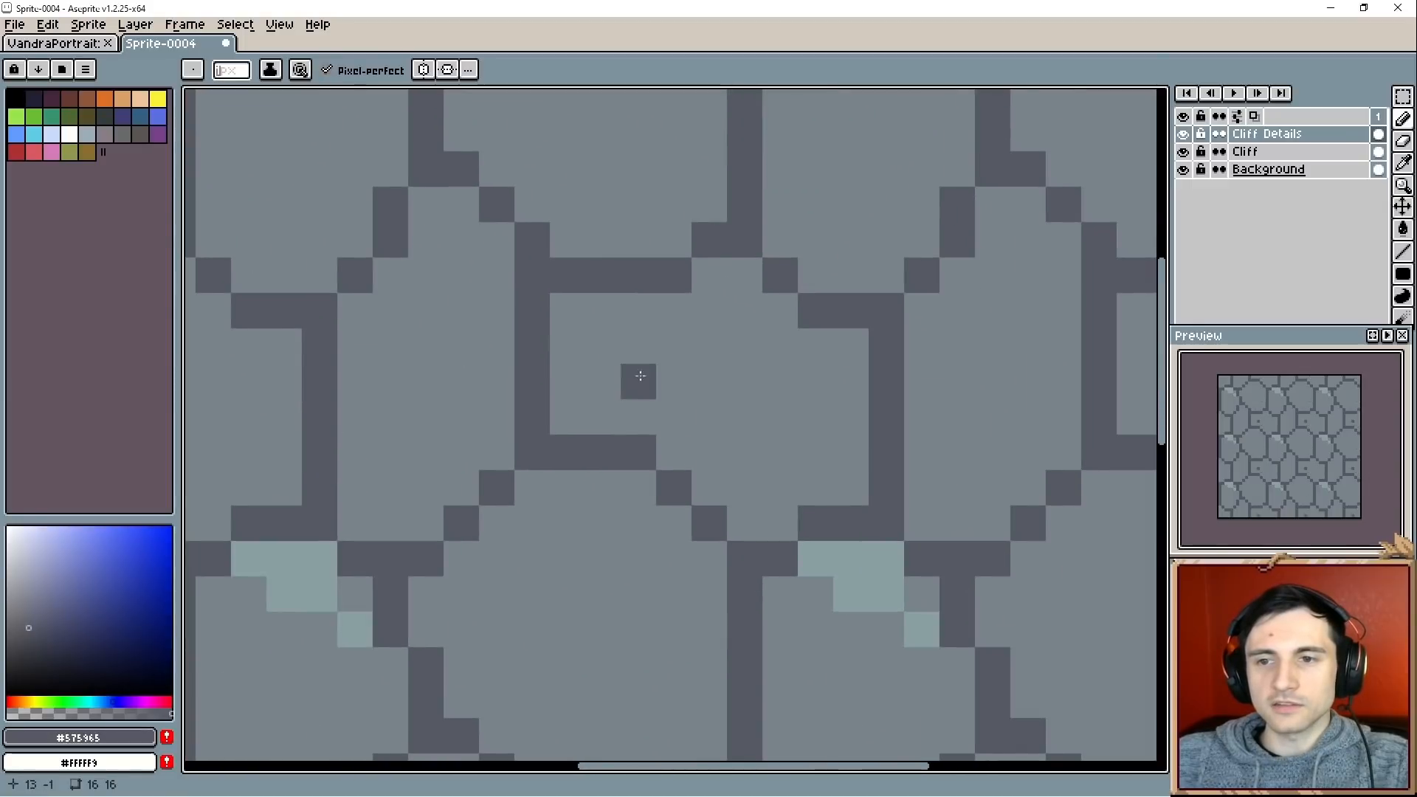
scroll(675, 383, down, 2)
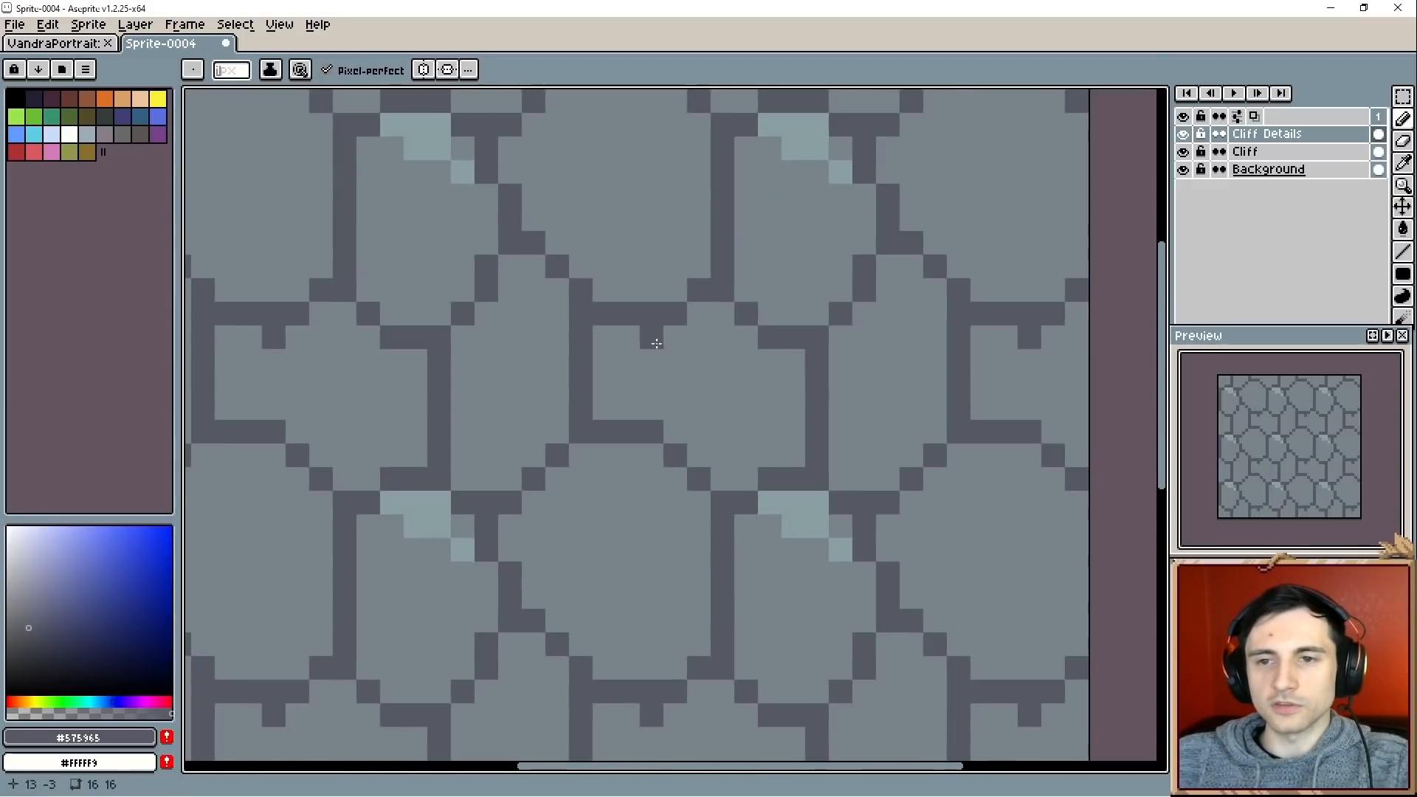
drag(640, 340, 641, 397)
scroll(712, 496, down, 2)
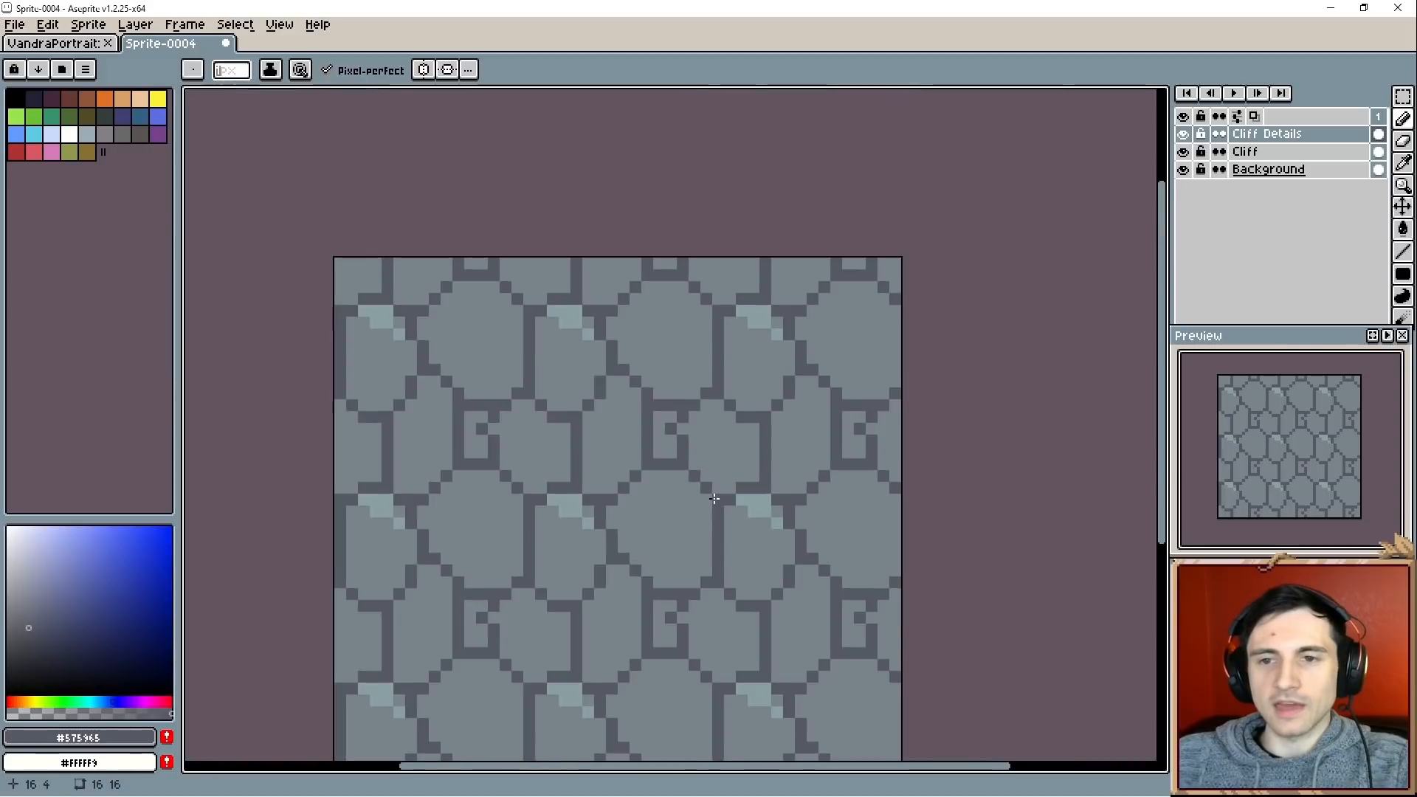
Try to fill the small boxed-off area with the dark outline colour using the Paint Bucket.
click(667, 450)
key(f)
click(664, 449)
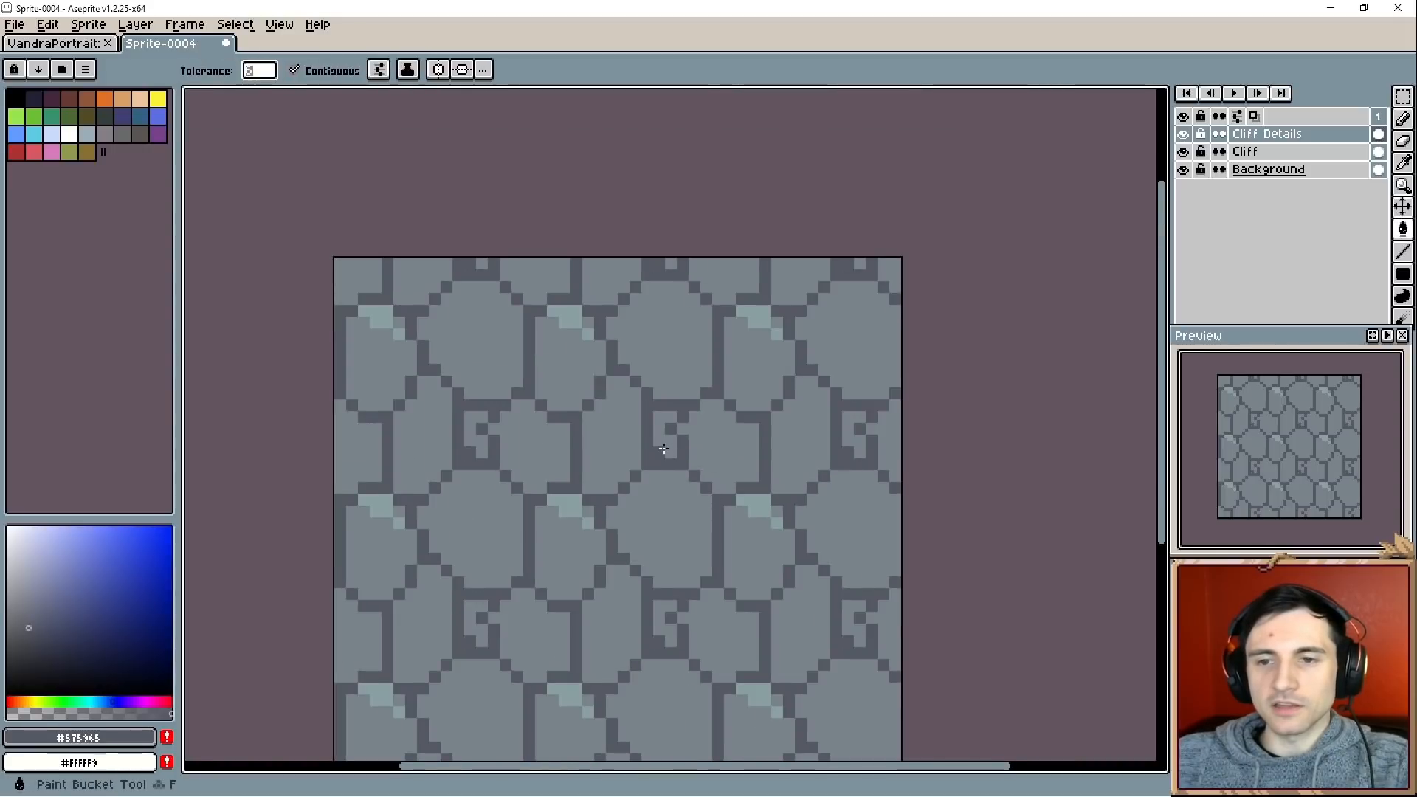
click(664, 439)
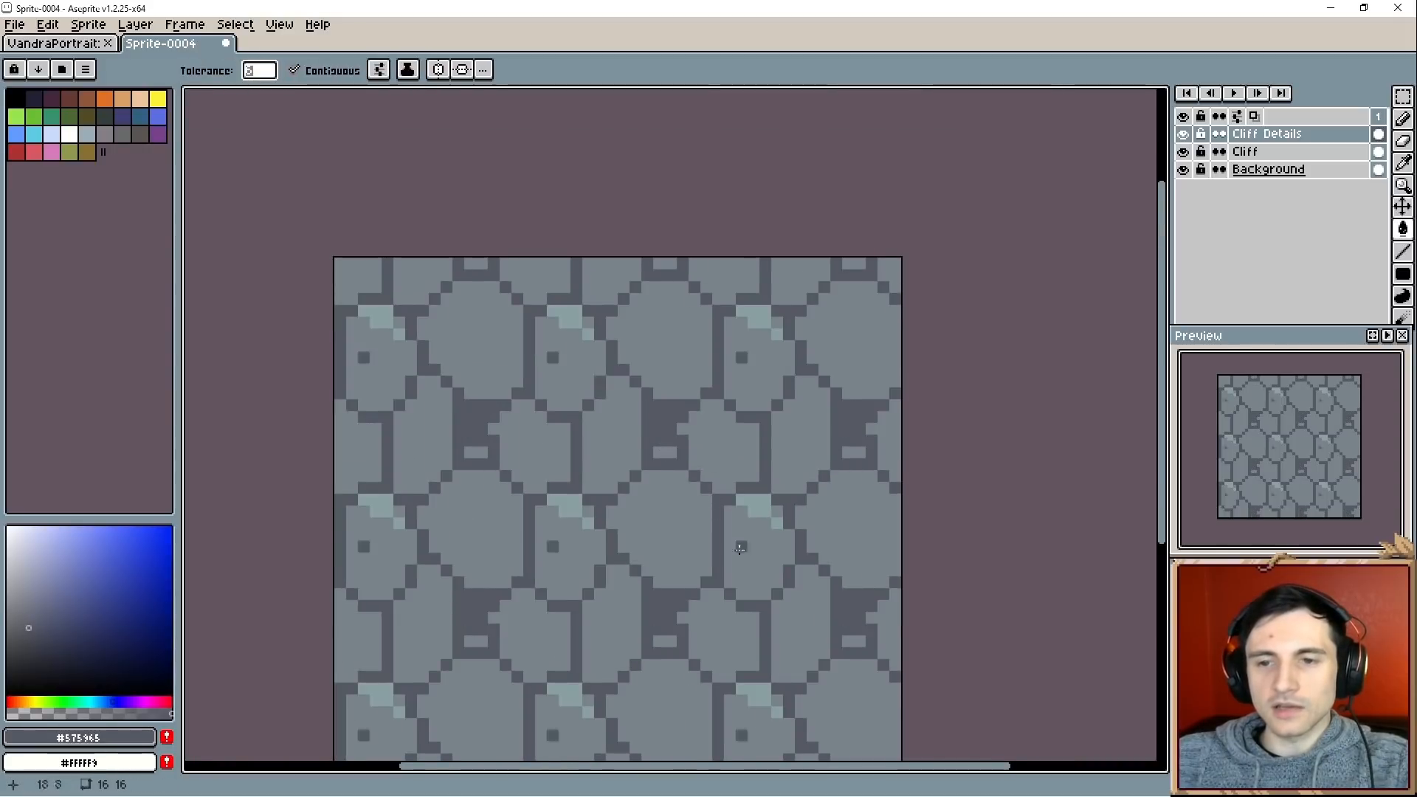
click(744, 560)
key(ctrl+z)
key(ctrl+z)
key(r)
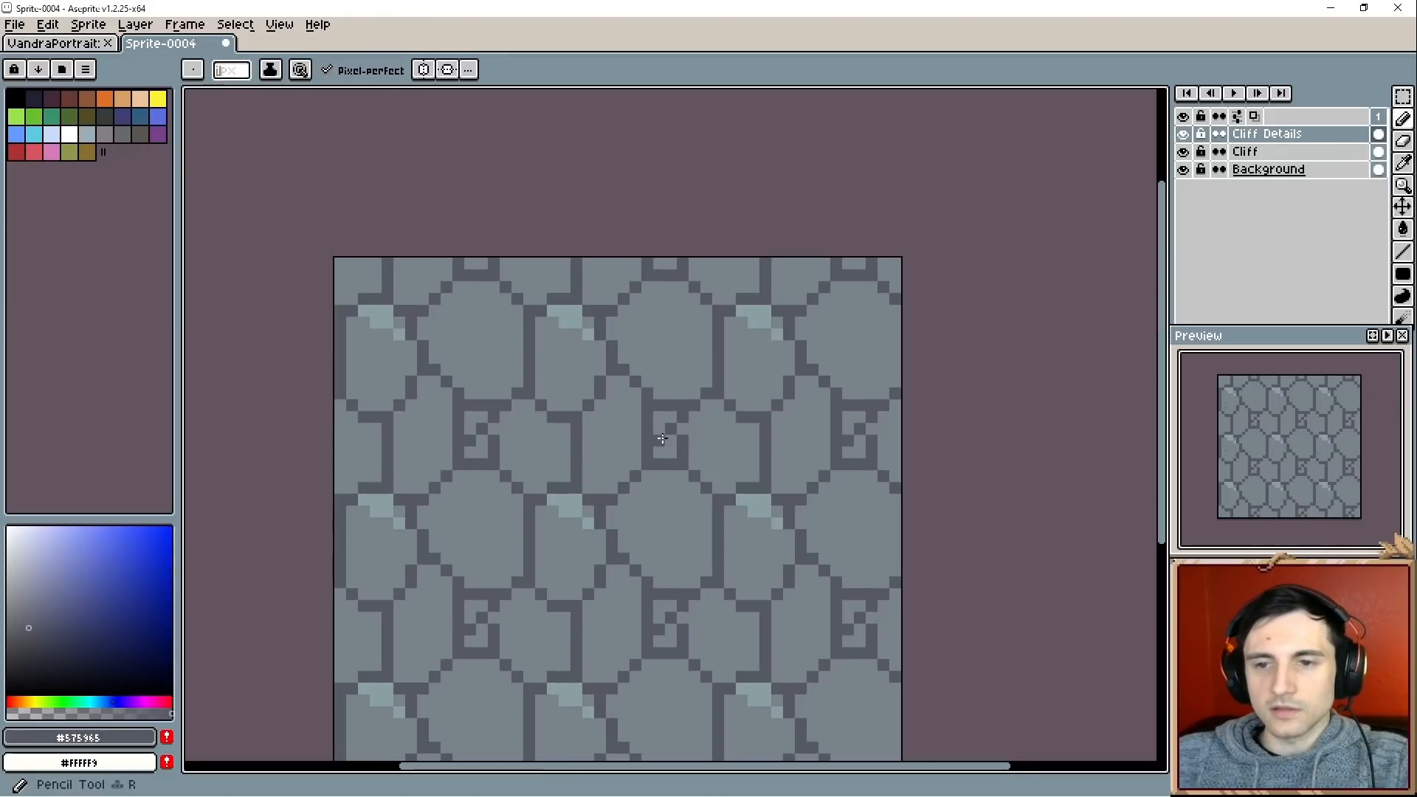
Fill the remaining pockets of the small boxed-off area with the dark outline colour #575965.
scroll(736, 588, down, 2)
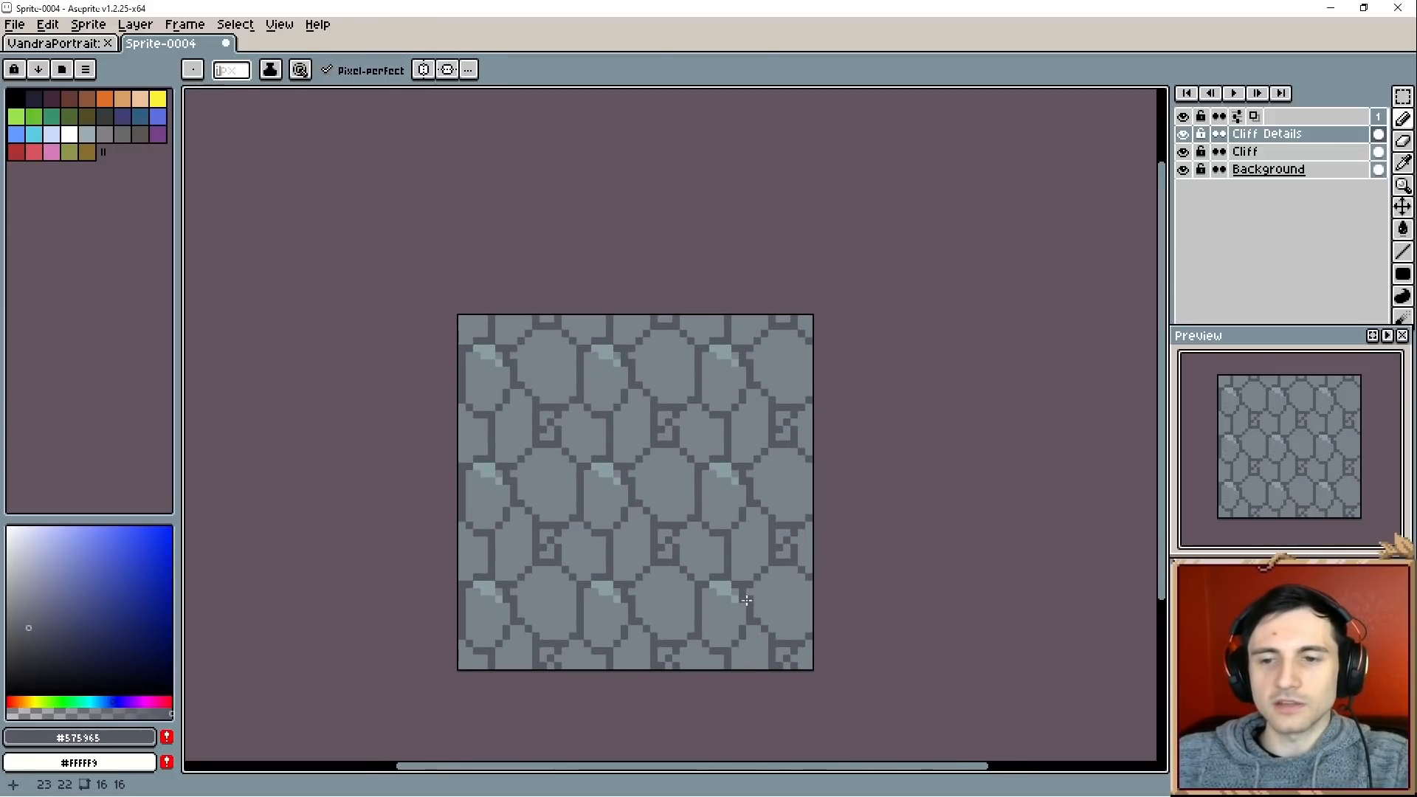
scroll(710, 450, up, 4)
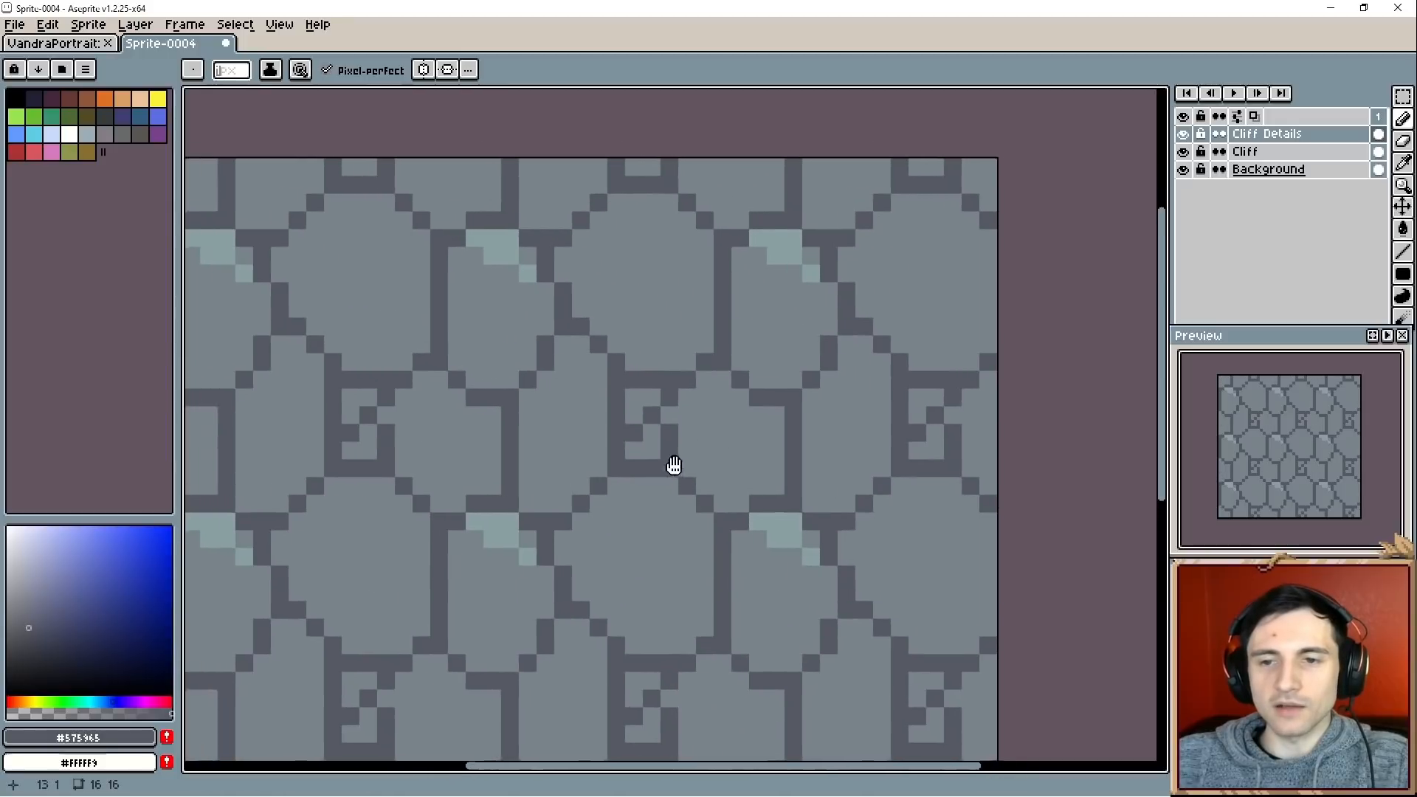
click(653, 441)
key(g)
click(640, 414)
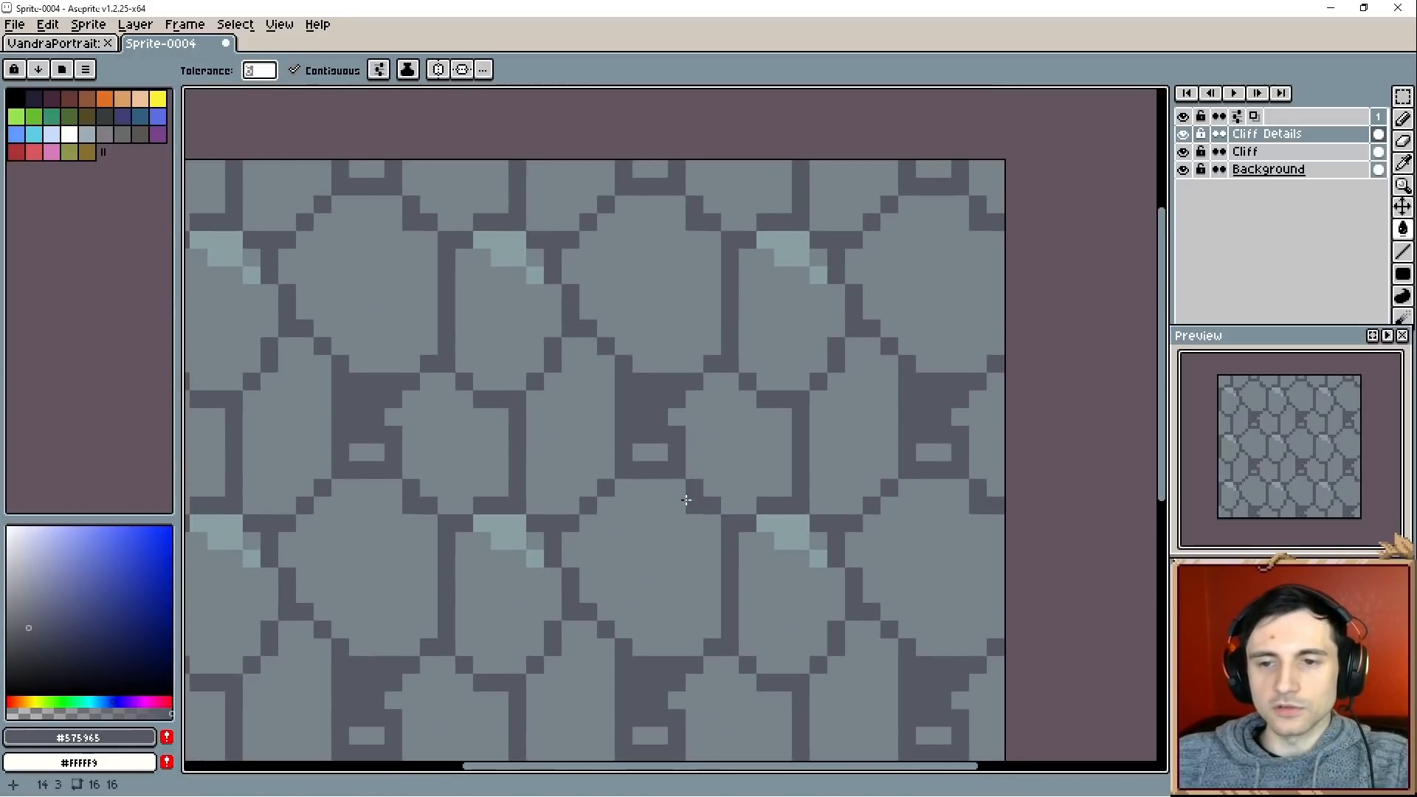
click(653, 454)
scroll(720, 513, down, 2)
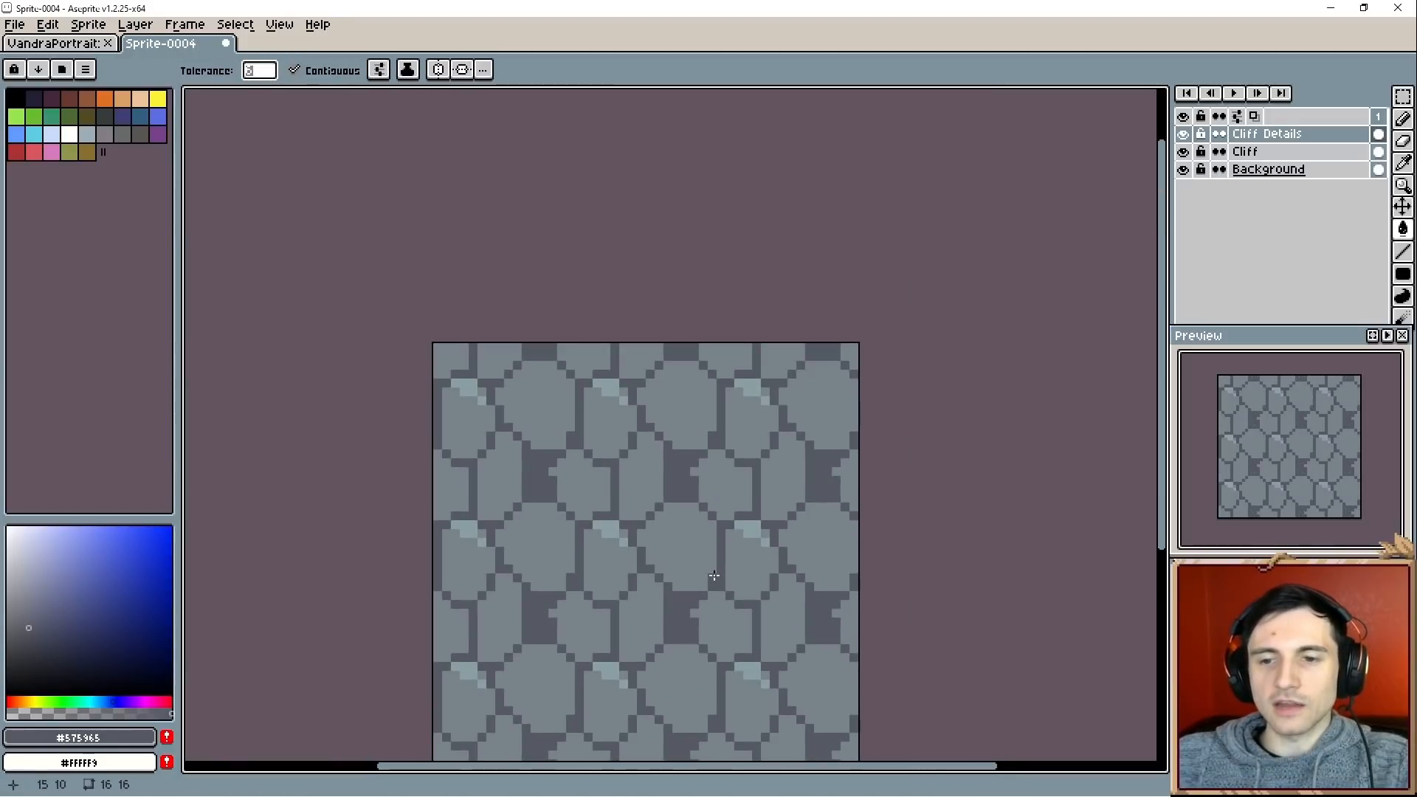
Sample the stone colour #77838b and carve away the edge of the dark block facing the narrow stone on its left.
scroll(712, 573, up, 3)
key(b)
alt+click(623, 414)
click(636, 383)
click(600, 334)
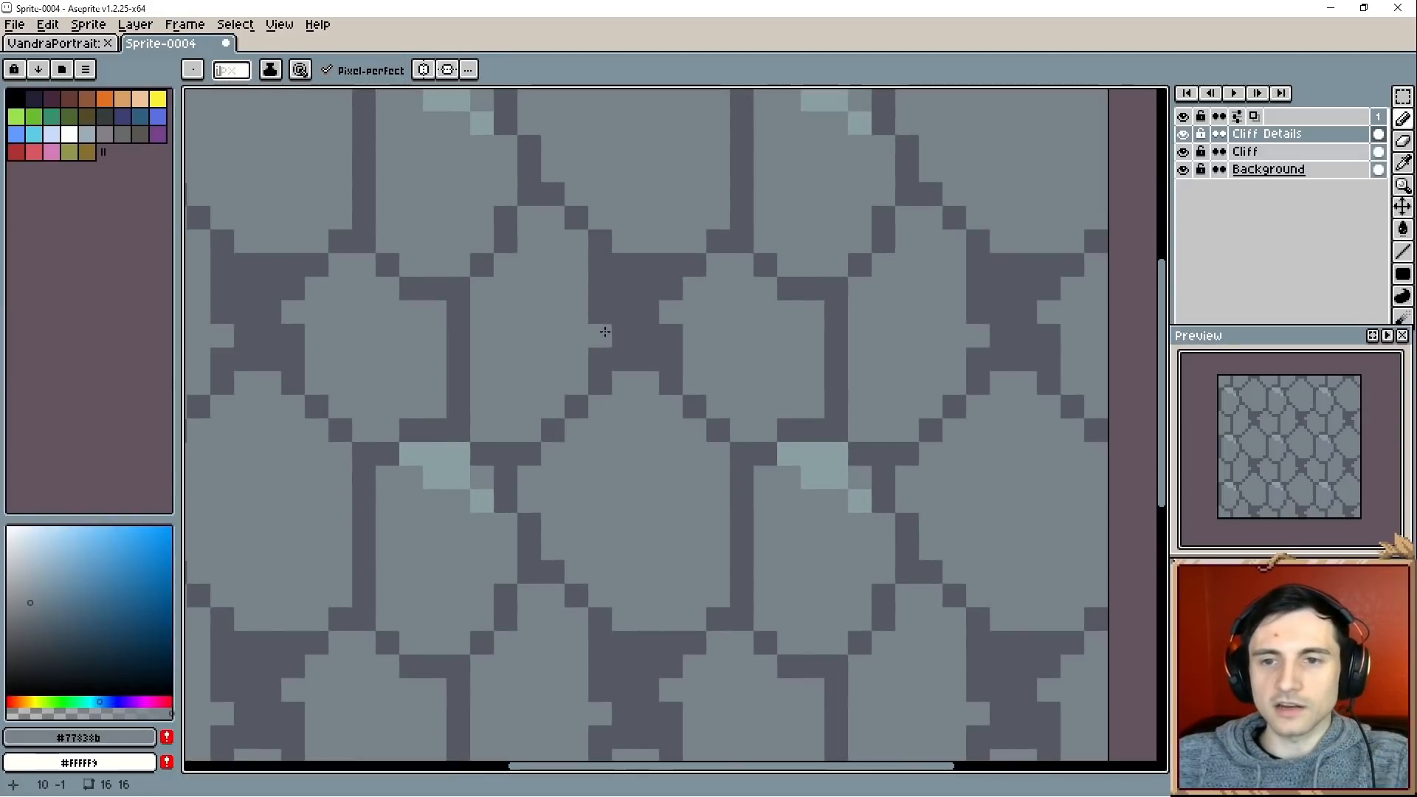
click(602, 323)
click(600, 295)
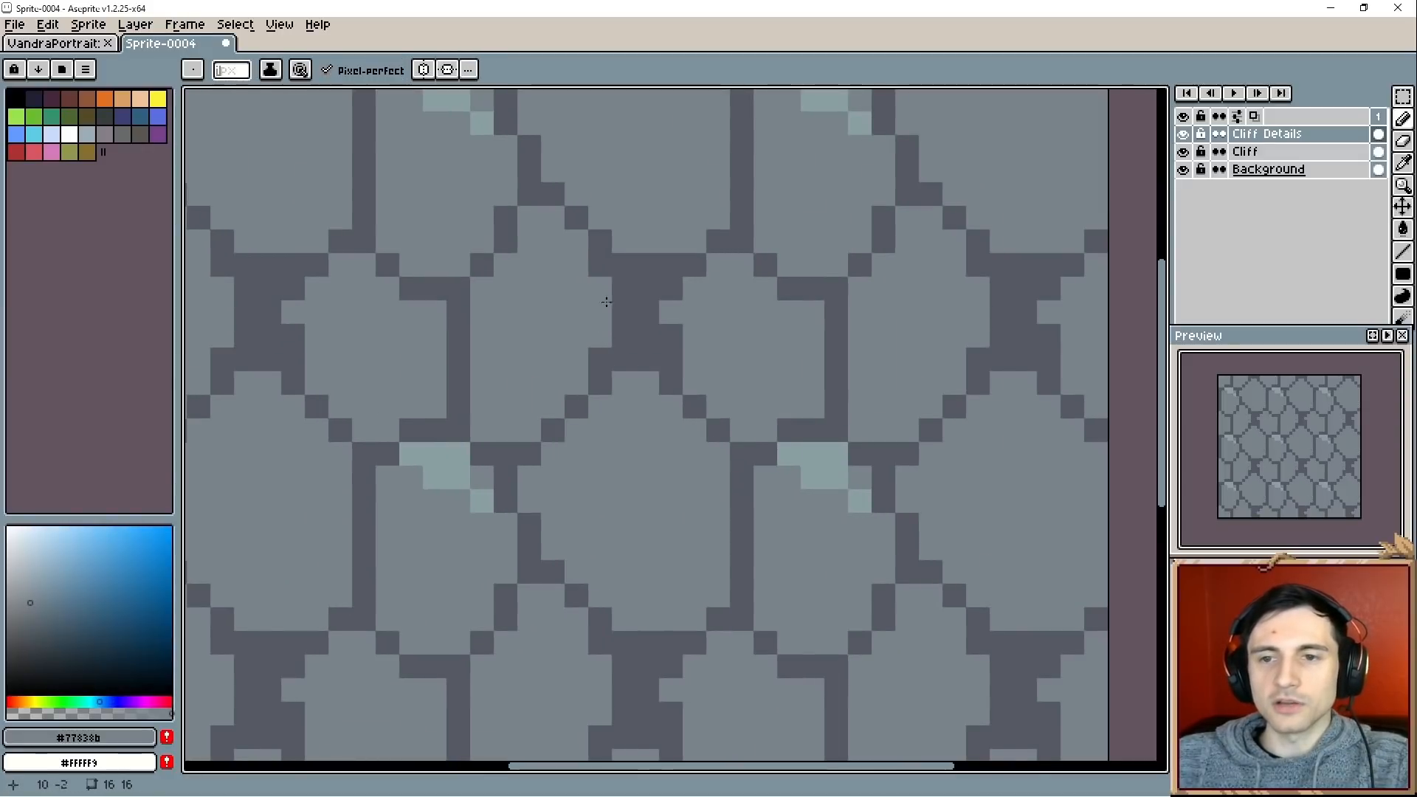
Carve the dark block's right and upper edges with the stone colour, tapering it into a narrow junction between stones.
click(668, 335)
click(665, 294)
click(647, 272)
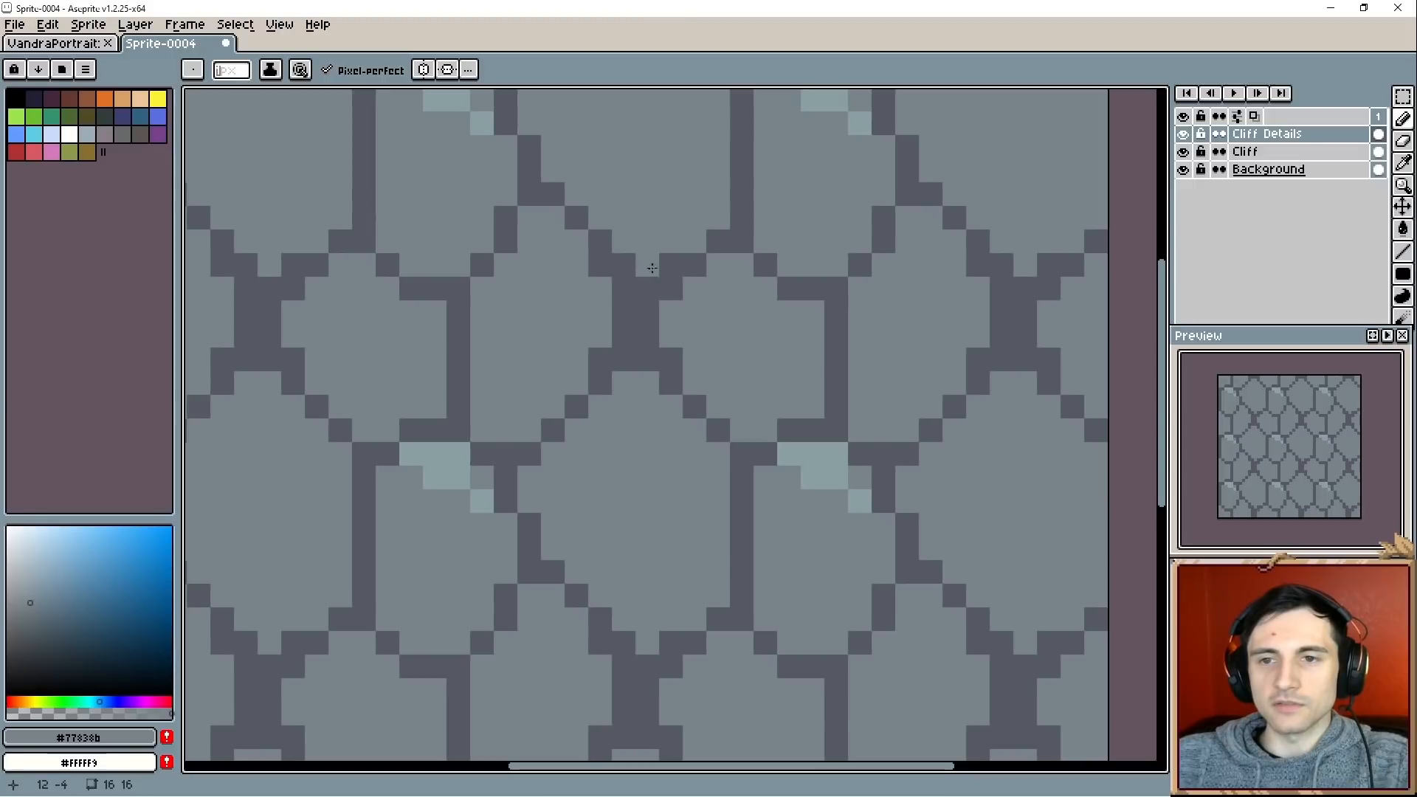
click(668, 265)
click(647, 287)
click(670, 359)
Thicken the dark outline joints at both ends of the short vertical line above the highlighted stone, using #575965.
alt+click(636, 330)
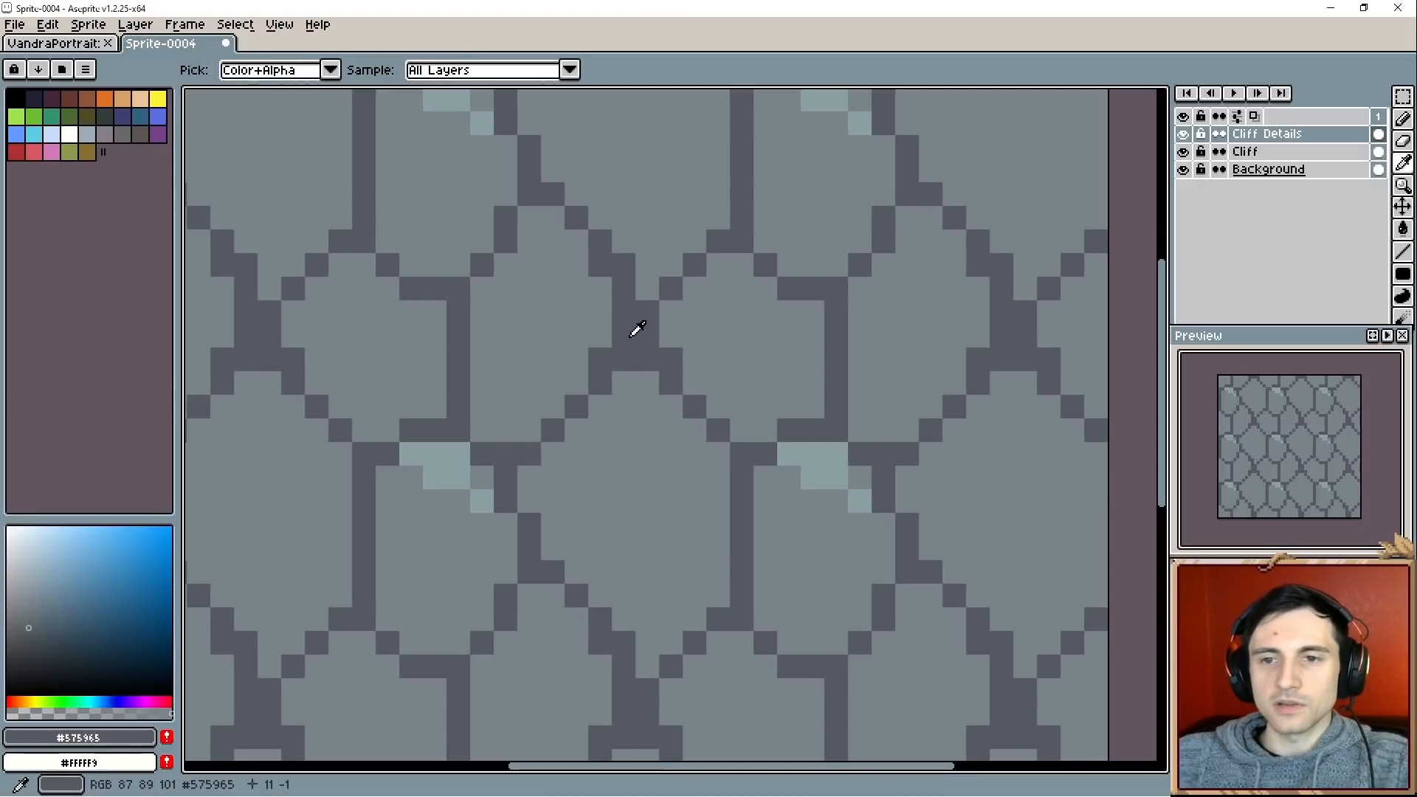
click(478, 410)
key(ctrl+z)
drag(471, 374, 563, 515)
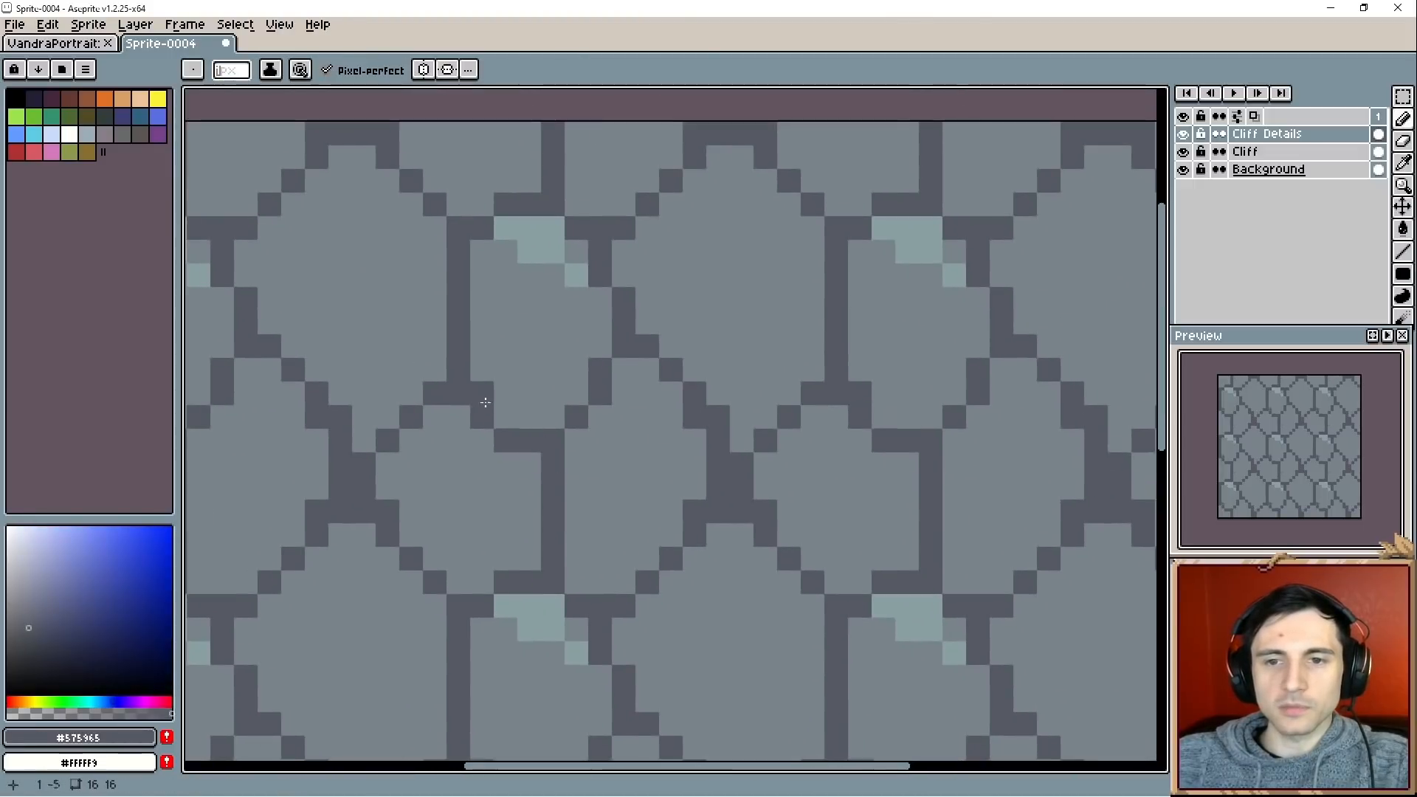
scroll(485, 402, up, 2)
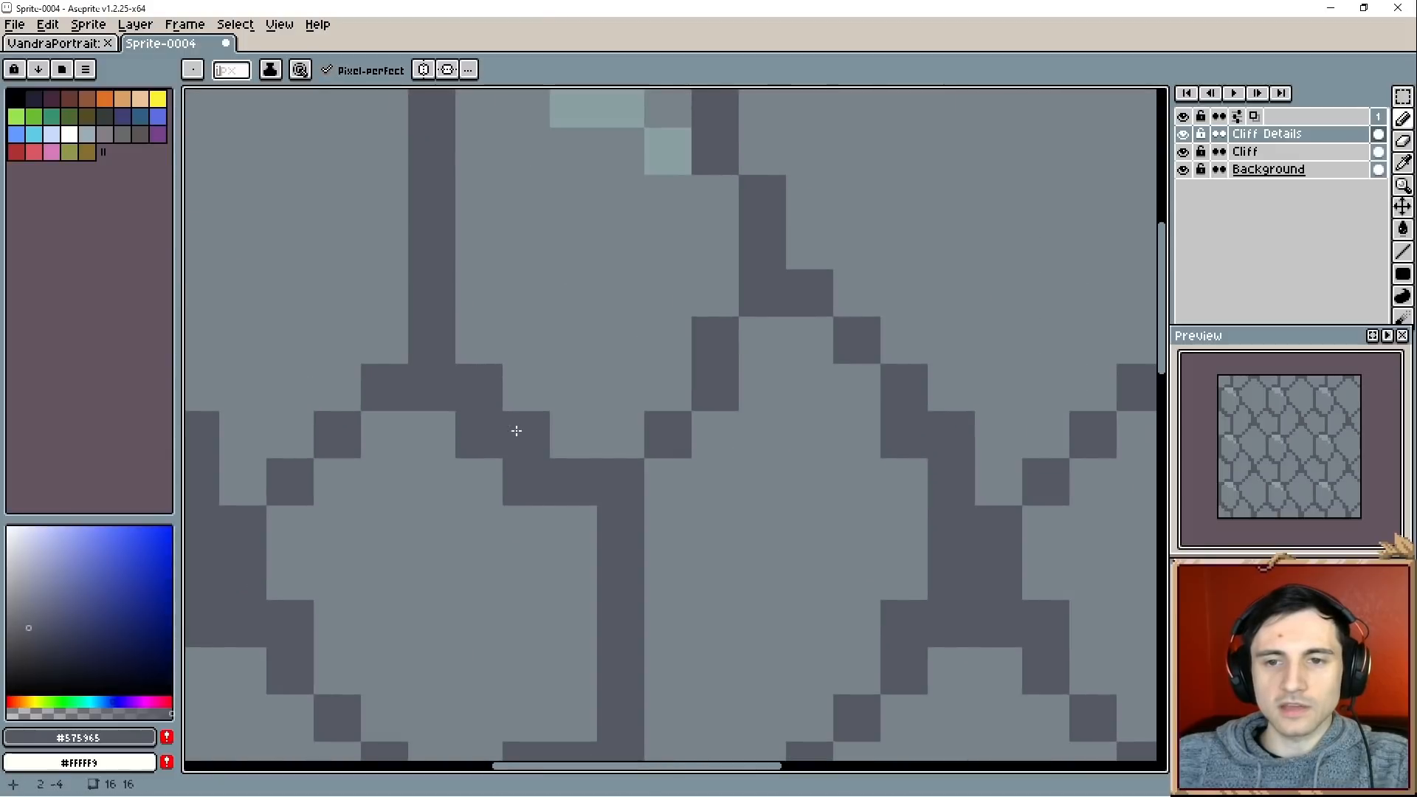
scroll(475, 340, down, 7)
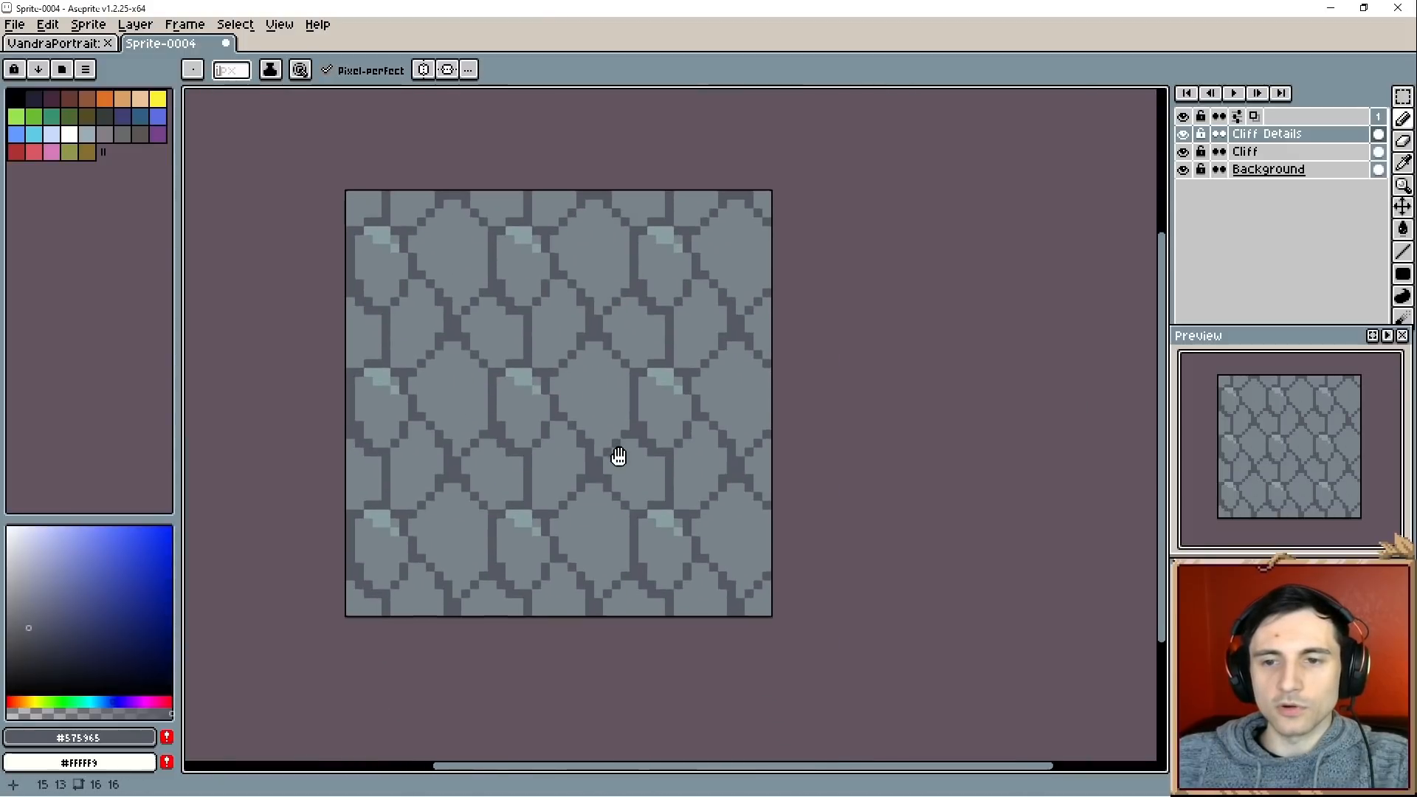
scroll(617, 462, up, 1)
scroll(620, 459, up, 4)
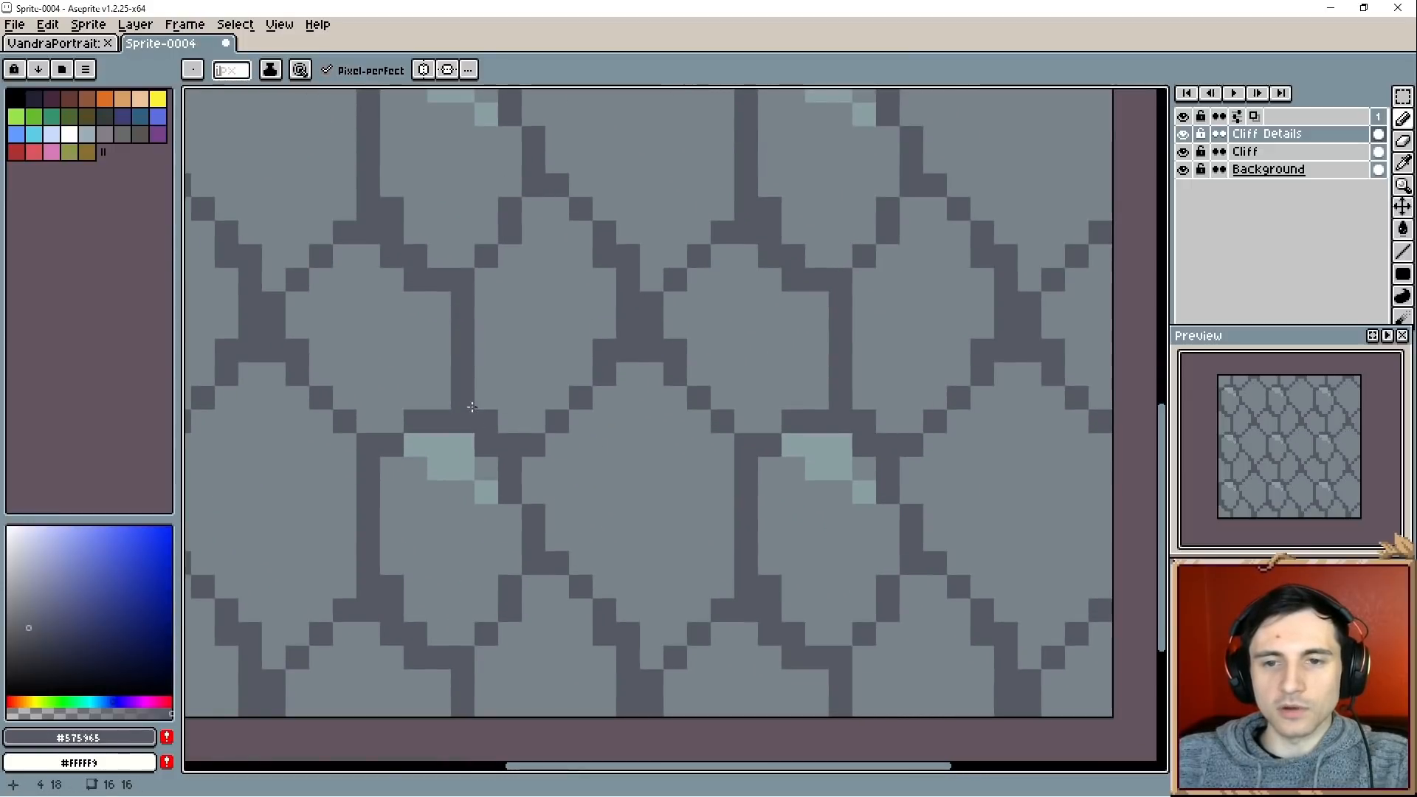
scroll(513, 426, down, 2)
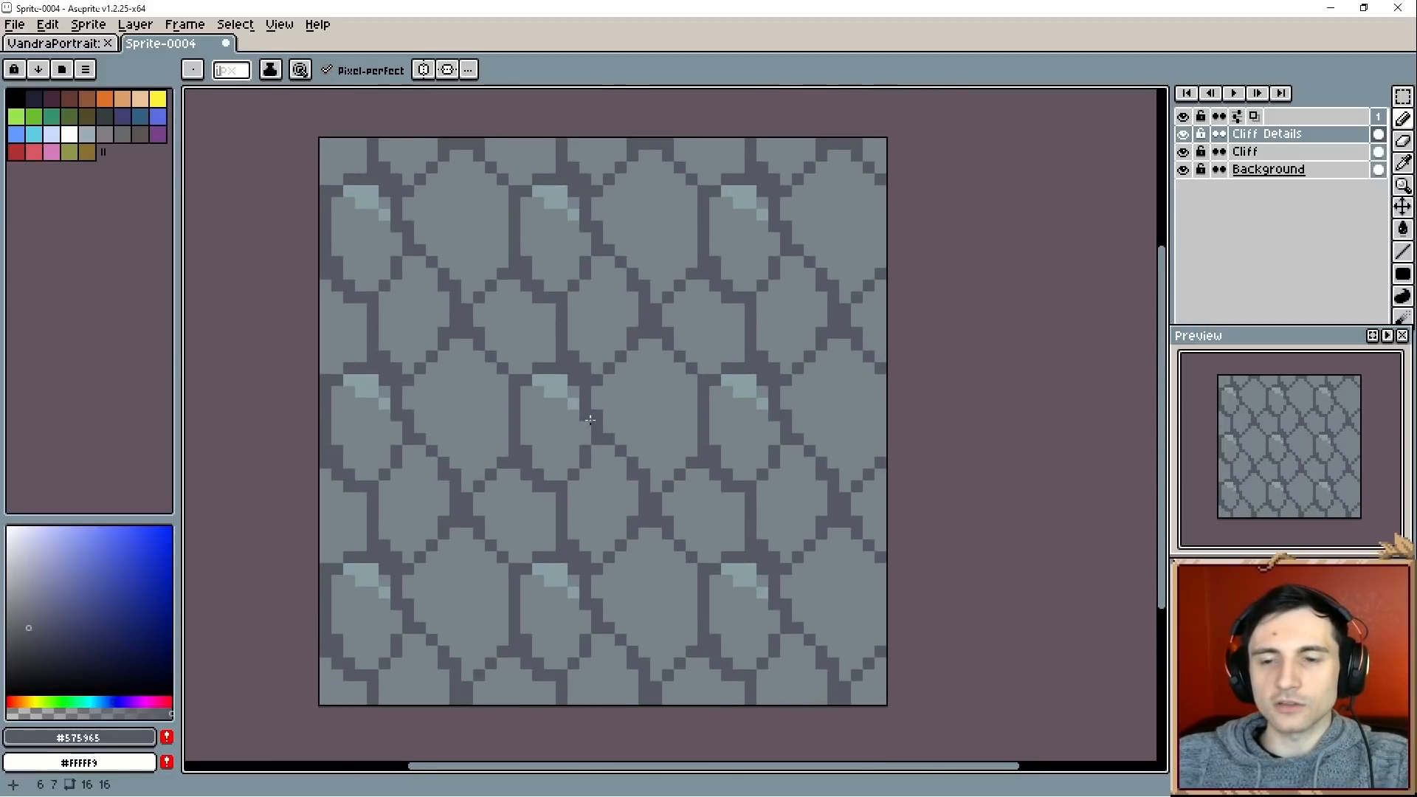
Sample the light highlight colour #8a9fa1 from the existing stone highlight.
scroll(599, 255, up, 2)
alt+click(571, 356)
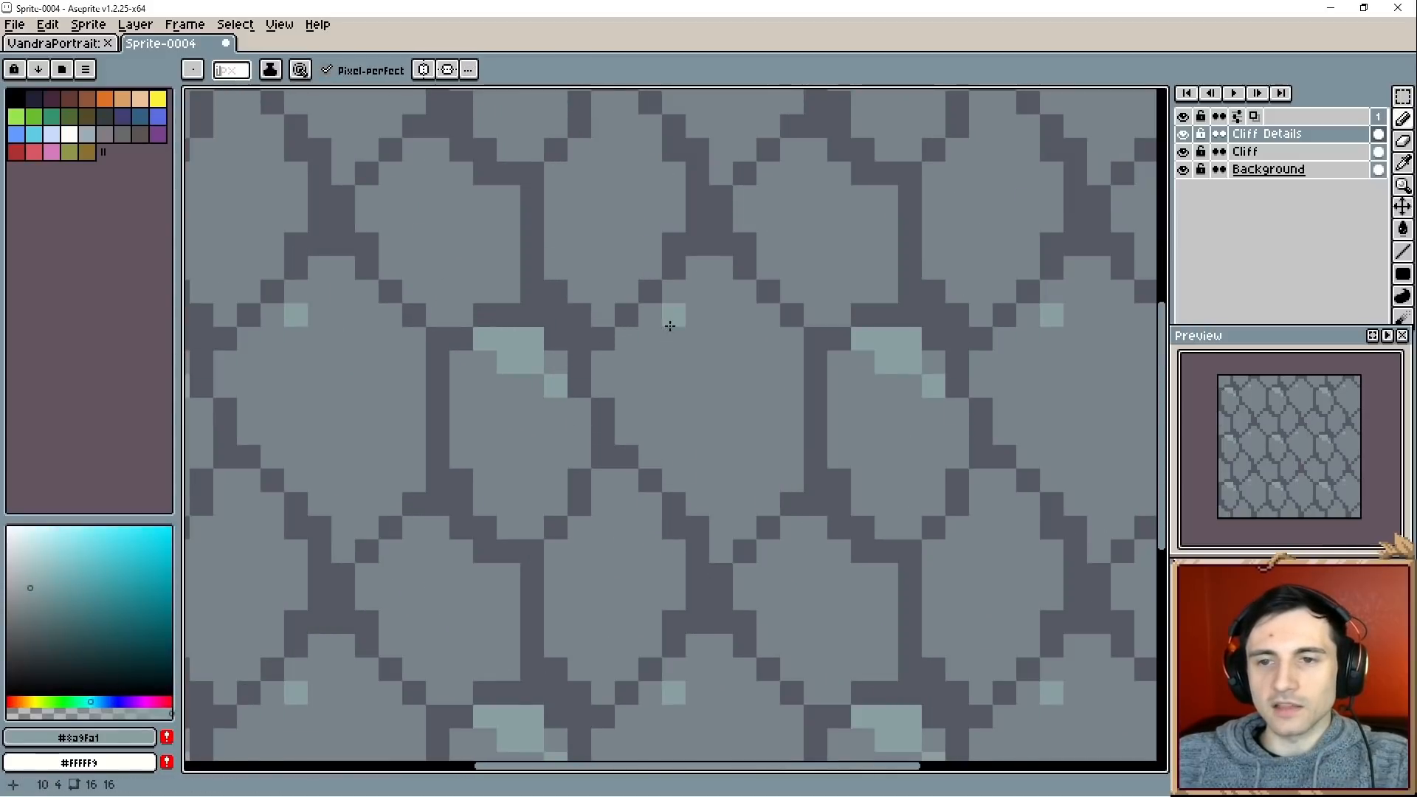
Try diagonal highlights along the upper-left edges of the large stone and the narrower stone above it.
mouse_move(669, 333)
mouse_down()
mouse_move(626, 389)
mouse_move(644, 354)
mouse_up()
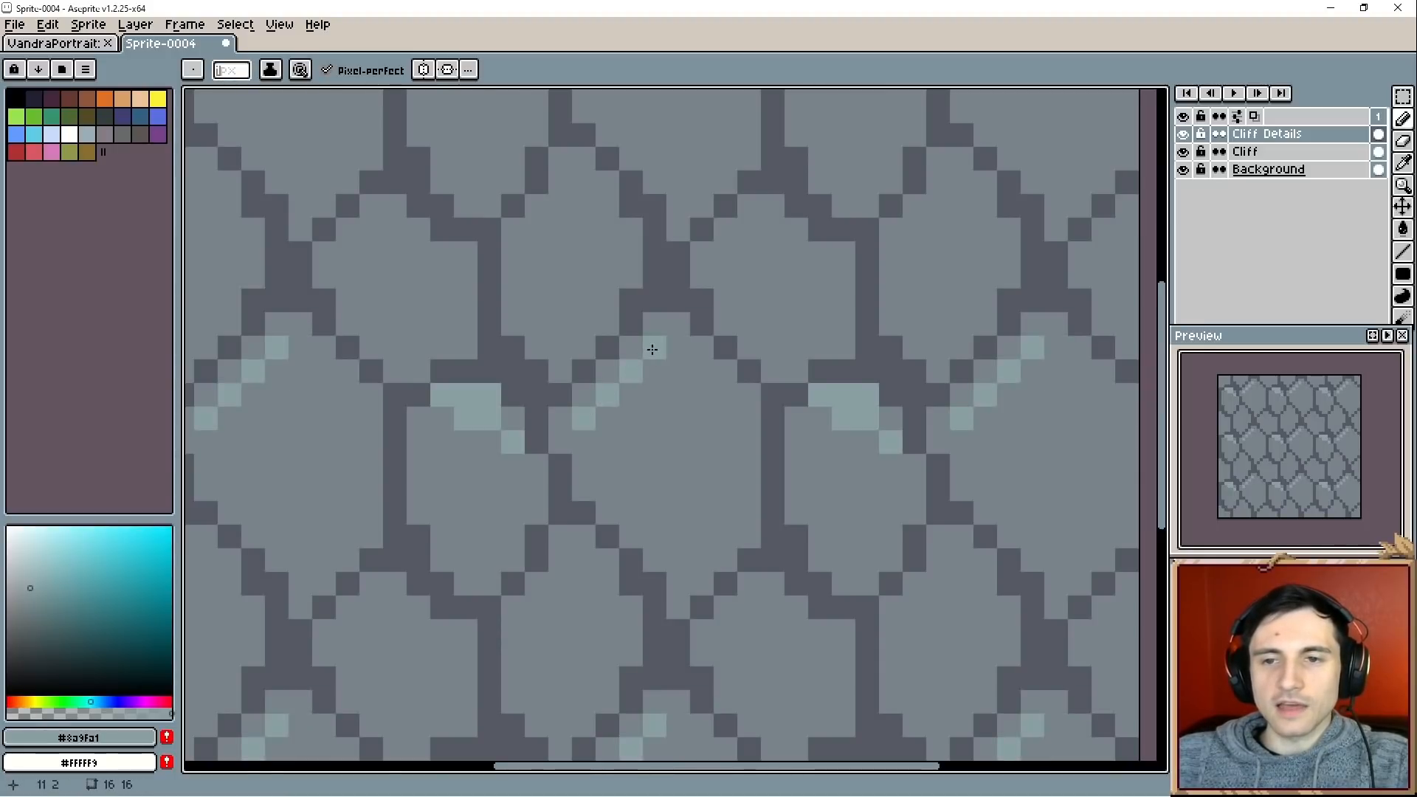
drag(513, 253, 569, 203)
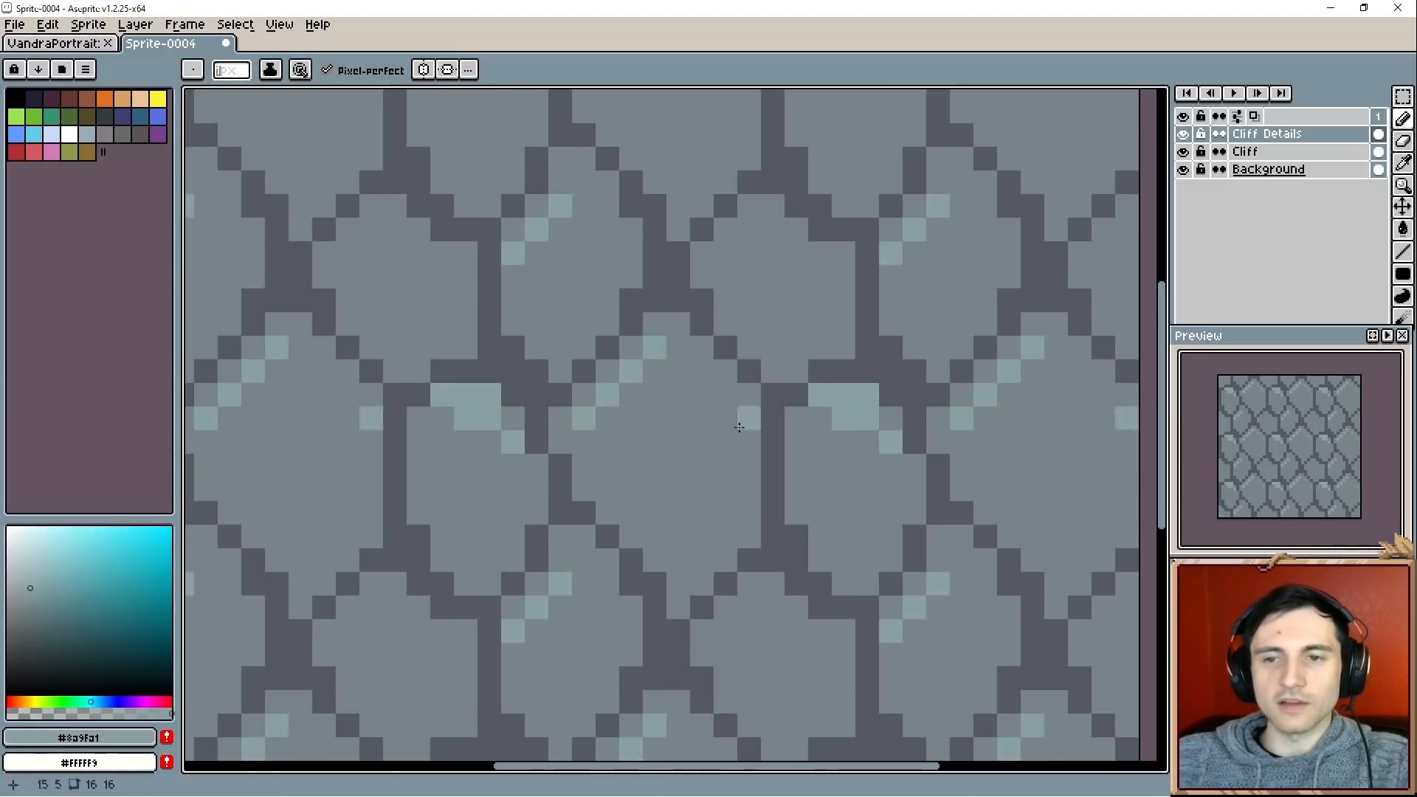
key(ctrl+z)
key(ctrl+z)
key(ctrl+z)
key(ctrl+z)
key(ctrl+z)
key(ctrl+z)
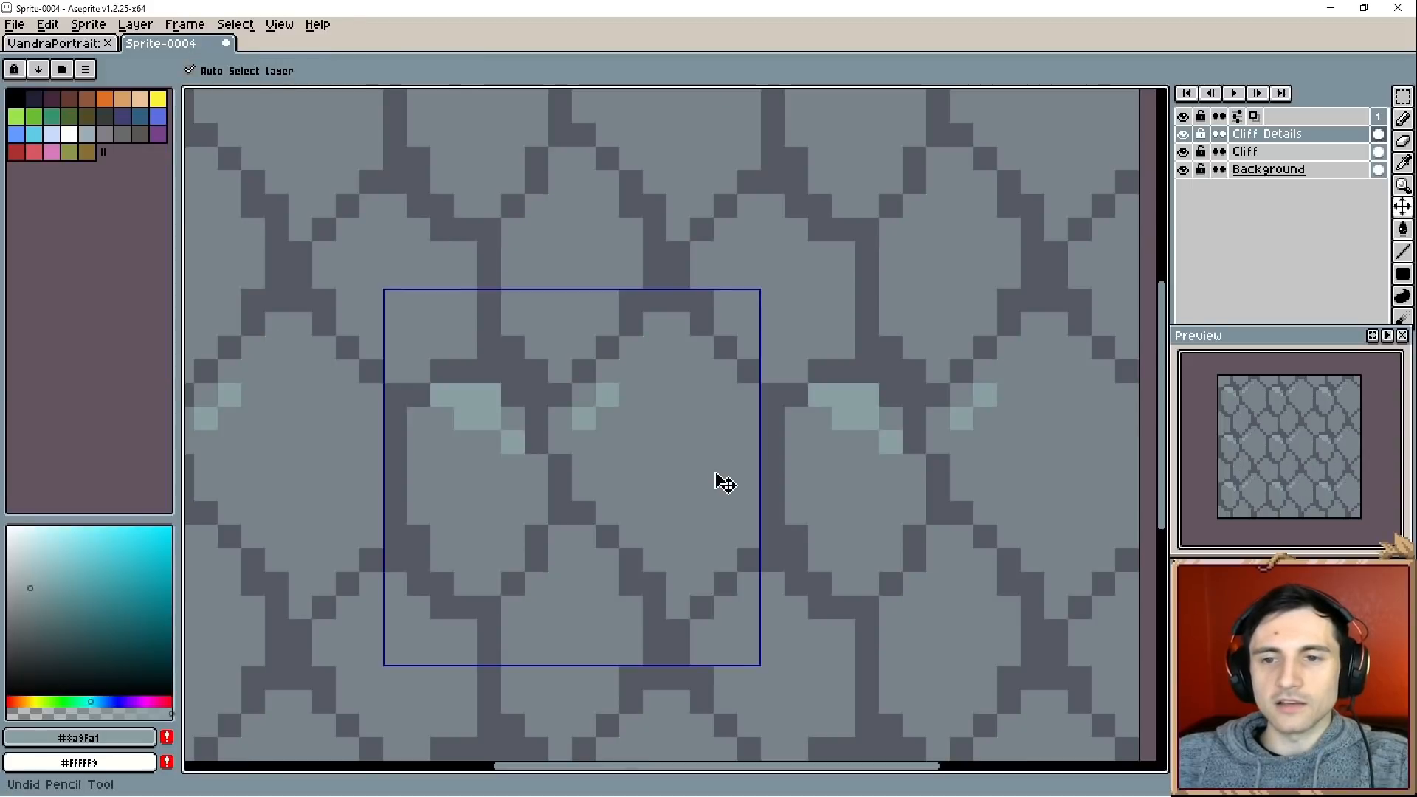
key(ctrl+z)
key(ctrl+z)
Paint a #8a9fa1 highlight across the large stone's top and upper-right edge, and a short one on the narrower stone's upper right.
drag(678, 371, 735, 412)
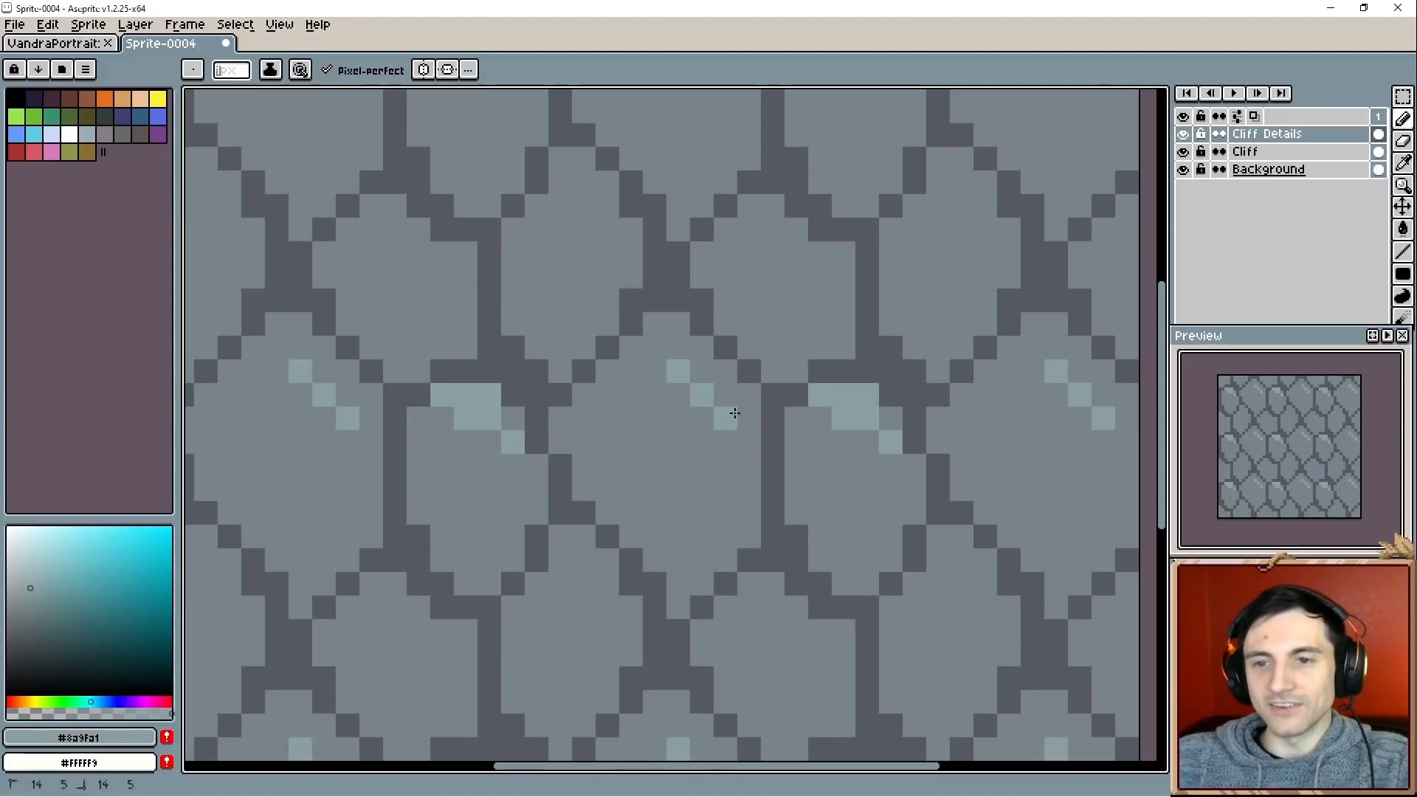
drag(584, 182, 607, 230)
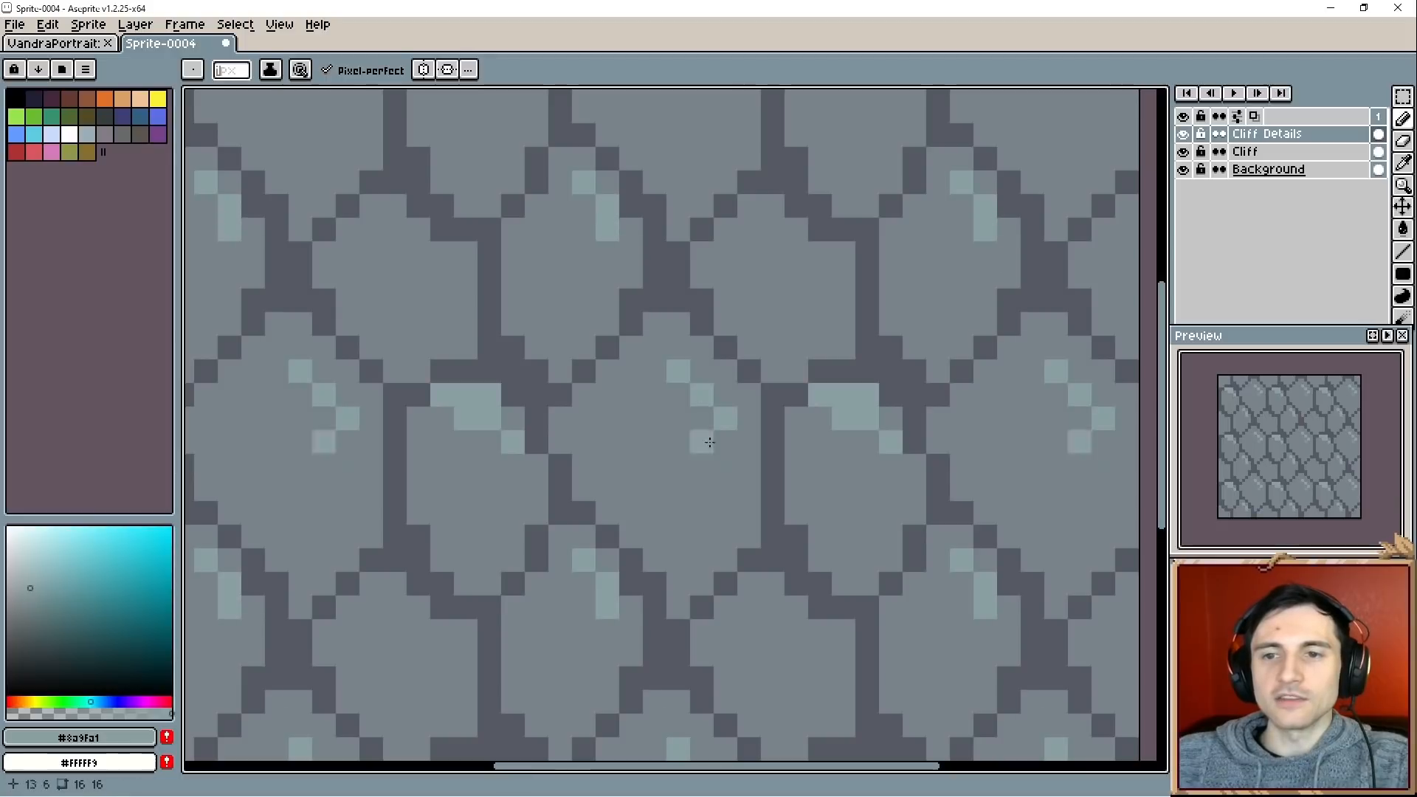
scroll(677, 472, up, 1)
scroll(657, 415, up, 1)
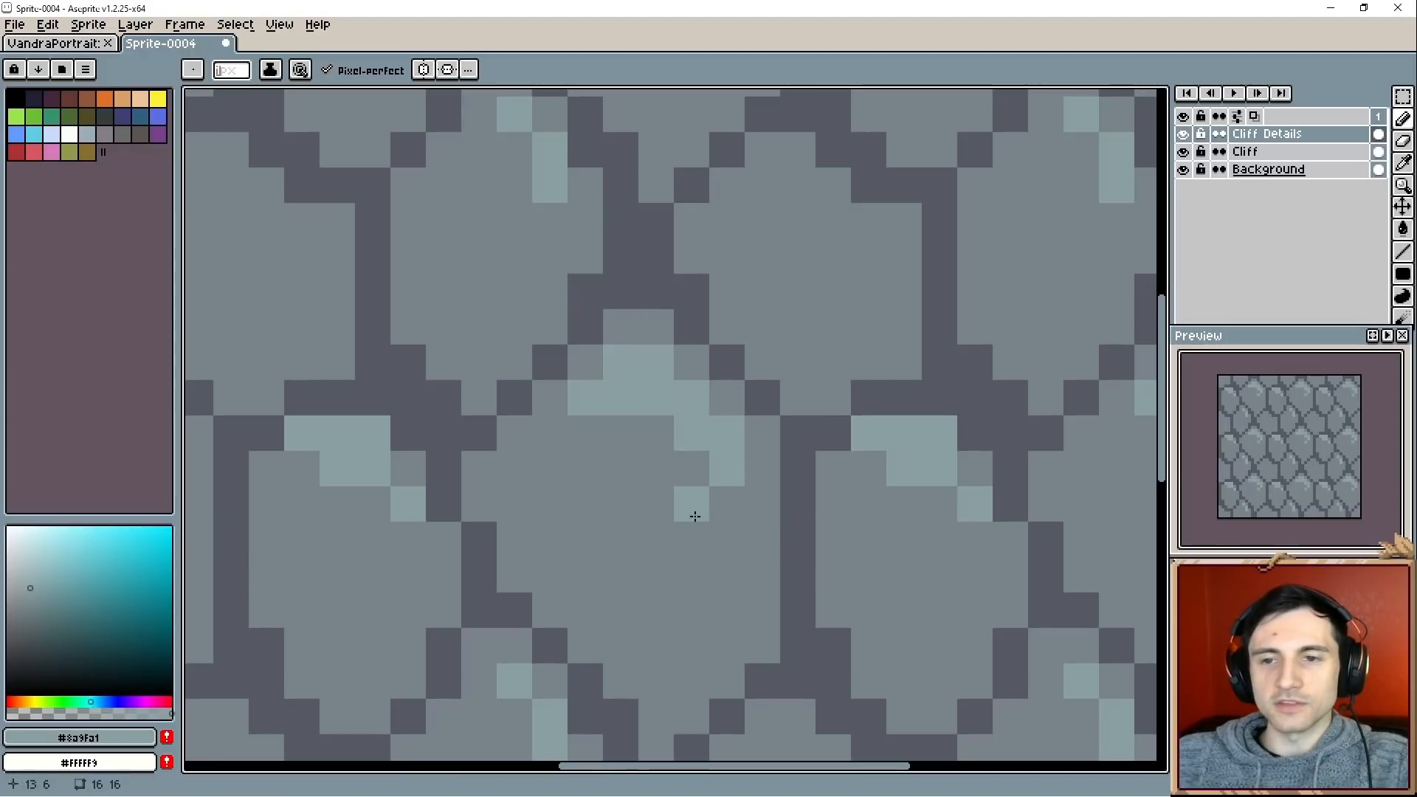
drag(693, 516, 689, 582)
drag(642, 502, 694, 583)
drag(616, 363, 641, 408)
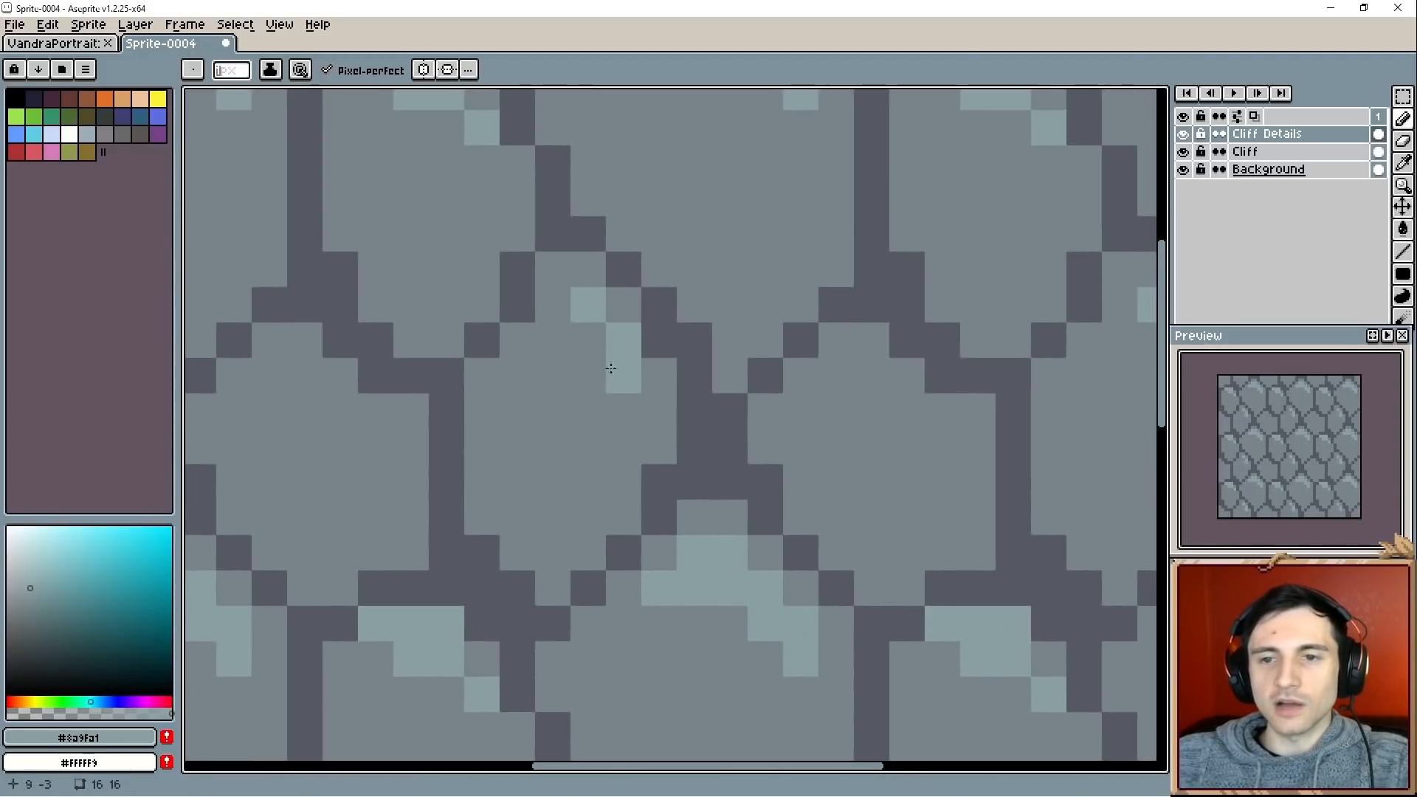
Extend the narrower stone's highlight to its top and right edges, then thin its inner side with the stone colour #77838b.
click(588, 269)
click(553, 269)
click(658, 375)
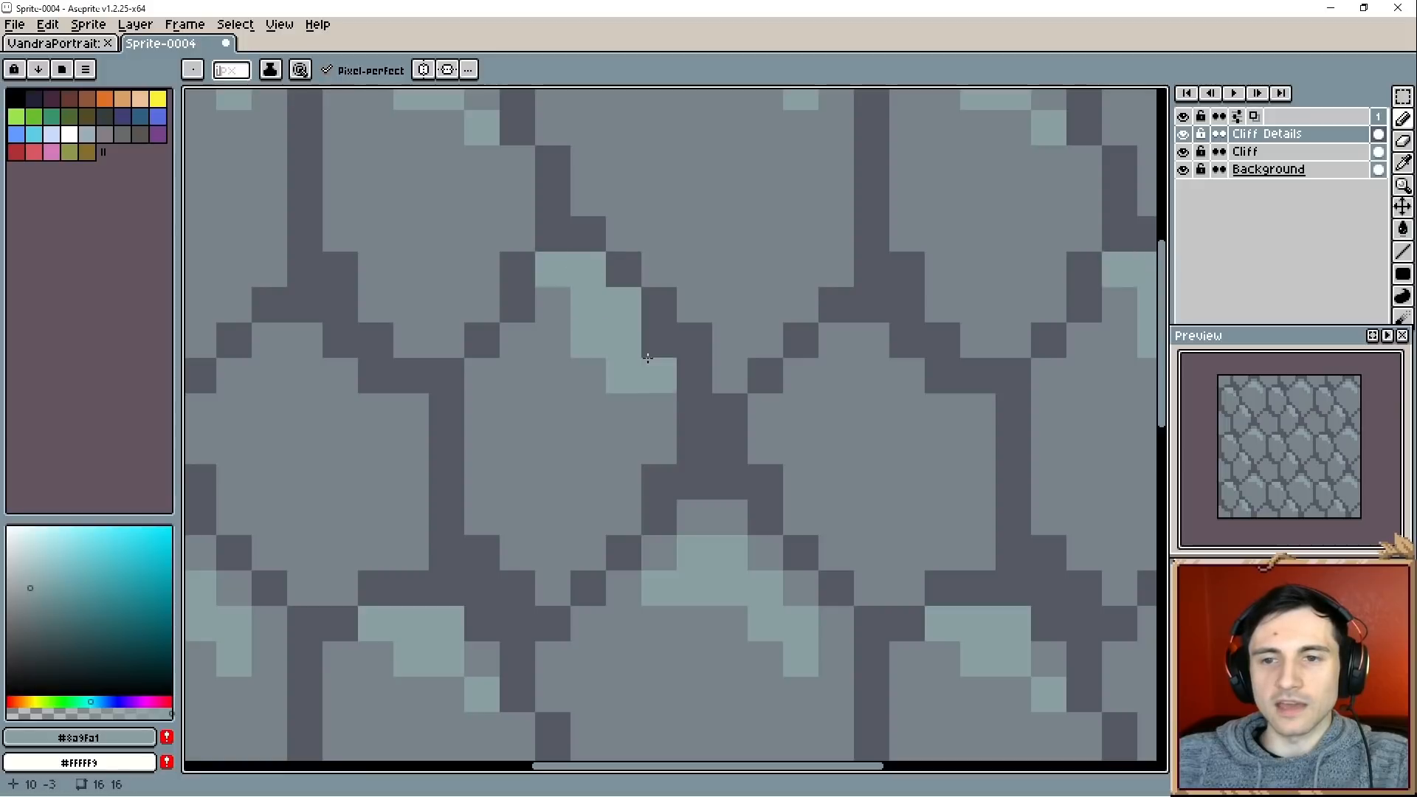
alt+click(627, 394)
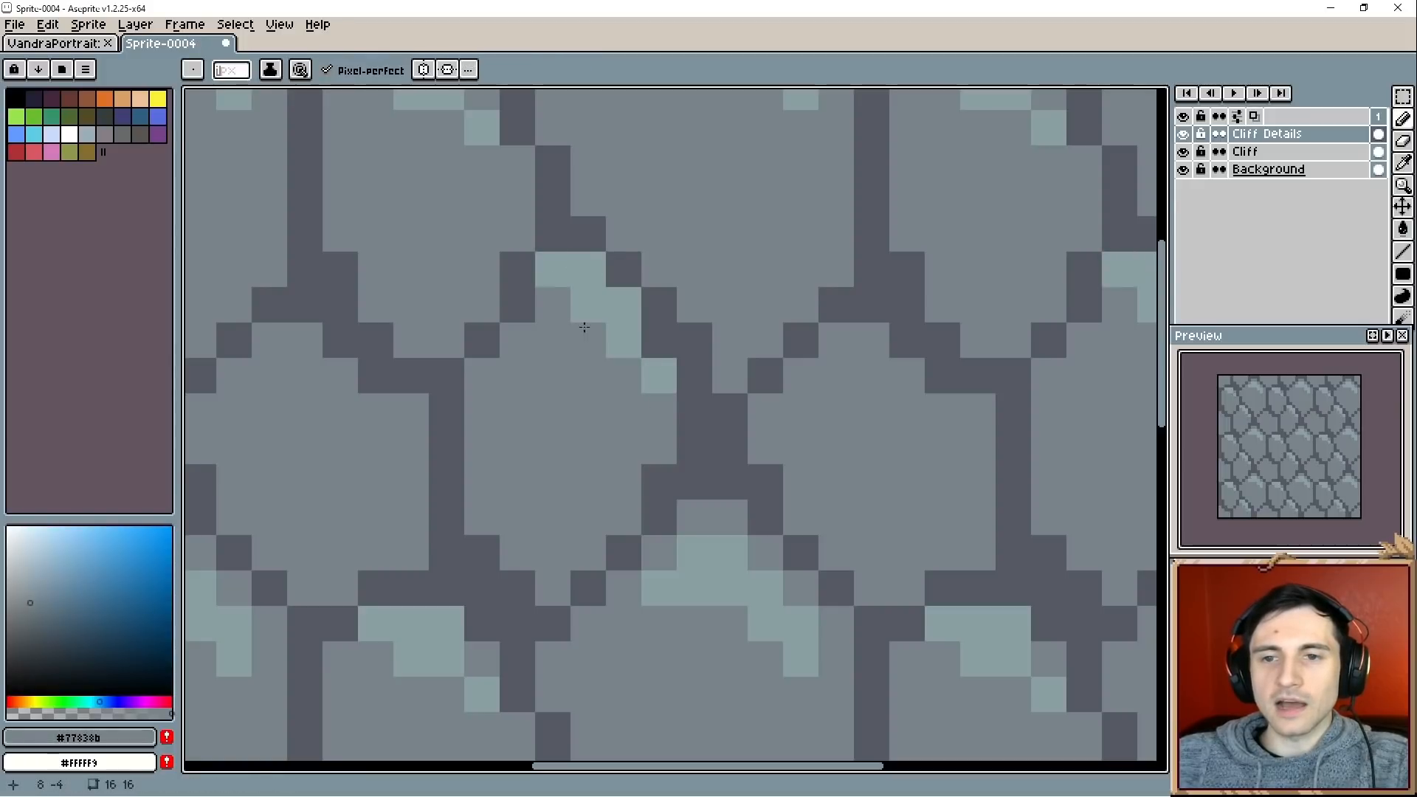
scroll(595, 453, down, 1)
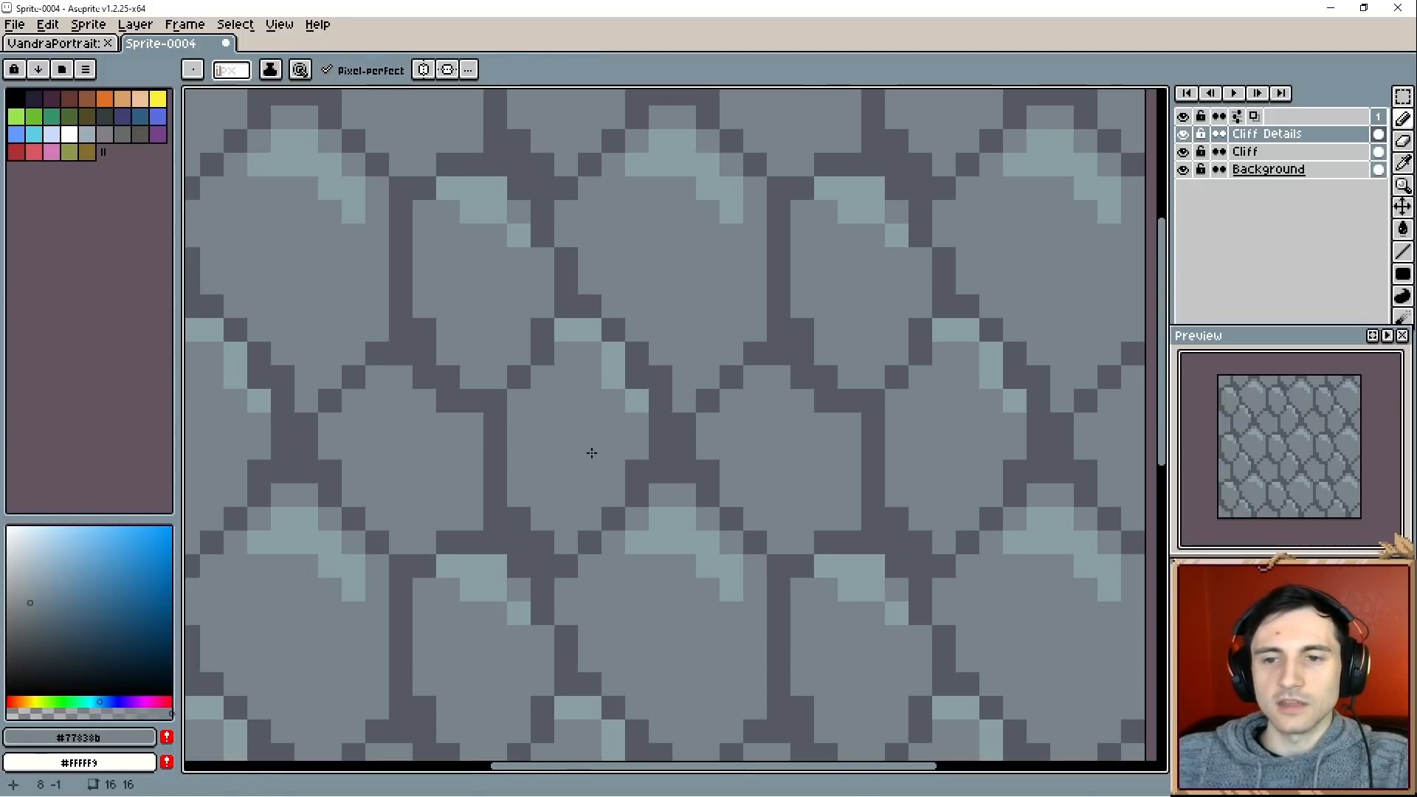
Repaint the narrower stone's inner highlight pixels with #8a9fa1 and cover those touching the top and right outline with #77838b.
scroll(595, 452, up, 1)
alt+click(623, 329)
click(596, 306)
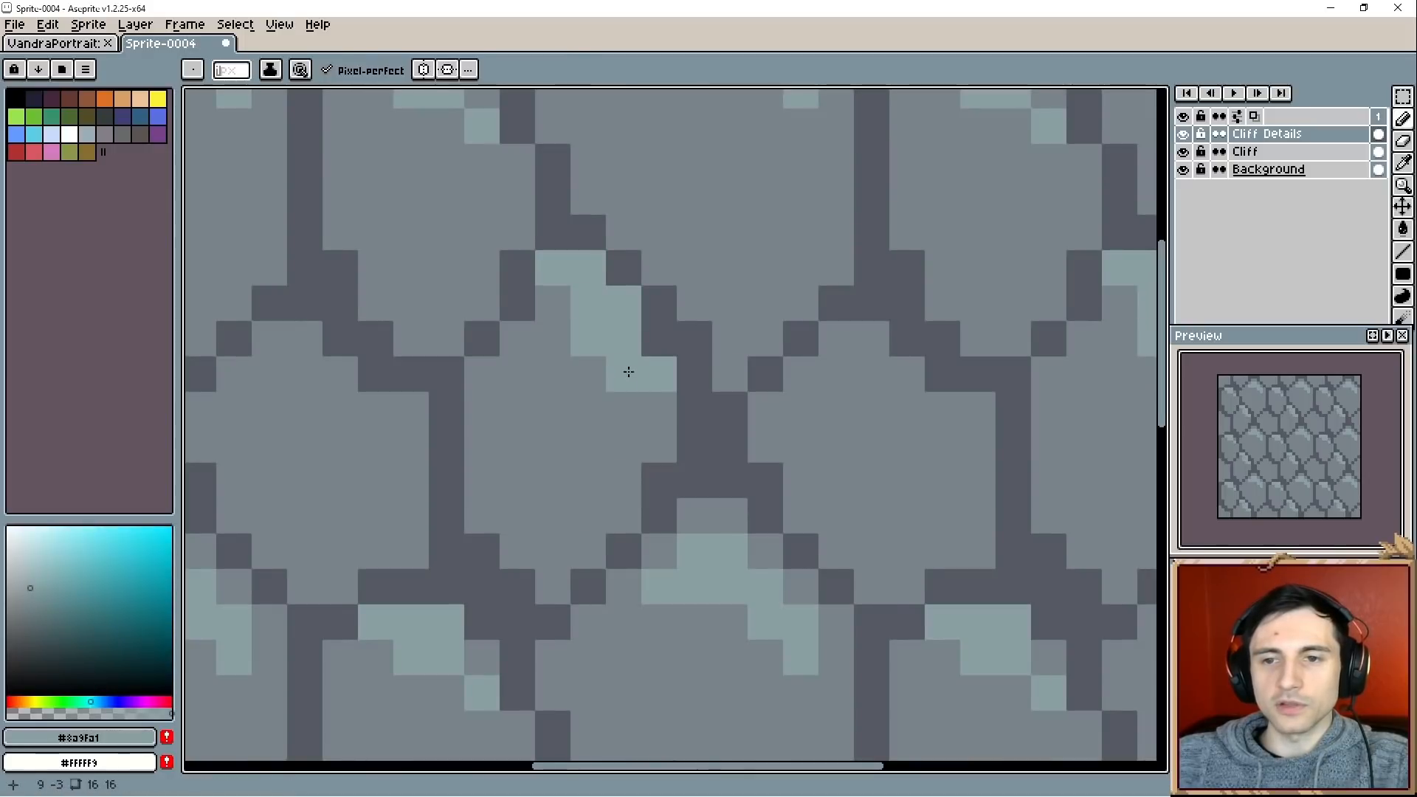
alt+click(662, 398)
click(658, 374)
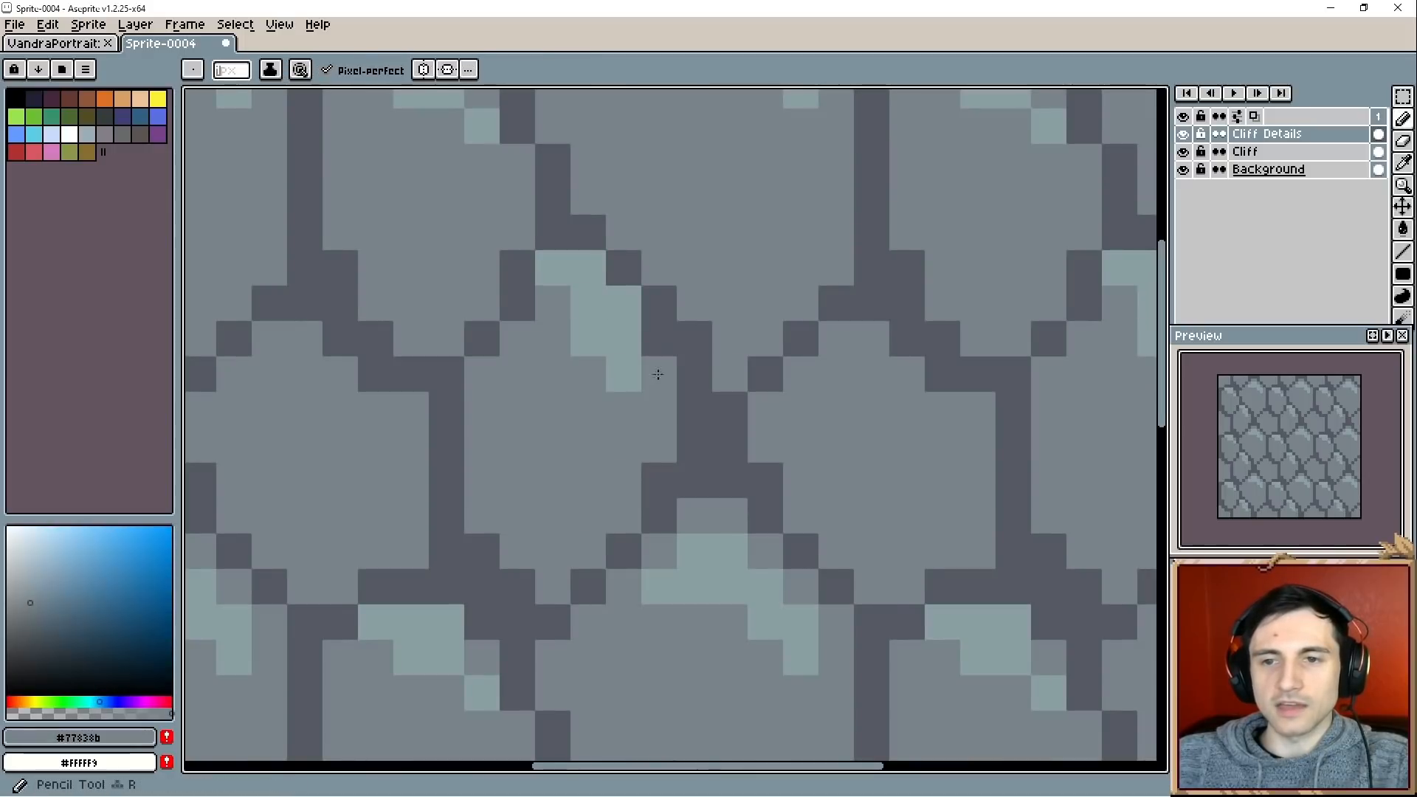
alt+click(600, 295)
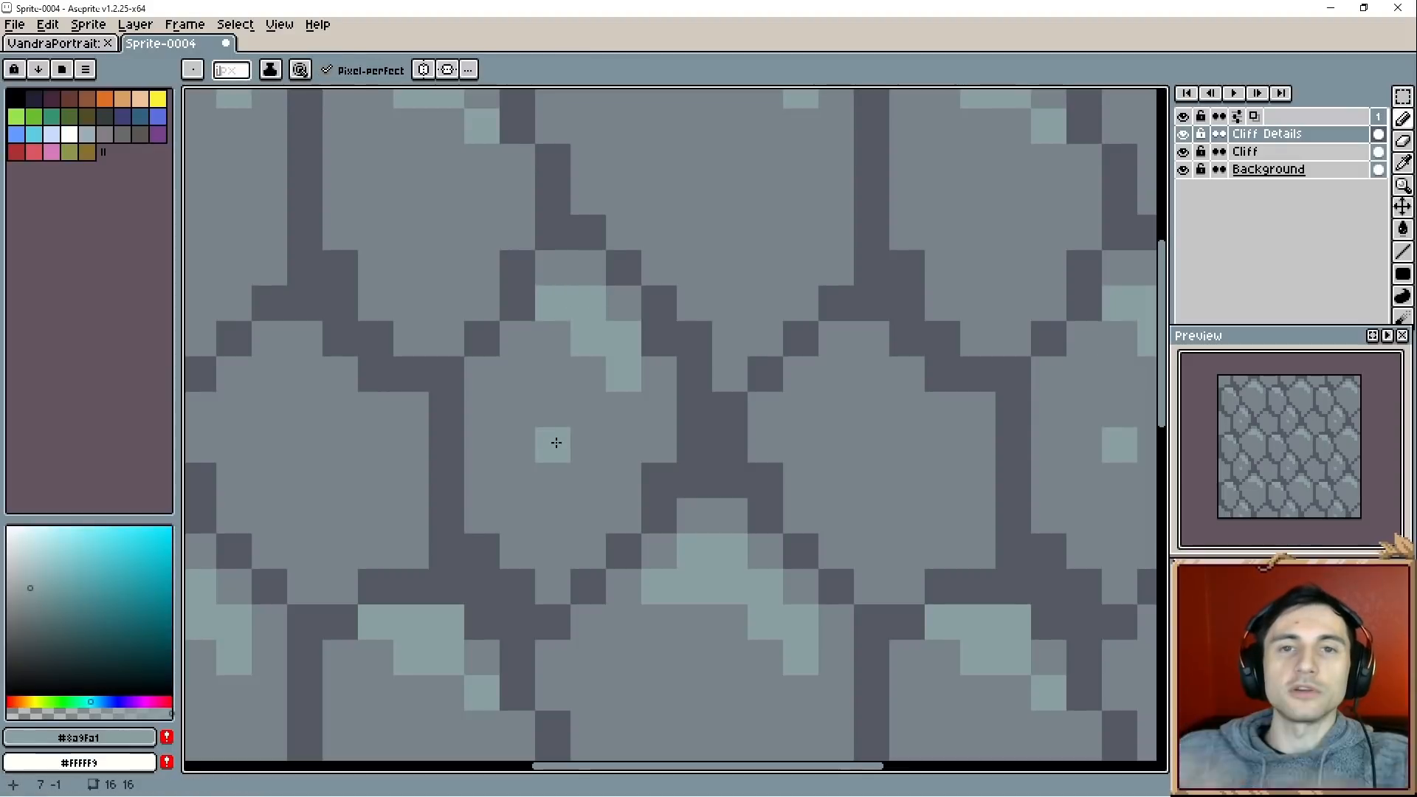
click(458, 458)
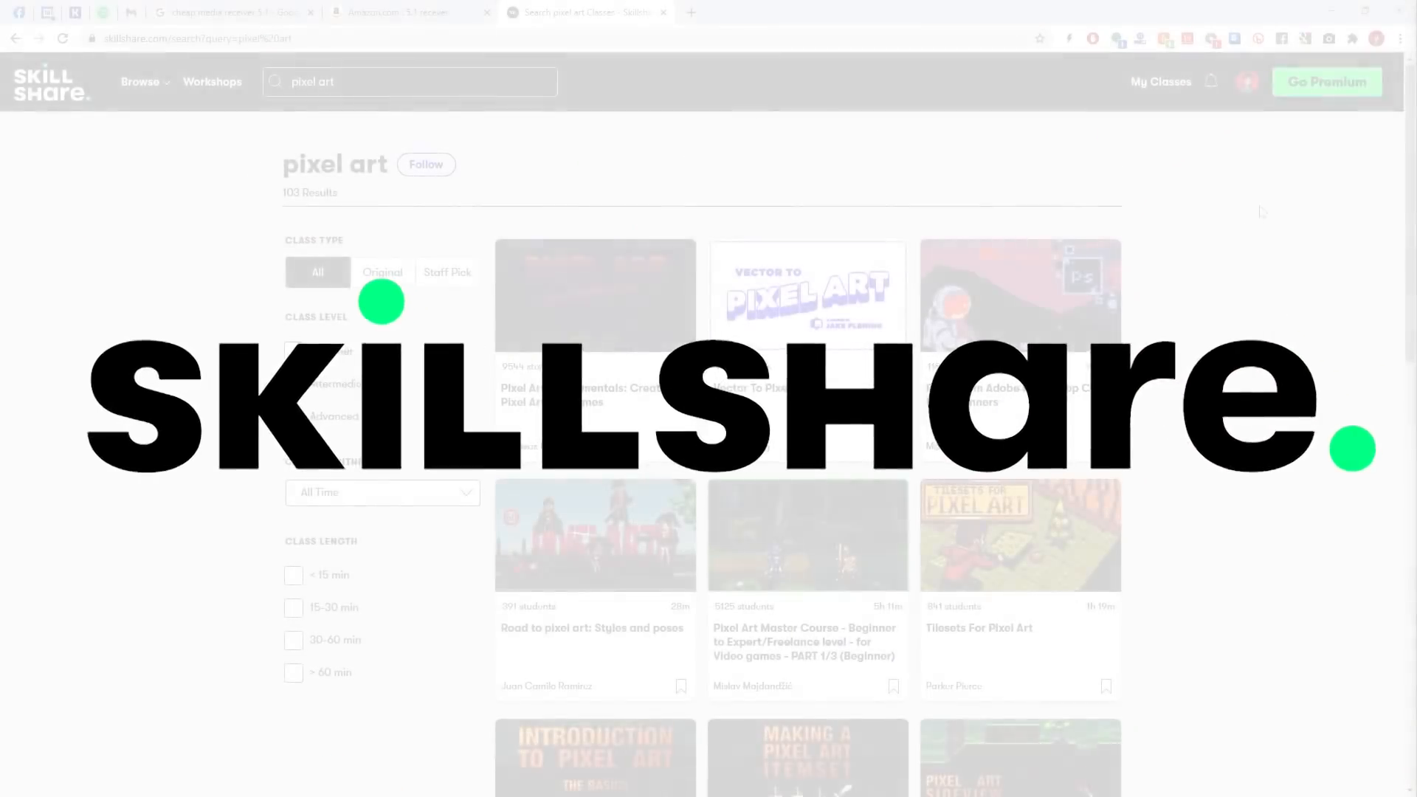
middle_click(1317, 141)
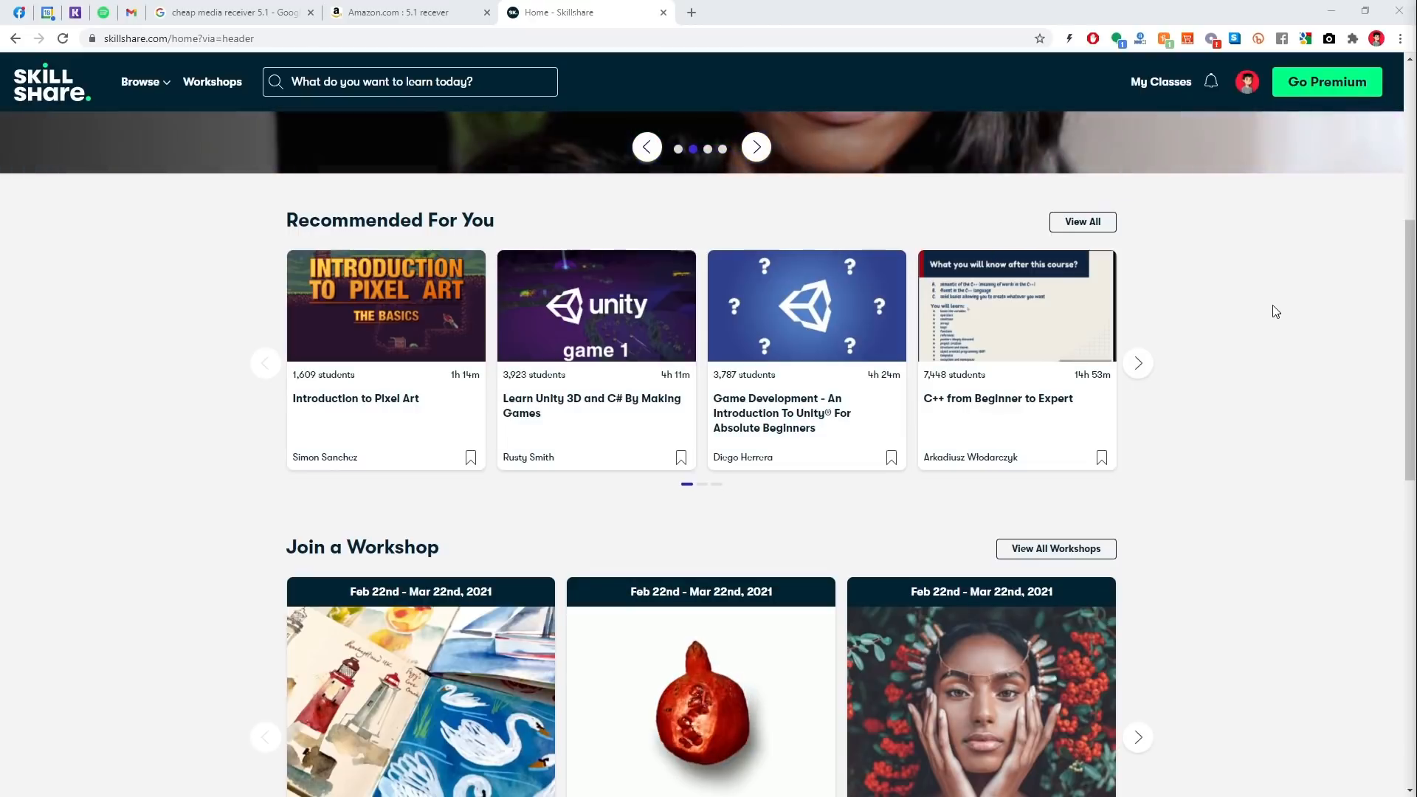
scroll(1273, 306, down, 4)
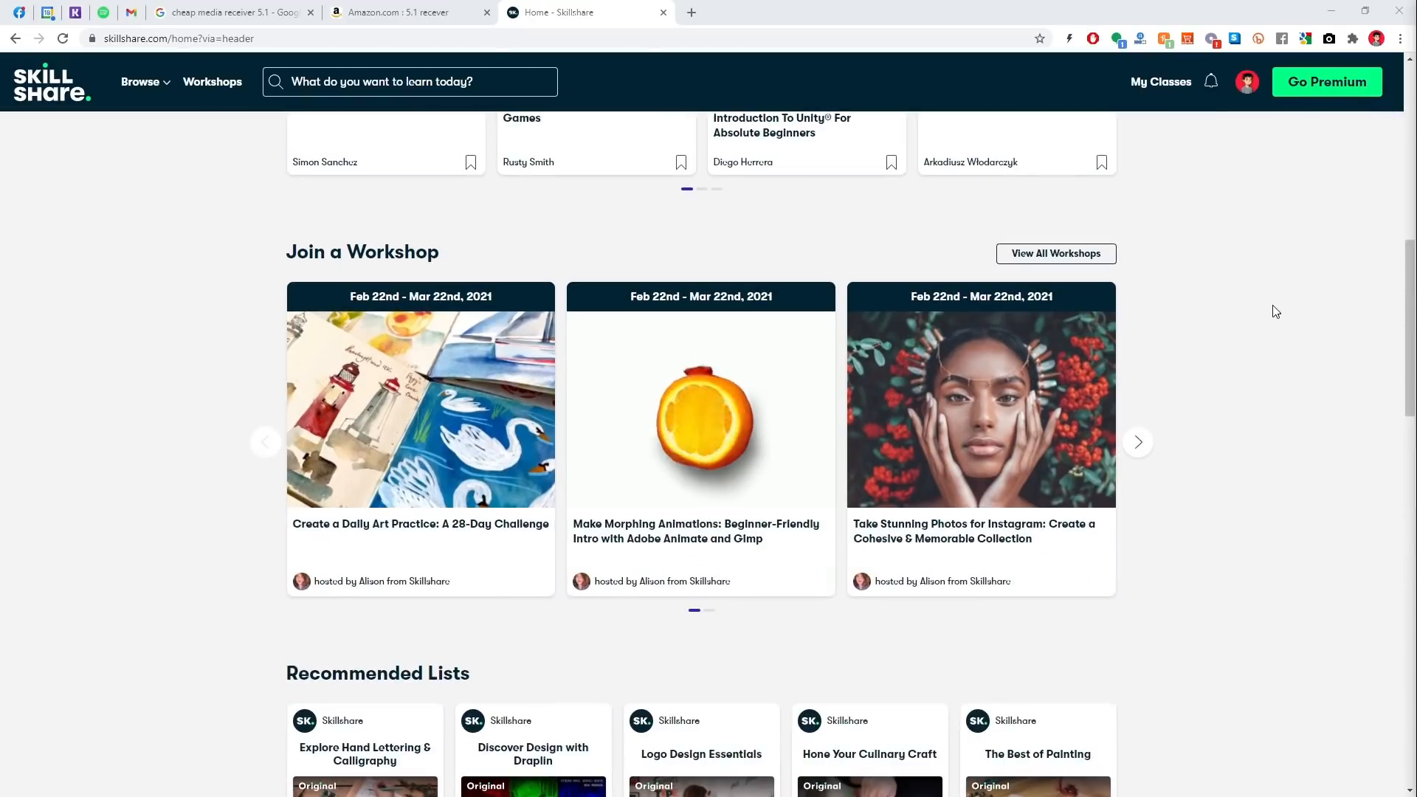
scroll(1274, 310, down, 5)
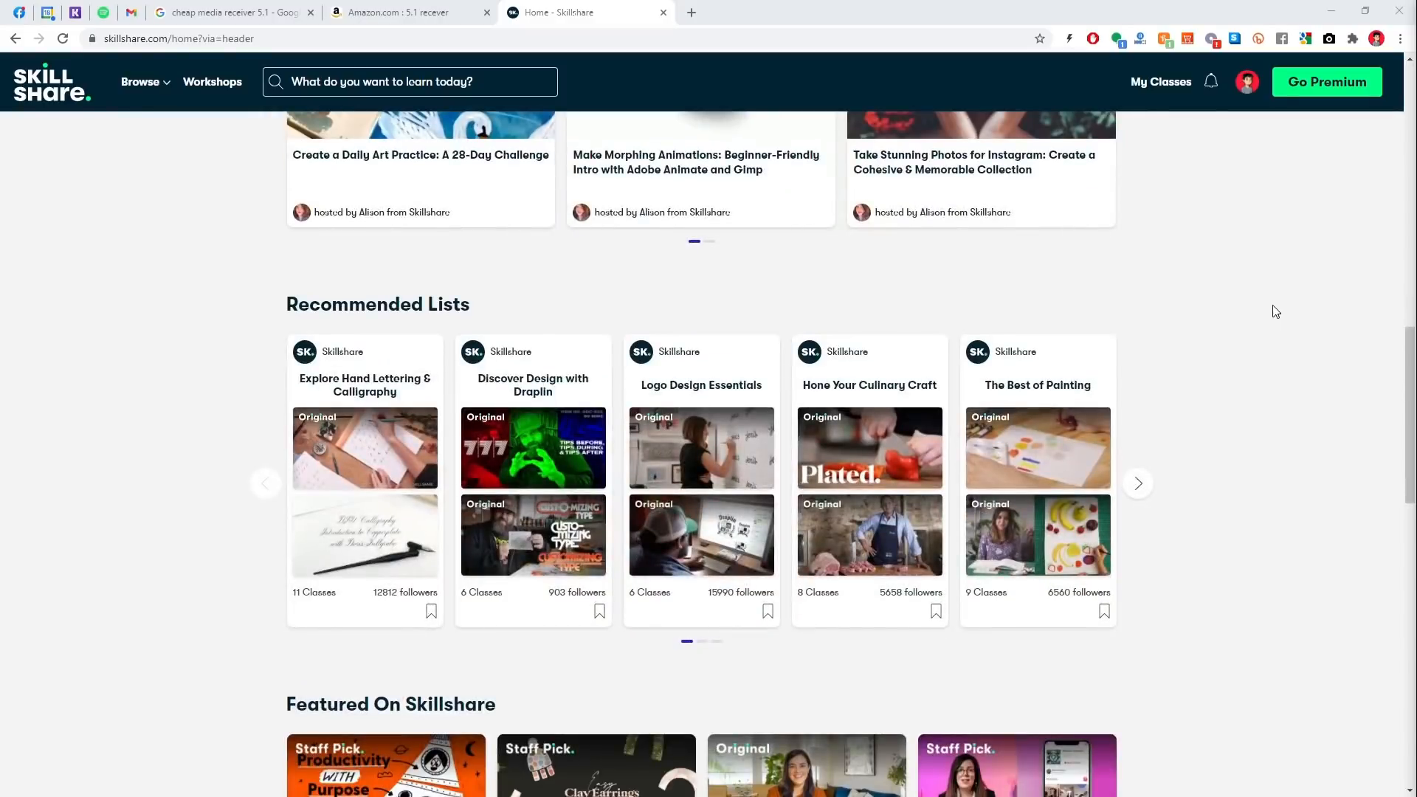
middle_click(1312, 159)
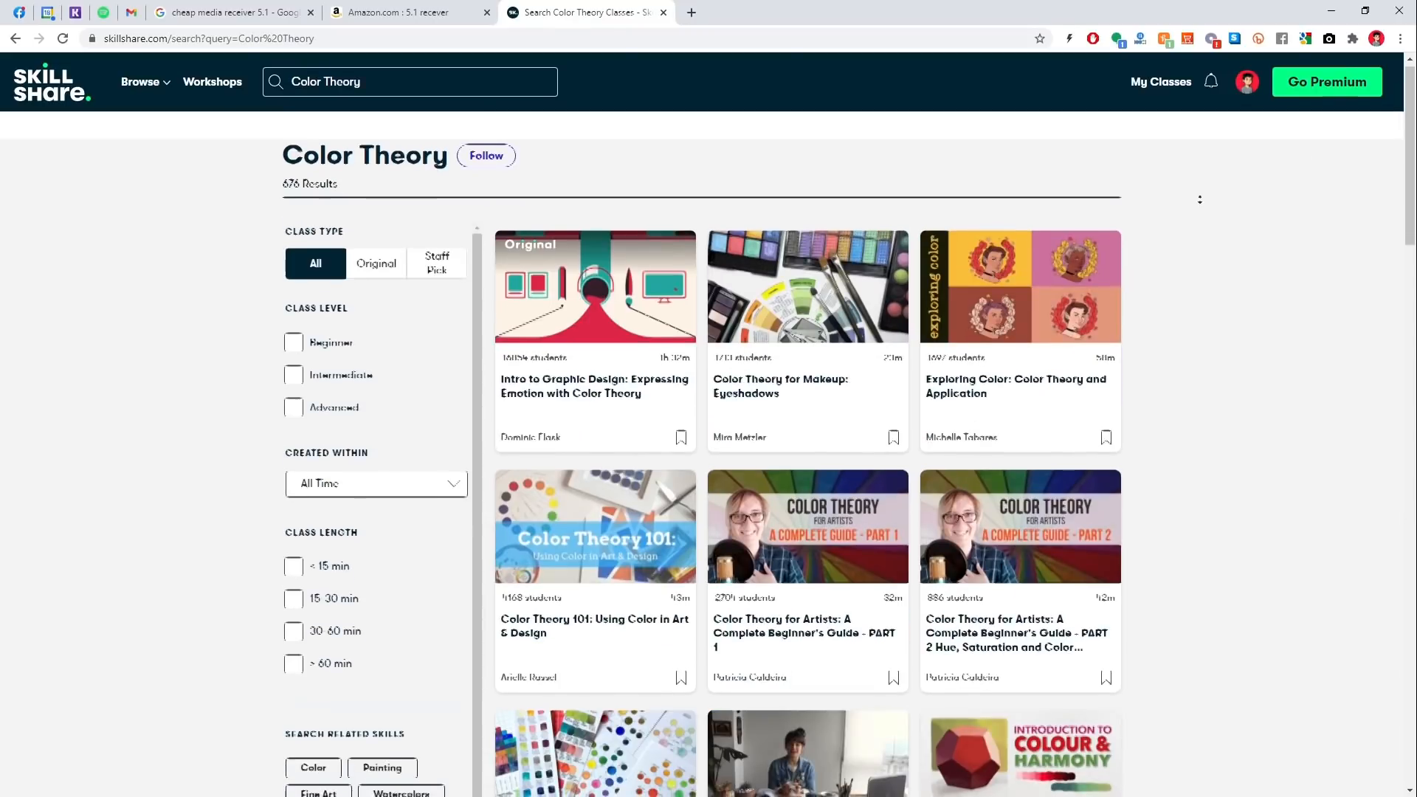
middle_click(1198, 207)
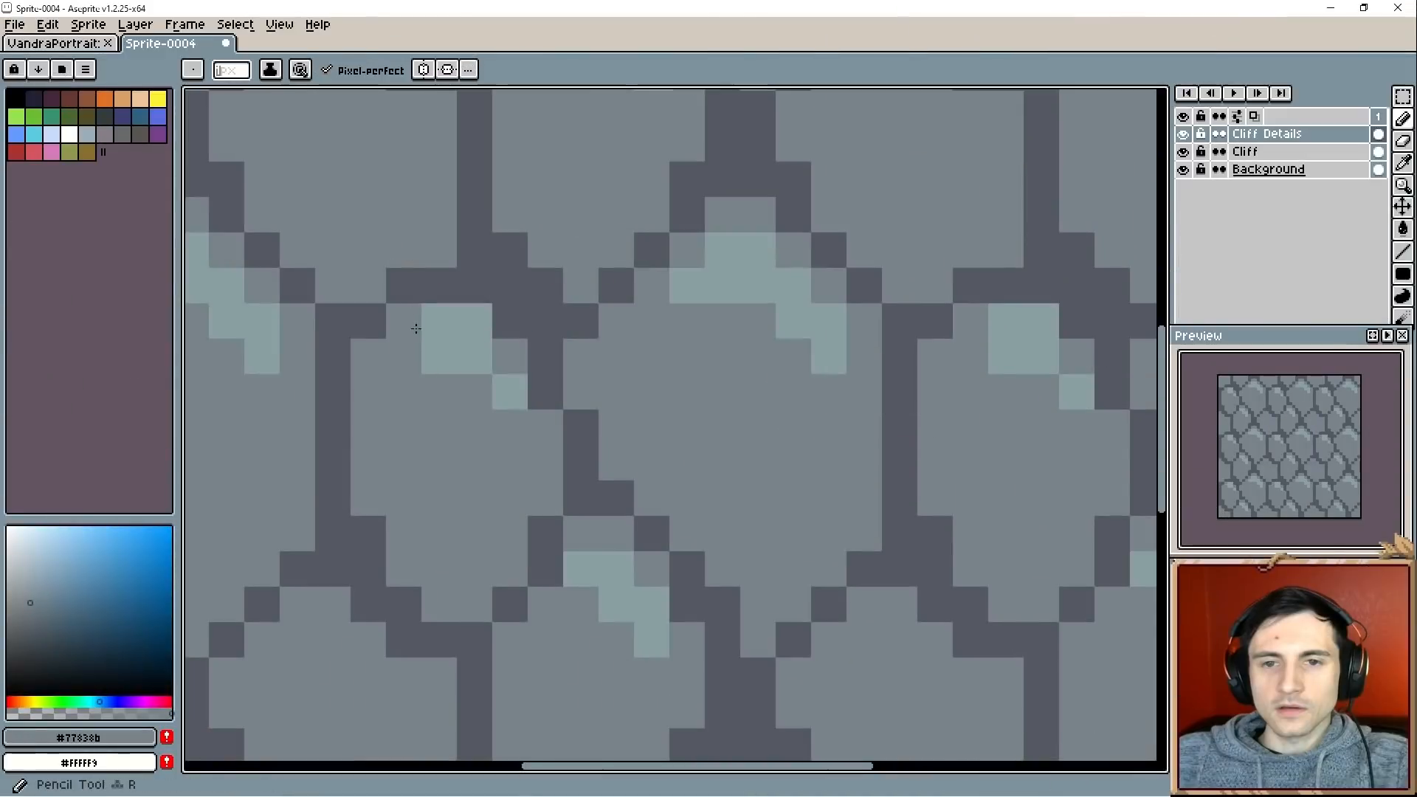
Reshape the highlight of the rounded stone beside the large one with #8a9fa1, one pixel below its top outline and stepping down rightwards.
click(472, 323)
alt+click(441, 355)
key(alt+r)
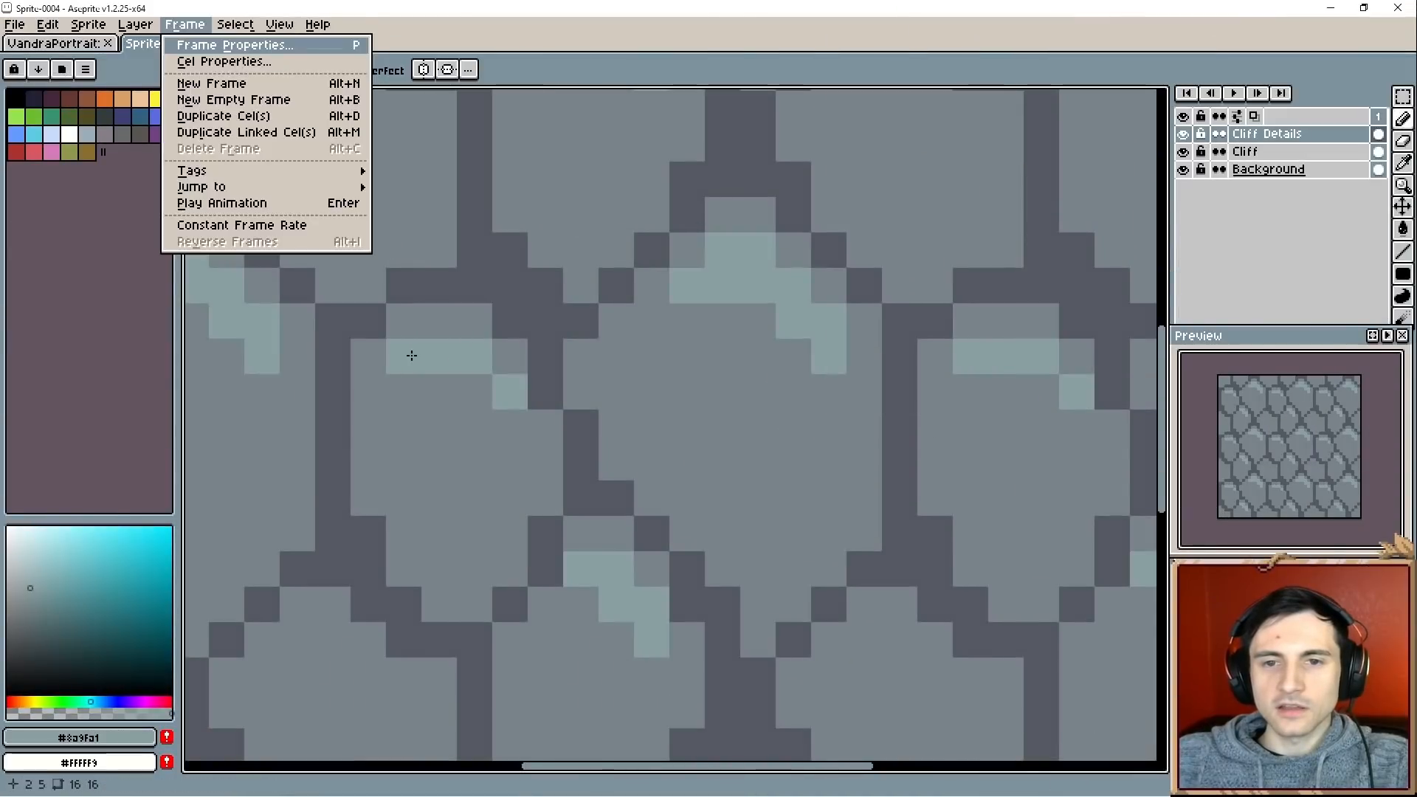
click(411, 354)
click(414, 357)
click(483, 394)
drag(519, 456, 448, 465)
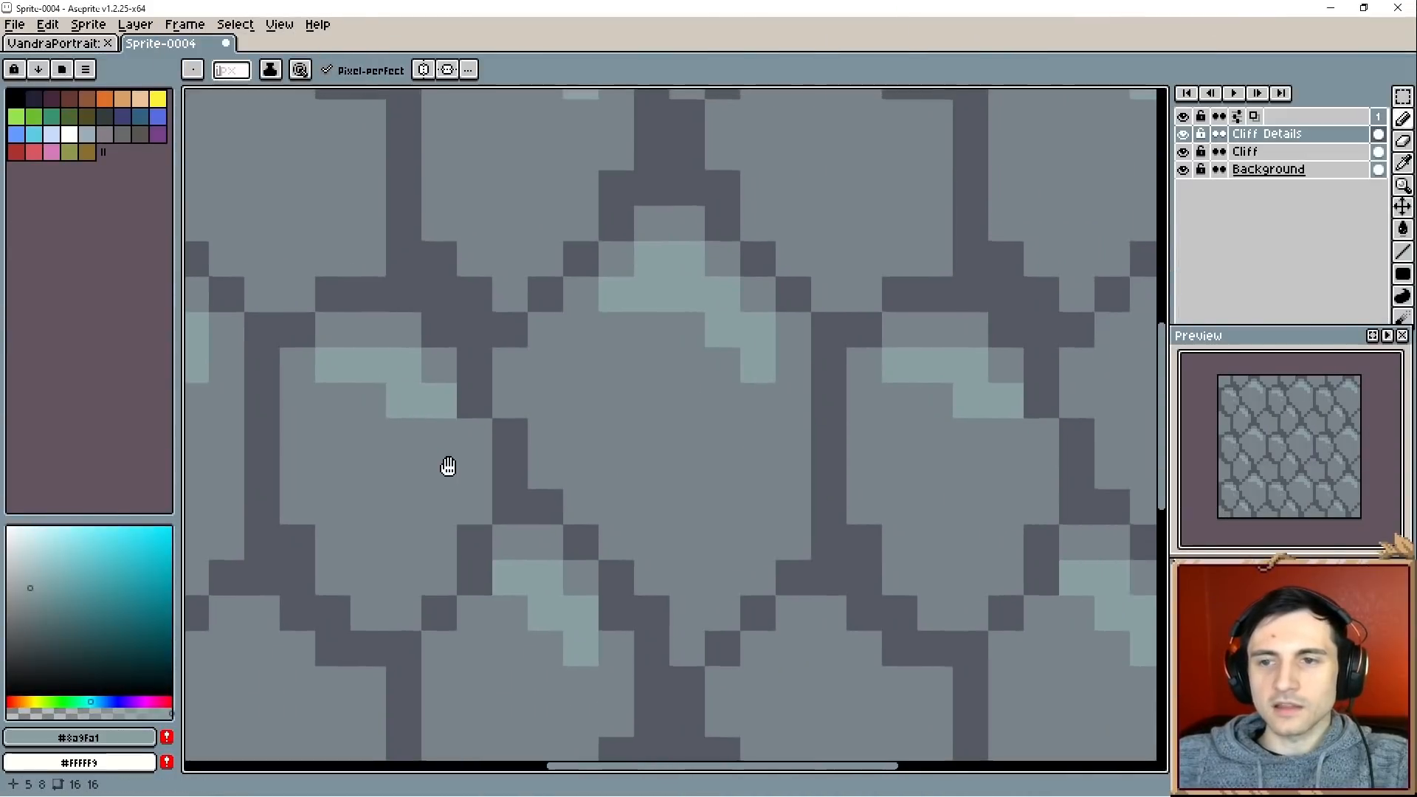
Add two isolated #8a9fa1 pixels beneath the large stone's highlight, one inside its curve and one below its right end.
drag(624, 419, 569, 603)
drag(550, 467, 620, 505)
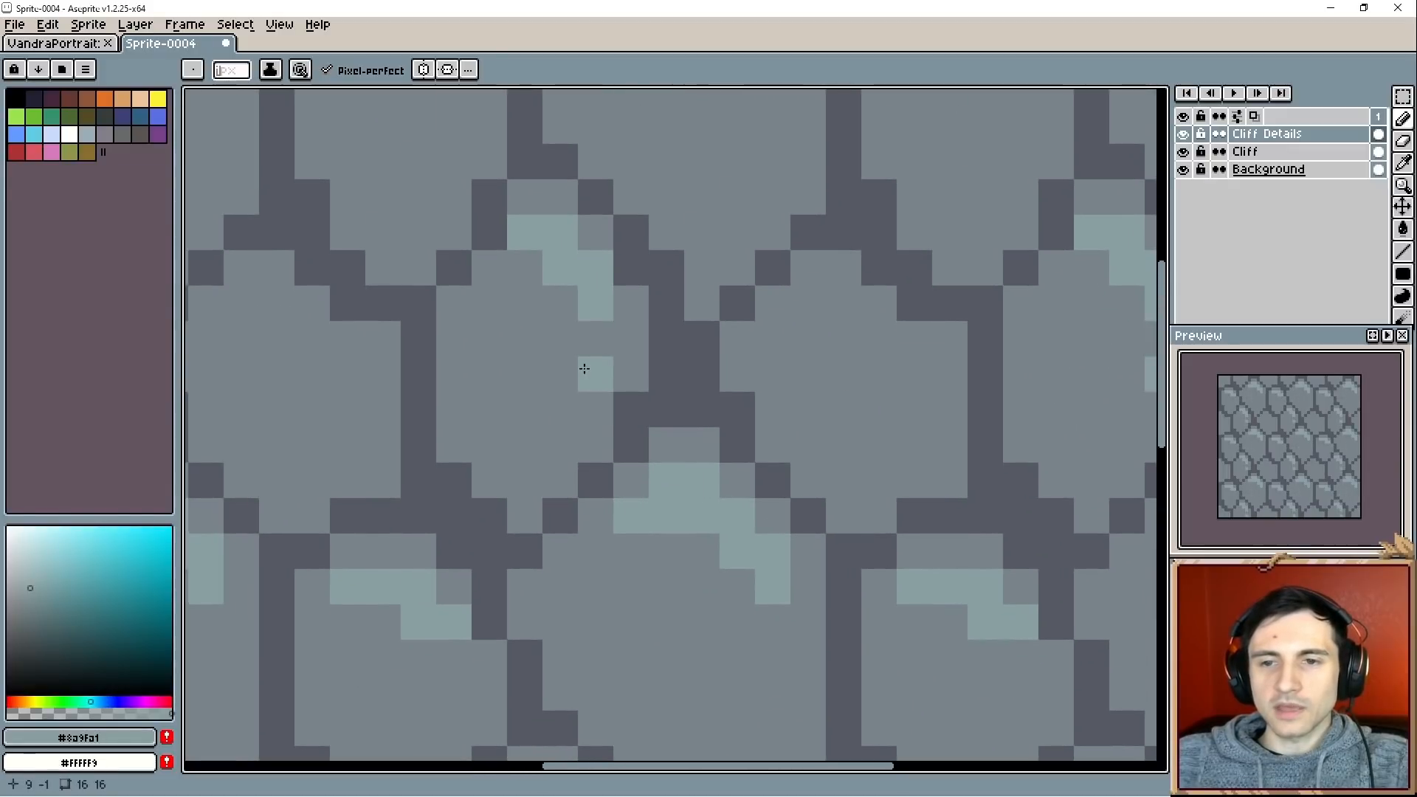
drag(711, 595, 704, 416)
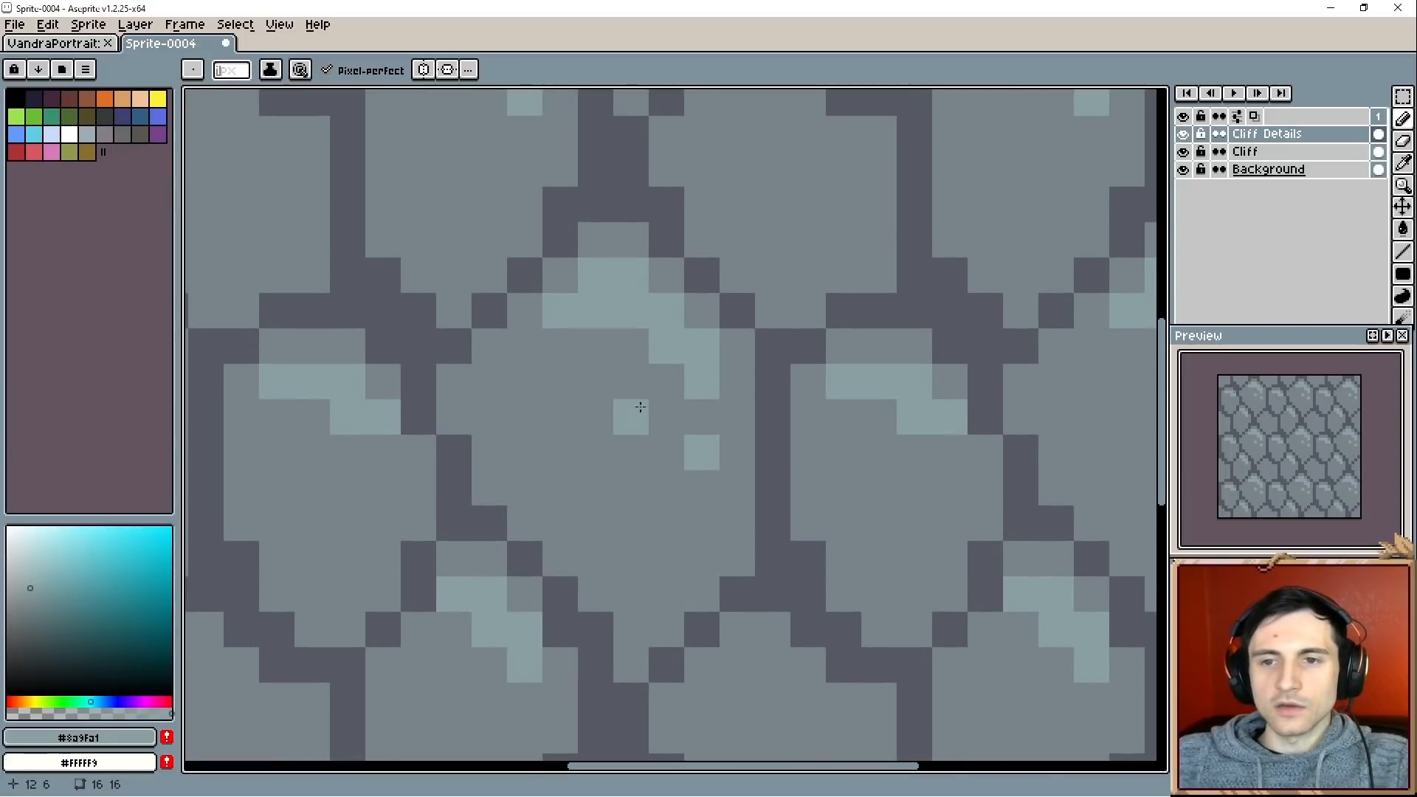
drag(715, 633, 685, 583)
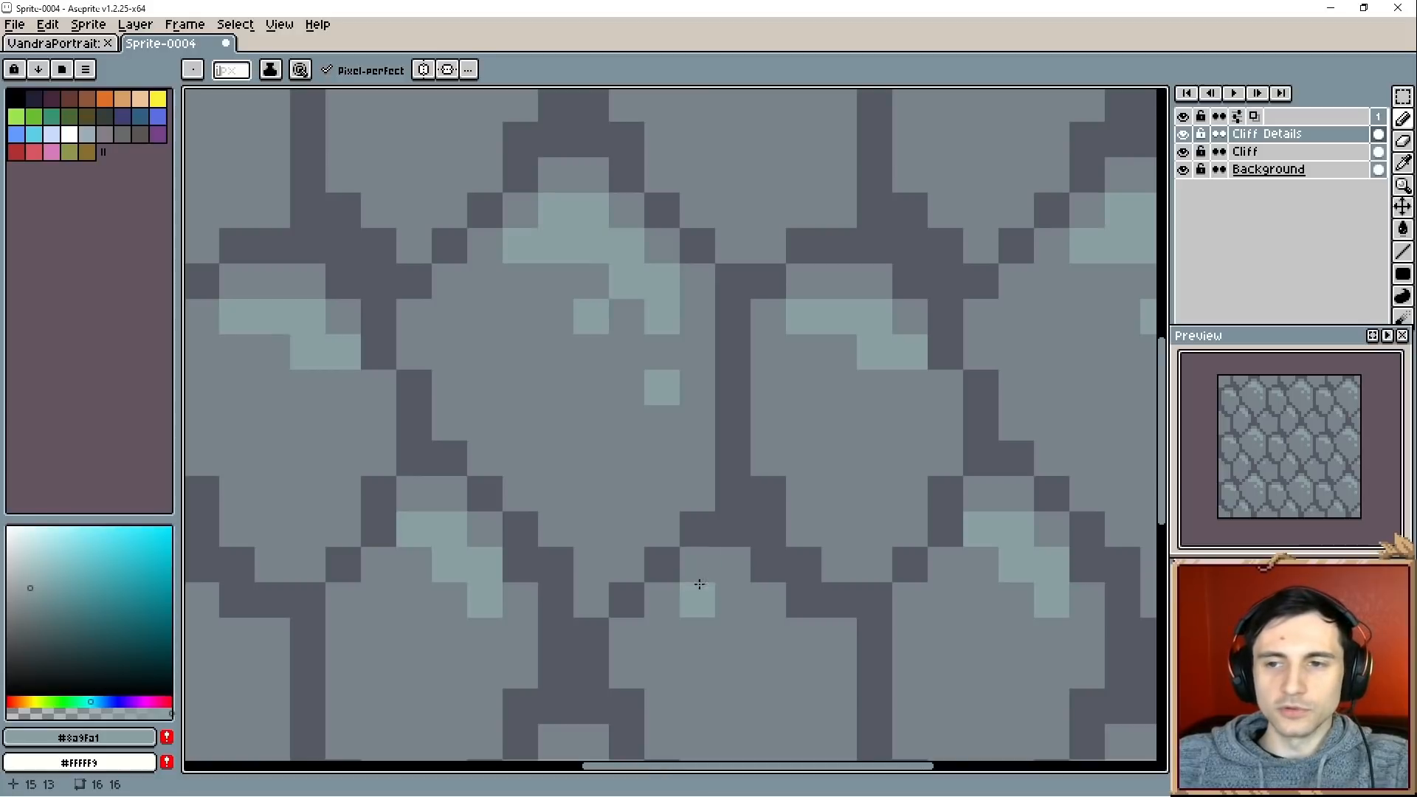
Extend the rounded stone's highlight and add a separate pixel below it, plus two diagonal pixels beneath the narrower stone's highlight.
drag(819, 519, 717, 531)
drag(777, 459, 744, 464)
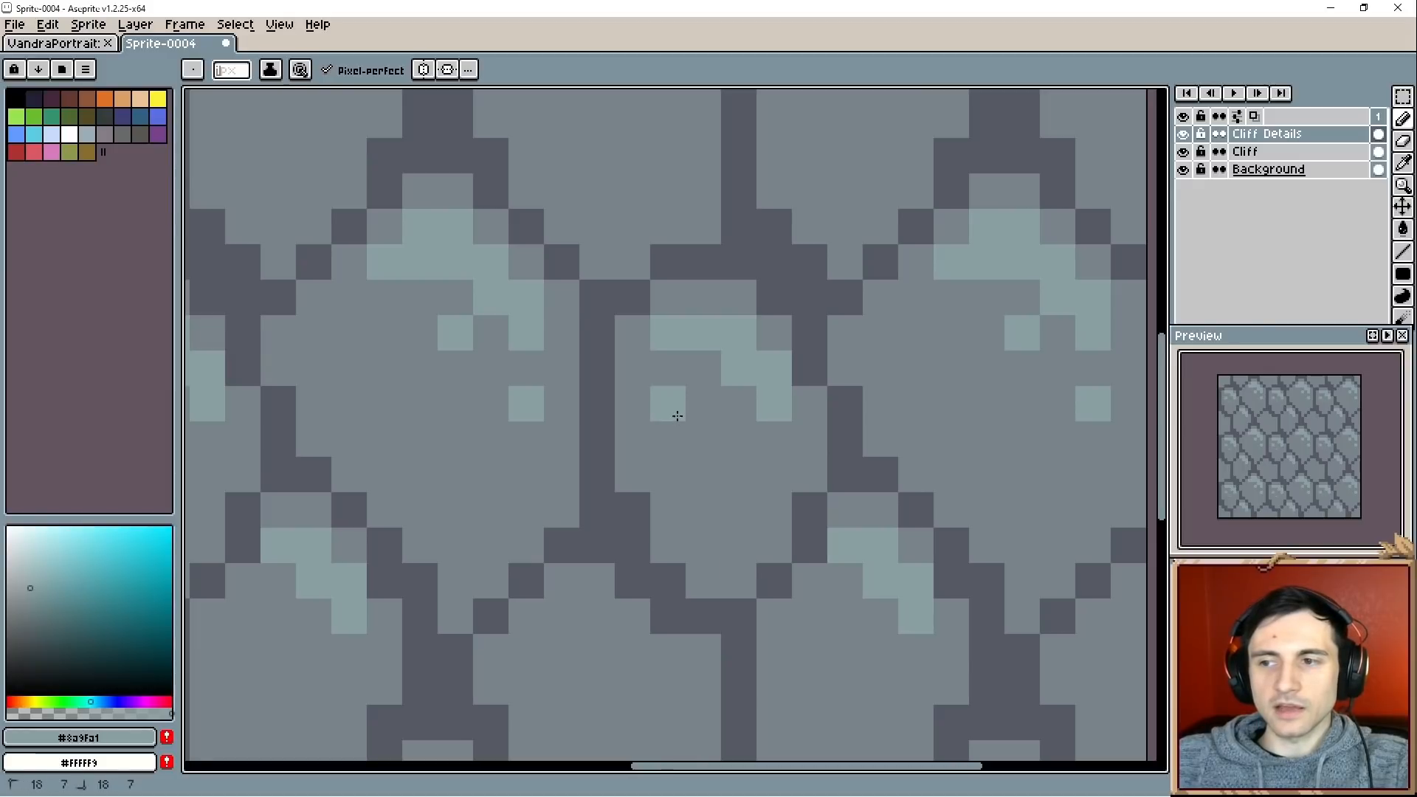
drag(655, 632, 695, 529)
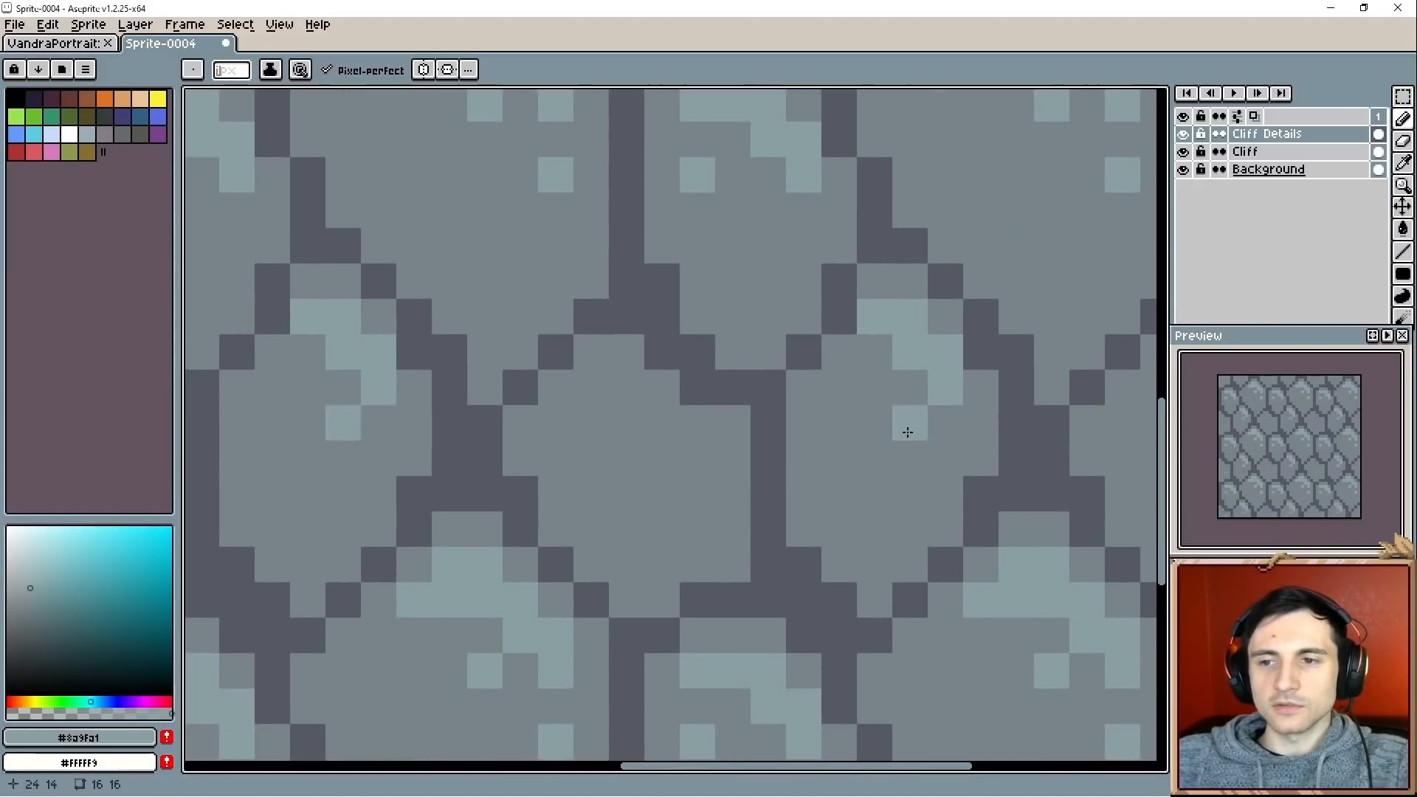
click(933, 458)
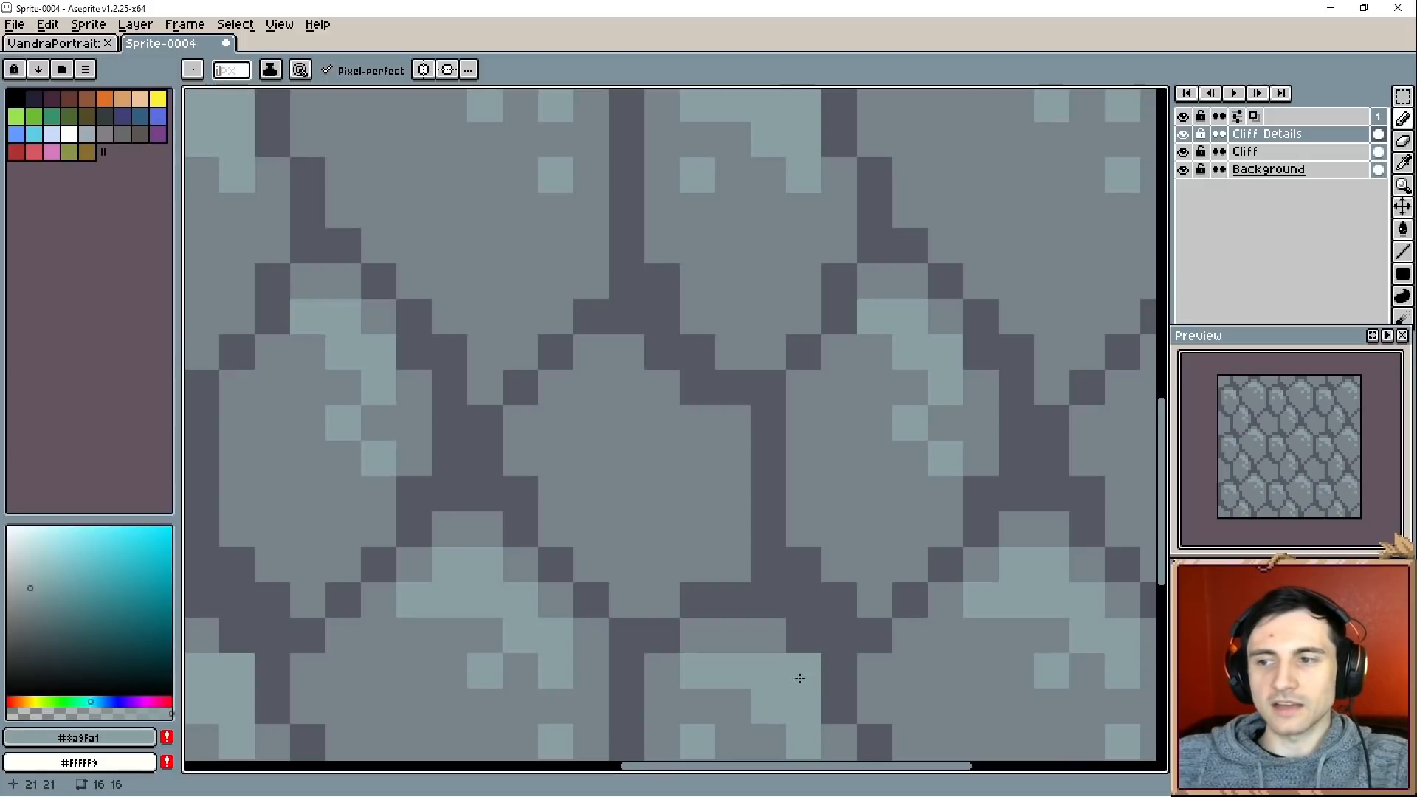
Brighten the highlight colour and shift it to yellow-green (hue 74°, saturation 15, value 77), painting three accent pixels on the large stone's highlight.
drag(800, 680, 588, 339)
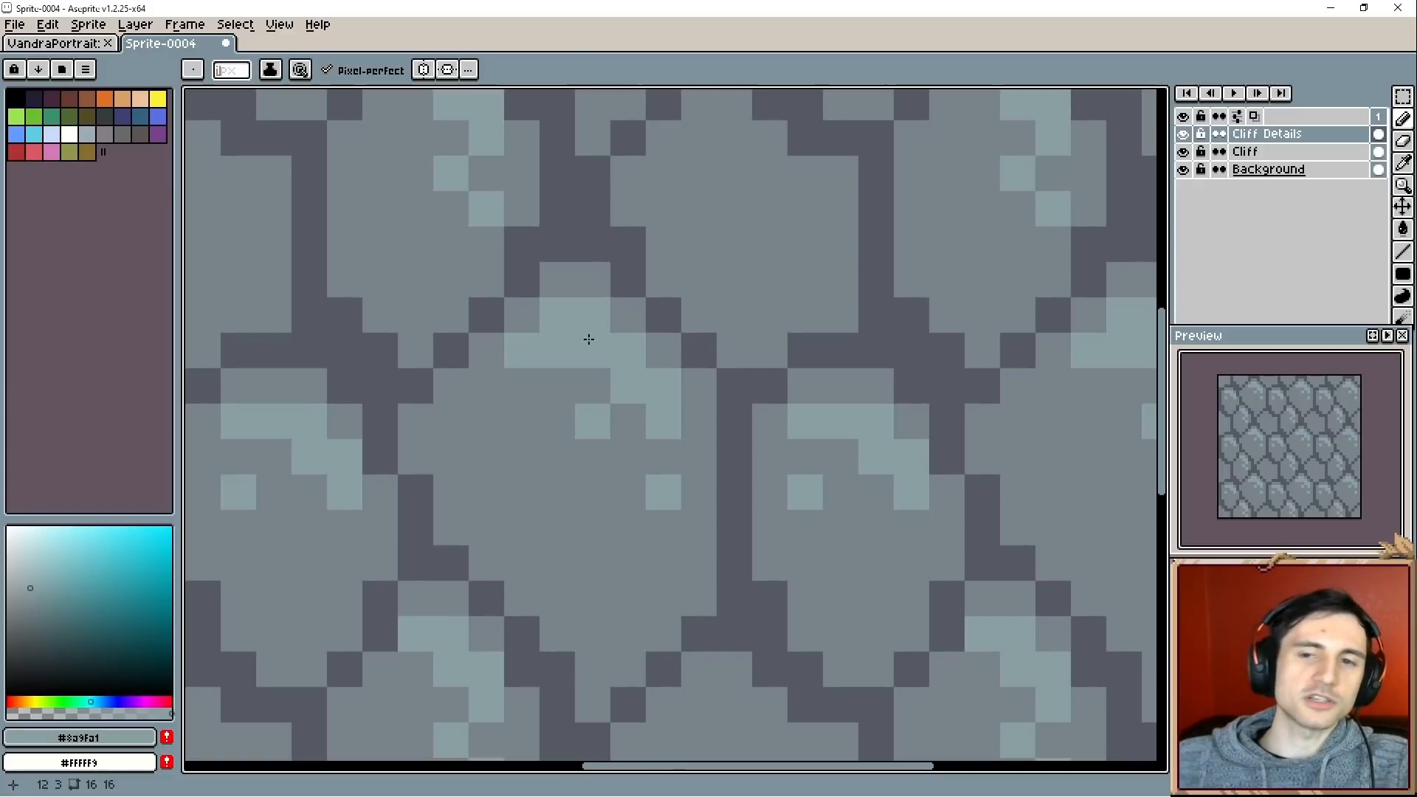
alt+click(588, 339)
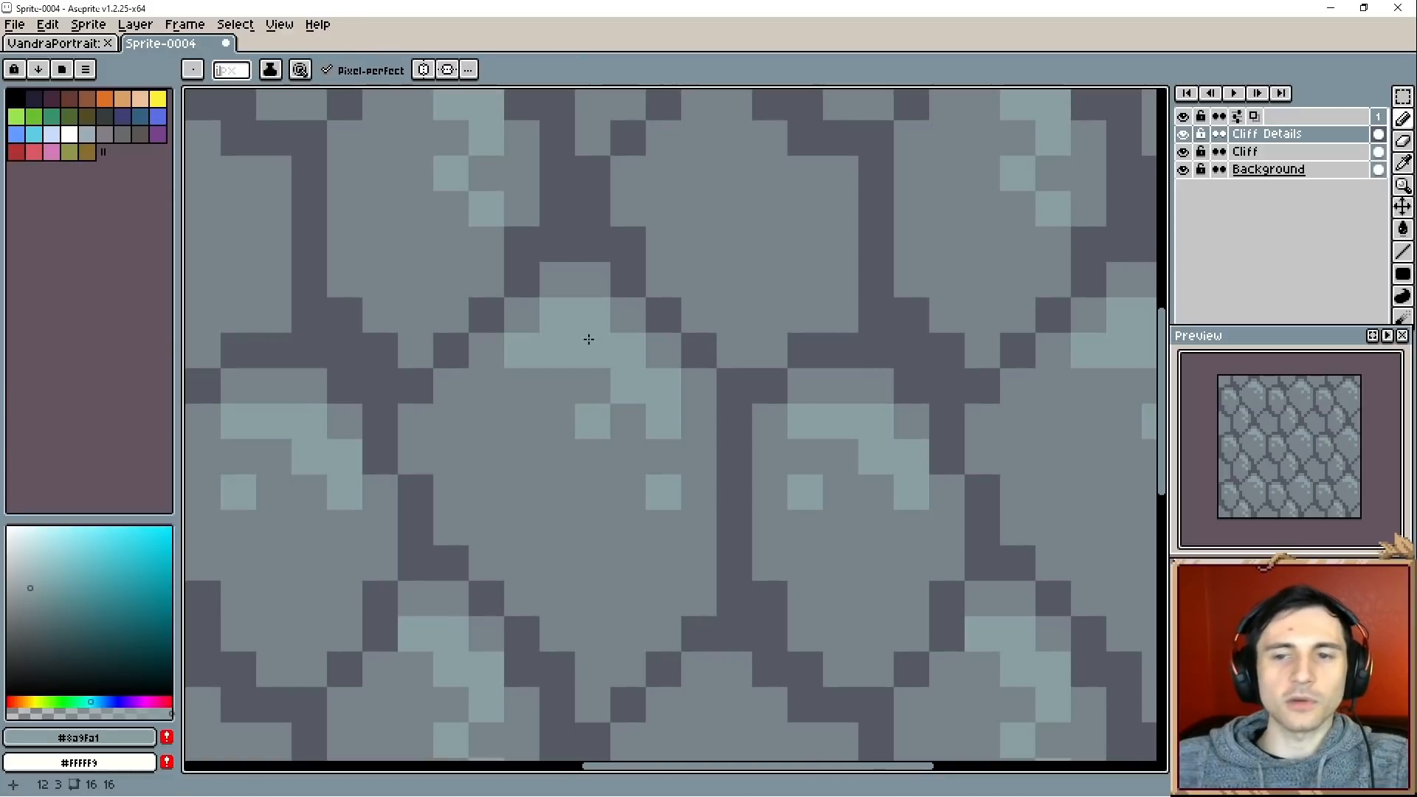
click(32, 564)
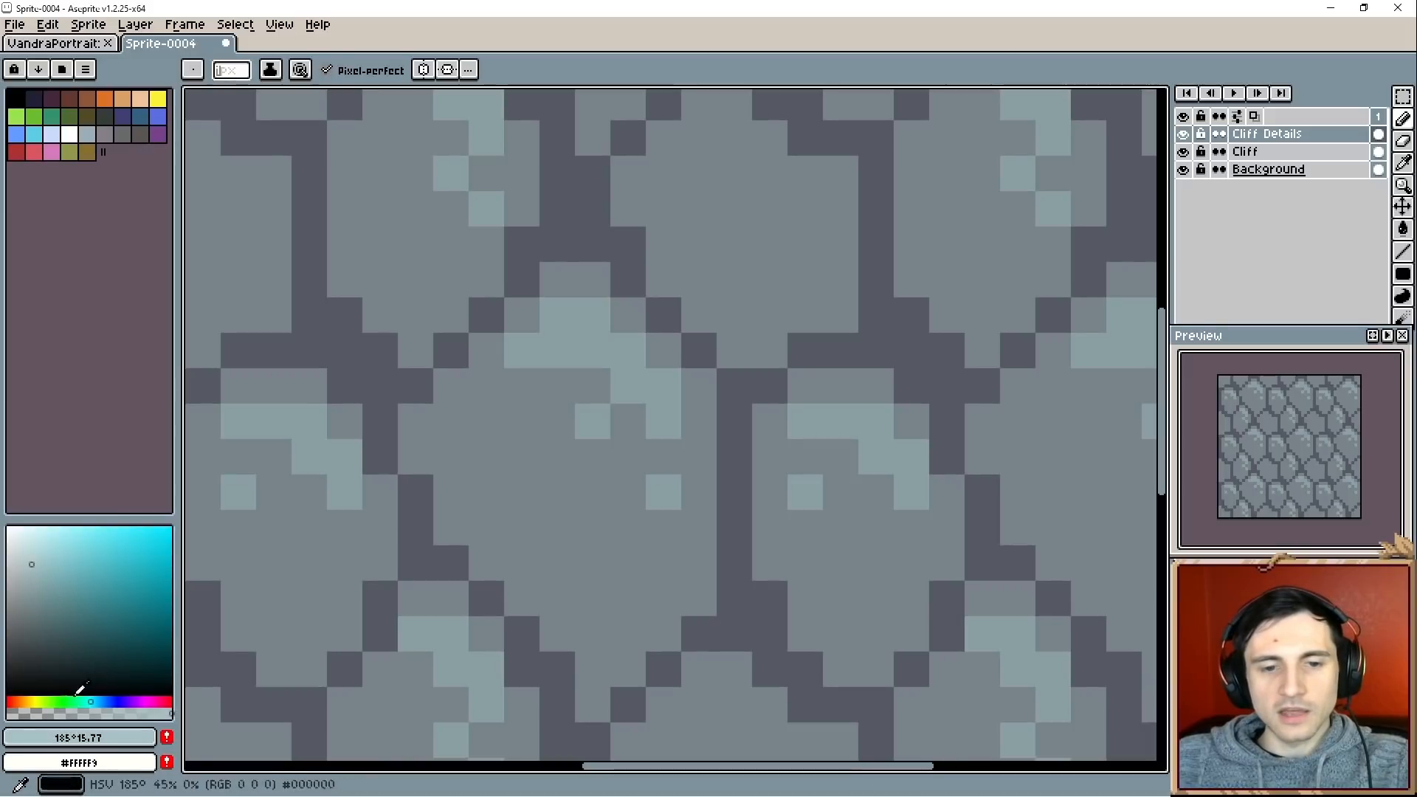
click(41, 701)
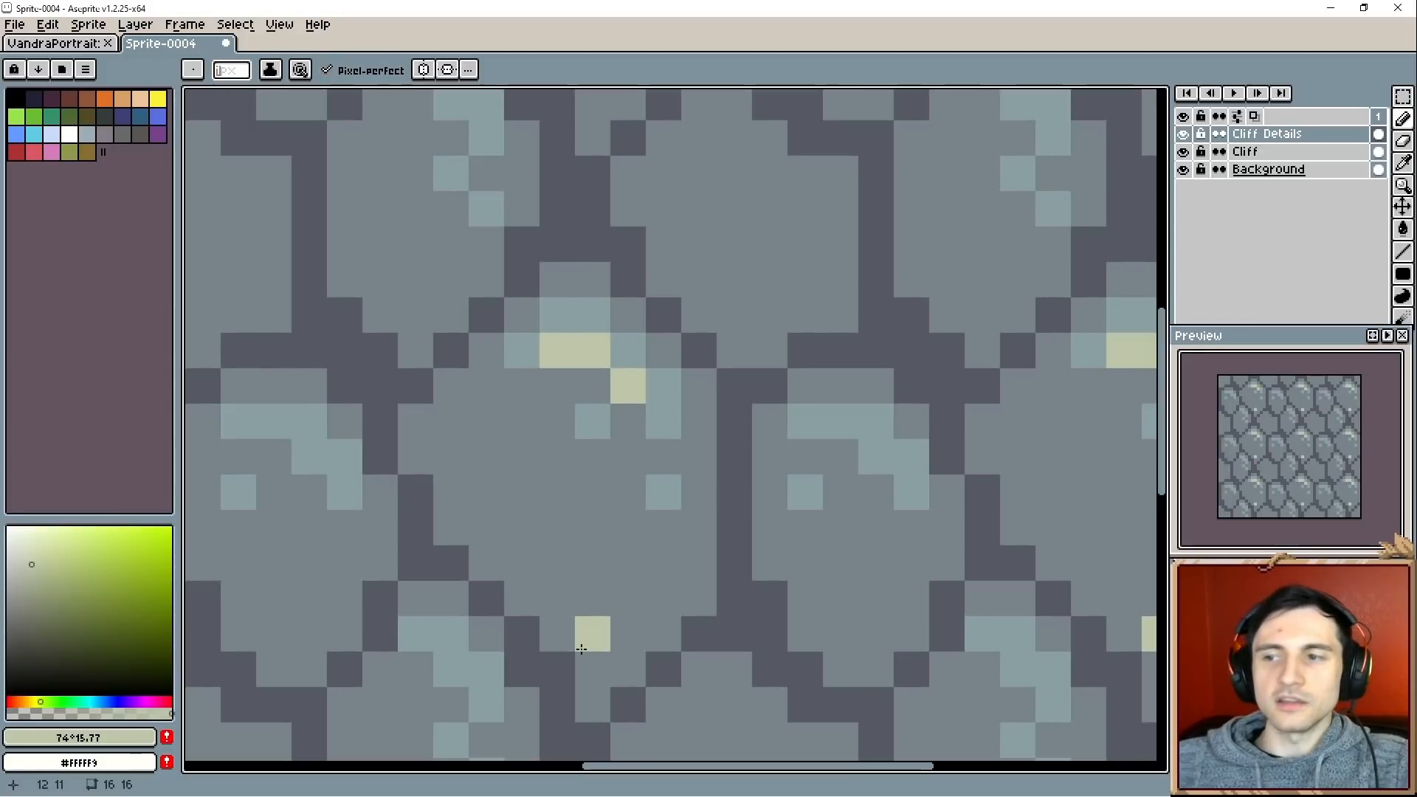
Try recolouring the large stone's yellowish accents to blue-green (hue 178°, saturation 15, value 77) with a non-contiguous fill.
click(87, 701)
key(g)
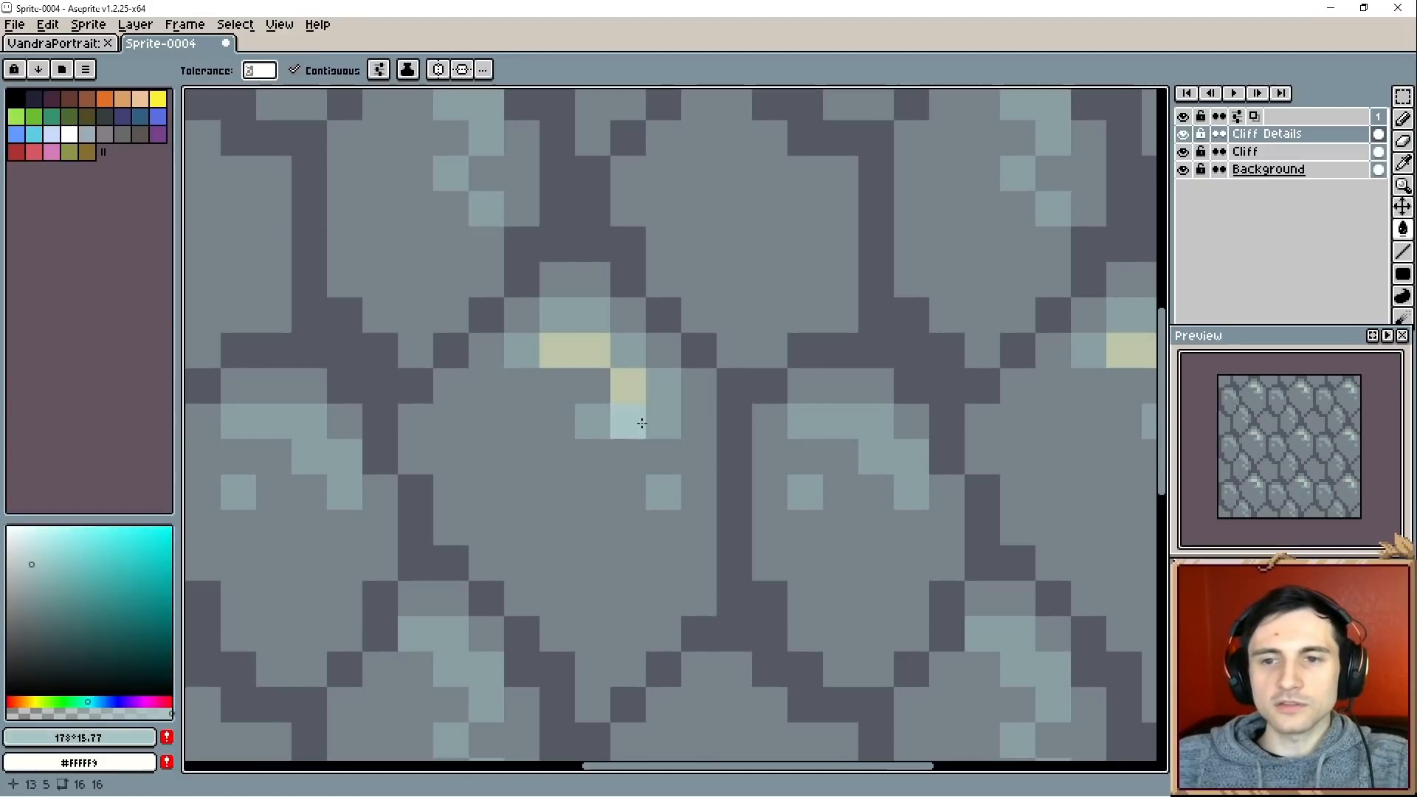
scroll(619, 413, down, 3)
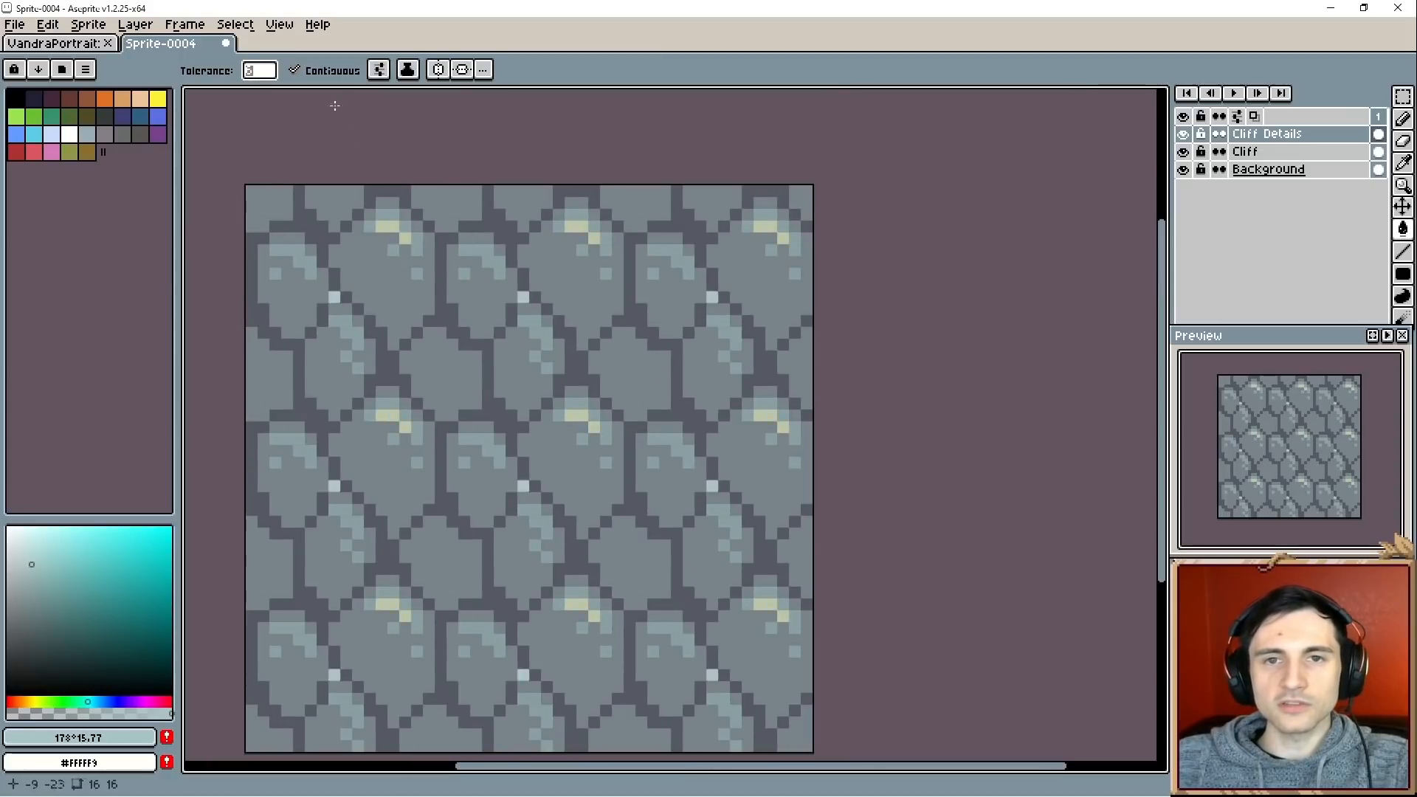
click(296, 70)
click(574, 407)
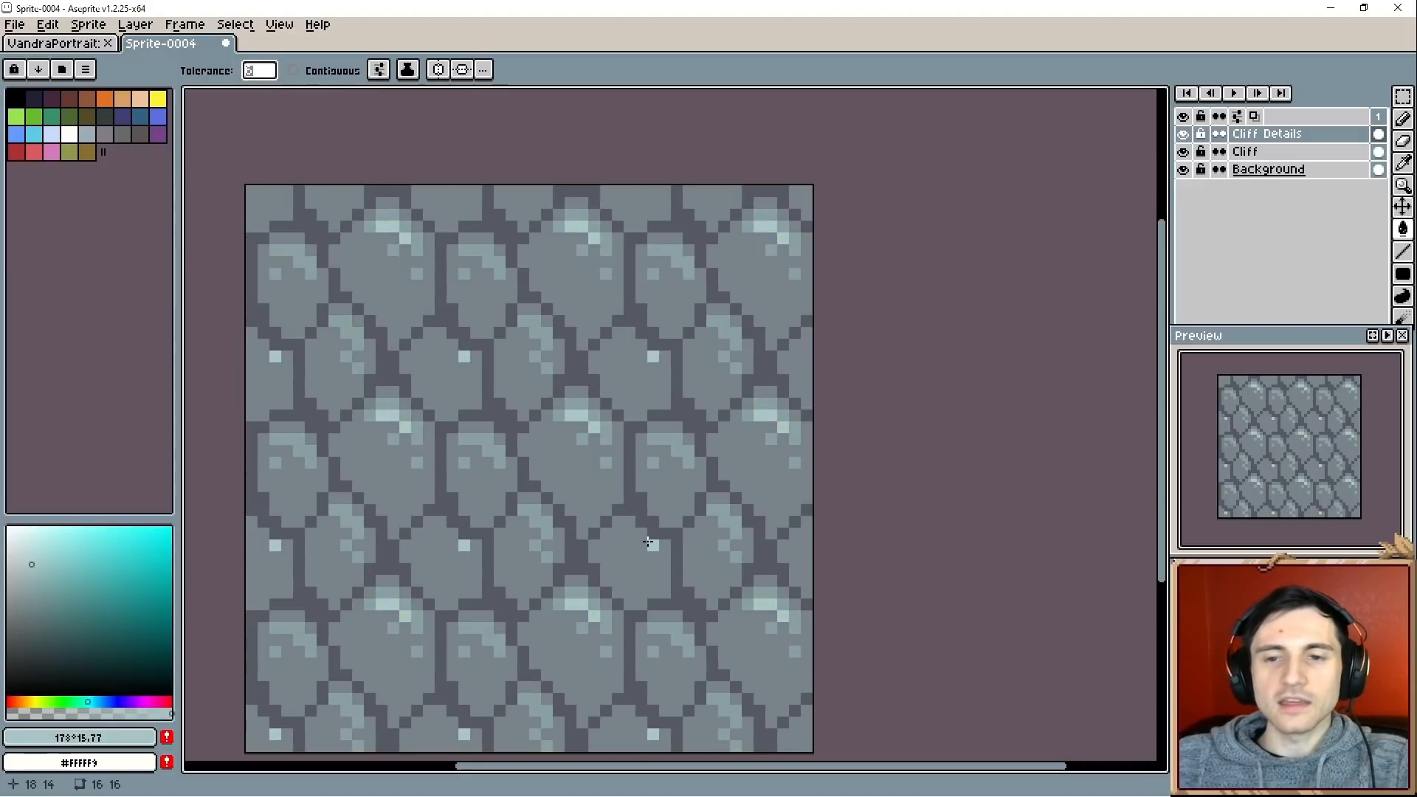
key(ctrl+y)
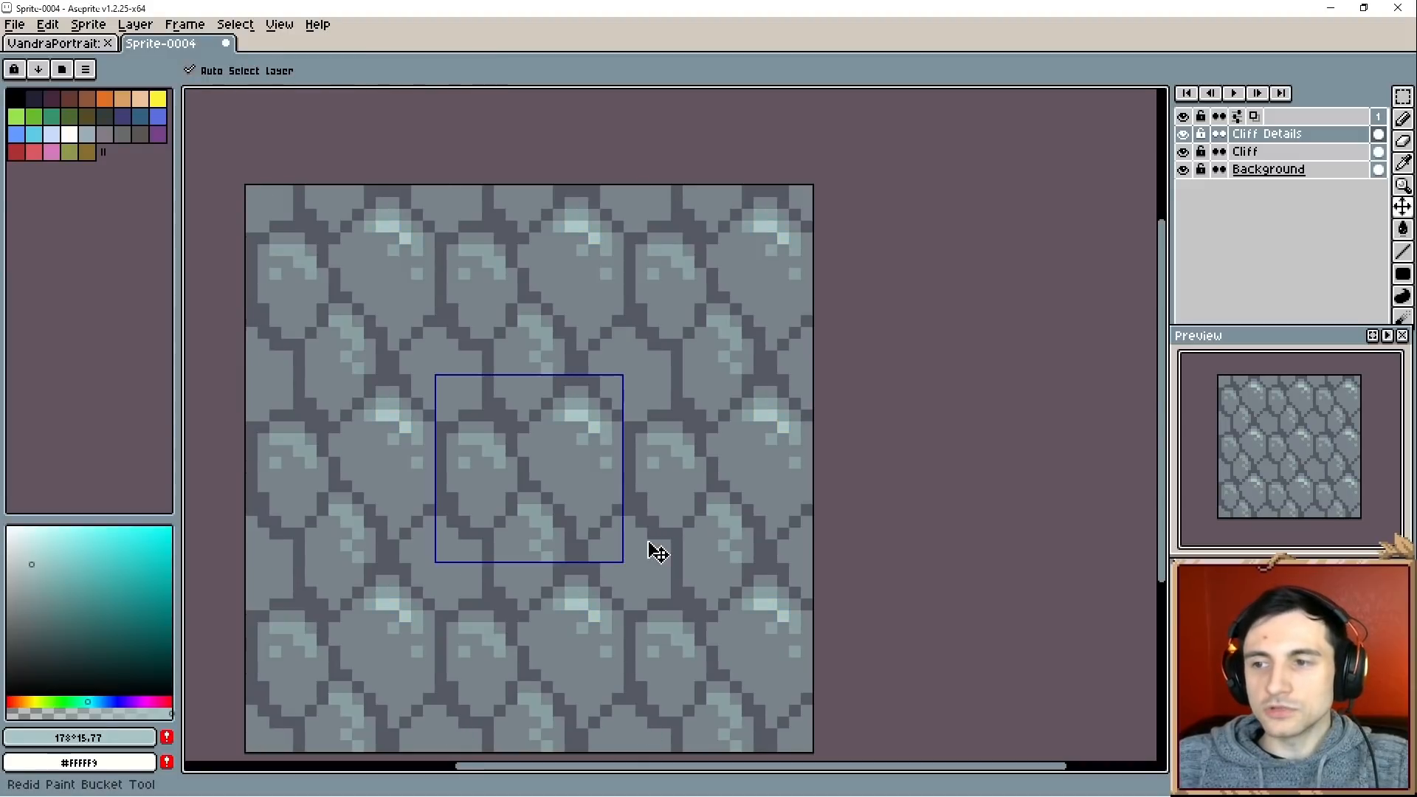
click(648, 543)
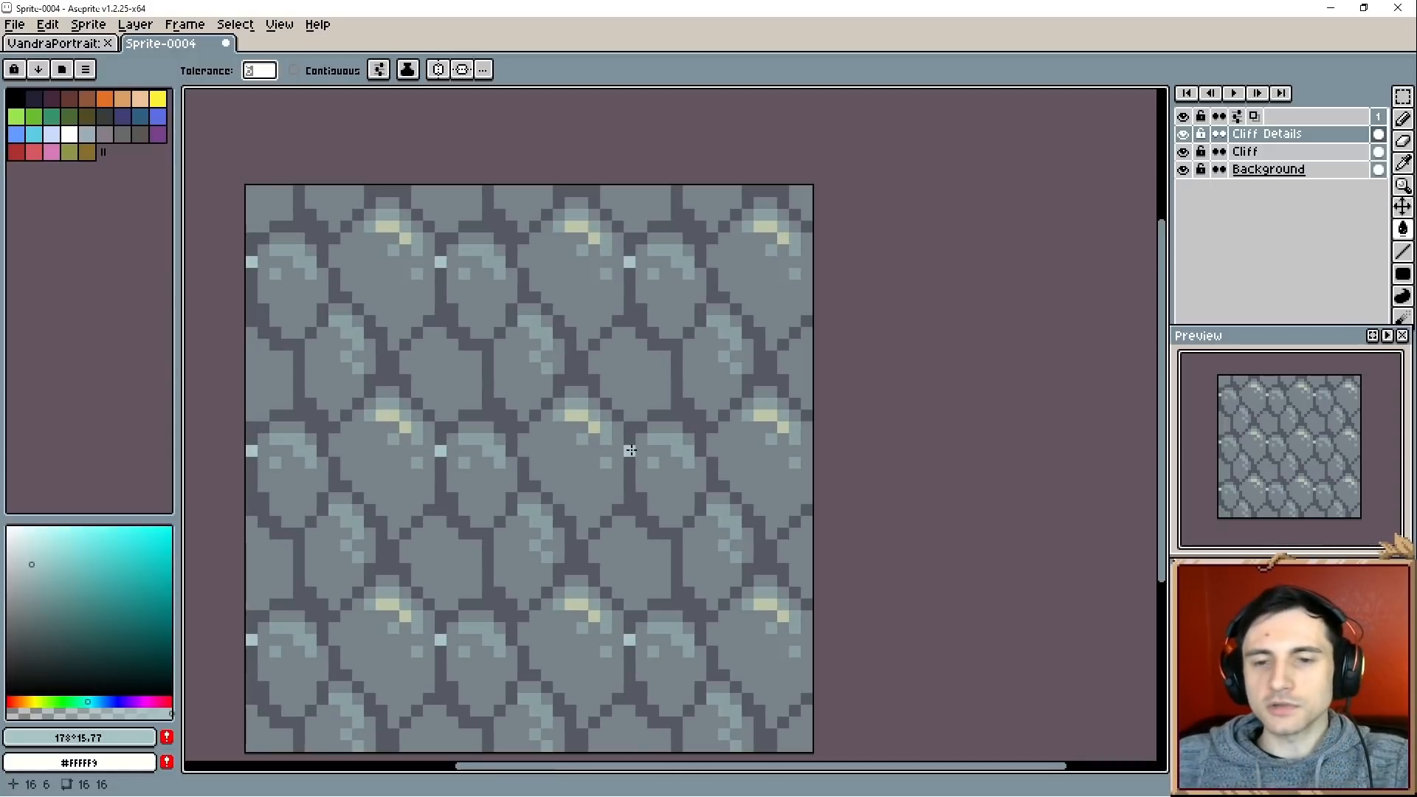
Compare the hues of the large stone's yellowish accent and its grey base by sampling both colours, ending on the accent colour #bec5a7.
scroll(629, 456, up, 2)
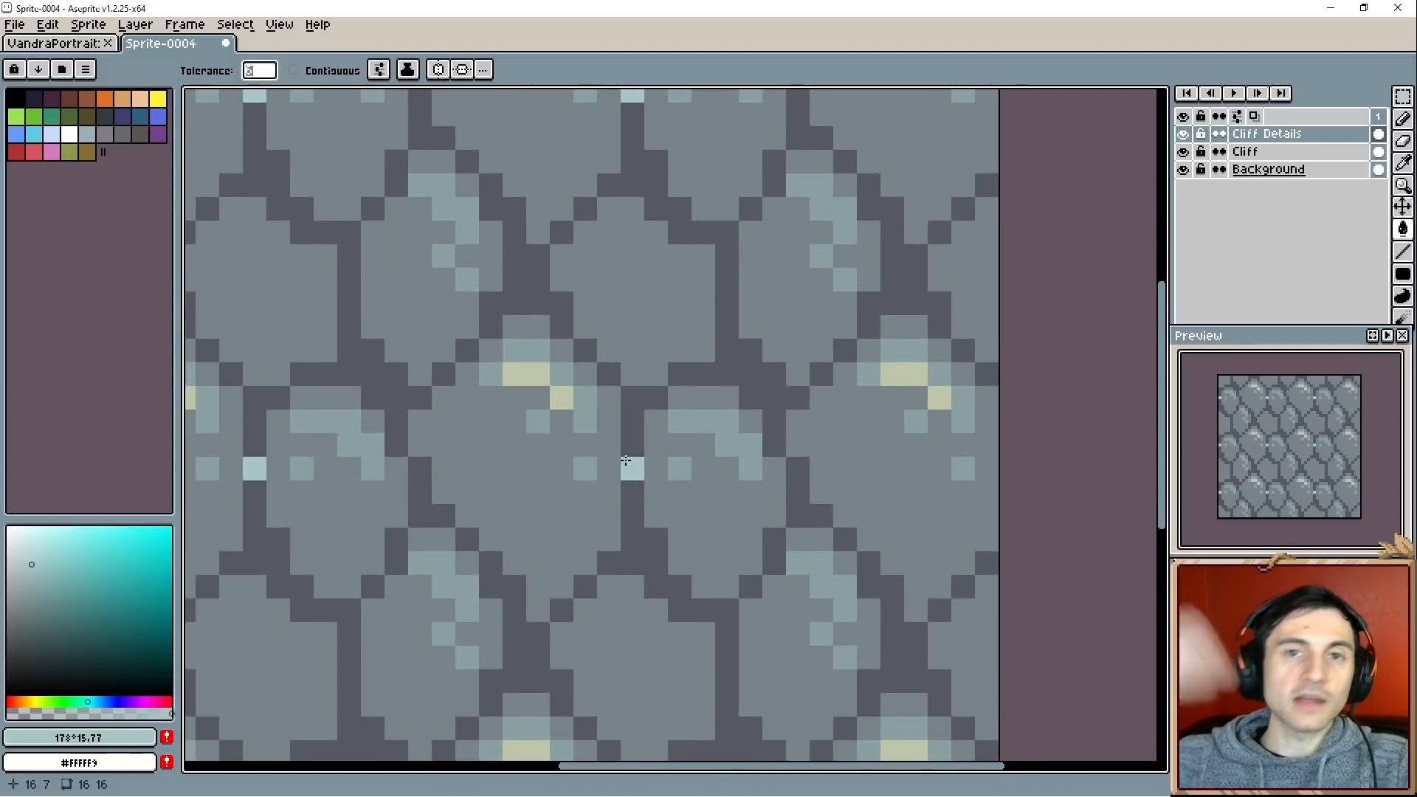
drag(512, 421, 533, 388)
key(i)
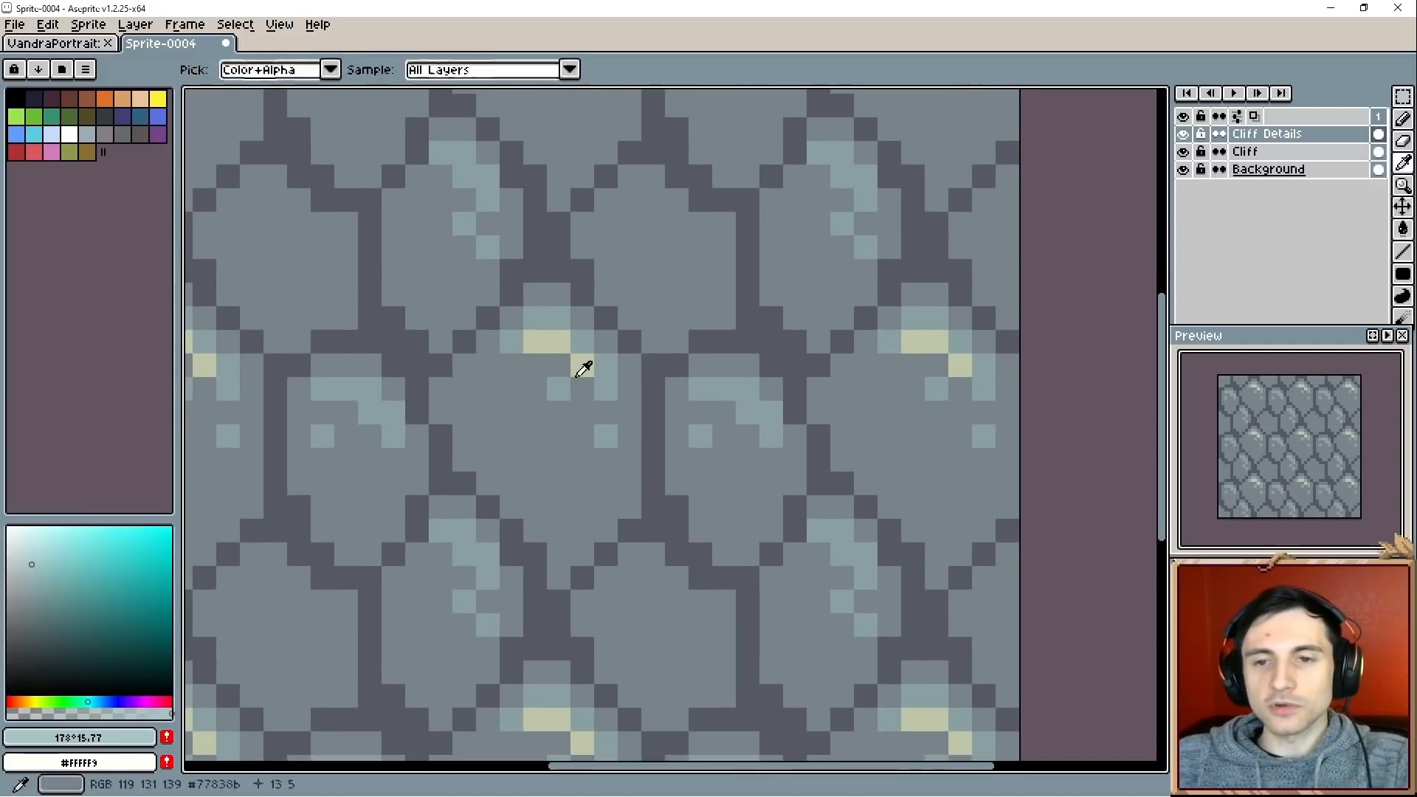
alt+click(559, 347)
scroll(564, 455, up, 1)
drag(553, 465, 592, 419)
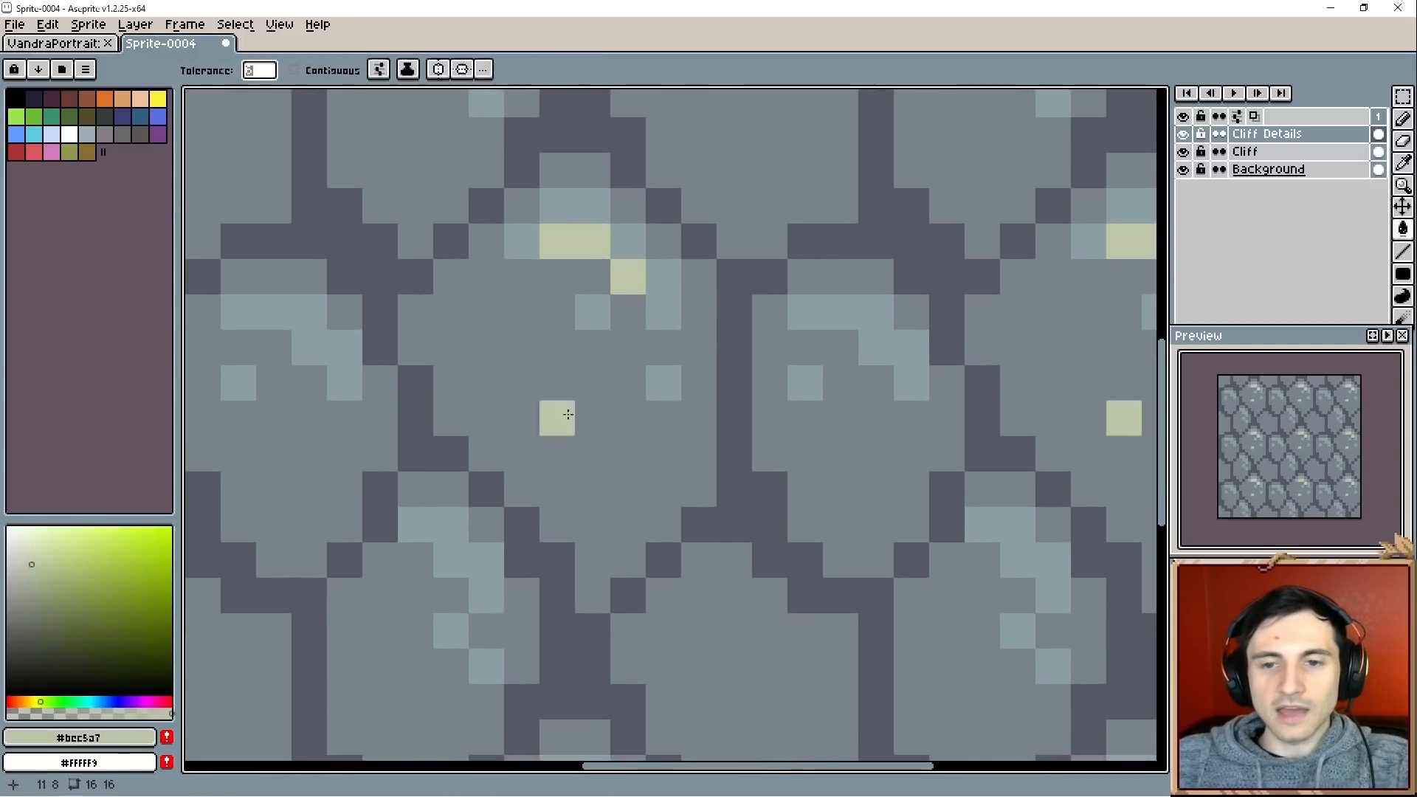
alt+click(496, 417)
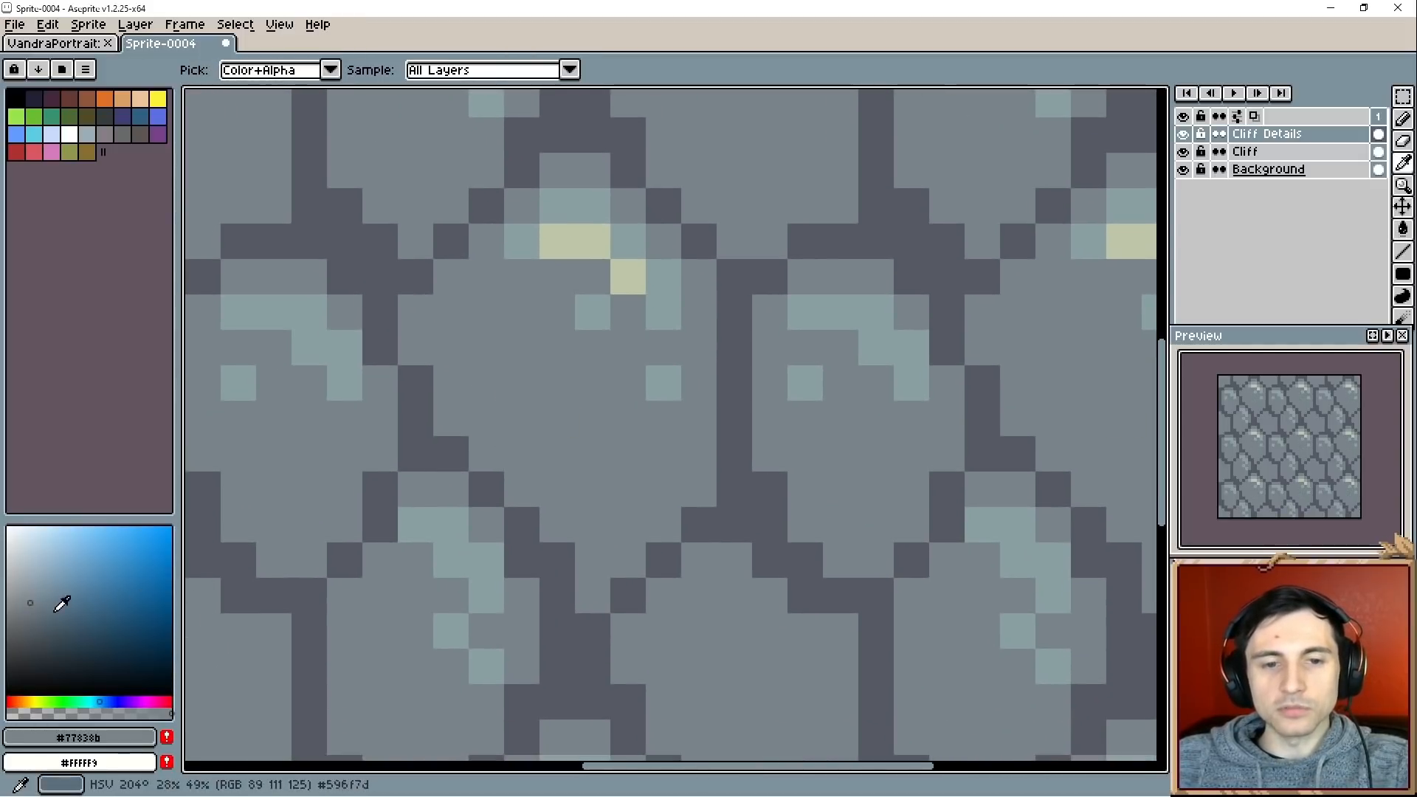
drag(515, 414, 460, 533)
alt+click(537, 357)
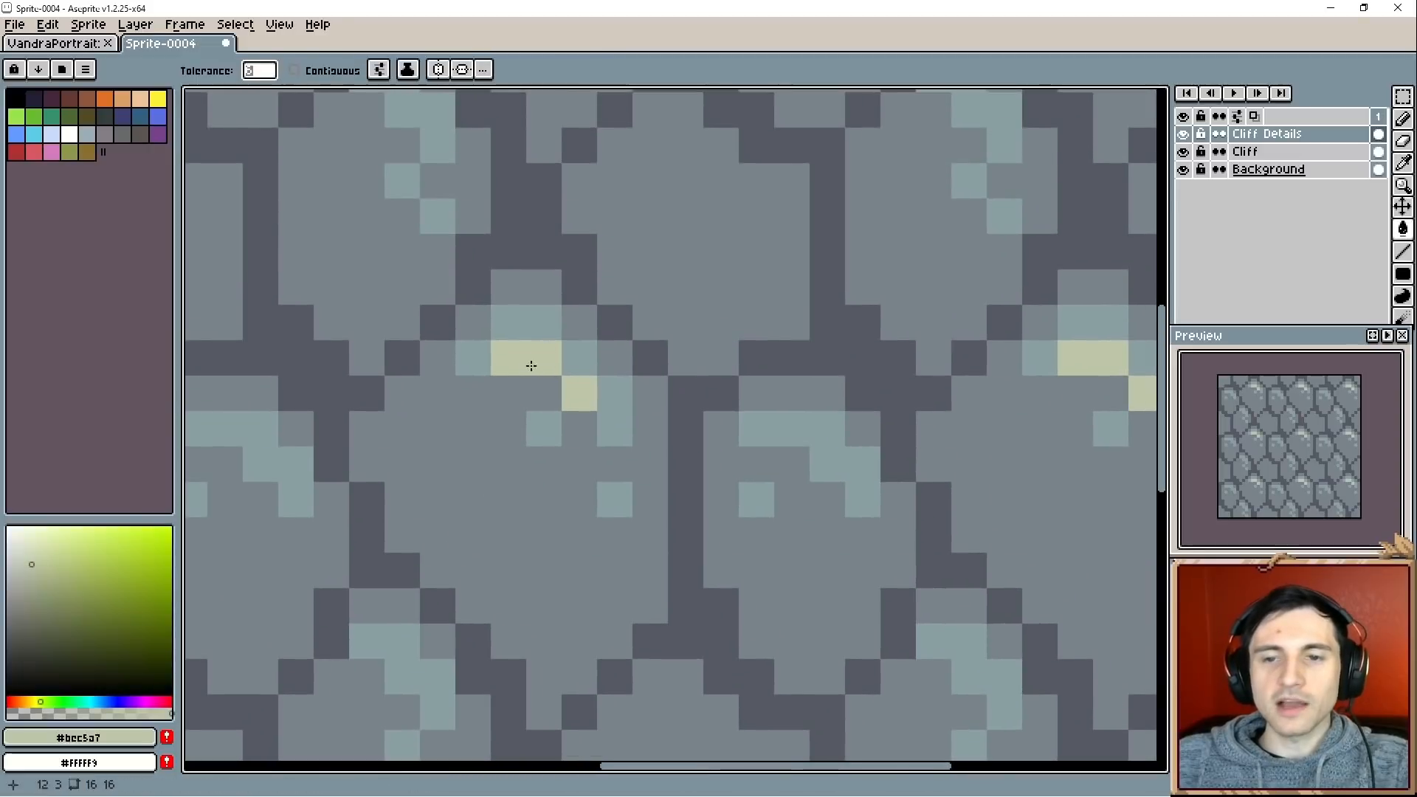
Try filling the narrower stone's highlight with #bec5a7, then undo the fill.
scroll(520, 368, down, 2)
scroll(438, 431, up, 4)
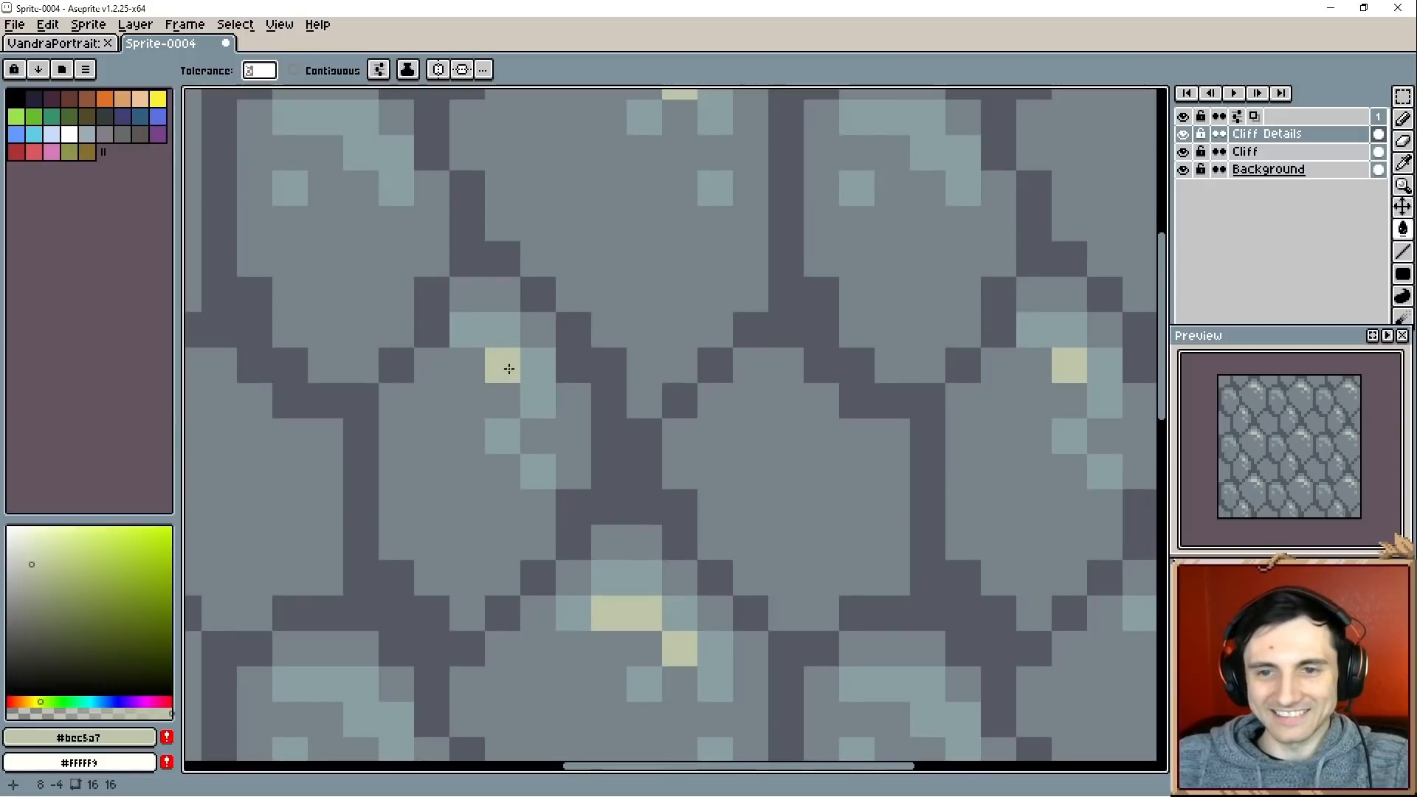
click(510, 369)
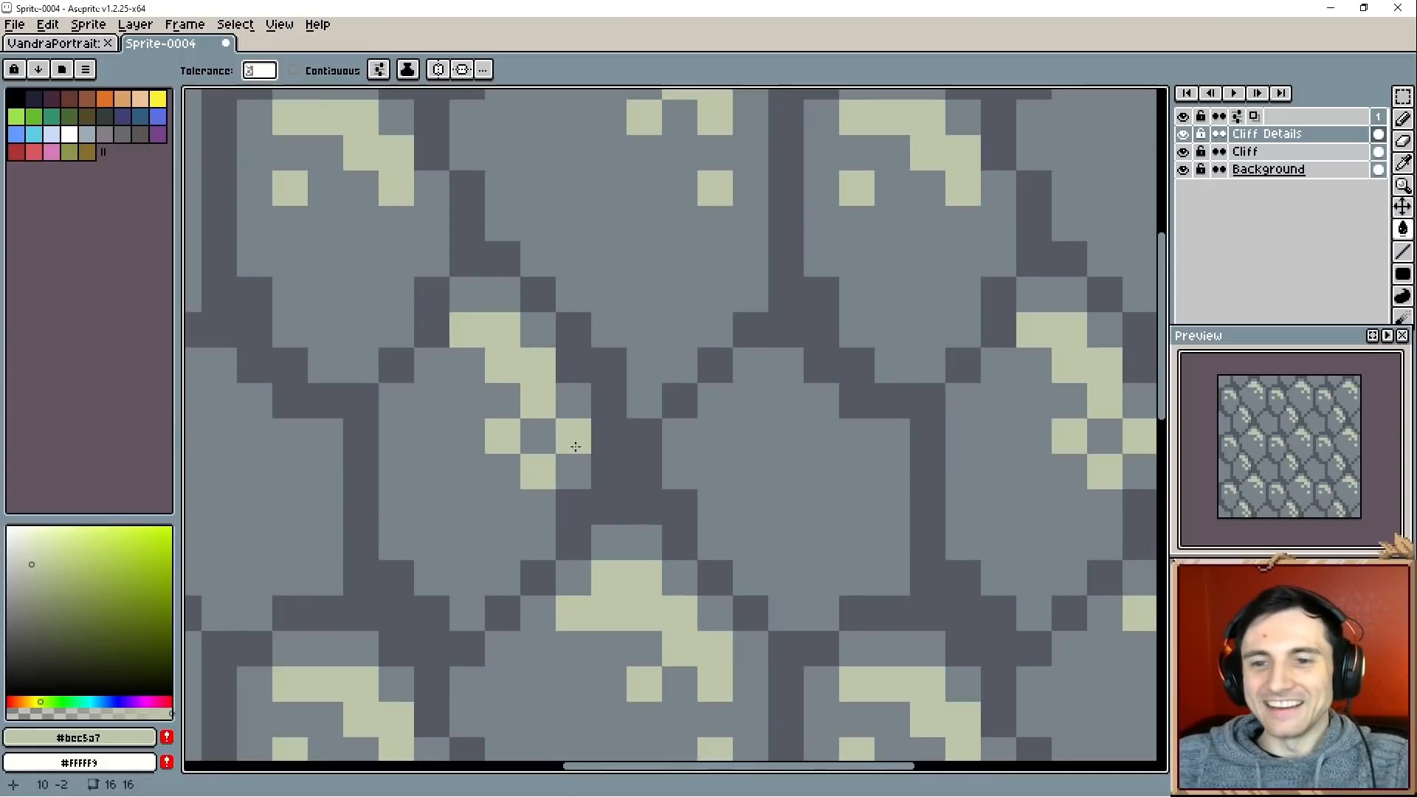
key(ctrl+z)
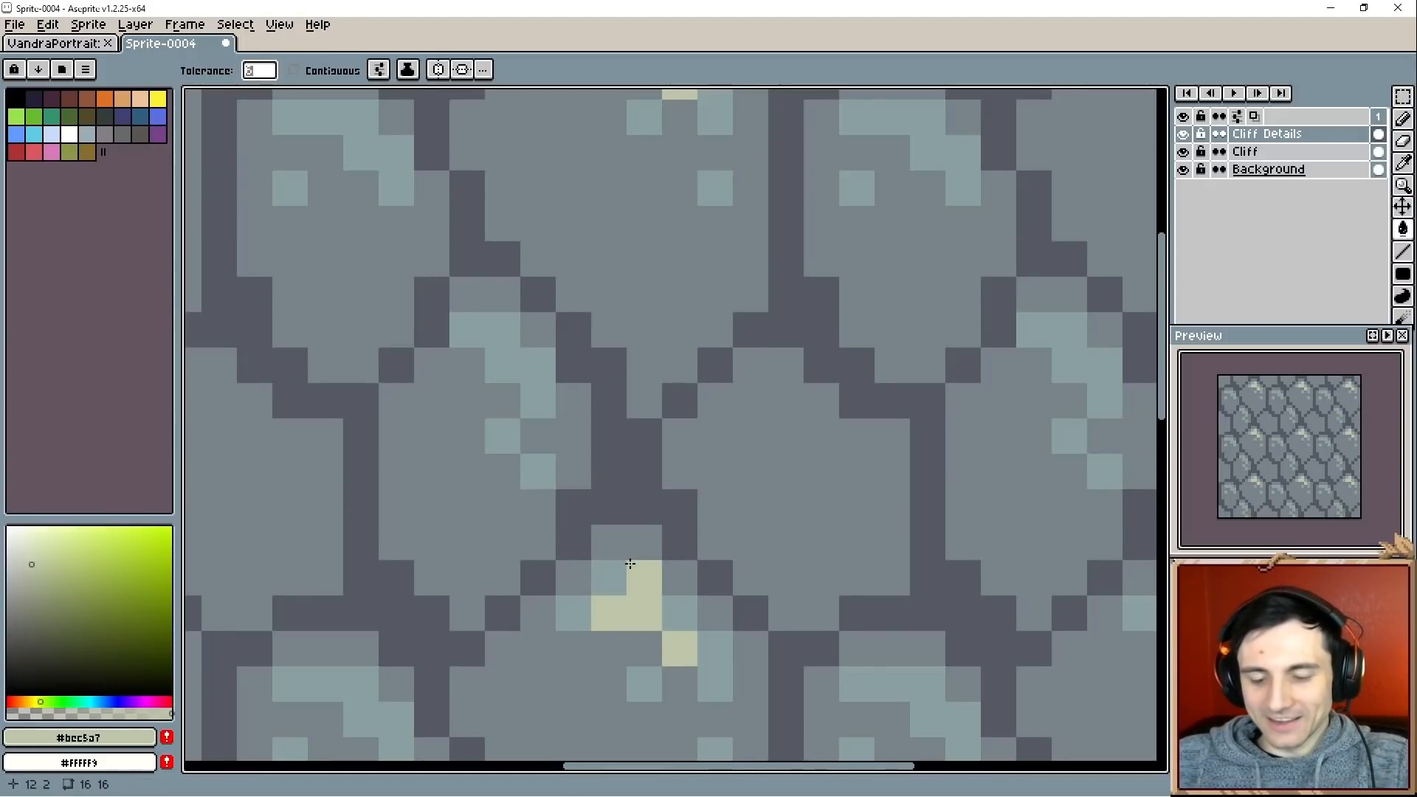
Paint two diagonal #bec5a7 accent pixels on the narrower stone's highlight with the Pencil, and cover its inner isolated highlight pixel with #77838b.
key(b)
click(511, 358)
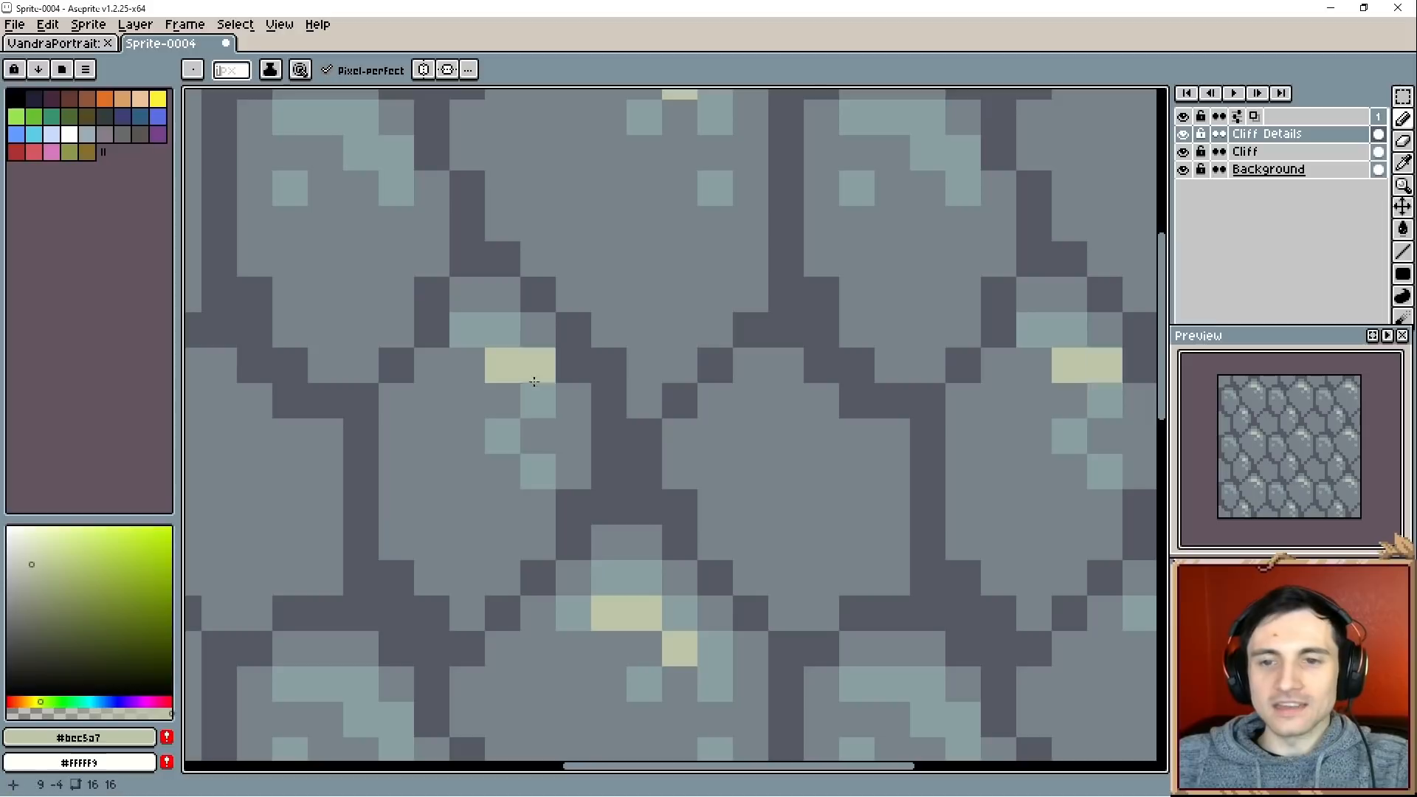
mouse_move(489, 439)
mouse_down()
mouse_move(502, 458)
mouse_move(465, 466)
mouse_up()
click(545, 421)
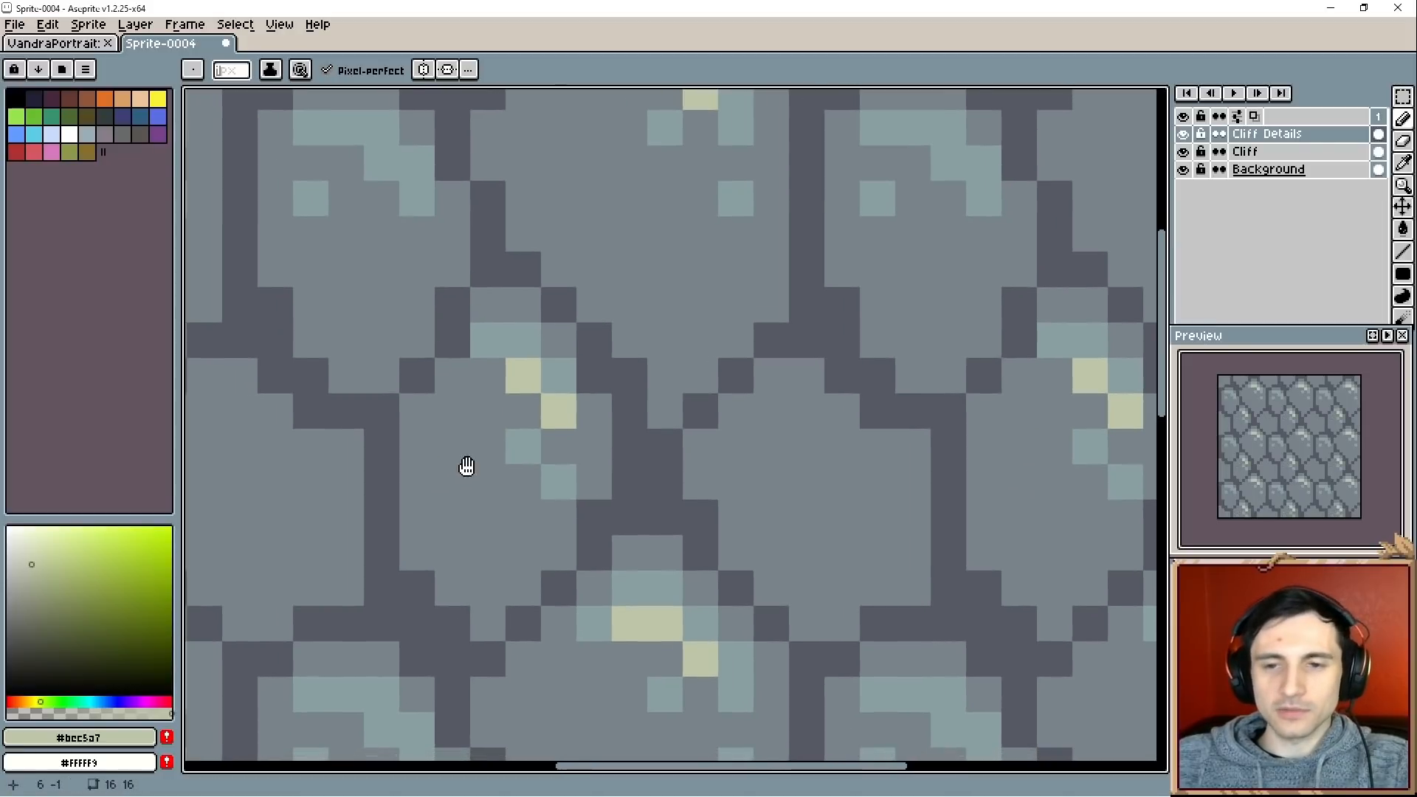
alt+click(490, 436)
click(519, 442)
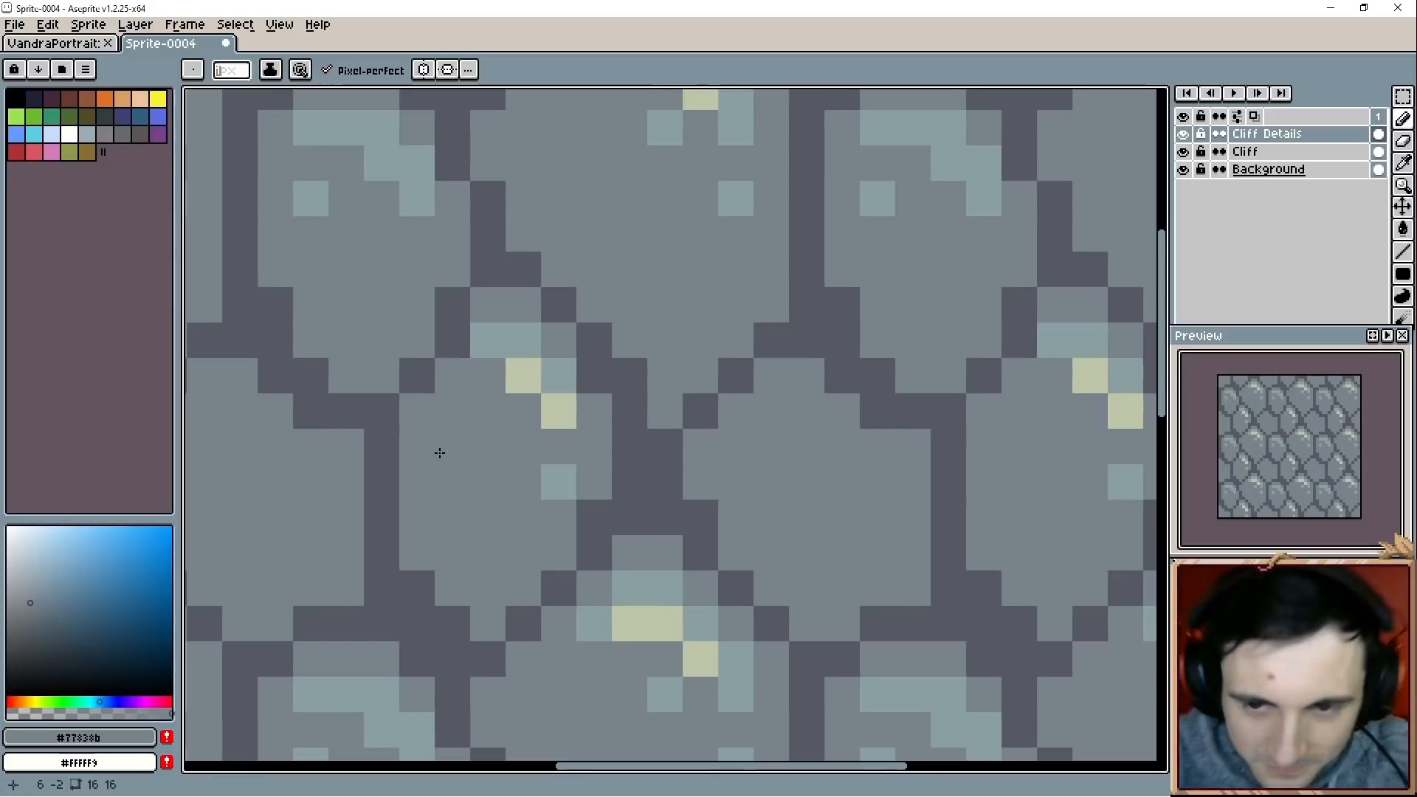
Sample the yellowish accent #bec5a7 and paint a single accent pixel on the rounded stone's highlight with the Pencil.
drag(382, 313, 405, 465)
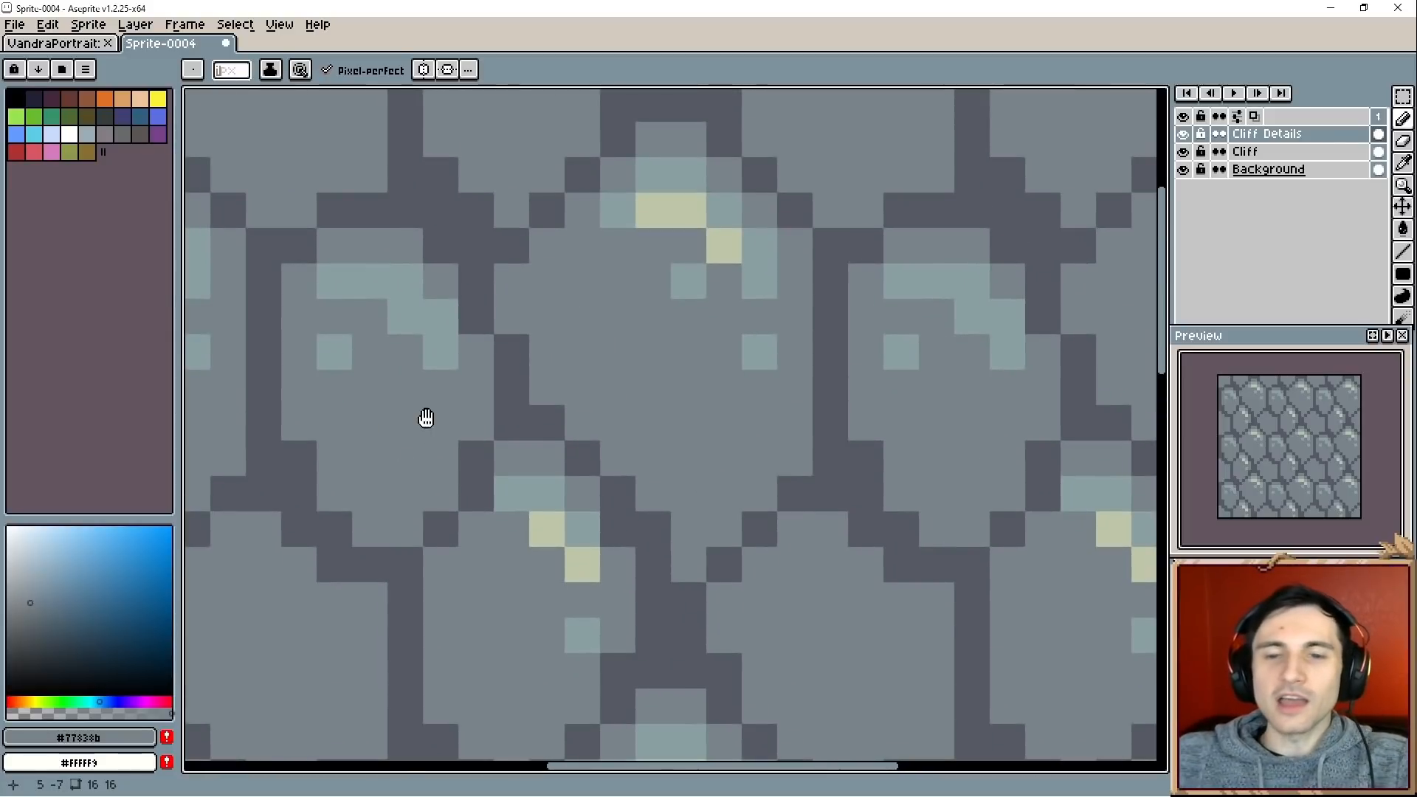
drag(427, 418, 458, 423)
alt+click(612, 568)
click(577, 533)
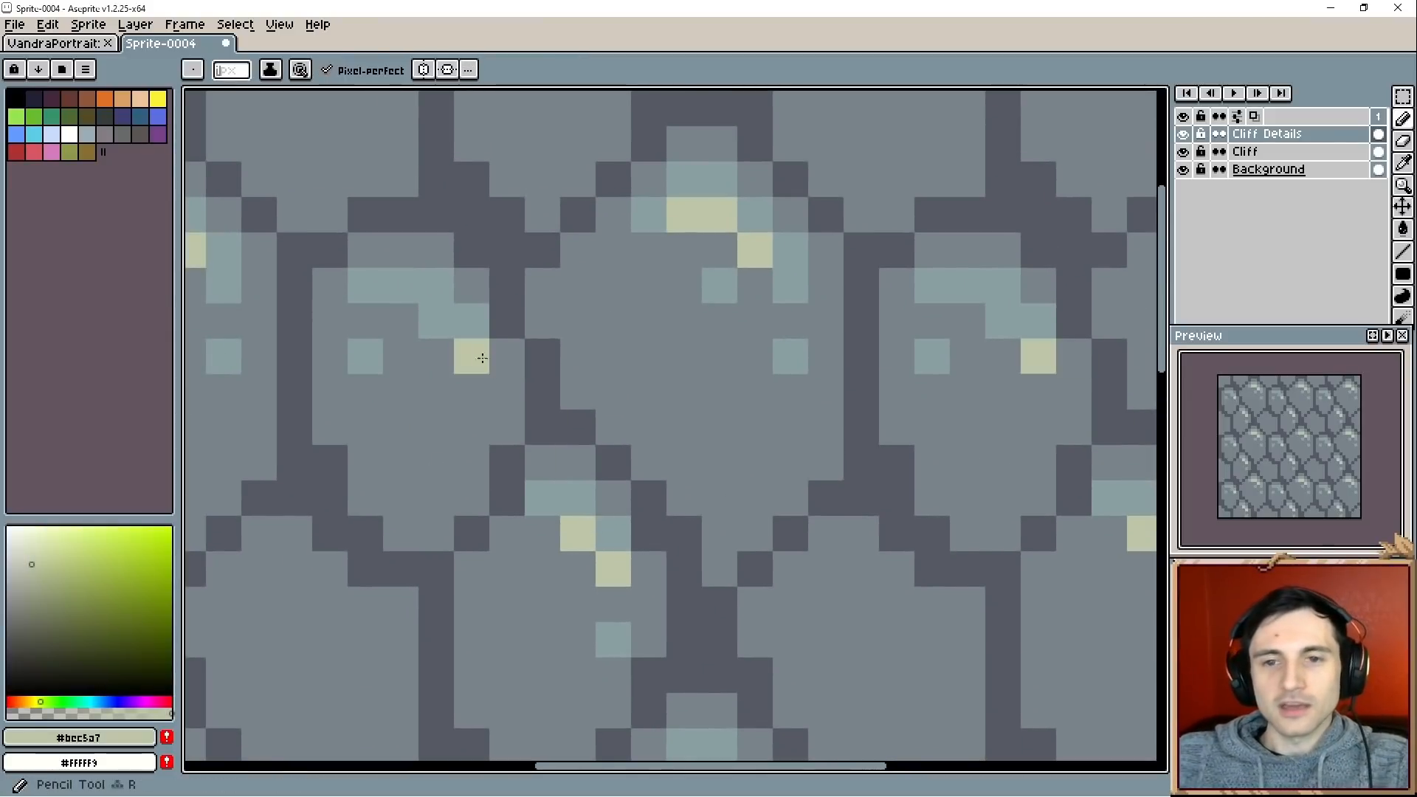
click(435, 320)
Add a diagonal blue-green highlight with two #bec5a7 accent pixels to the remaining unlit stone.
drag(633, 347, 688, 528)
drag(592, 396, 491, 96)
drag(669, 741, 649, 520)
drag(647, 647, 635, 346)
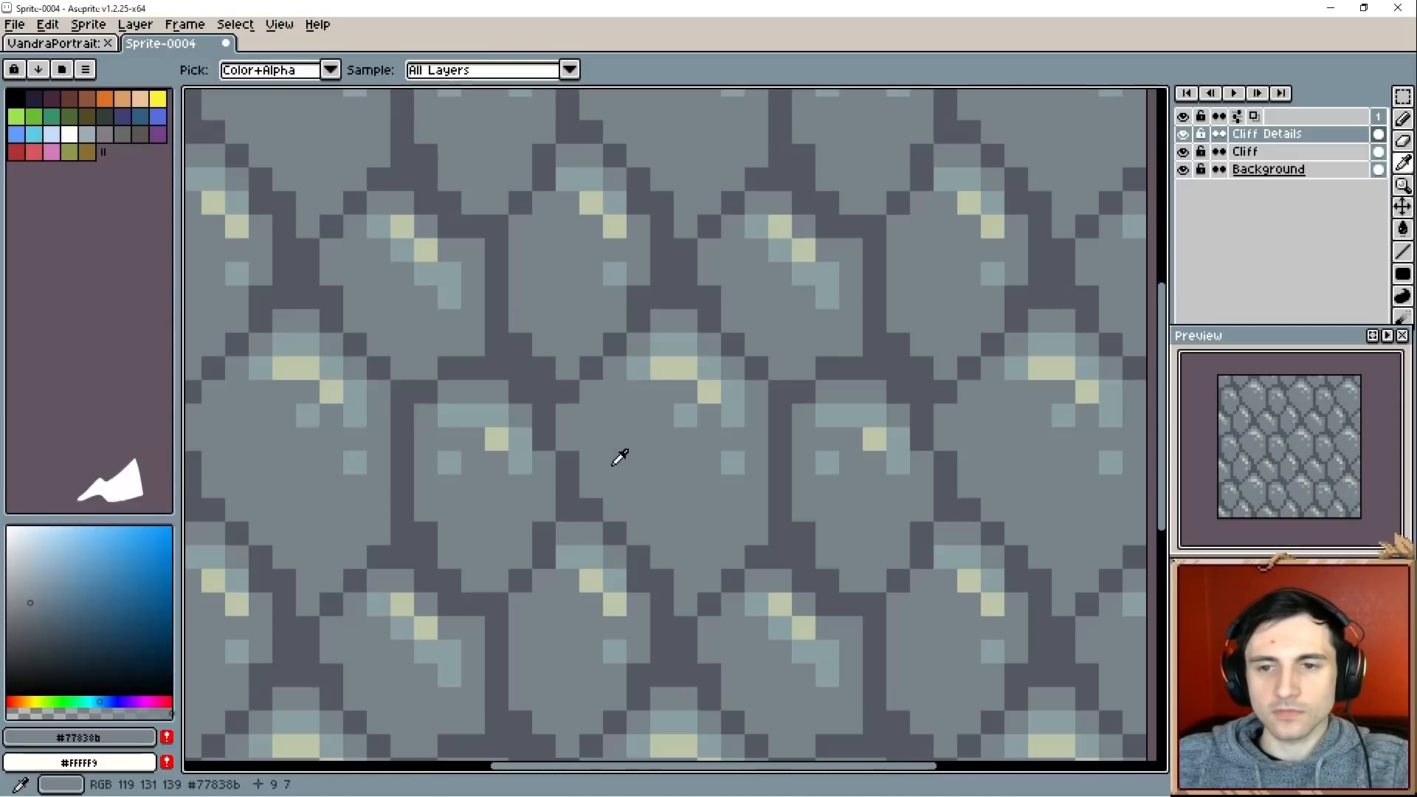
Choose a darker bluish shadow colour (hue 217°, saturation 20, value 46) and shade the large stone's lower-left edge and pointed base.
key(b)
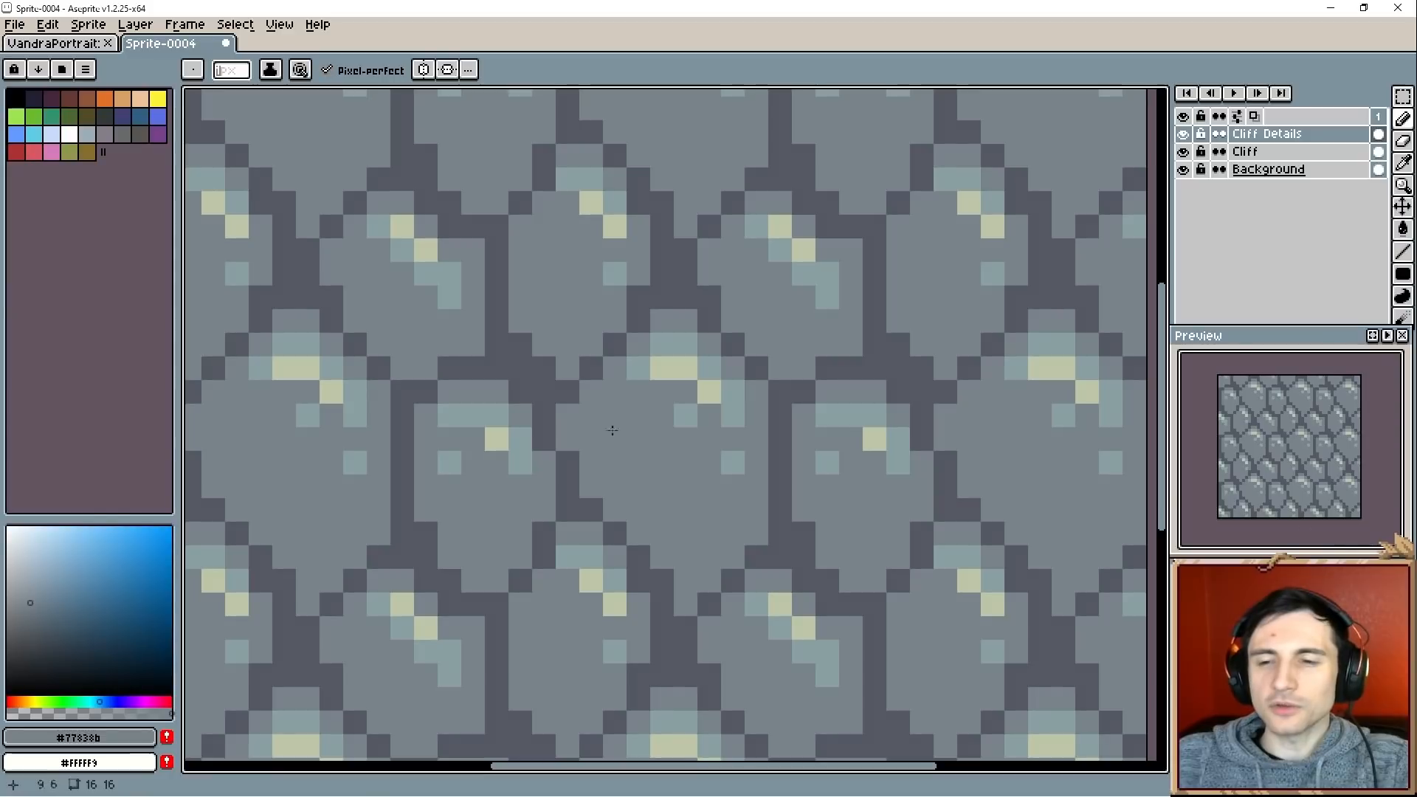
click(40, 615)
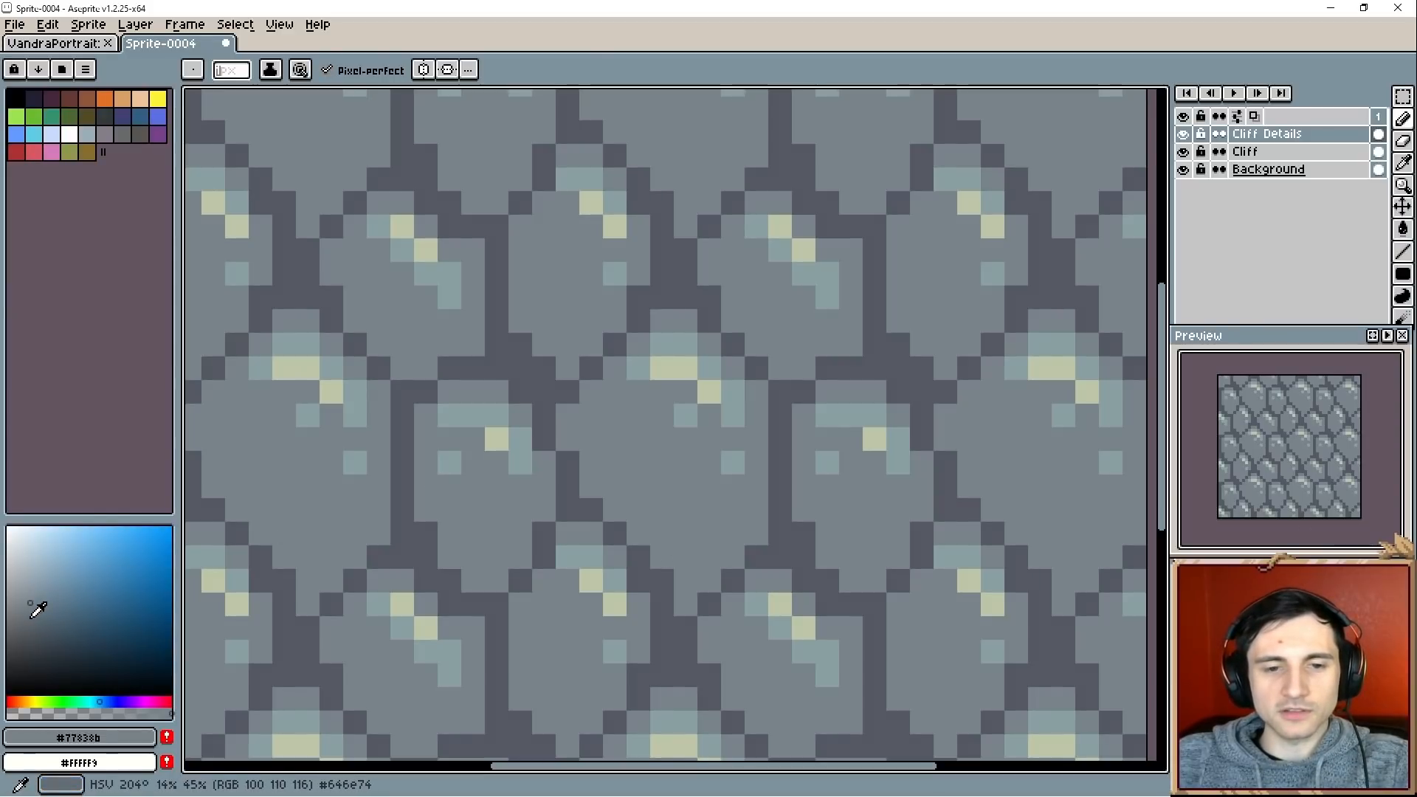
key(g)
scroll(415, 383, up, 3)
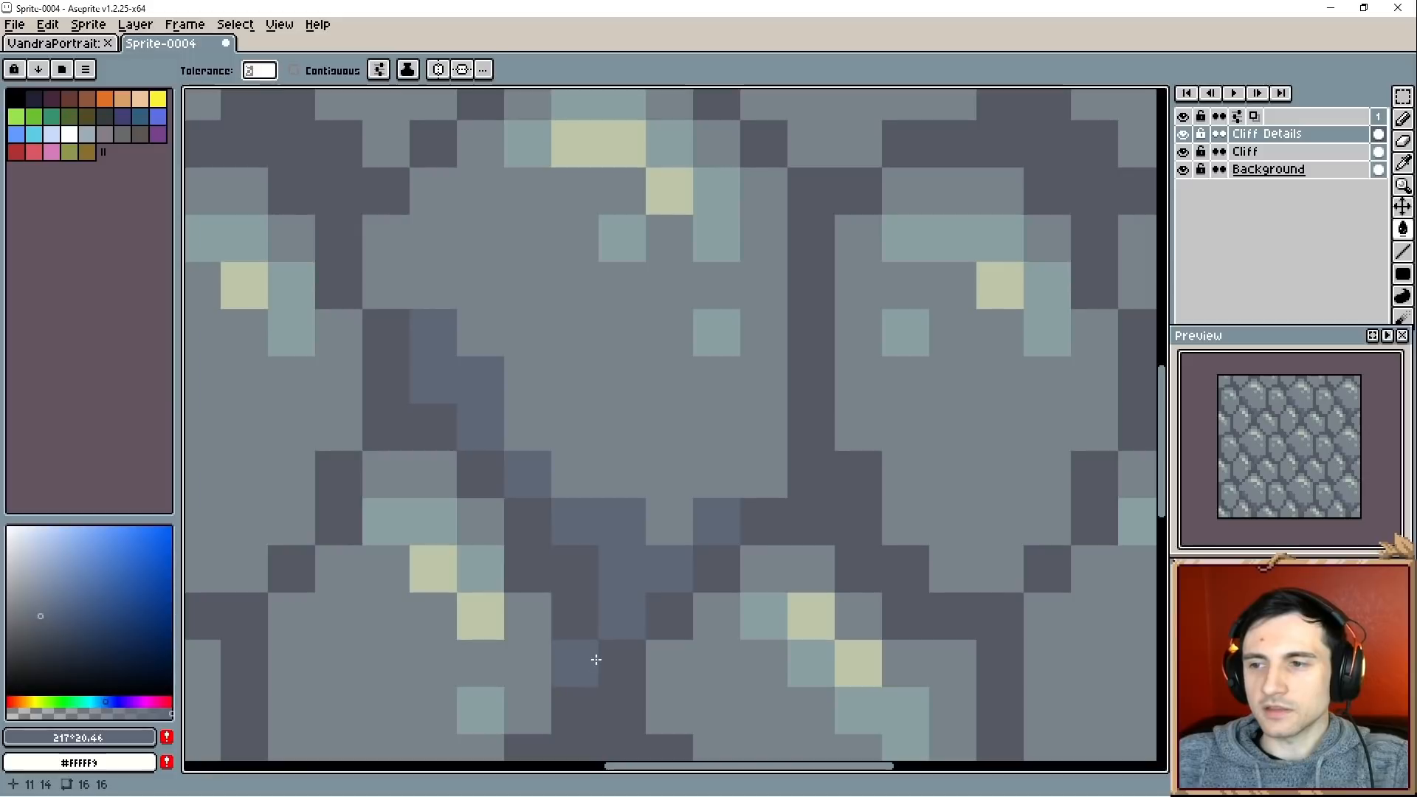
Try recolouring the large stone's shadow to hue 217°, saturation 17, value 49 with a fill, then undo it.
click(35, 612)
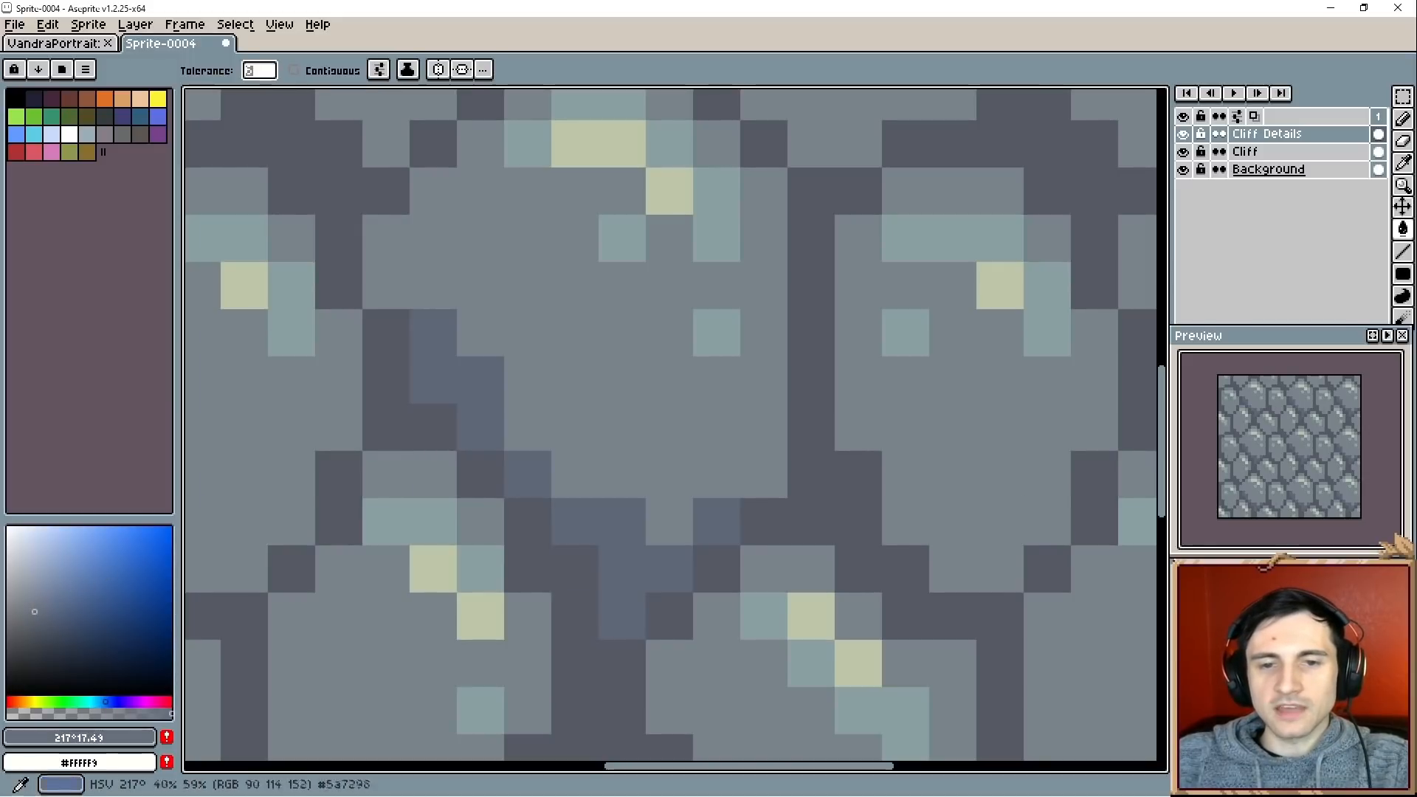
click(441, 379)
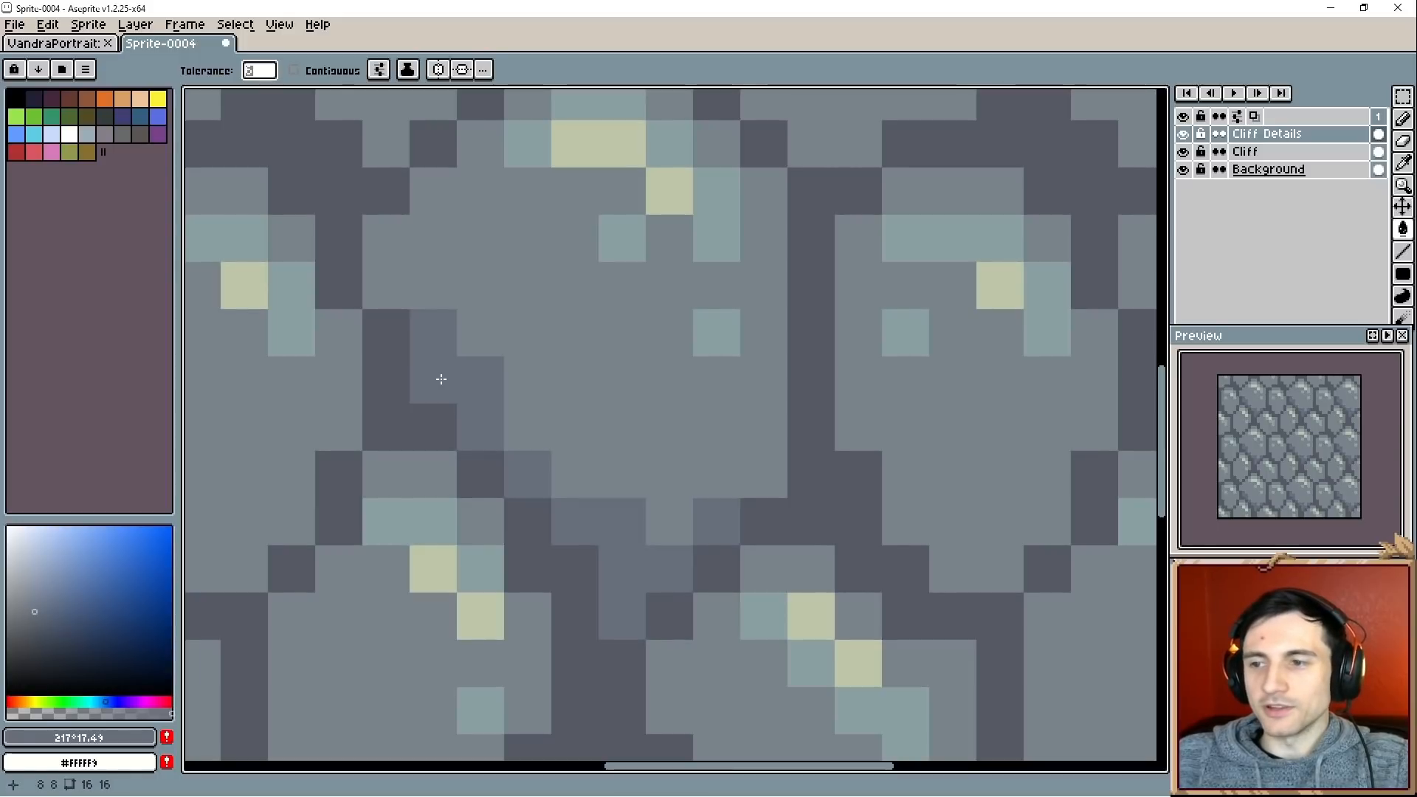
key(ctrl+z)
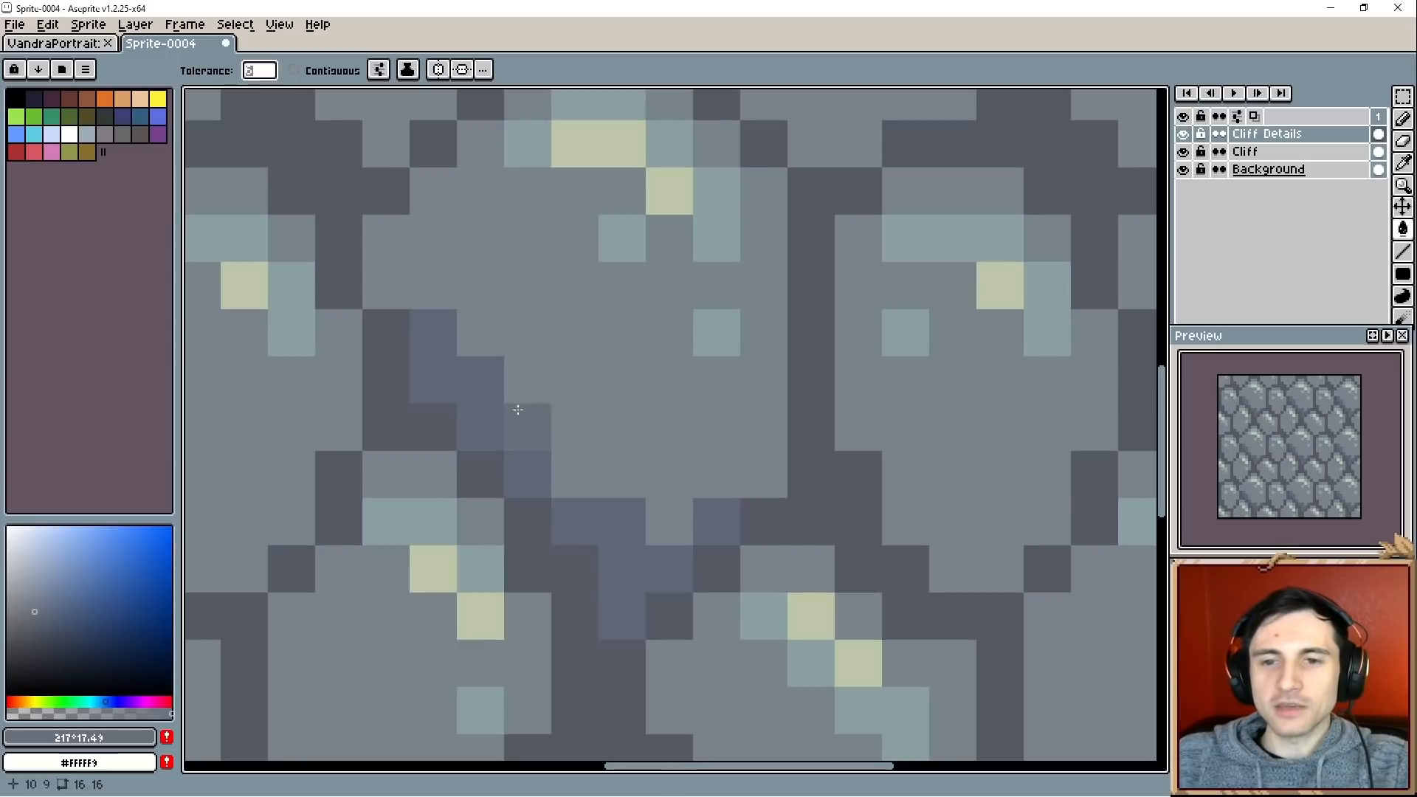
Mix a softer shadow tone by painting the base grey #77838b at reduced opacity over one of the large stone's shadow pixels.
scroll(531, 413, up, 1)
key(alt)
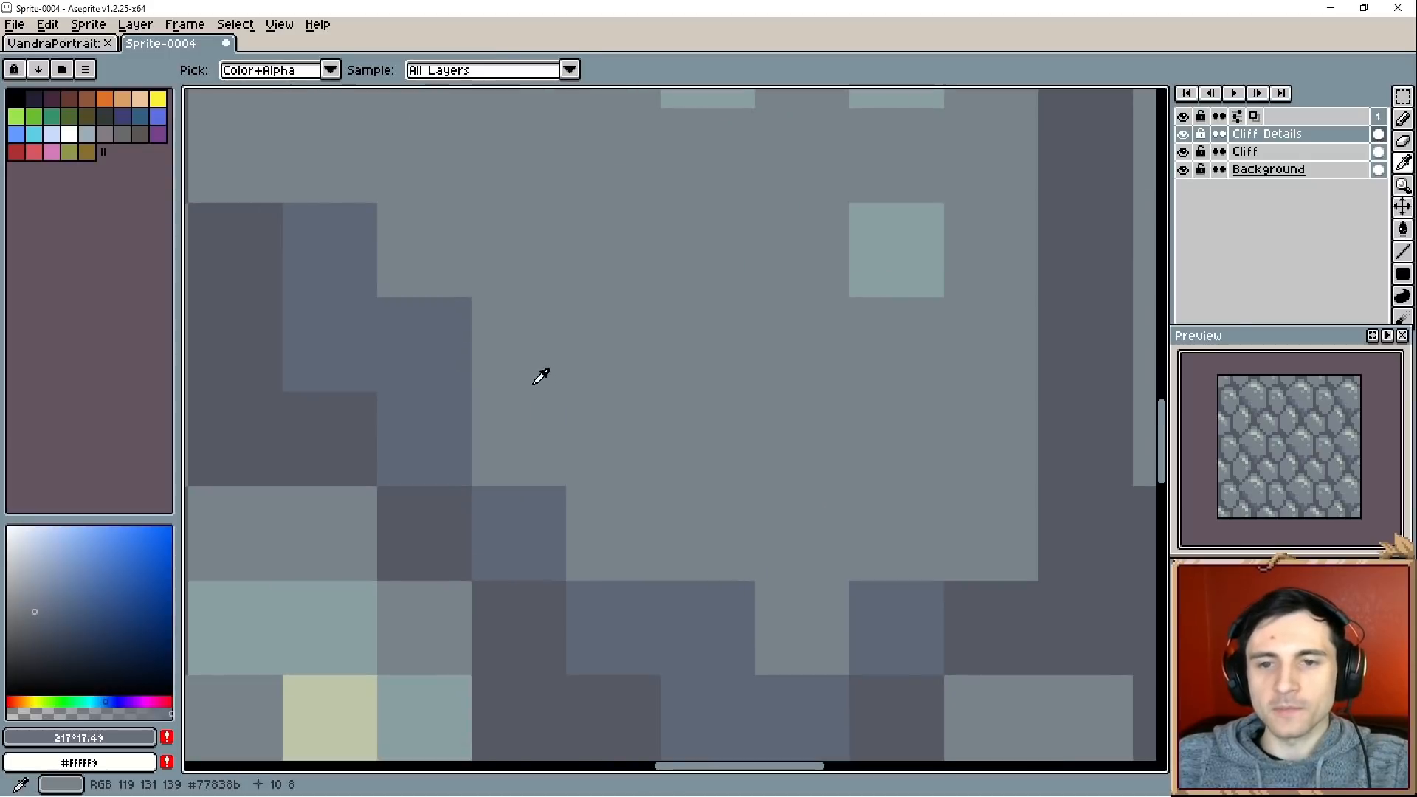
alt+click(540, 383)
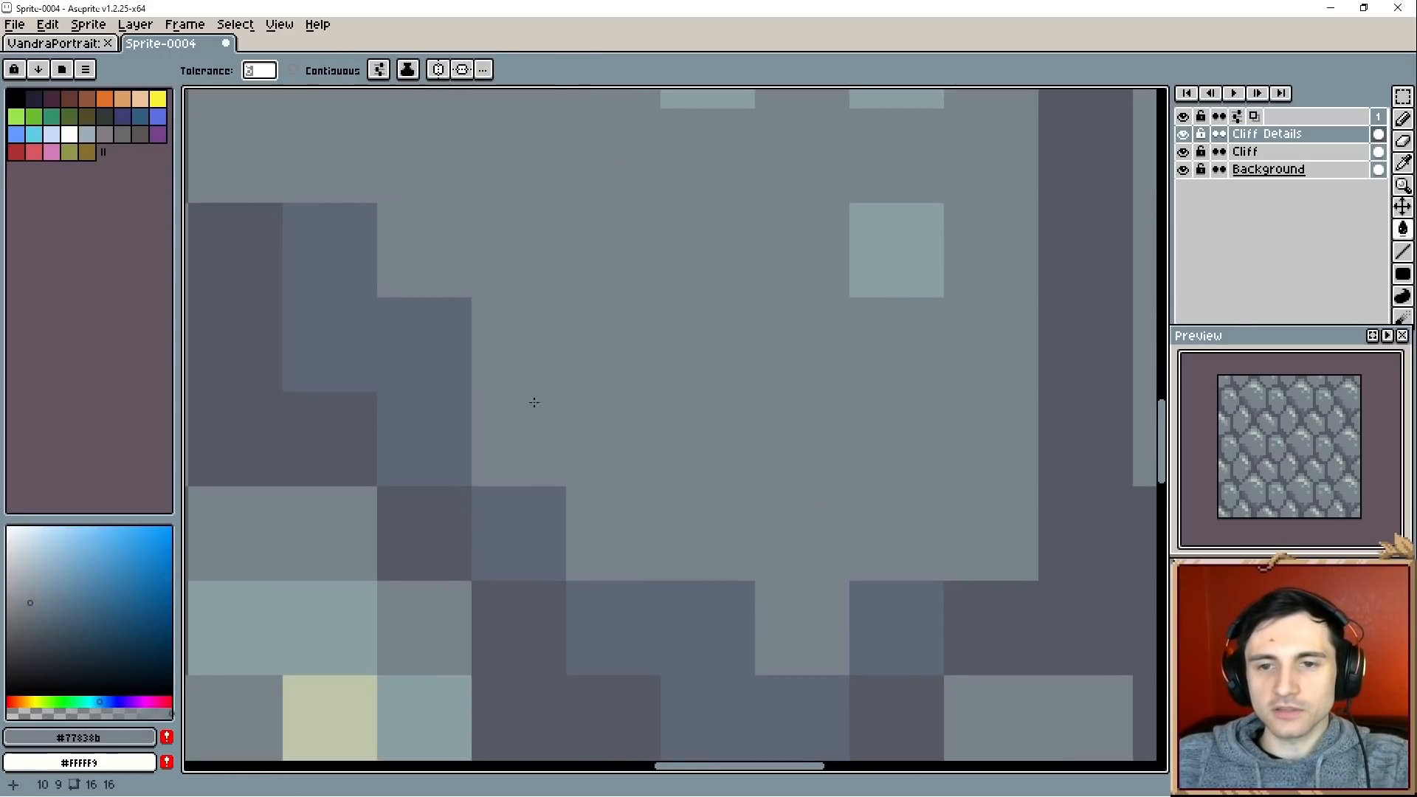
click(81, 713)
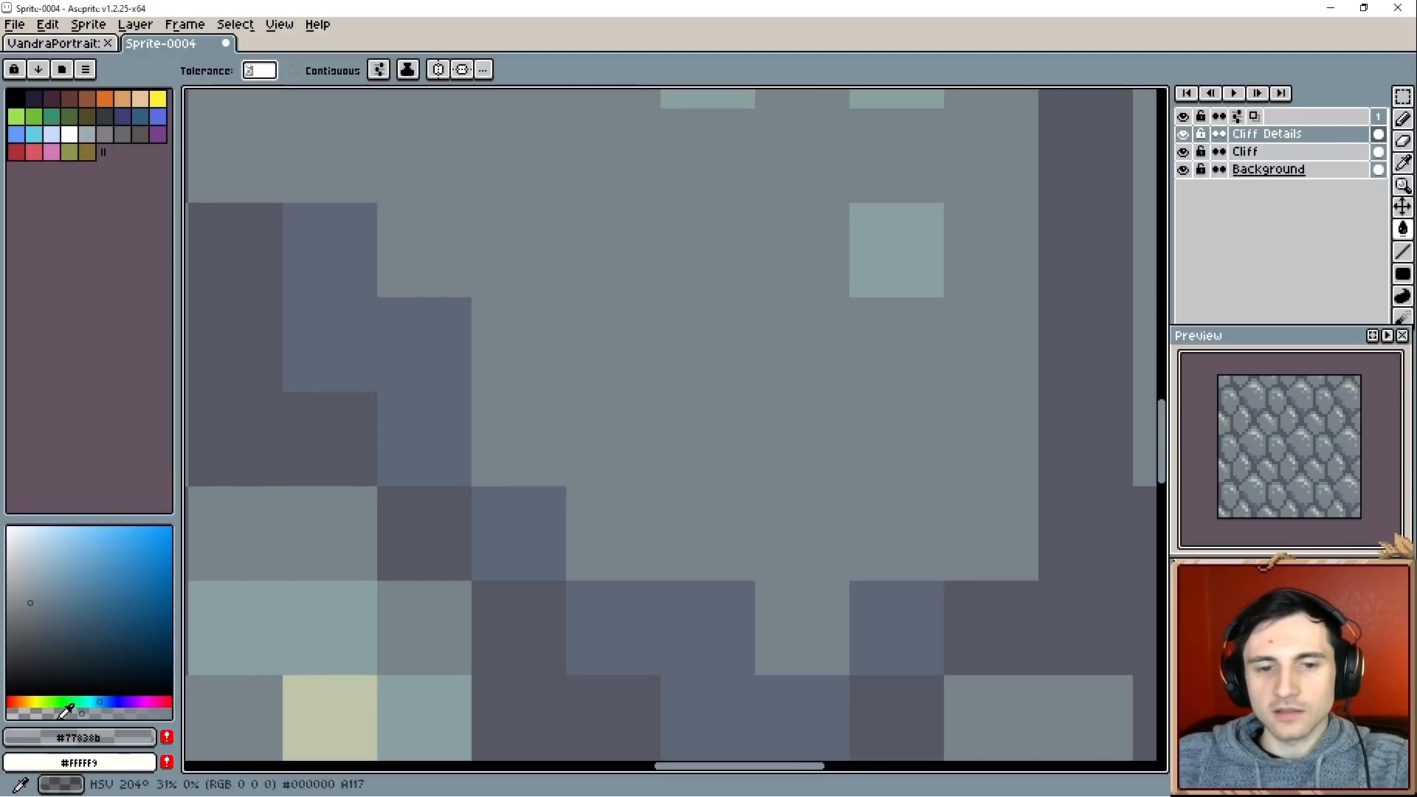
click(38, 711)
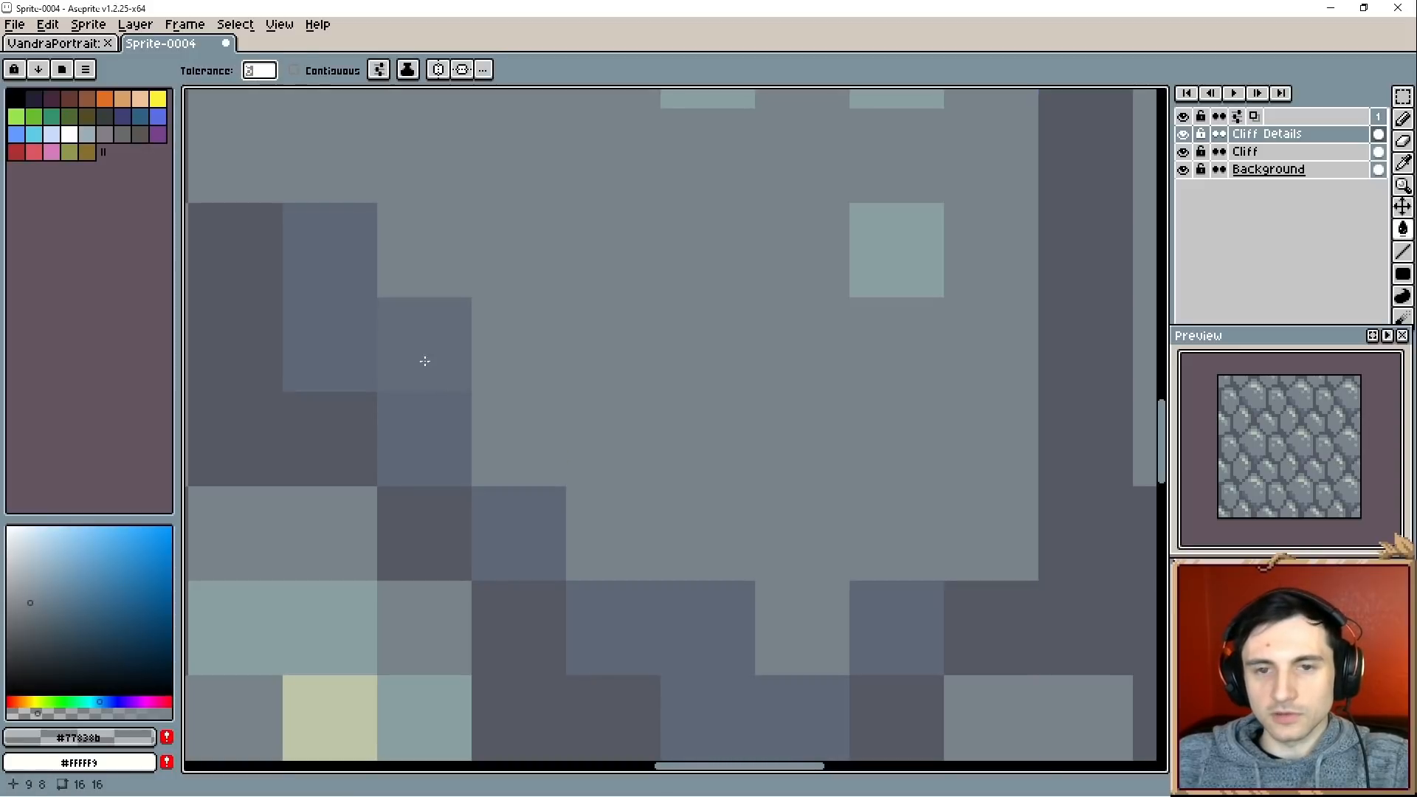
key(b)
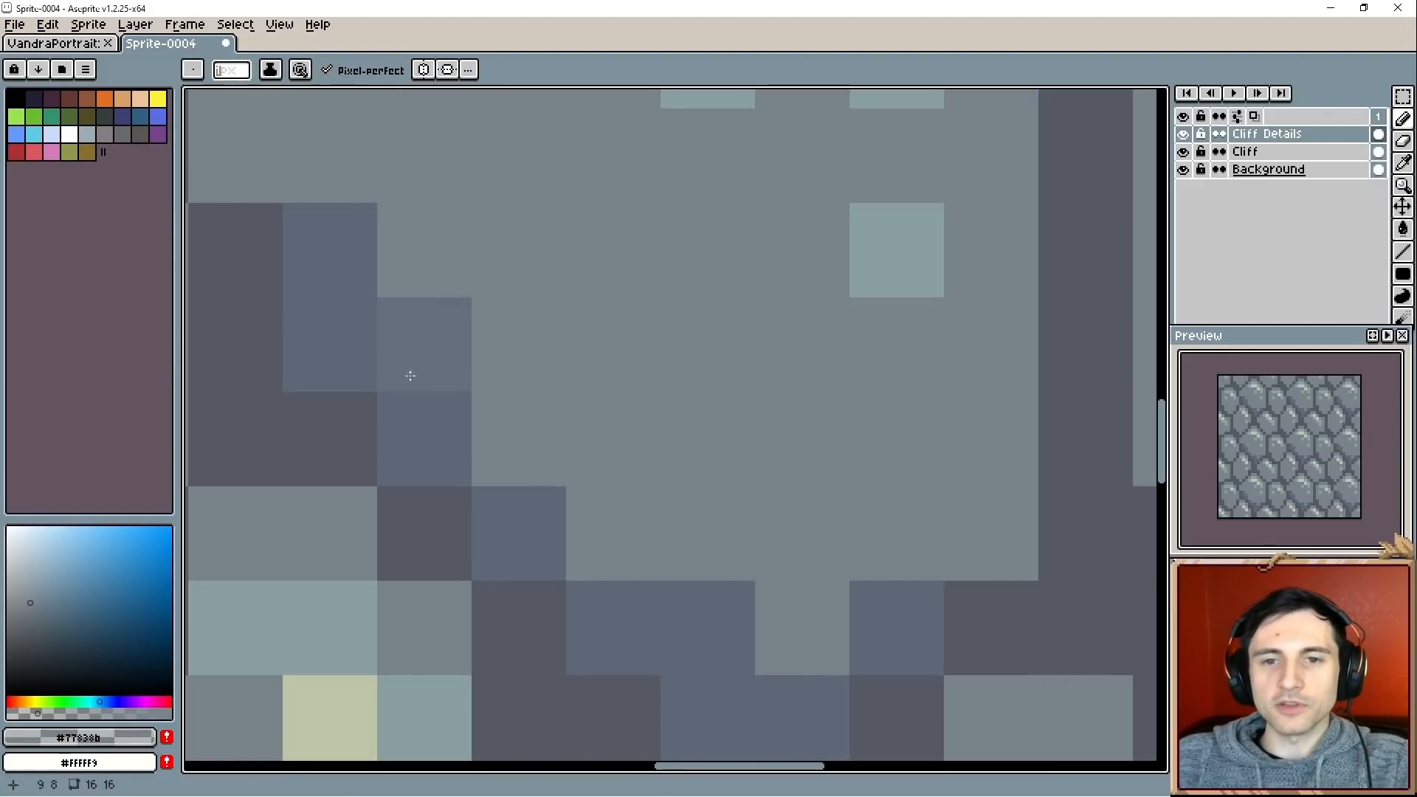
scroll(534, 436, down, 2)
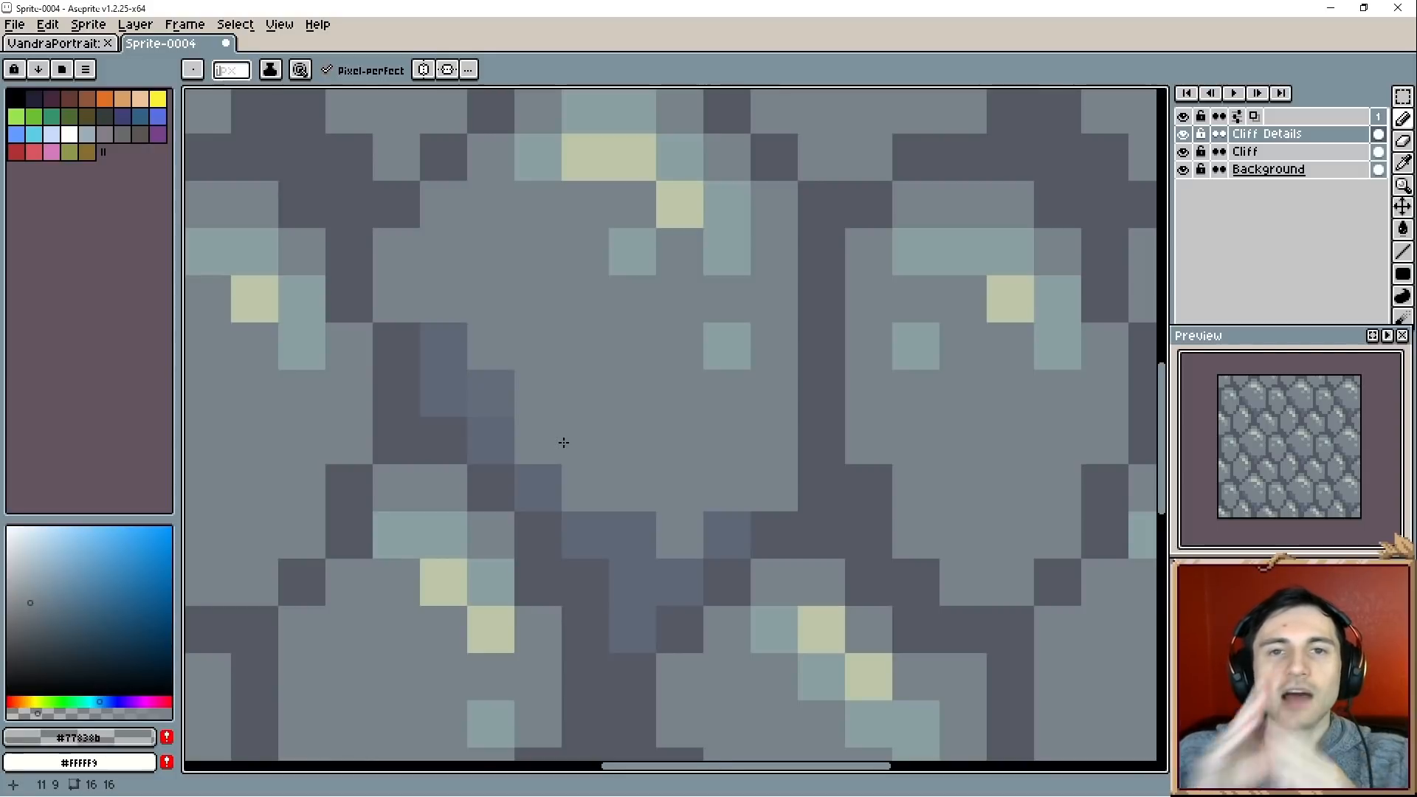
Sample the blended shadow tone #626c7a and fill all of the large stone's shadow pixels with it.
alt+click(484, 387)
key(g)
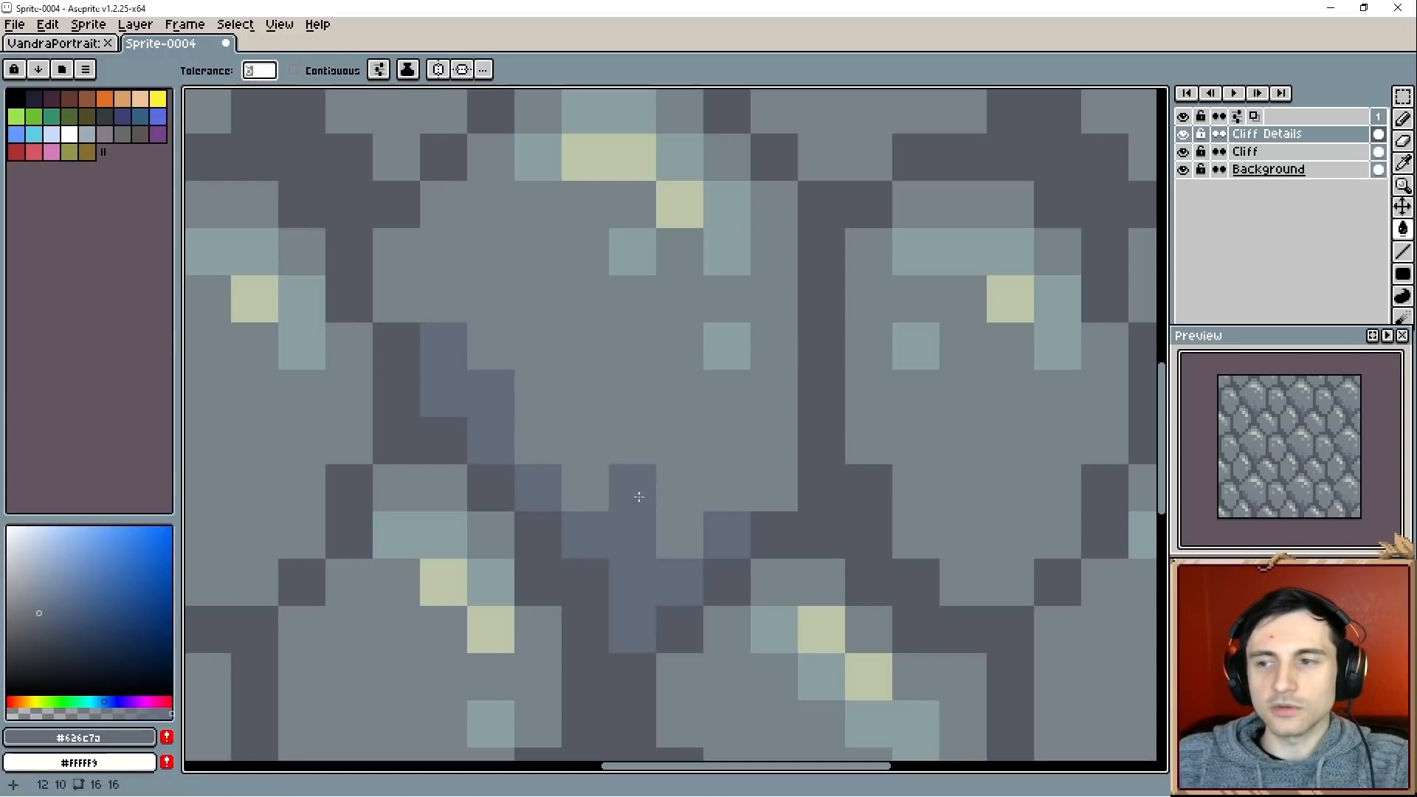
click(636, 671)
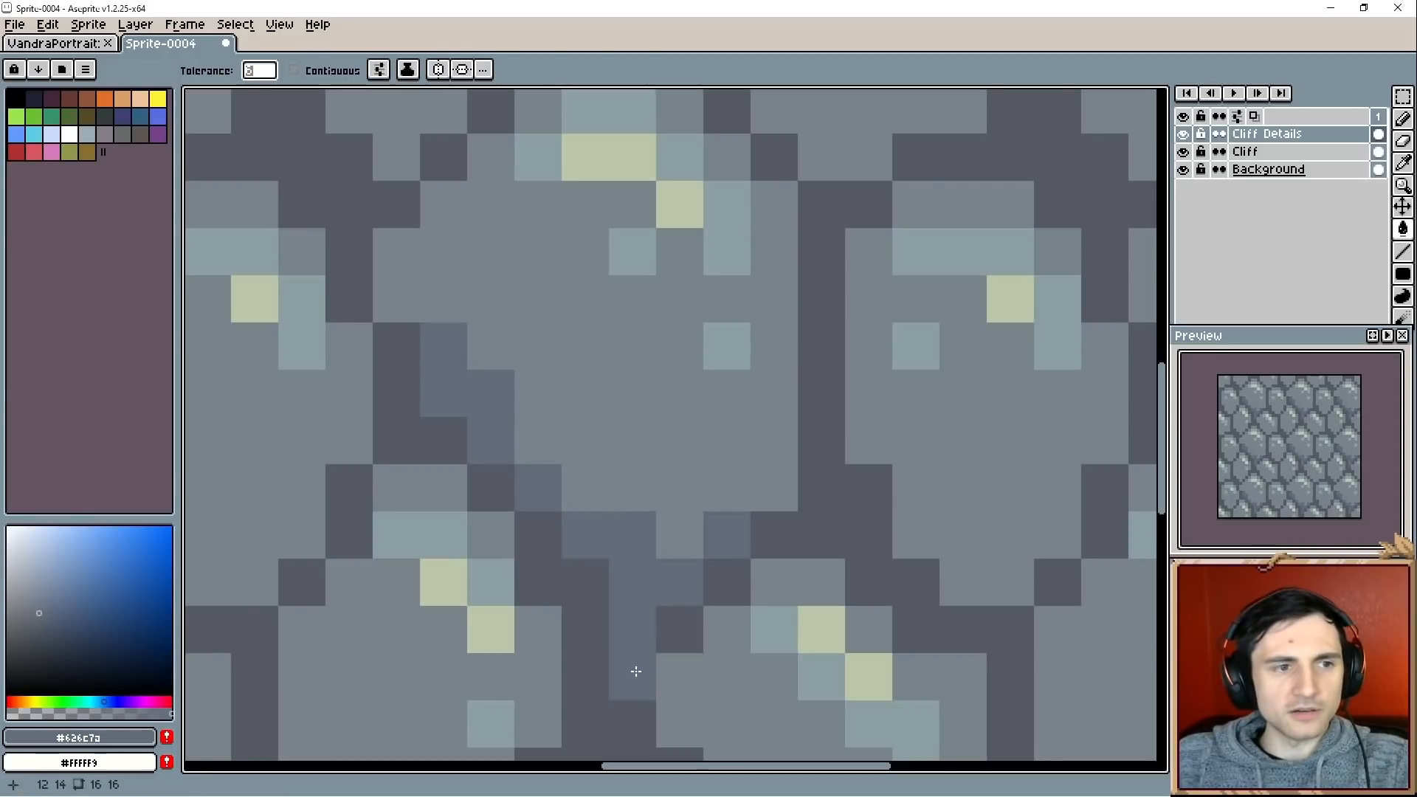
Paint #626c7a shadow pixels along the lower edge and both lower corners of the rounded stone with the Pencil.
drag(635, 670, 886, 558)
key(b)
click(552, 426)
drag(509, 466, 480, 465)
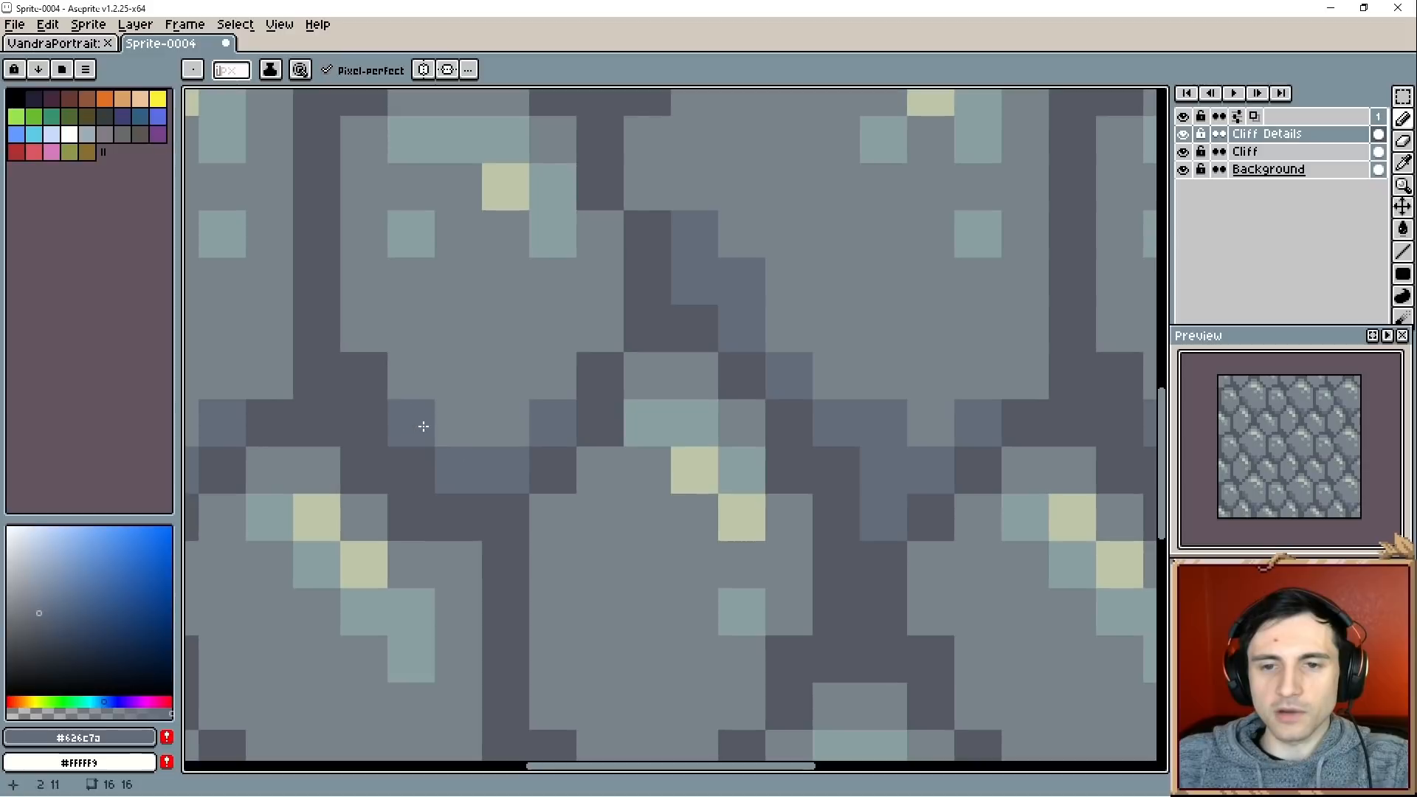
click(364, 329)
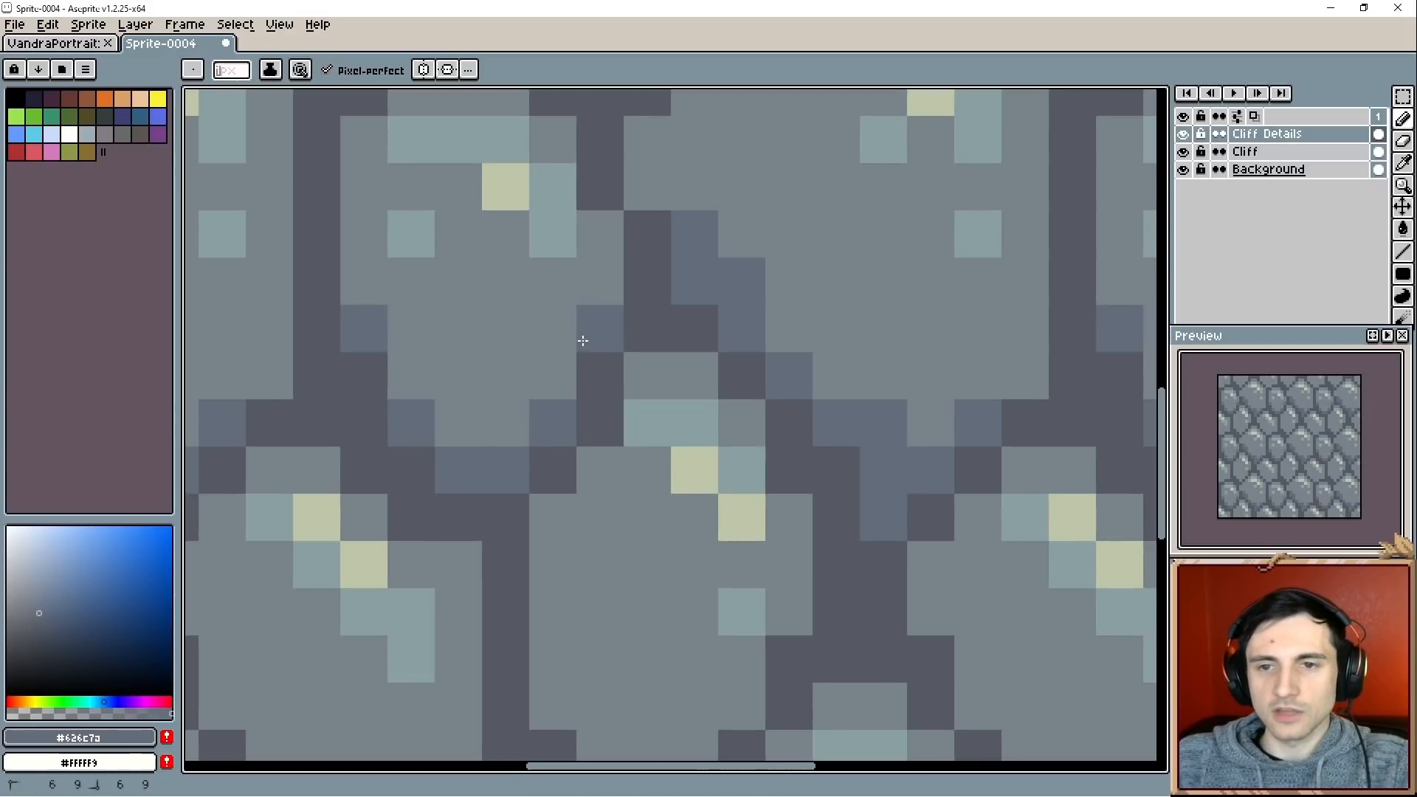
Shade the lower edges of the narrower and tilted stones with #626c7a pixels.
scroll(583, 340, down, 3)
scroll(487, 458, up, 3)
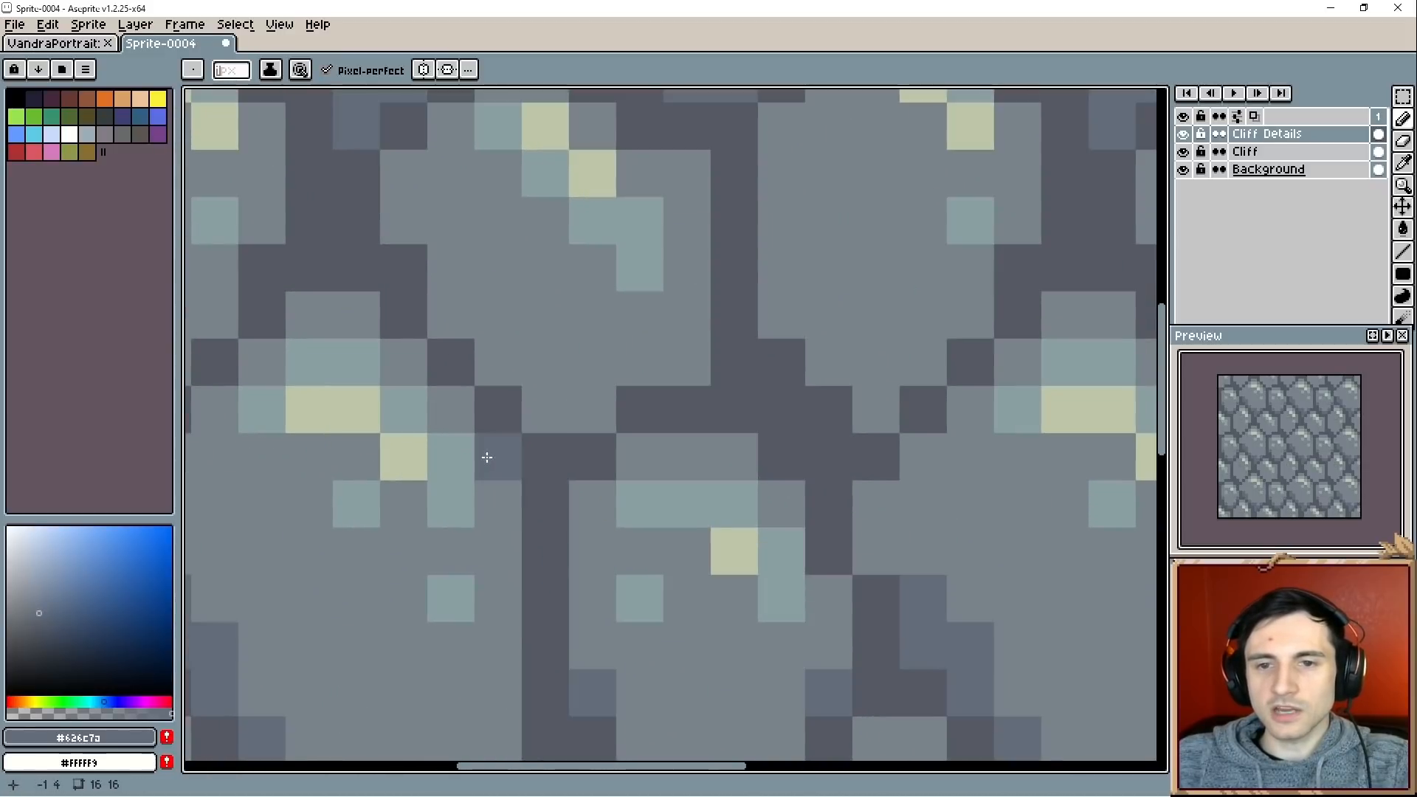
mouse_move(544, 410)
mouse_down()
mouse_move(412, 231)
mouse_move(402, 174)
mouse_up()
scroll(640, 550, down, 3)
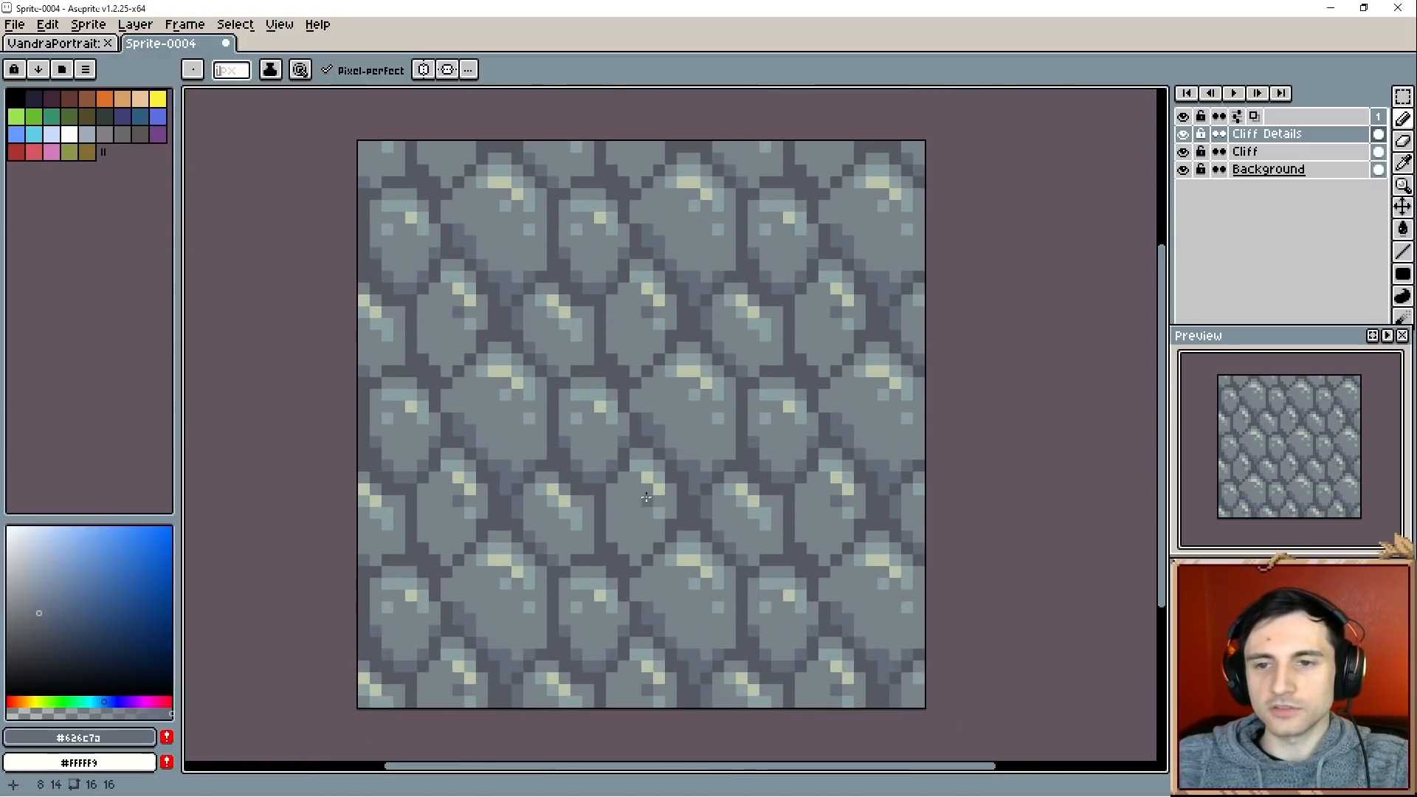
Draw a #626c7a crack up through the large stone's middle and add scattered shadow pixels near its upper-left edge.
scroll(735, 413, up, 1)
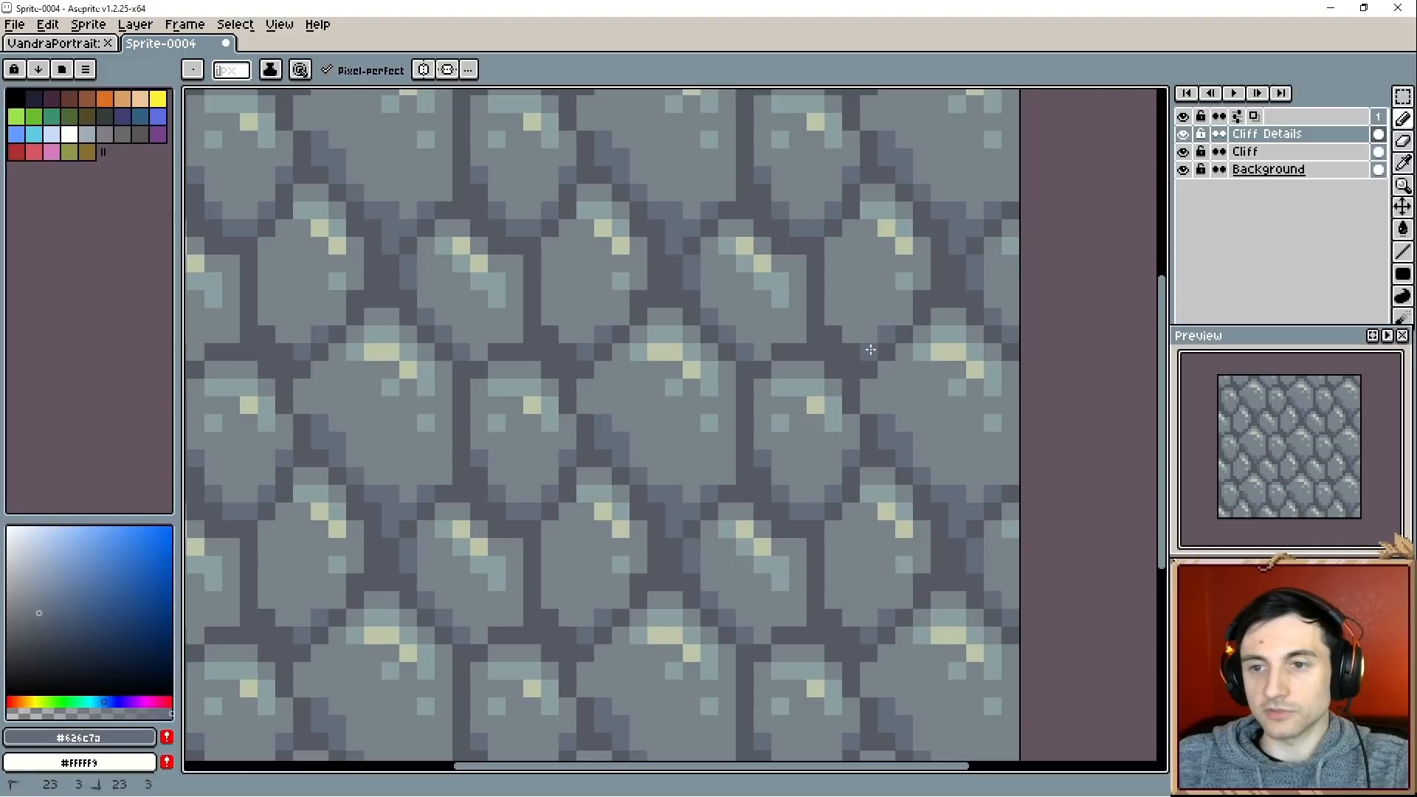
drag(680, 477, 616, 460)
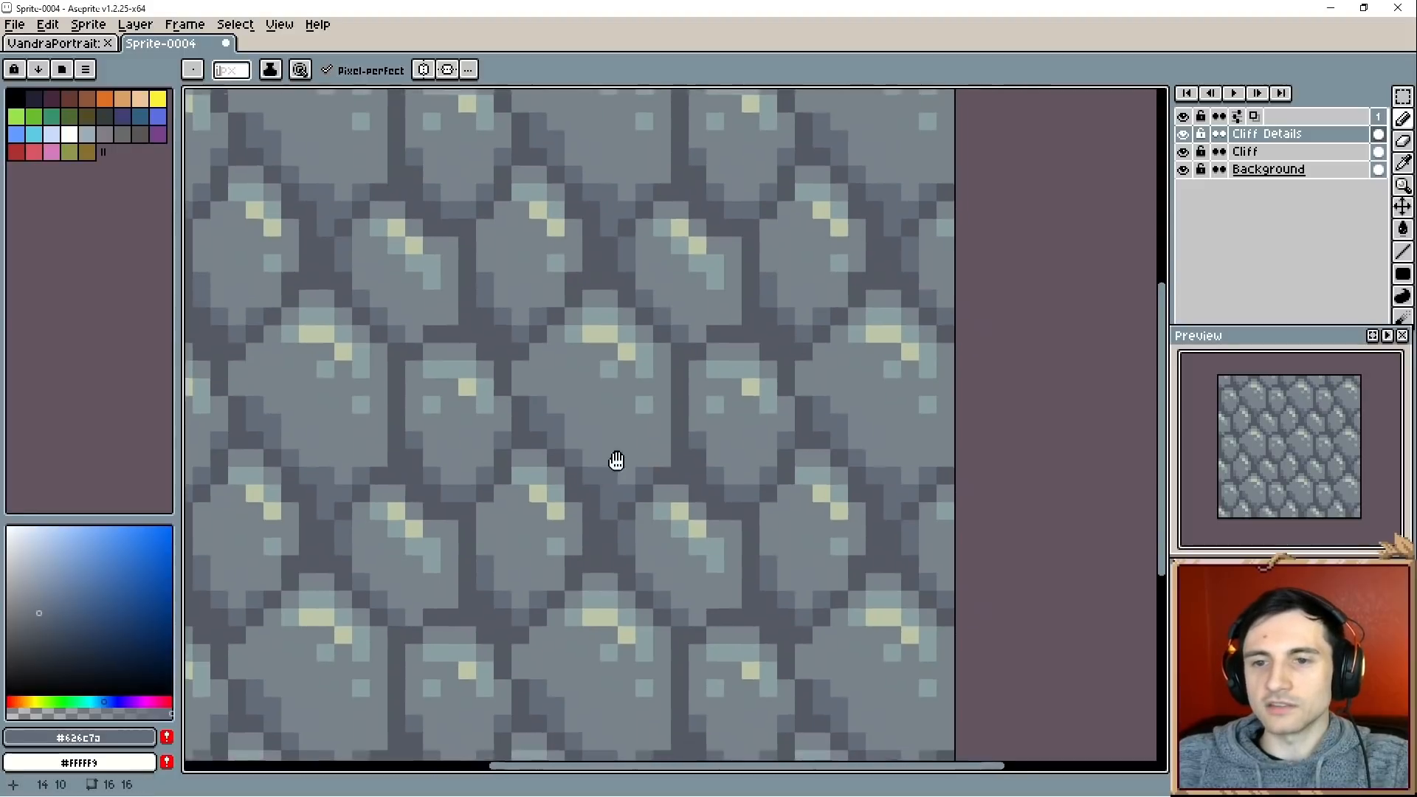
scroll(616, 460, up, 1)
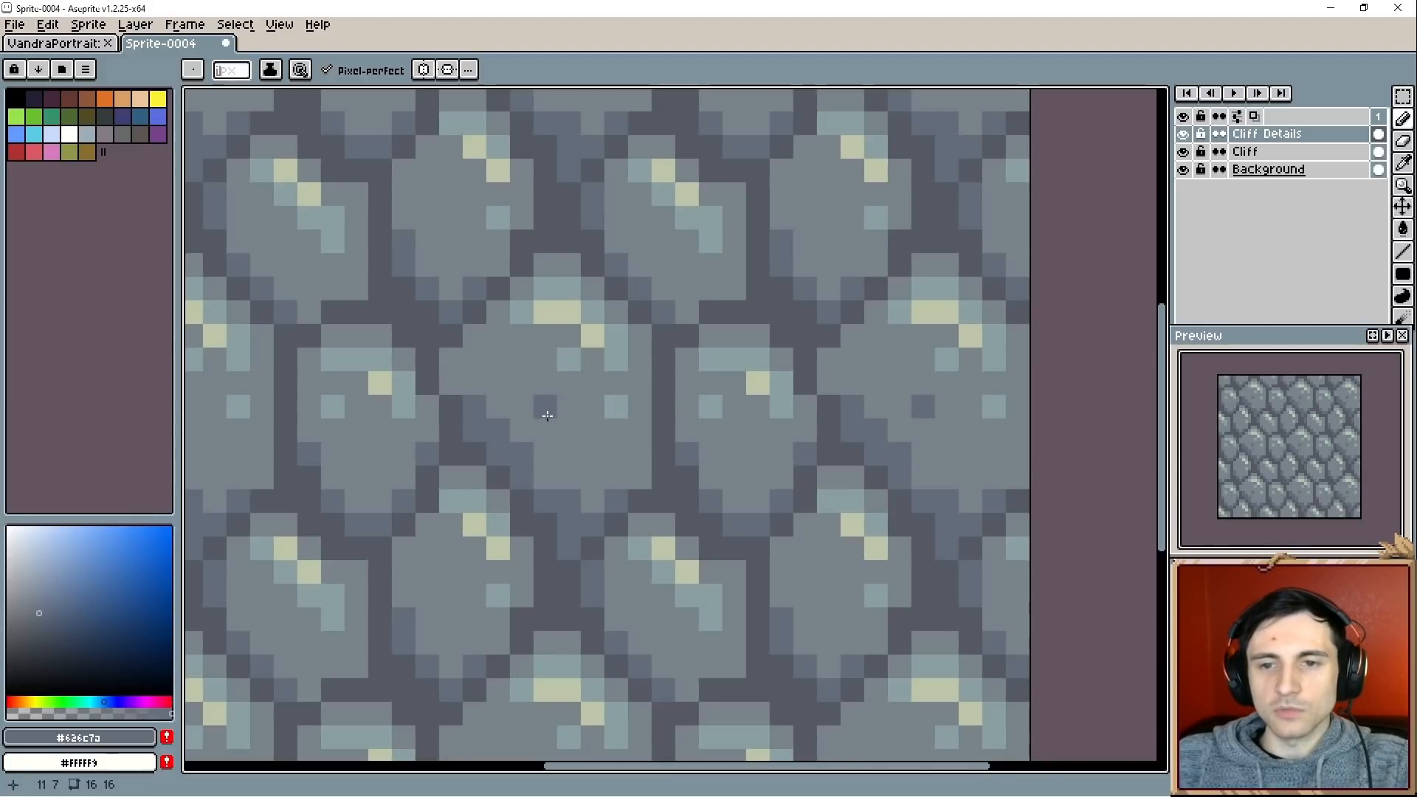
mouse_move(543, 402)
mouse_down()
mouse_move(546, 476)
mouse_move(564, 485)
mouse_up()
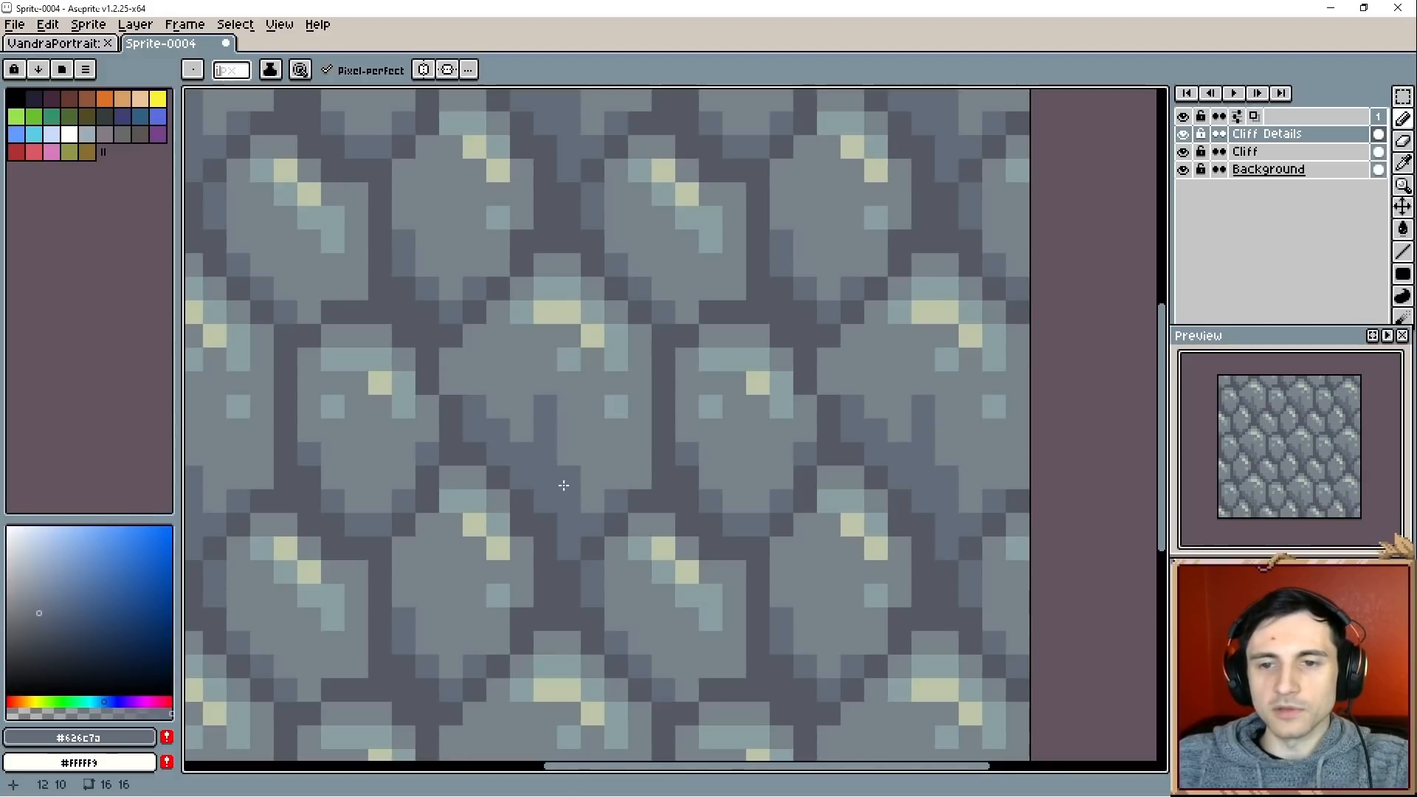
click(562, 386)
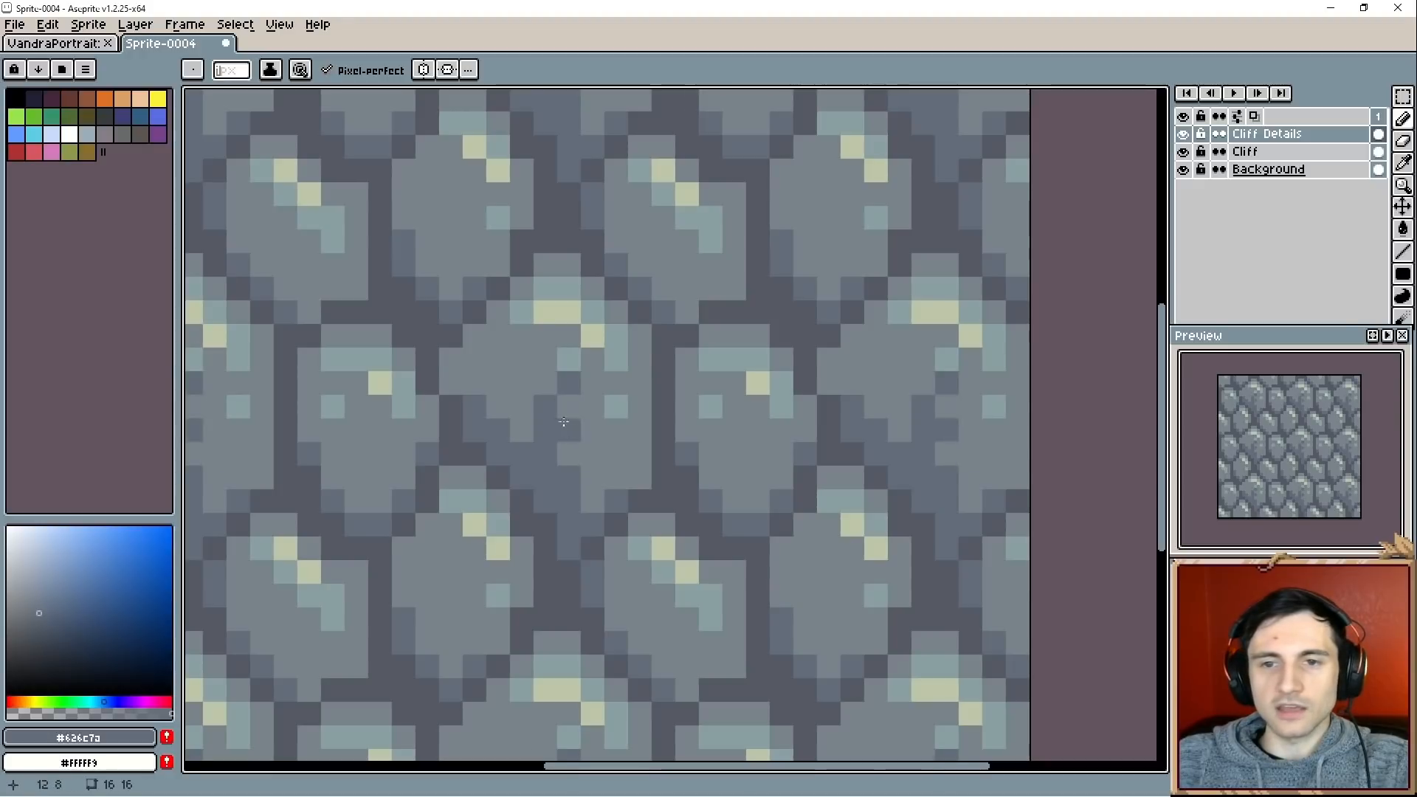
click(546, 338)
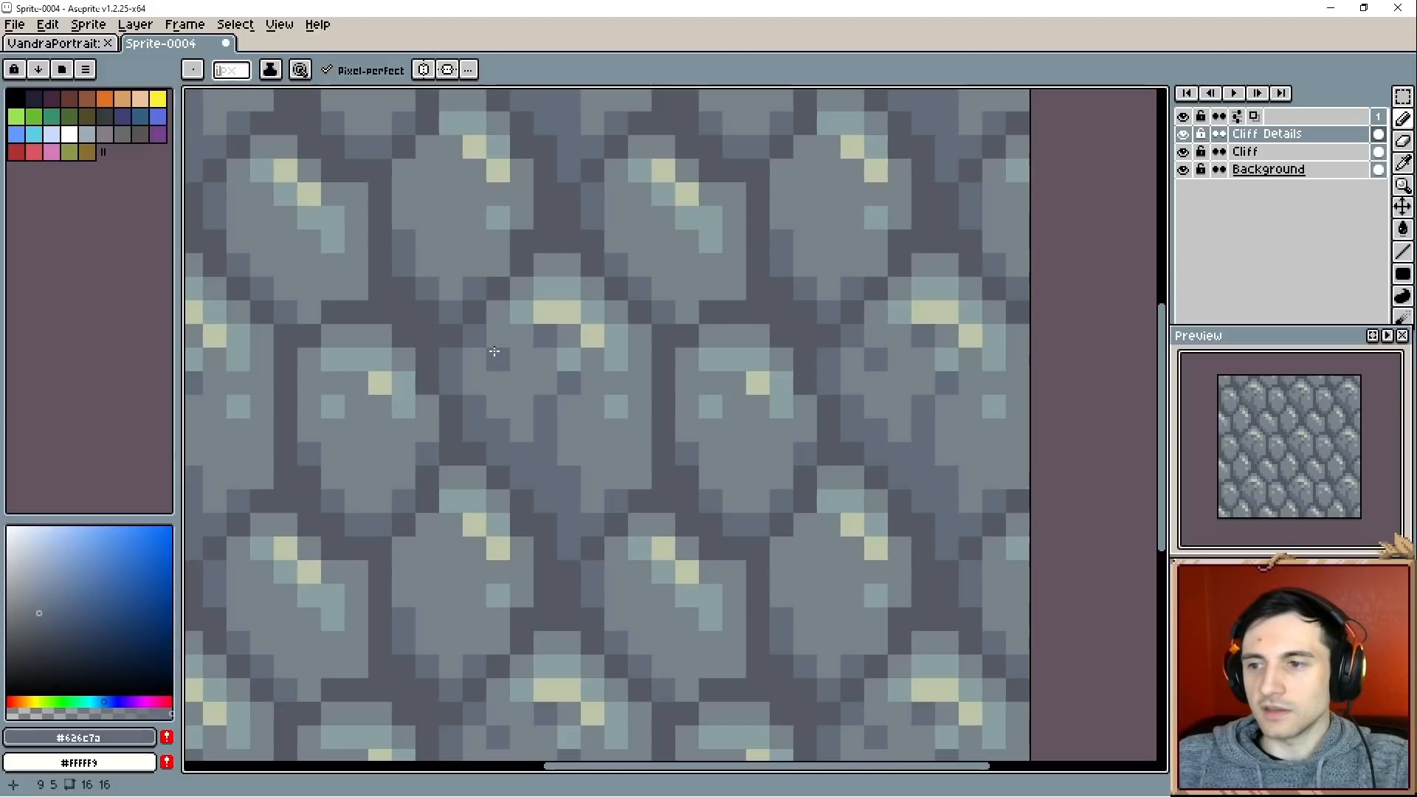
Shade the narrower stone's upper-left corner with #626c7a and draw a short crack down its middle.
drag(532, 491, 538, 400)
scroll(488, 457, up, 1)
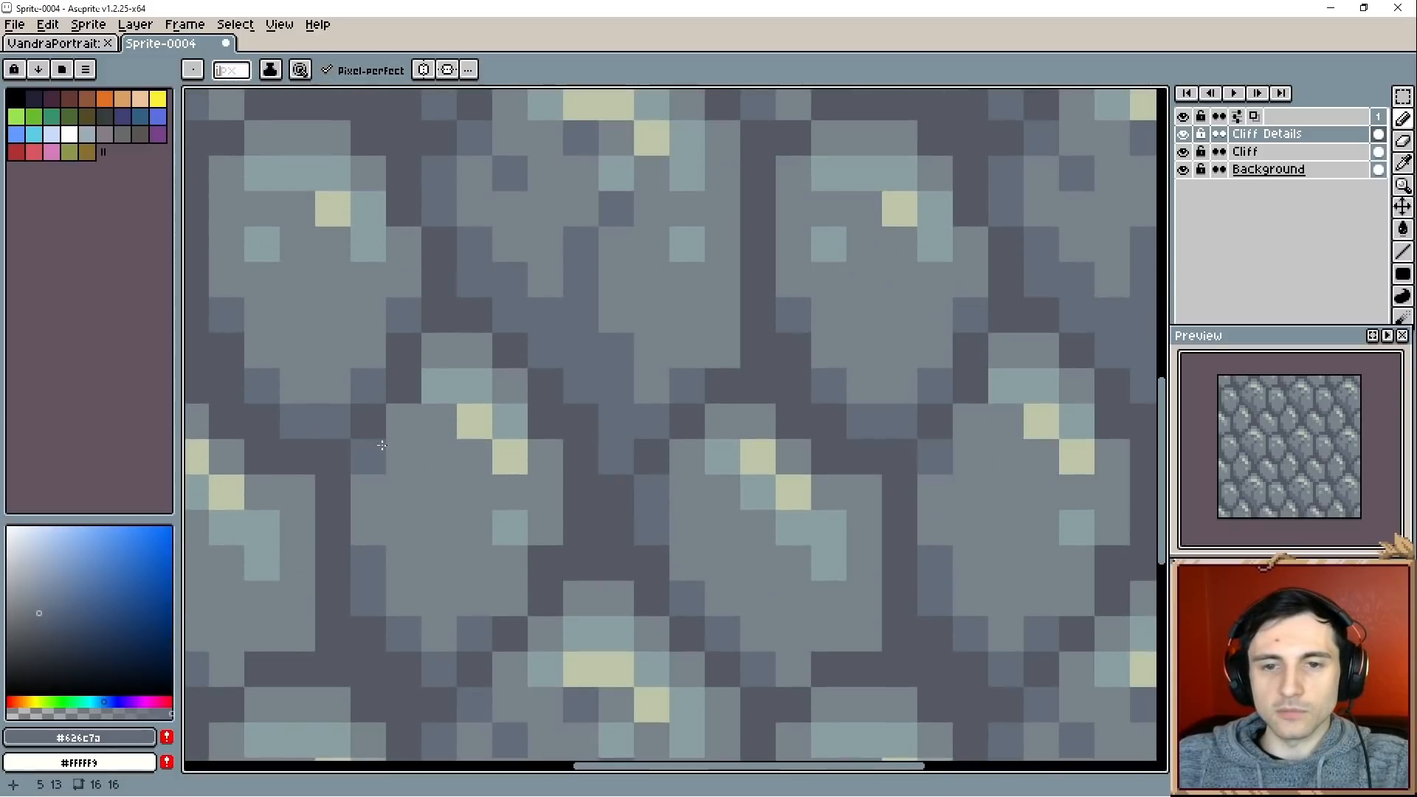
click(381, 451)
click(402, 433)
click(406, 452)
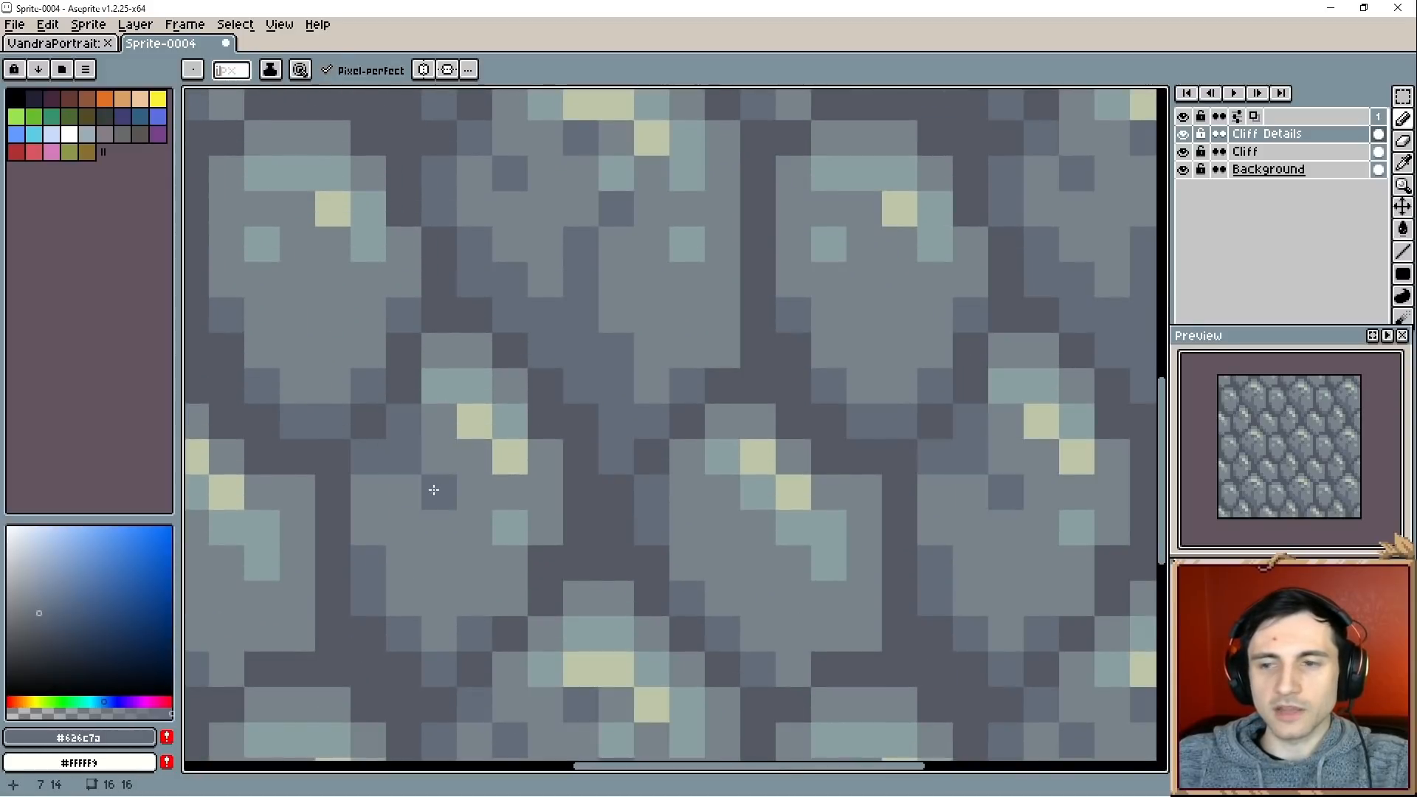
click(437, 517)
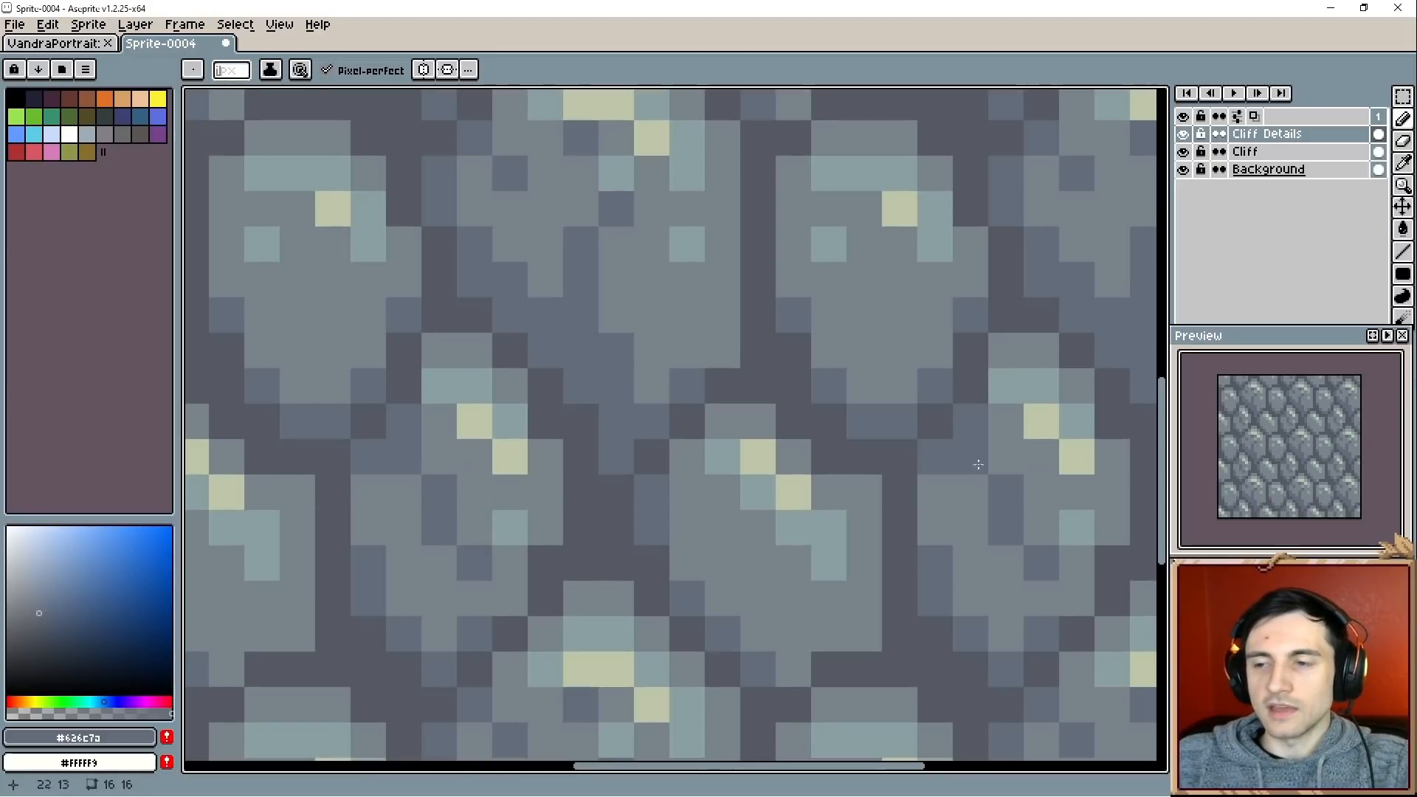
Add #626c7a crack pixels inside the rounded stone and widen the shadow at its lower-right edge.
scroll(938, 457, down, 3)
drag(880, 496, 733, 500)
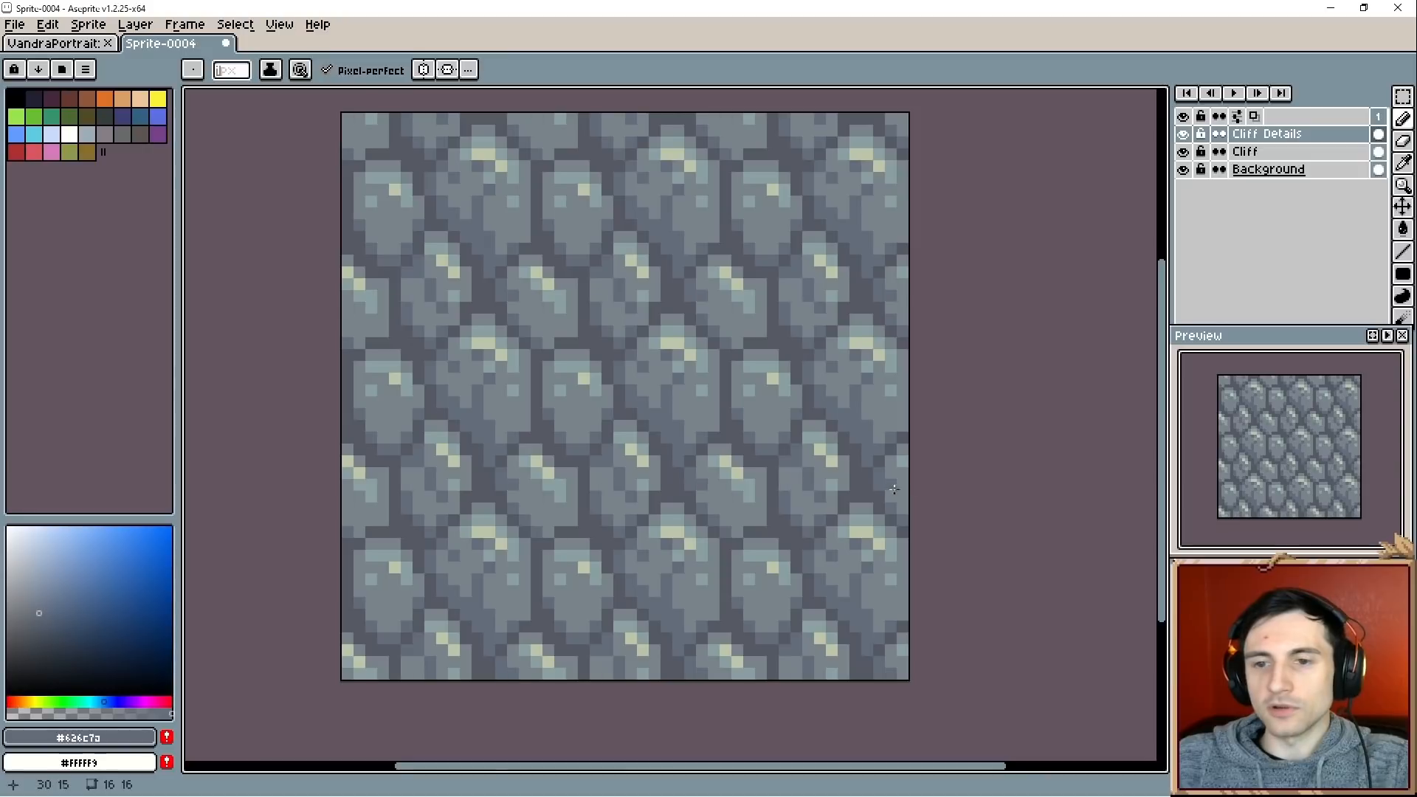
scroll(785, 518, up, 2)
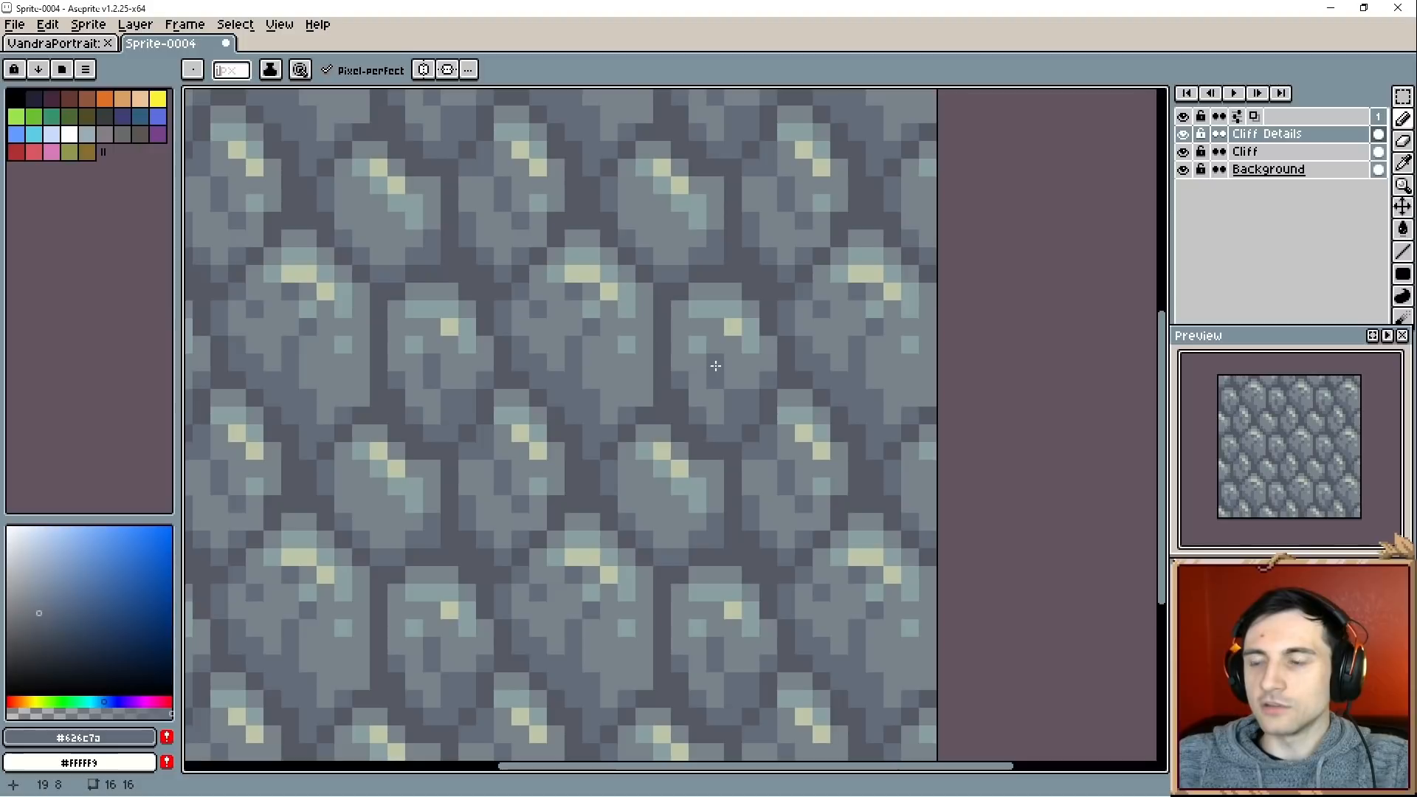
Soften the crack pixels inside the large and rounded stones by repainting them with the intermediate tone #6c7782.
alt+click(610, 341)
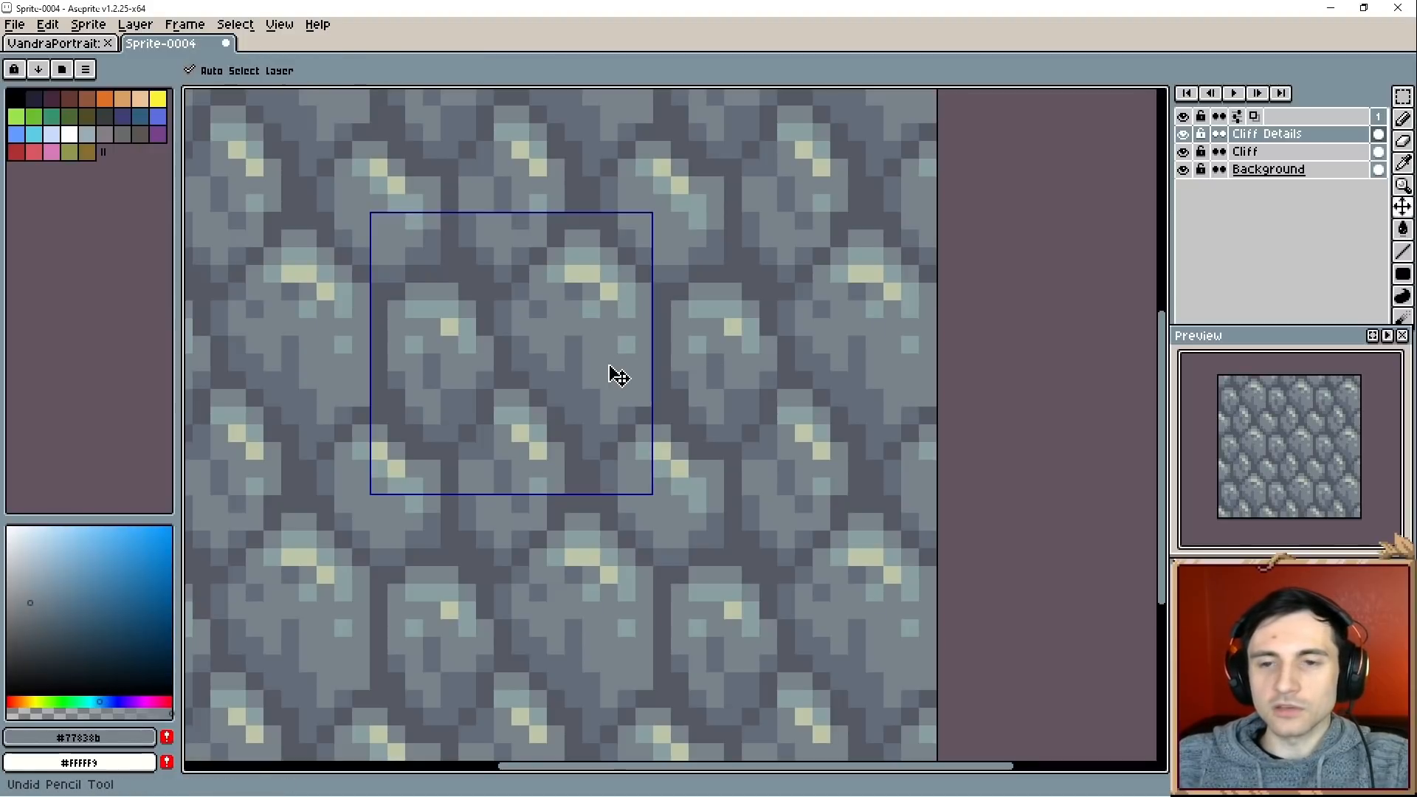
scroll(605, 363, up, 2)
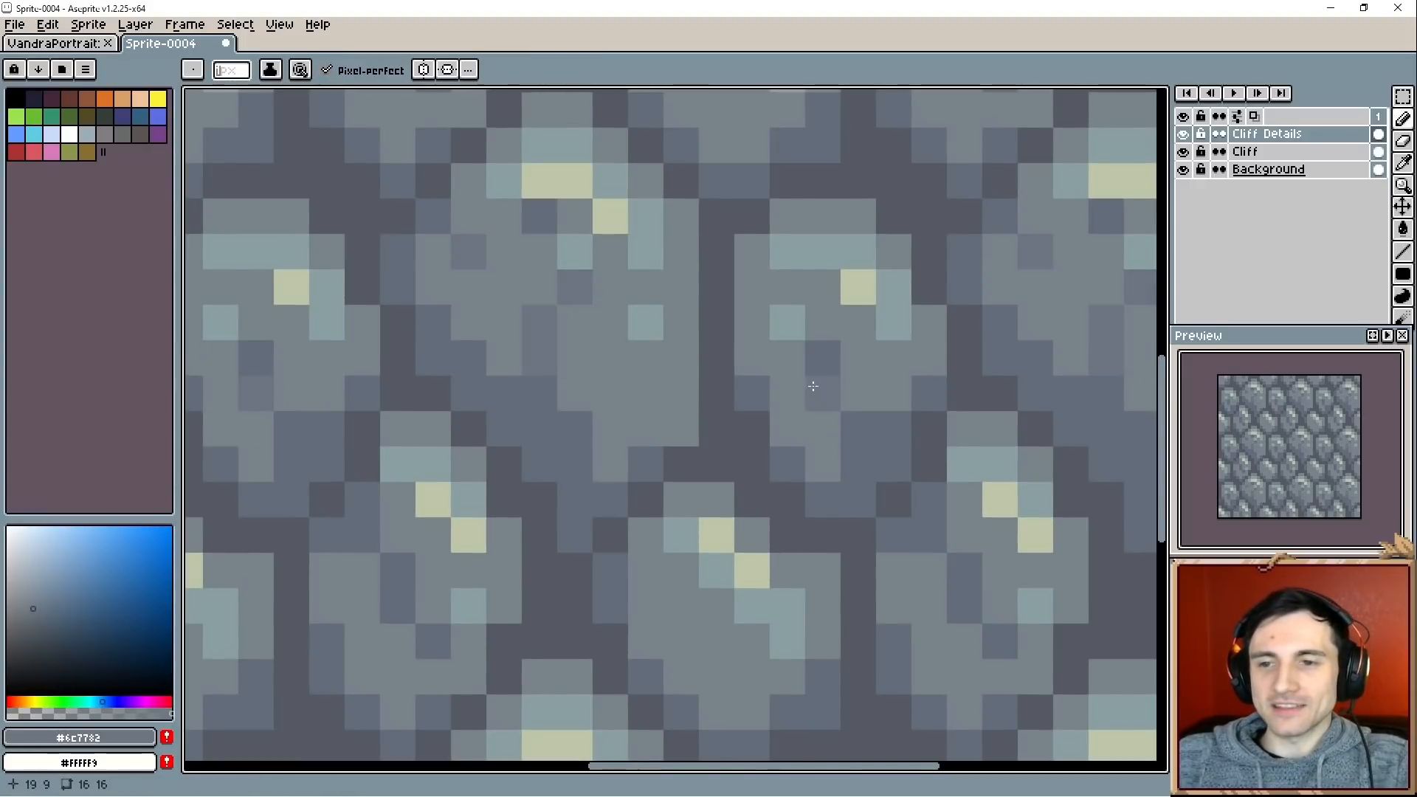
click(814, 386)
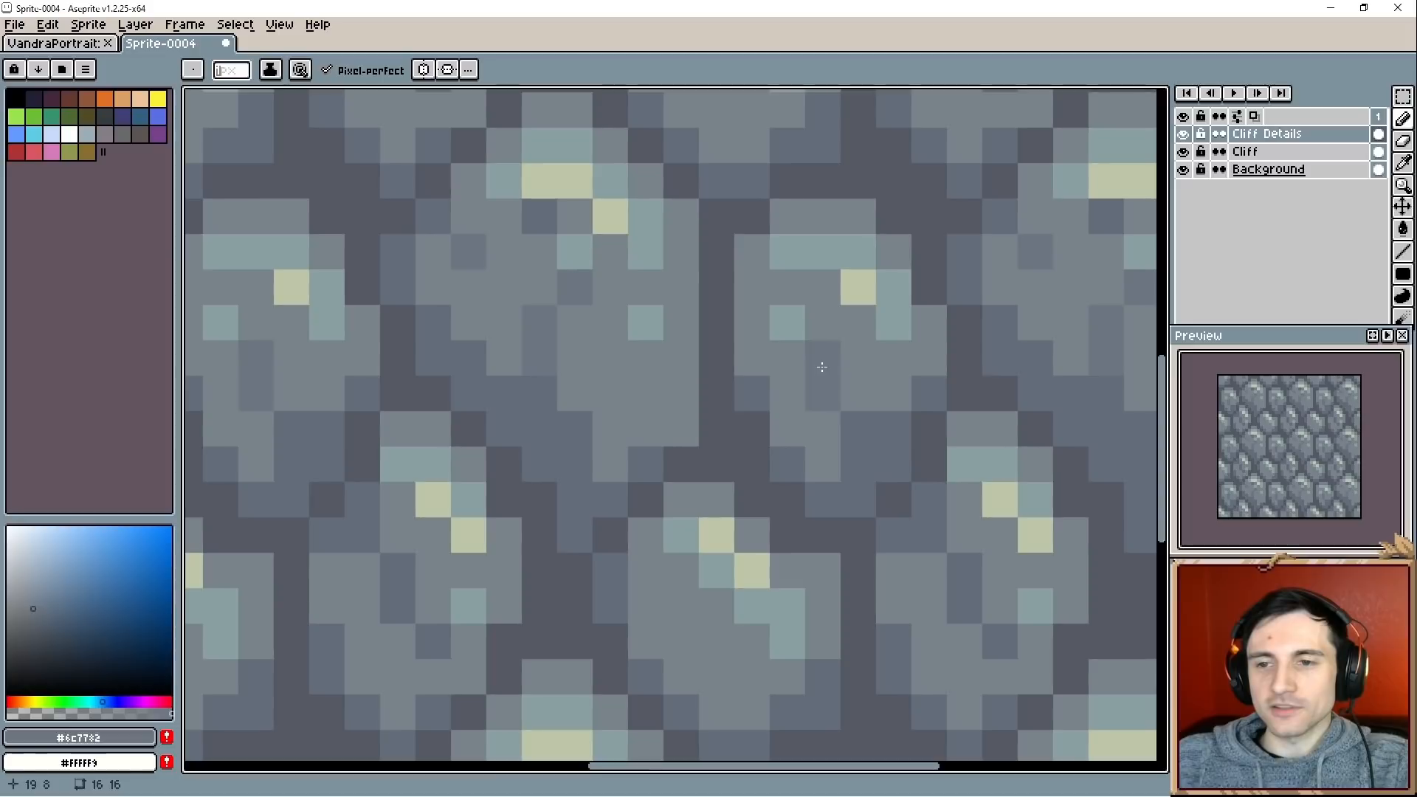
Soften the lower edges of the large and narrower stones with a few more #6c7782 pixels.
scroll(499, 417, down, 2)
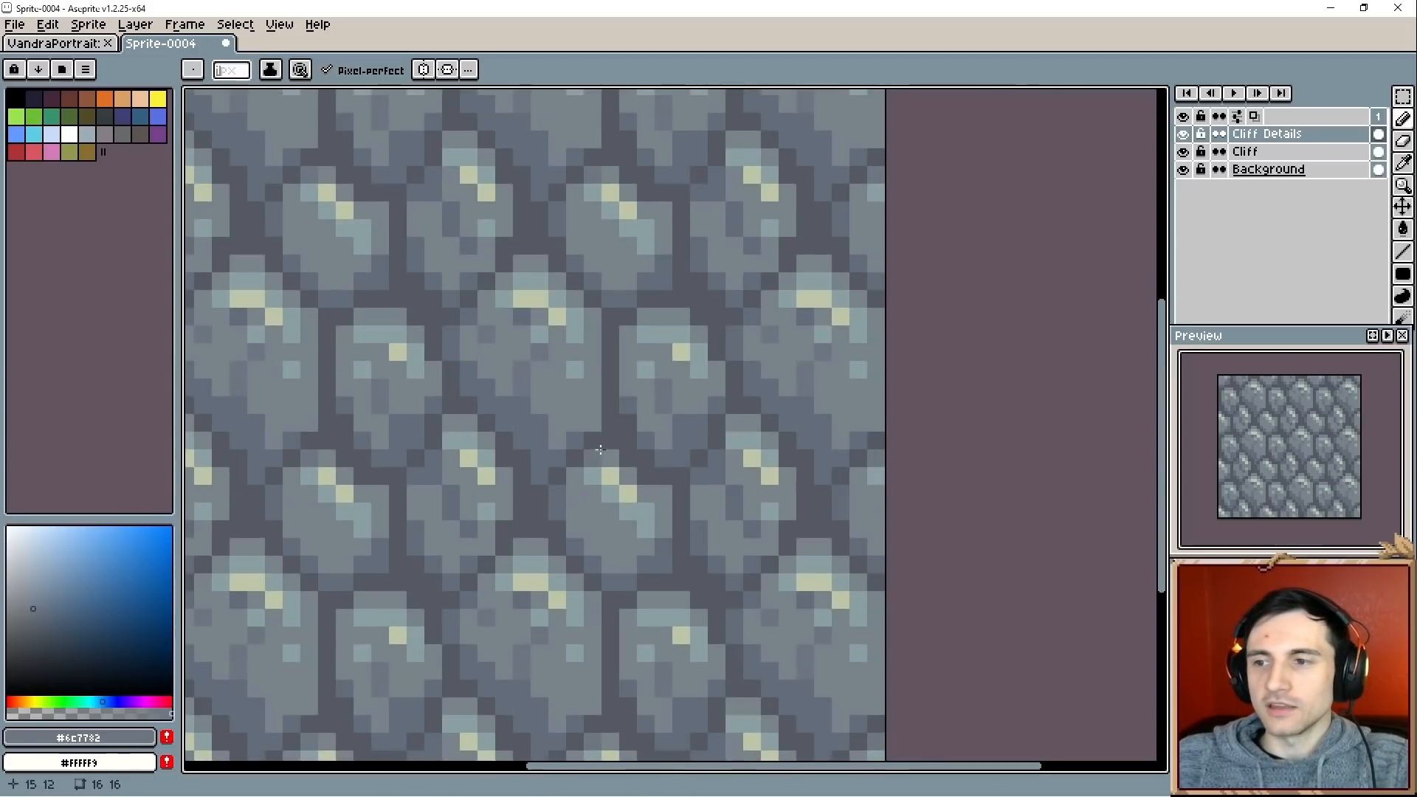
scroll(561, 388, up, 1)
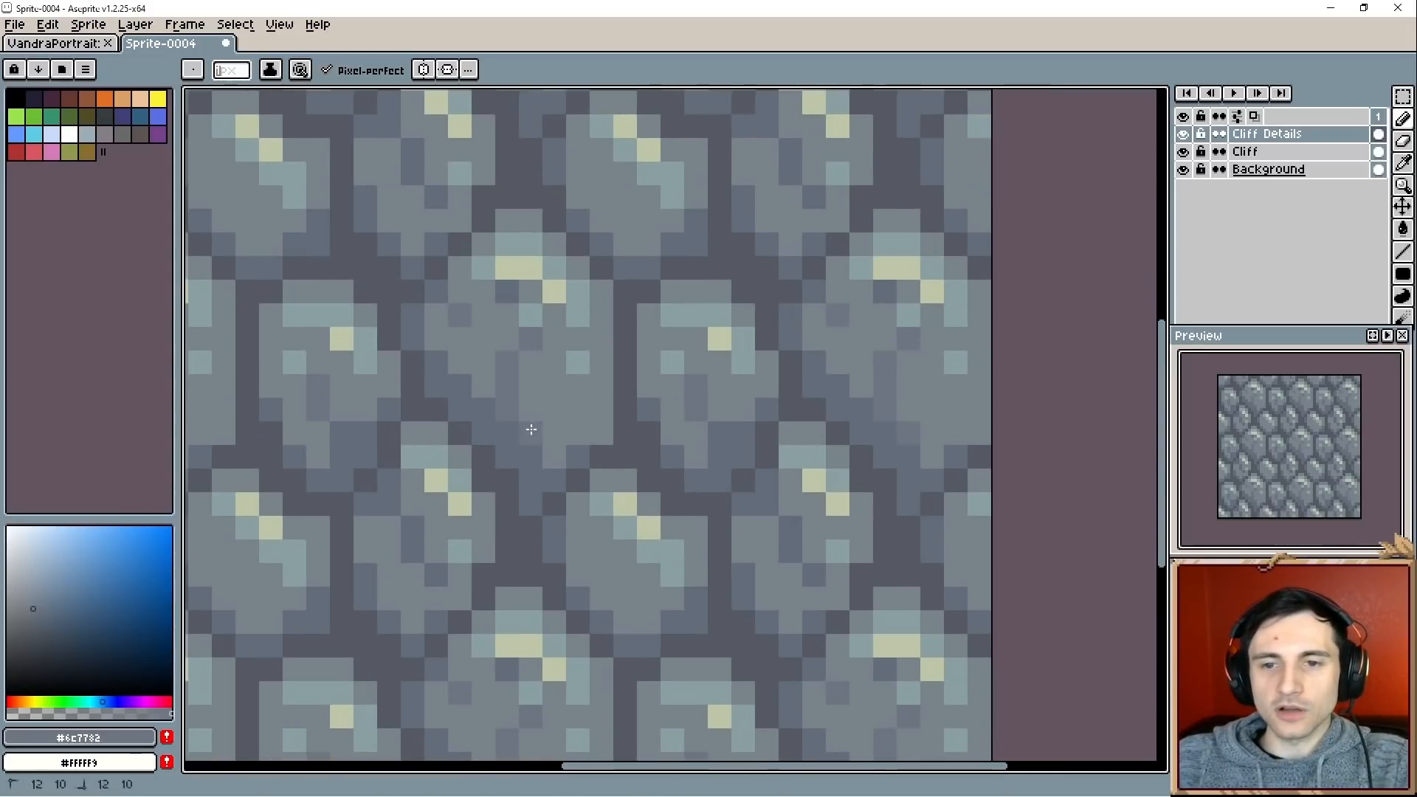
scroll(531, 430, up, 2)
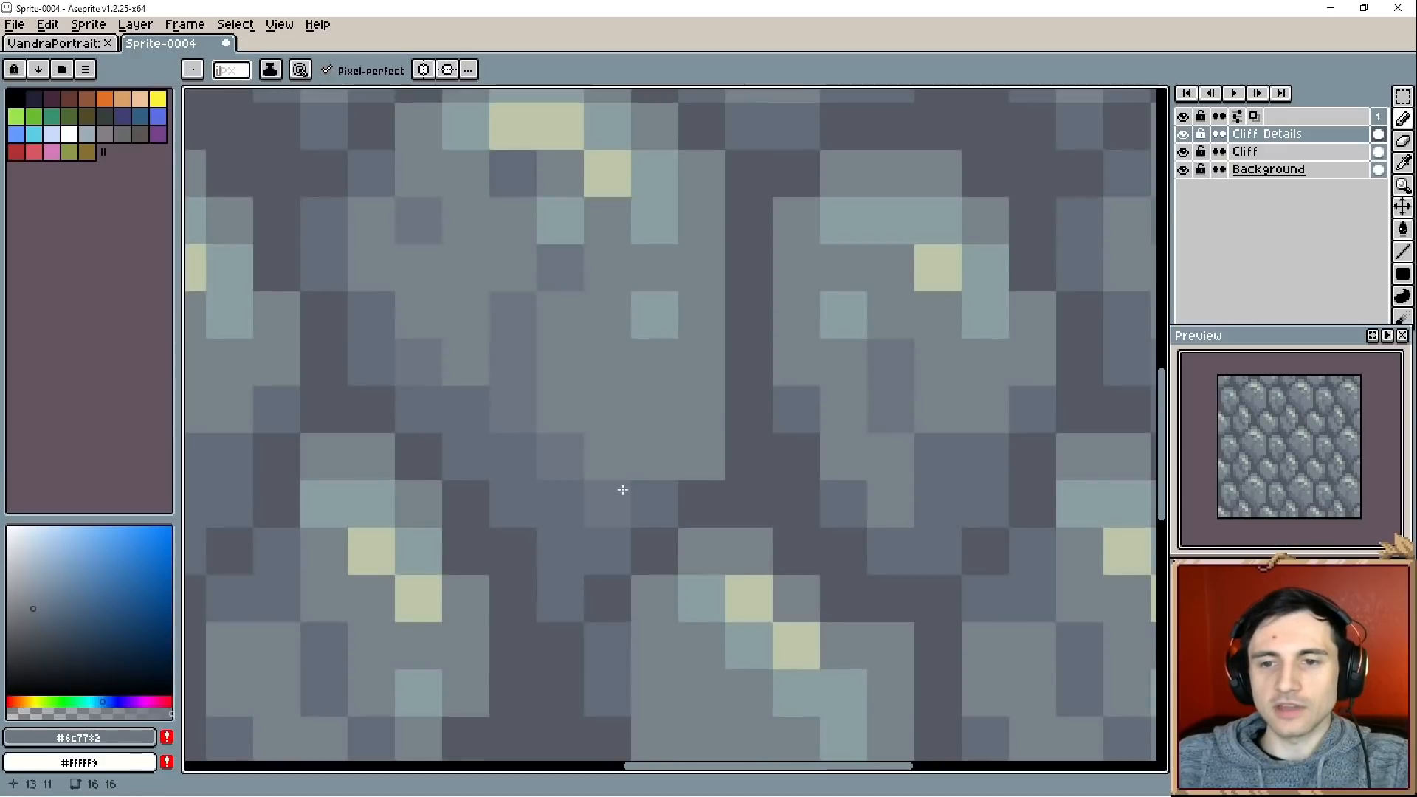
click(701, 459)
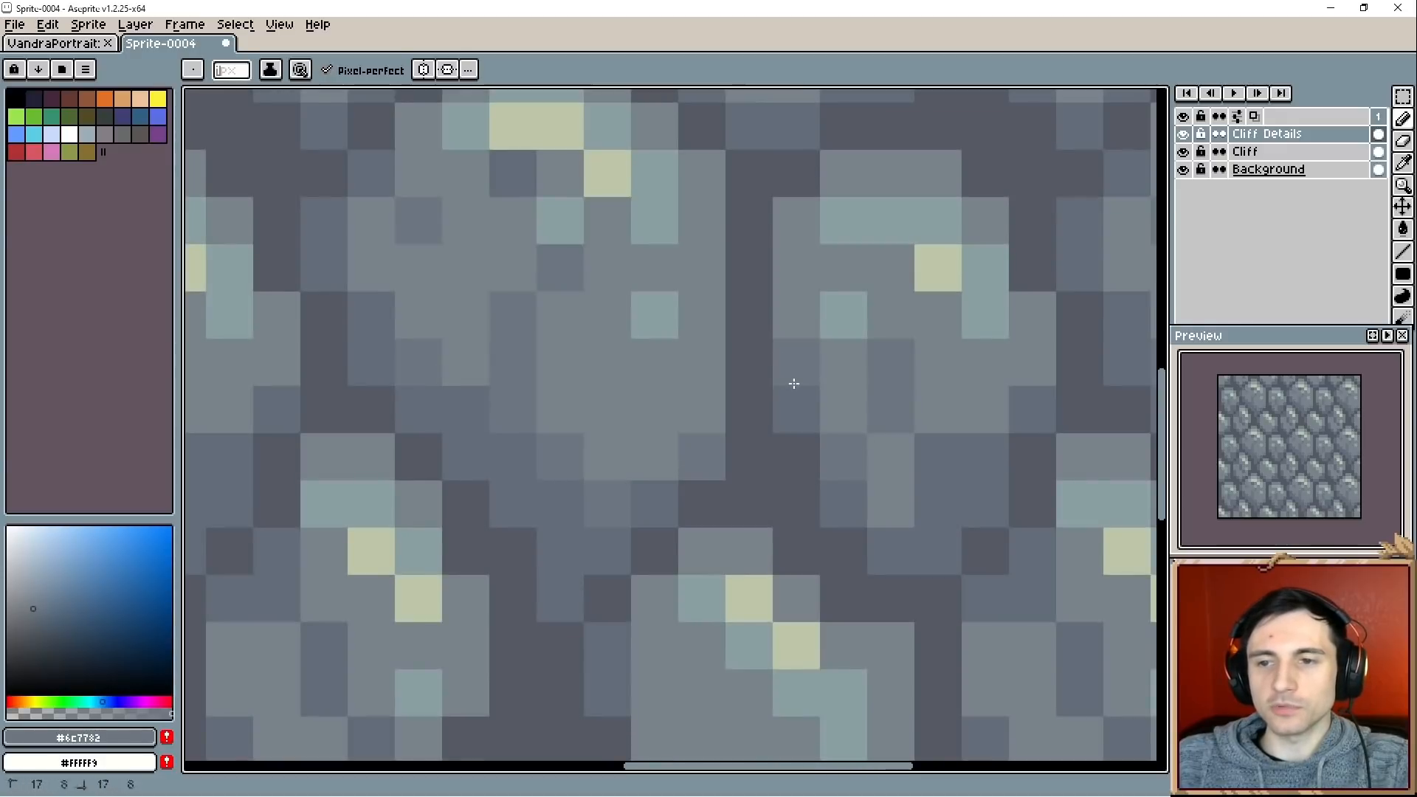
scroll(1006, 411, down, 3)
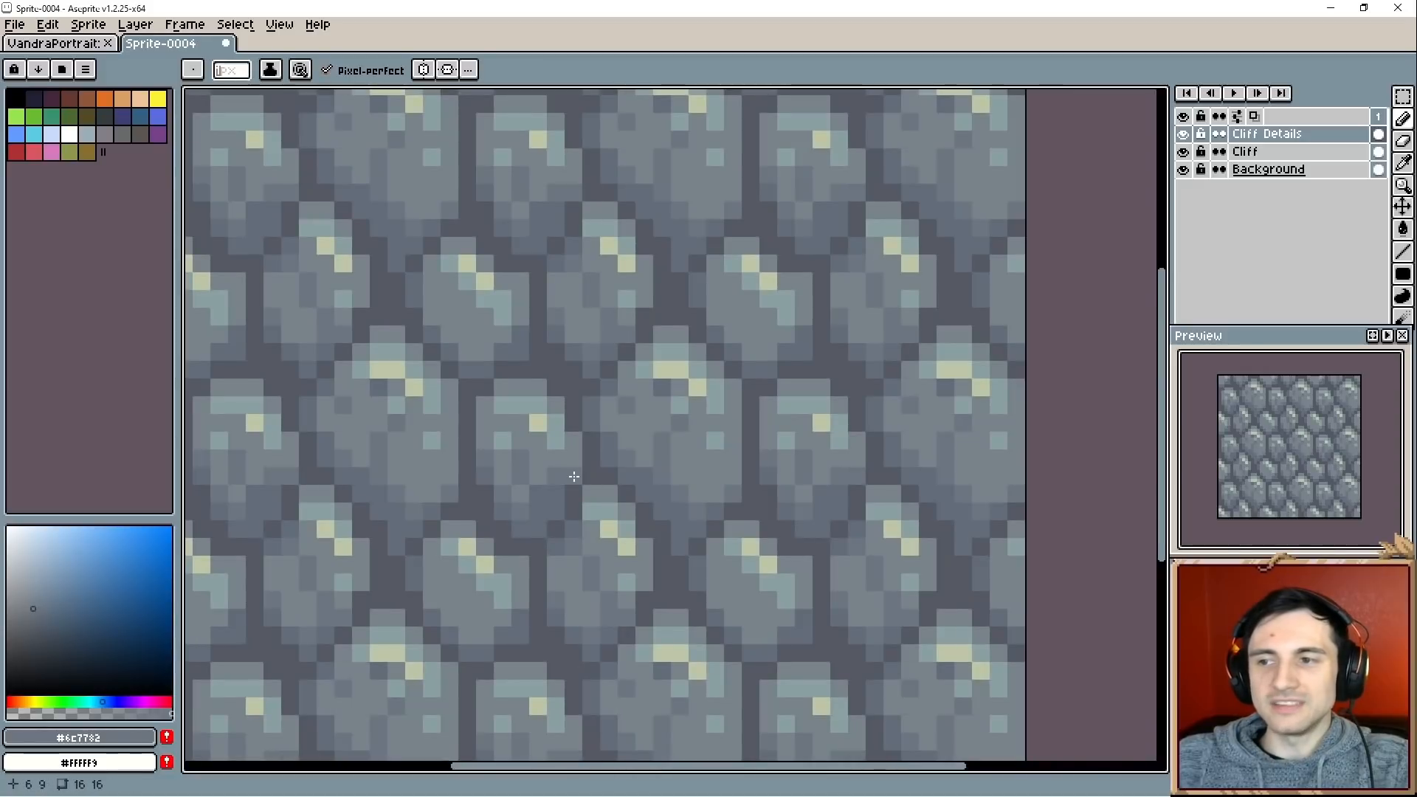
scroll(630, 460, down, 2)
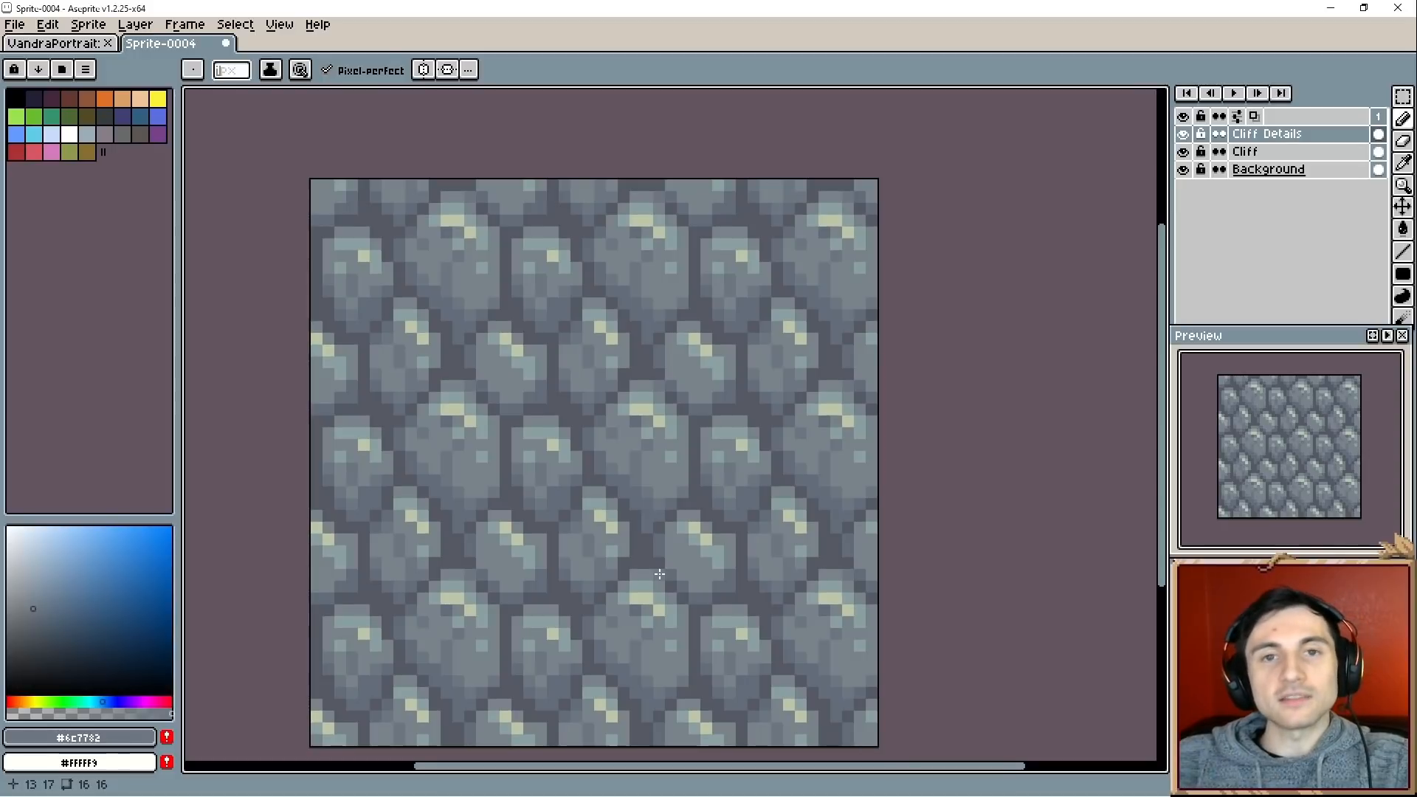
Try deepening the gap above the narrower stone with #575965 darkened to HSV 231°, 13, 23.
scroll(659, 573, up, 4)
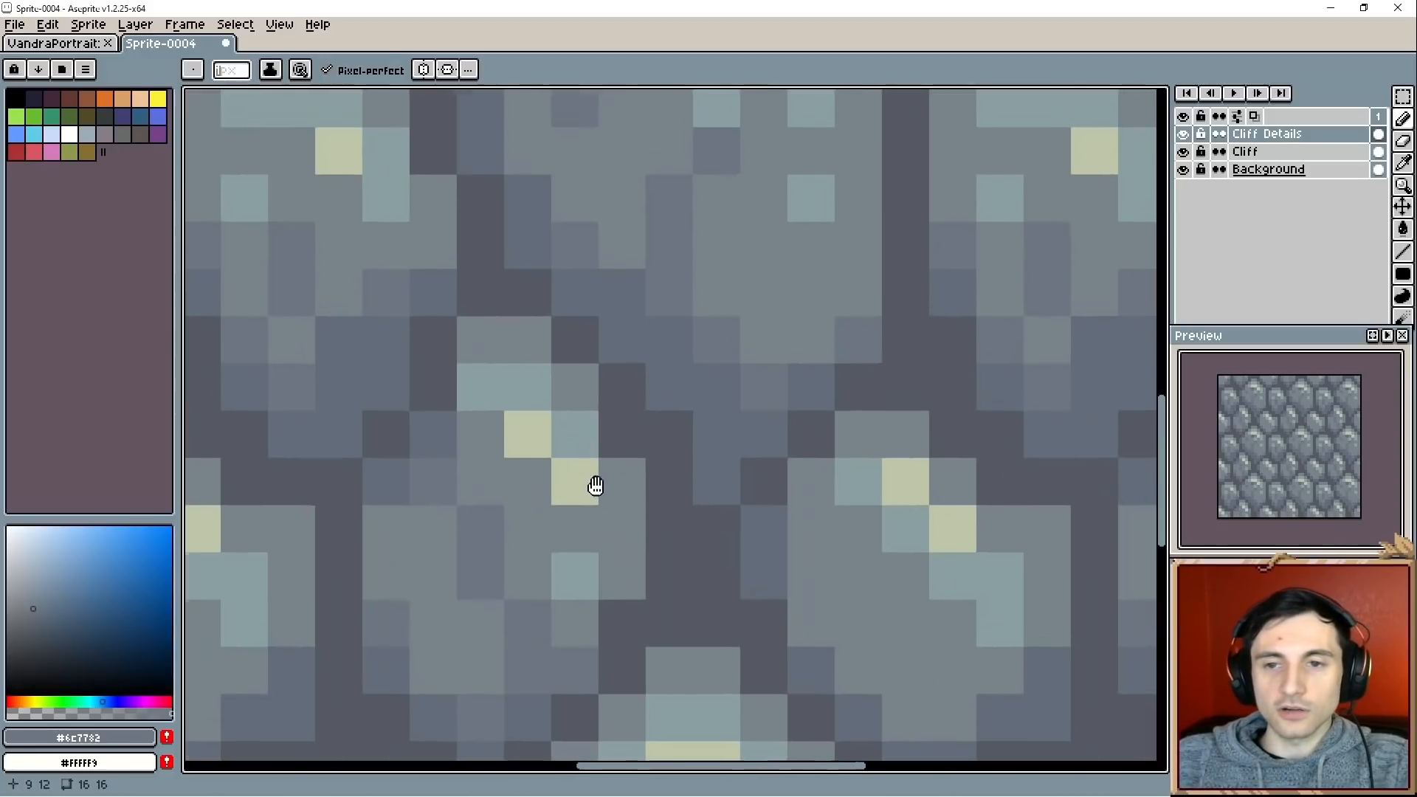
drag(595, 480, 696, 586)
alt+click(555, 362)
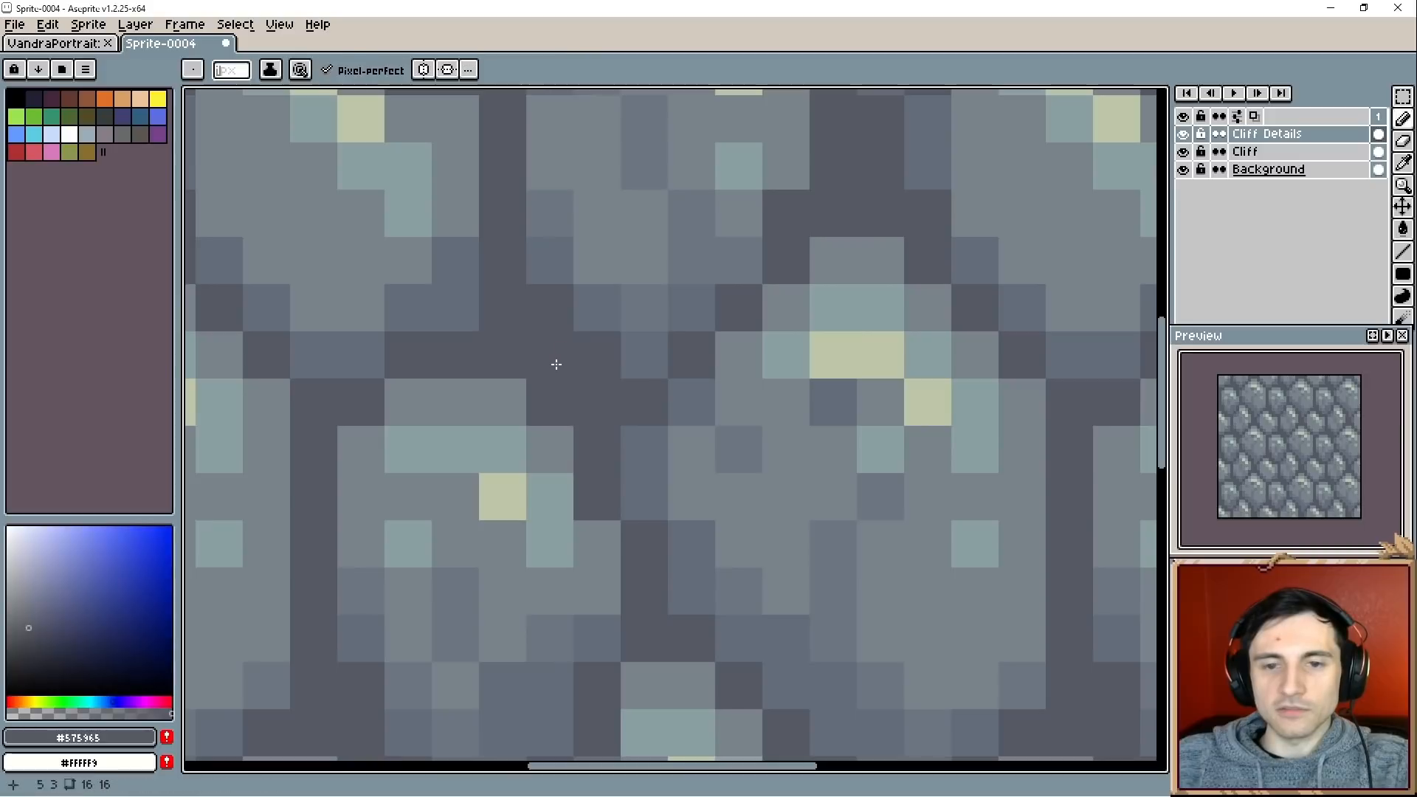
click(29, 654)
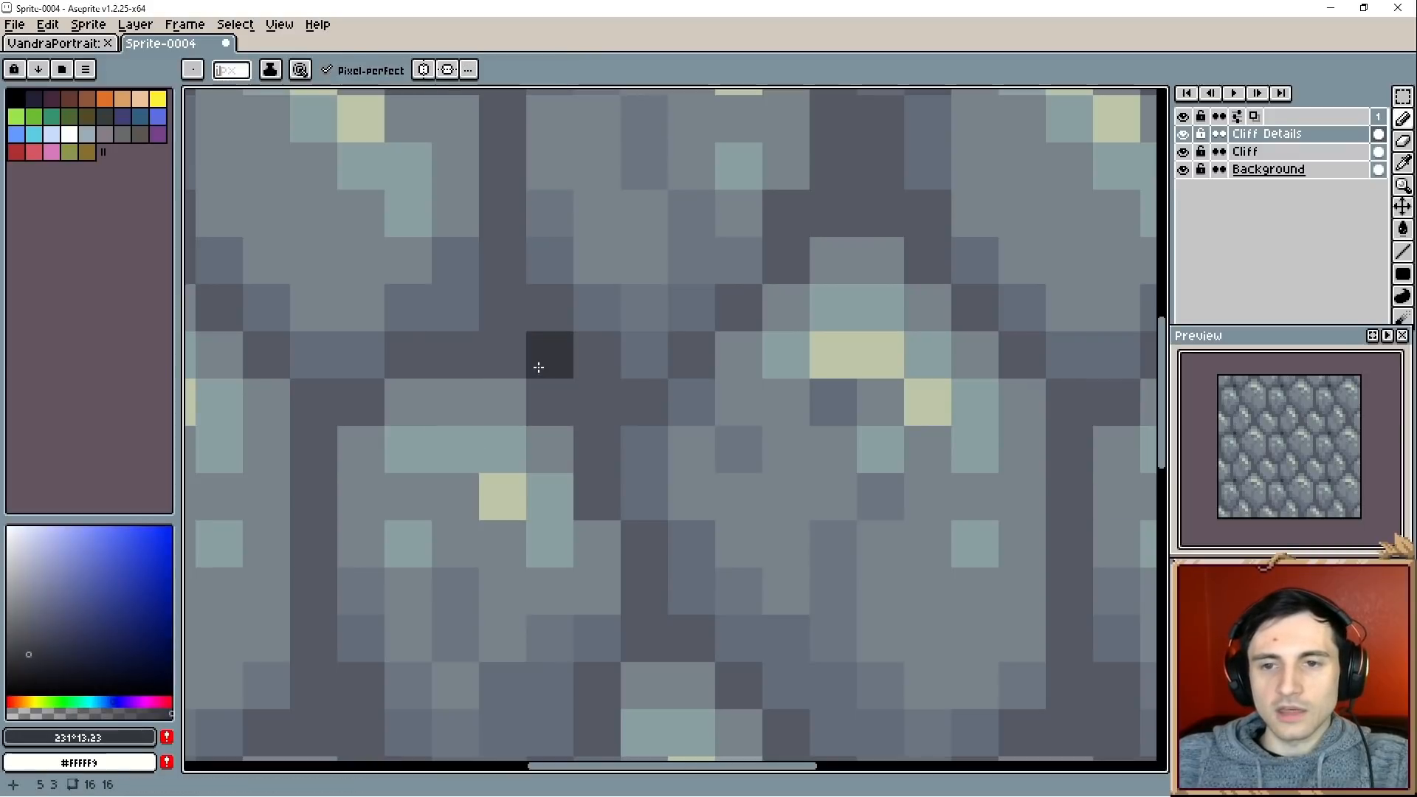
click(582, 406)
click(515, 355)
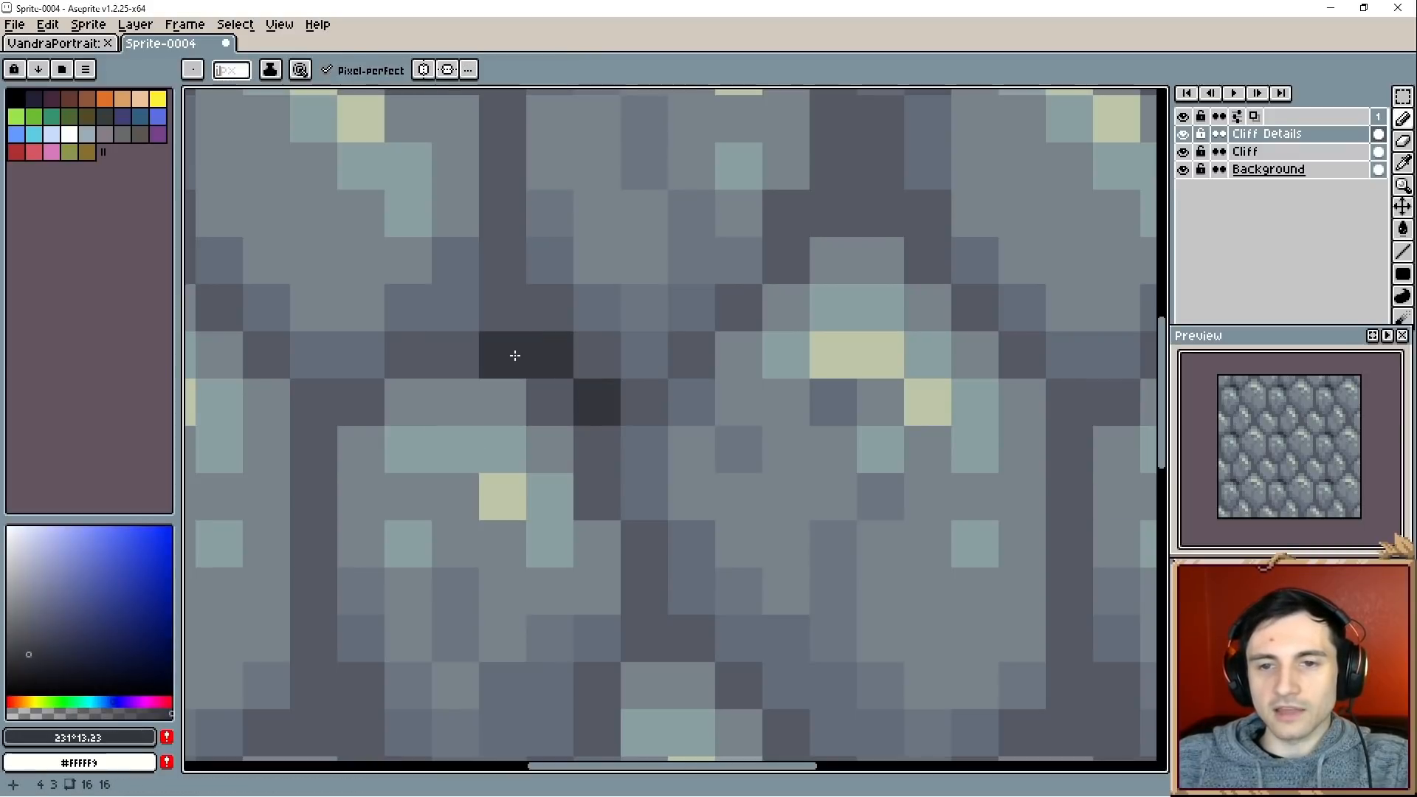
click(465, 355)
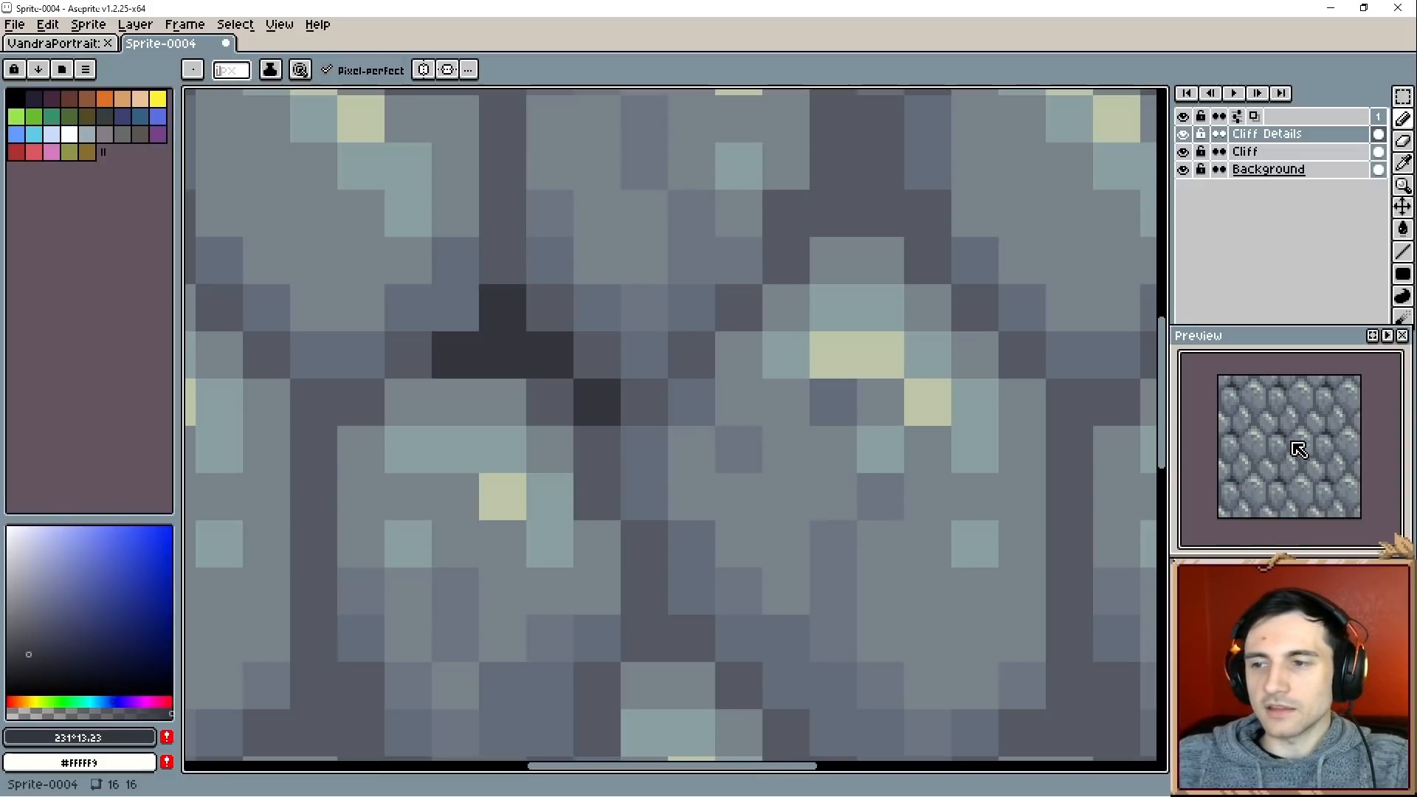
Undo the very dark pixels painted in the gap above the narrower stone.
key(v)
key(ctrl+z)
key(ctrl+z)
key(ctrl+z)
key(ctrl+z)
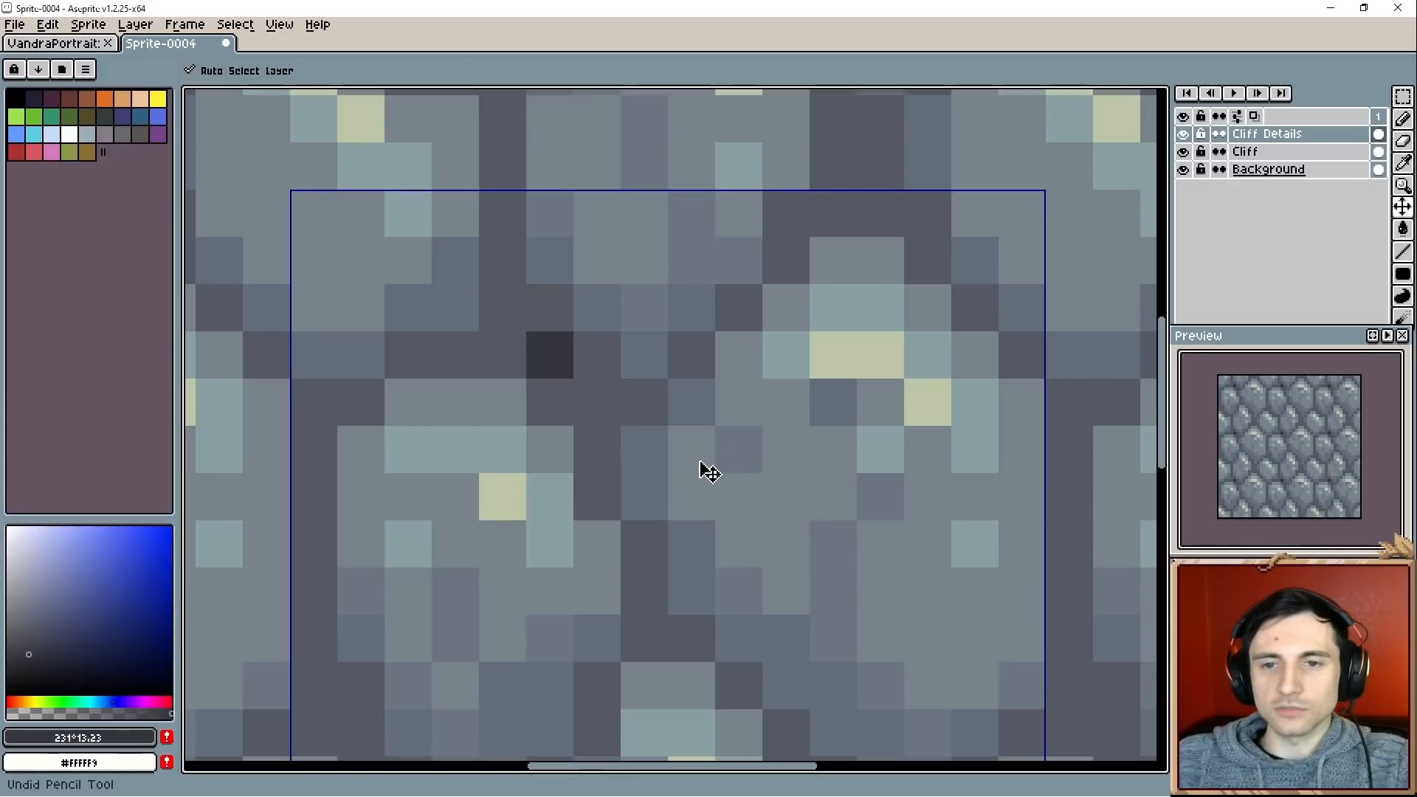
key(ctrl+z)
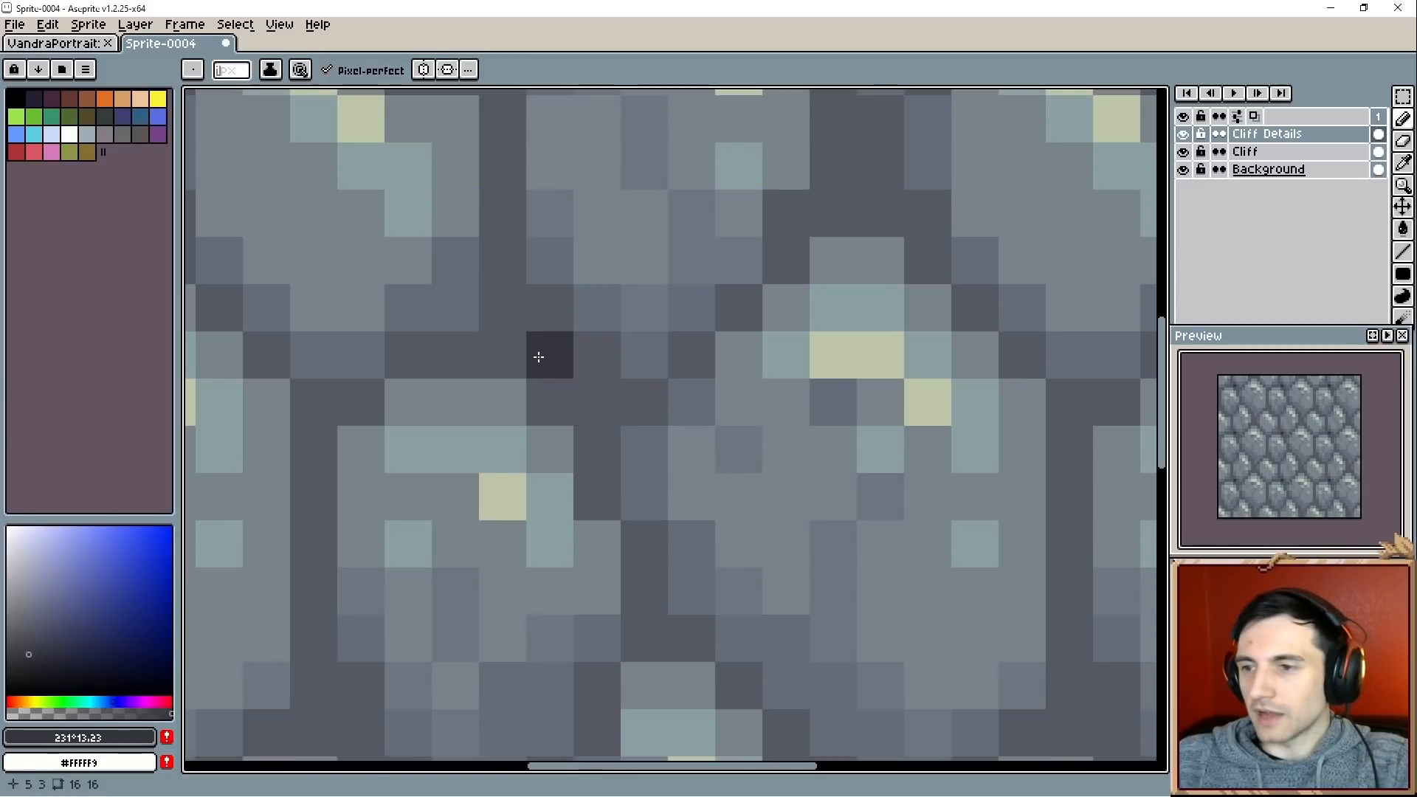
Darken #575965 to HSV 231°, 14, 31 and paint it through the junction above the narrower stone and up the adjoining gap.
alt+click(514, 341)
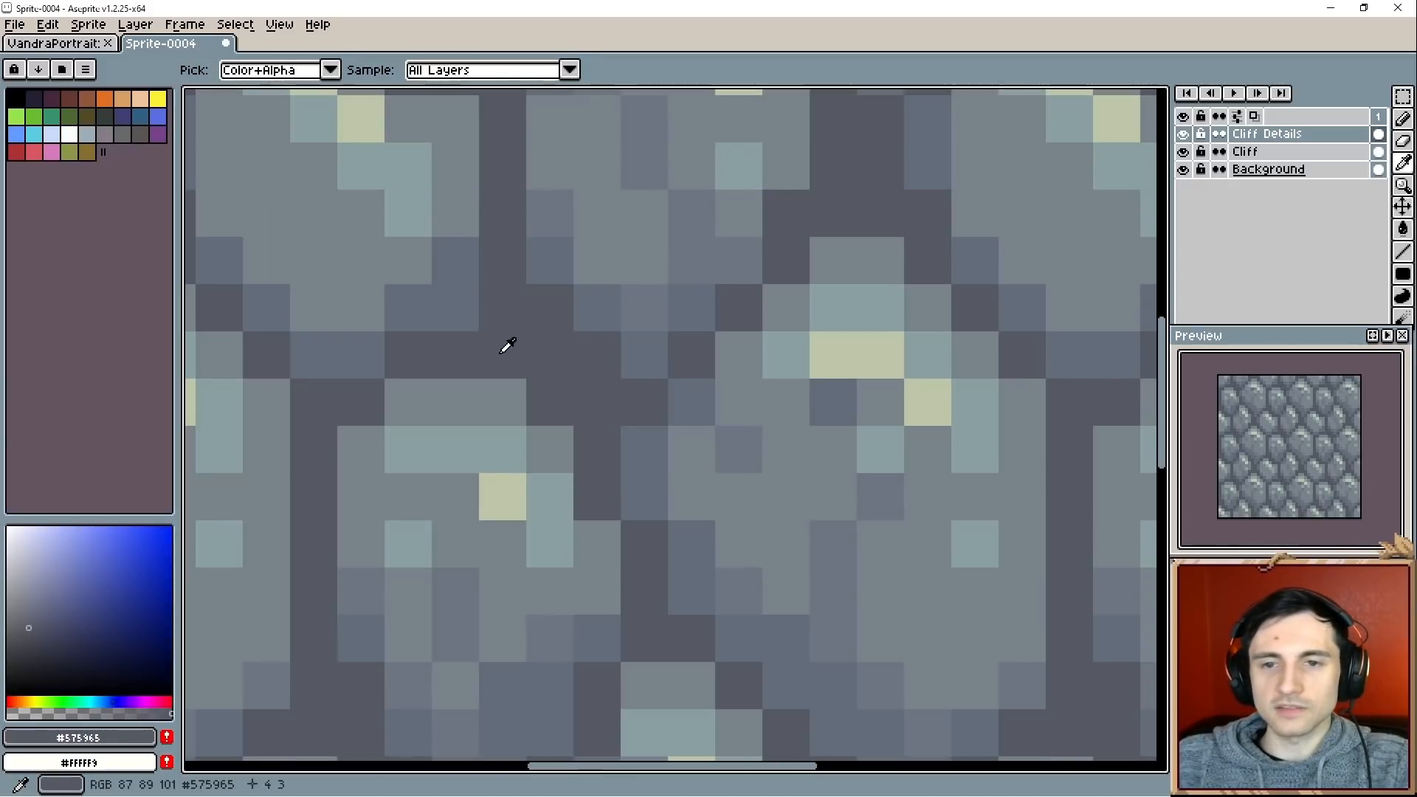
scroll(457, 358, down, 1)
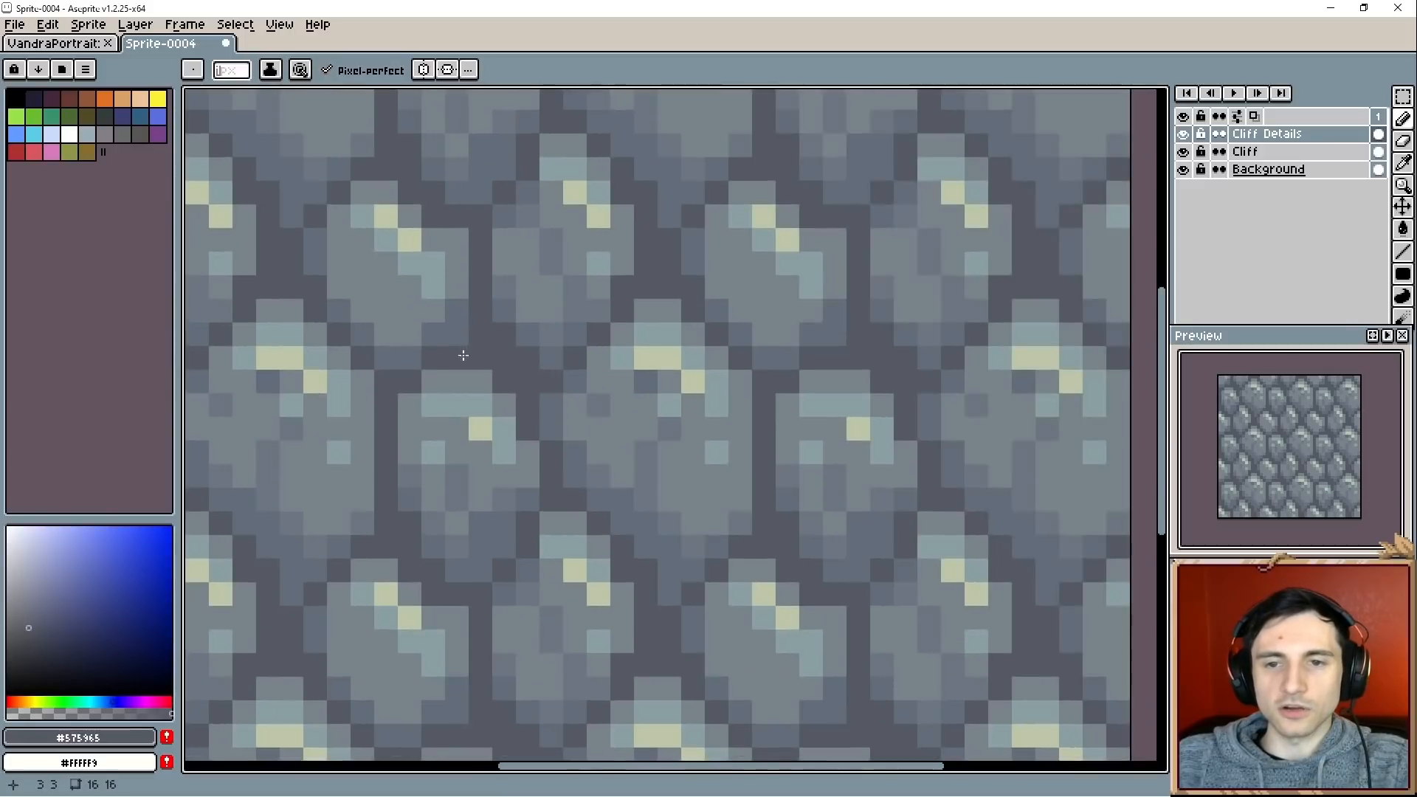
scroll(463, 356, up, 1)
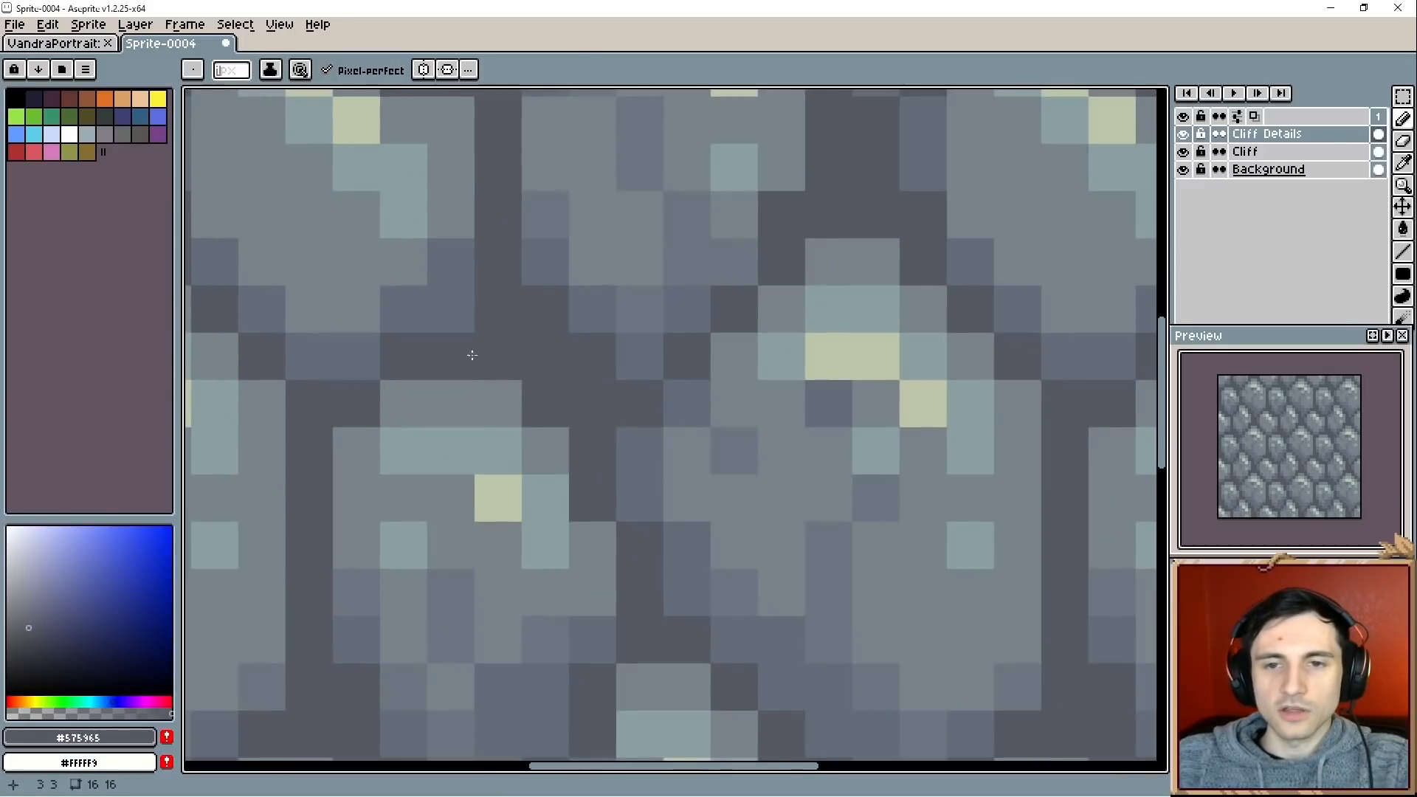
click(31, 640)
click(446, 375)
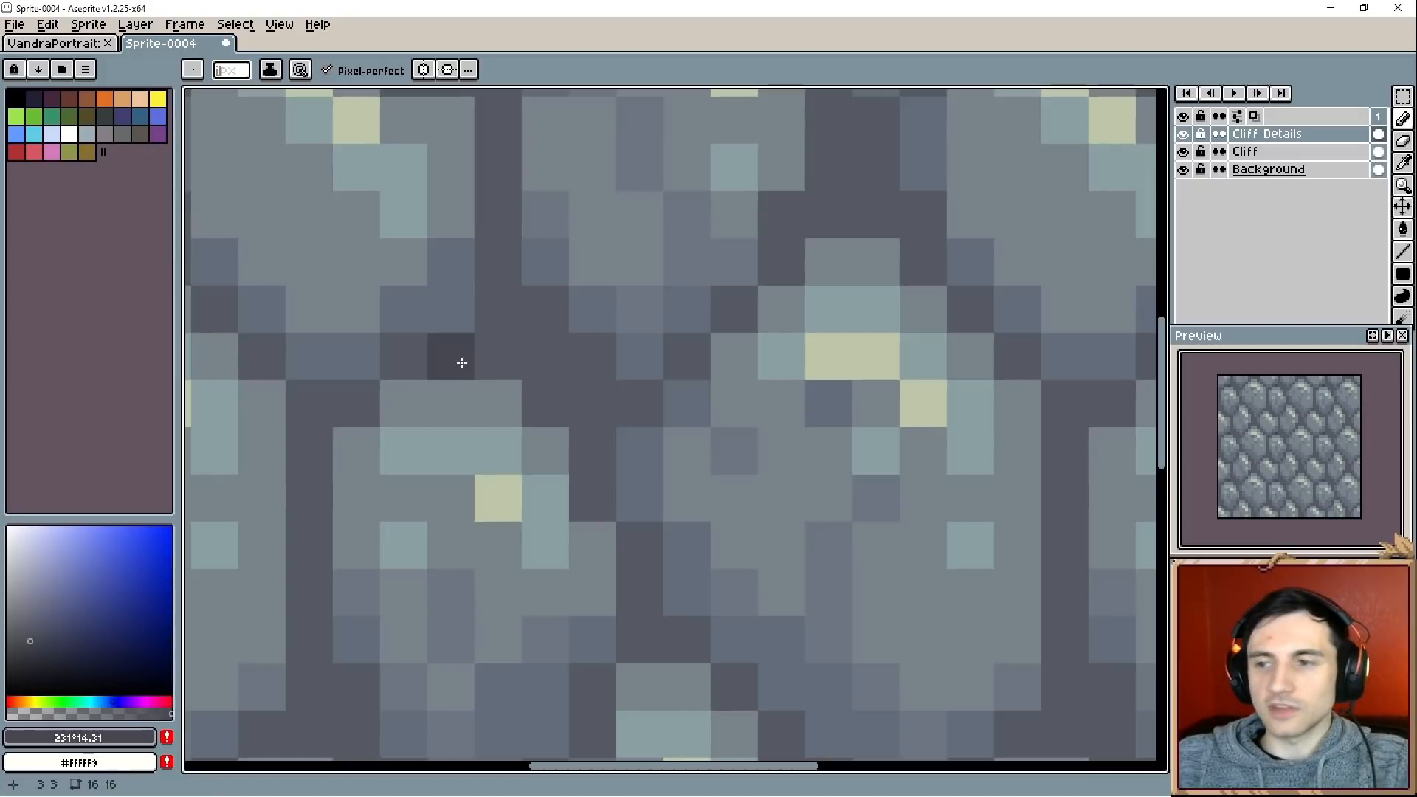
click(545, 357)
click(591, 404)
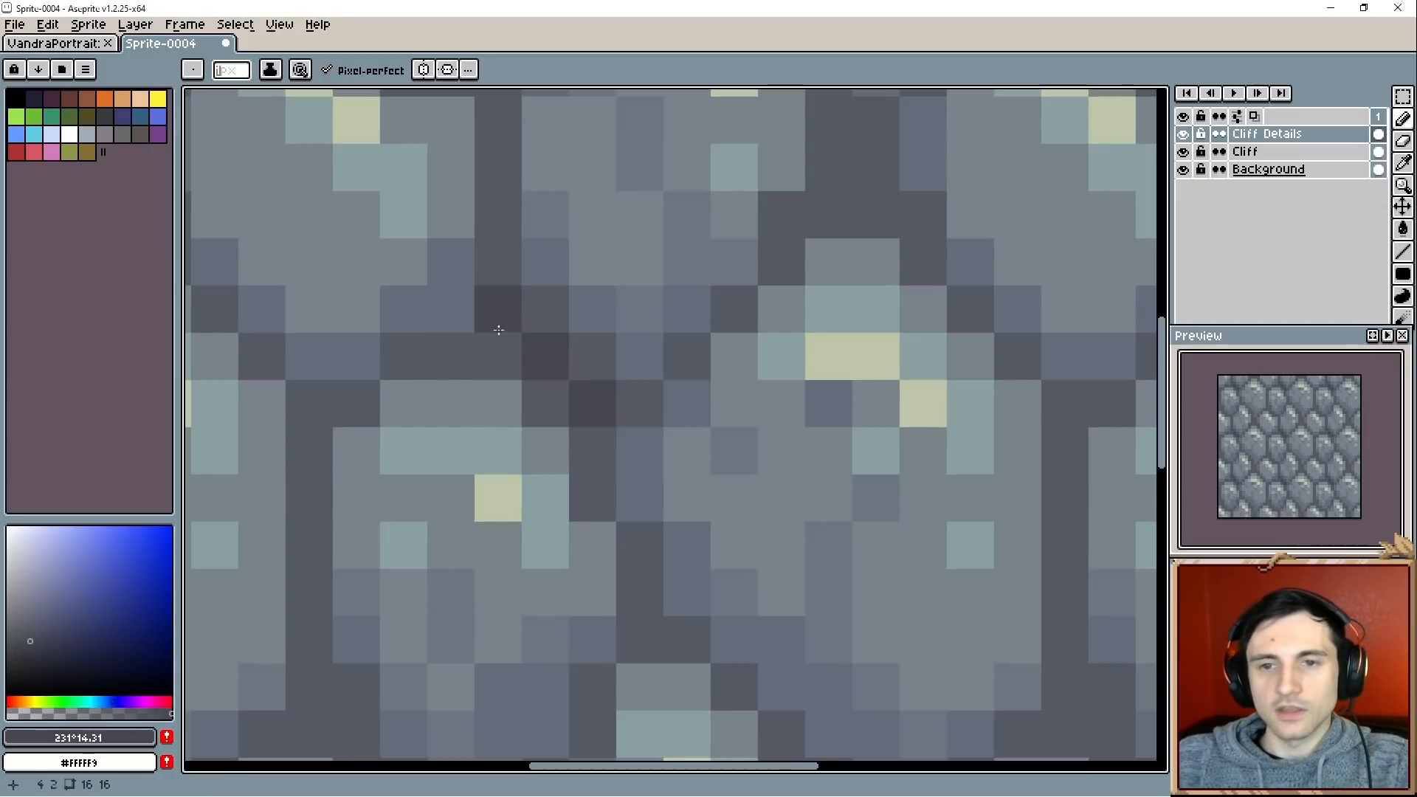
click(484, 324)
click(490, 349)
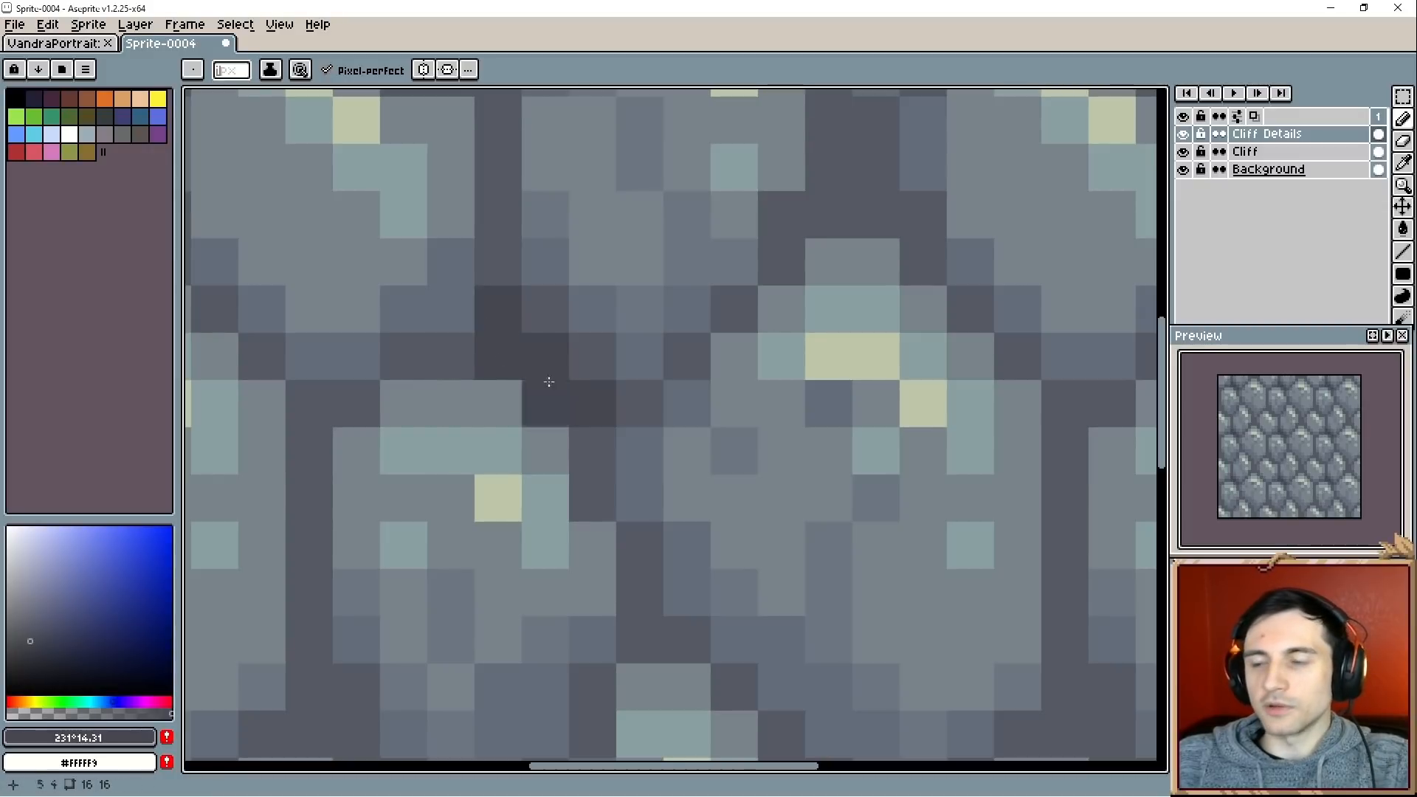
click(599, 443)
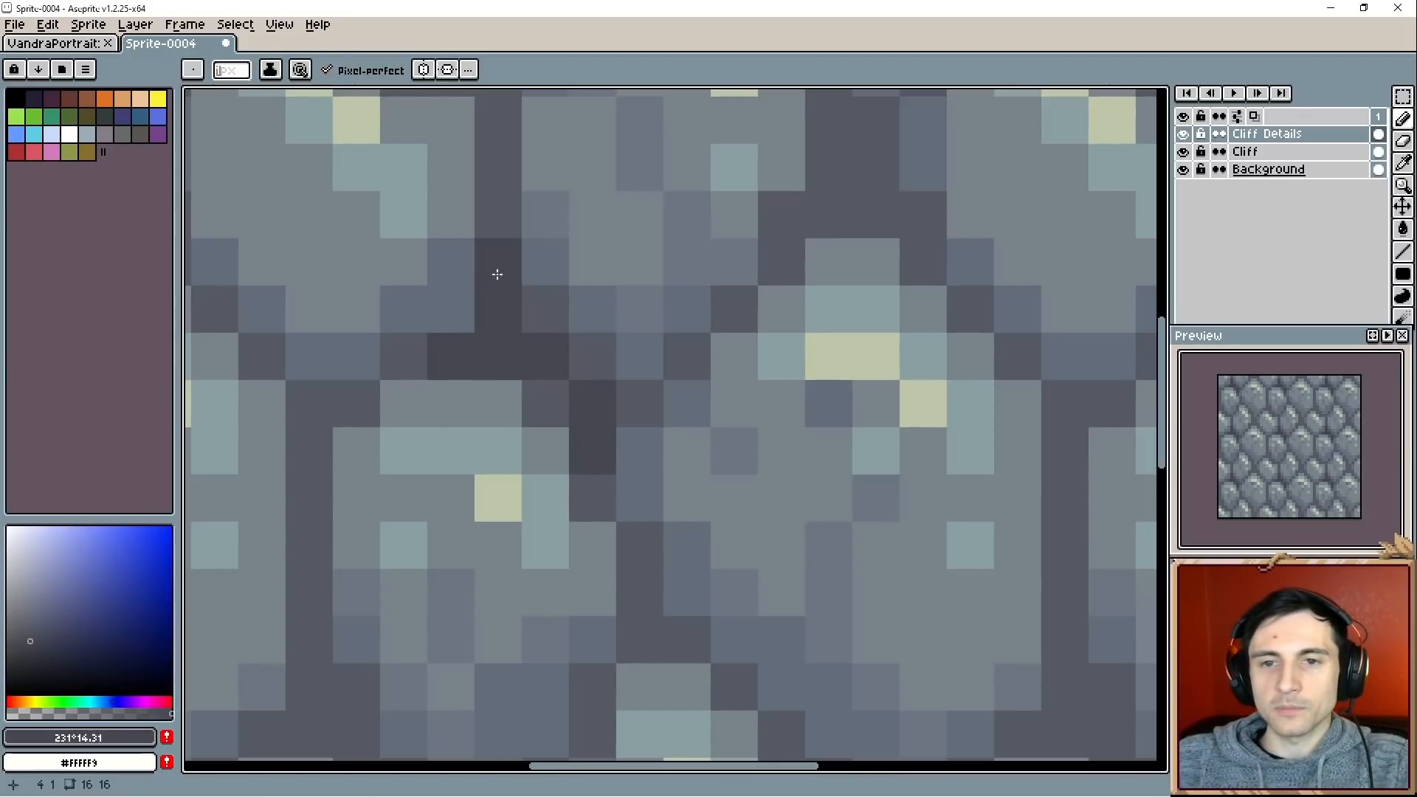
scroll(612, 475, up, 1)
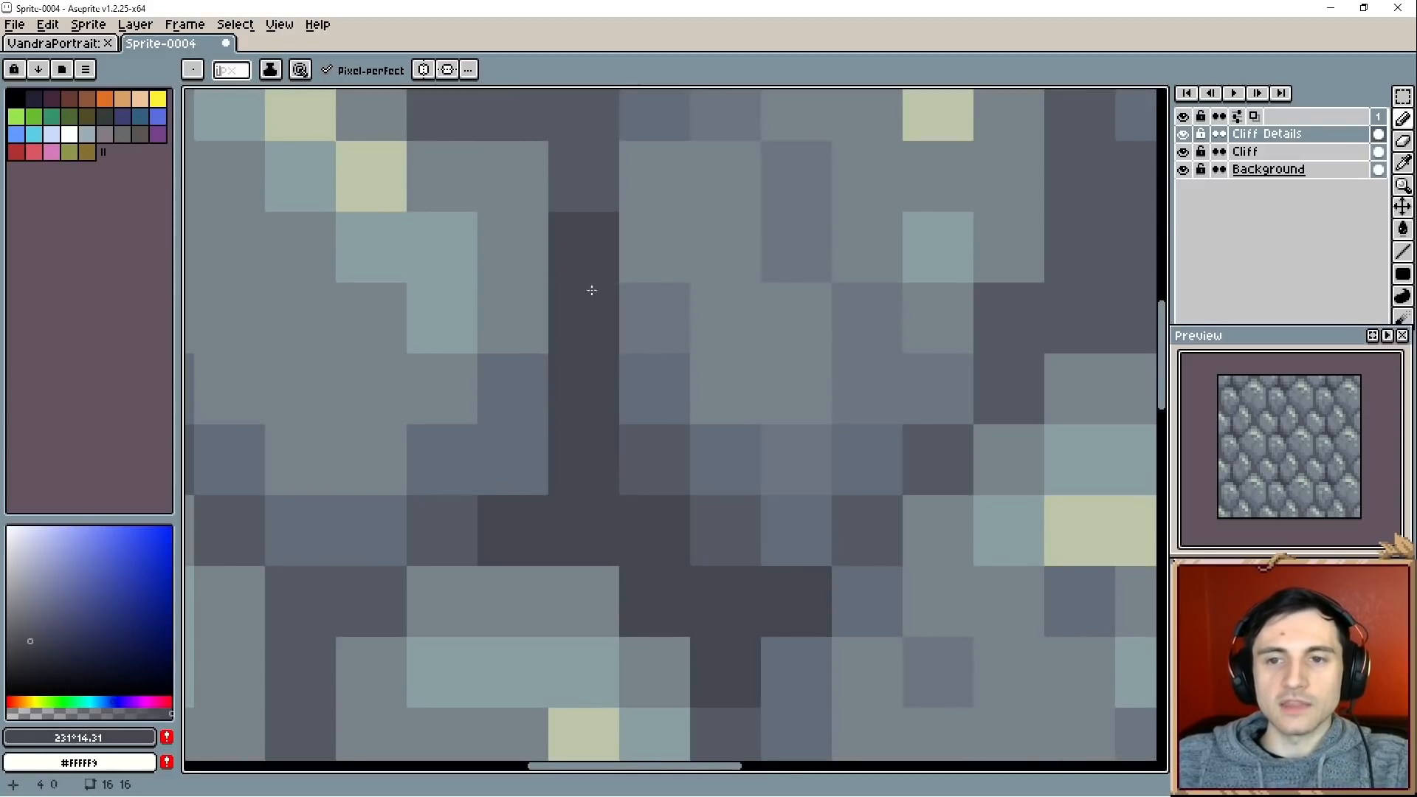
scroll(632, 439, down, 1)
Darken the gap between the large and narrower stones at the large stone's lower right, down to the rounded stone's top.
mouse_move(543, 377)
mouse_down()
mouse_move(619, 466)
mouse_move(512, 266)
mouse_up()
drag(825, 411, 639, 373)
scroll(666, 377, up, 3)
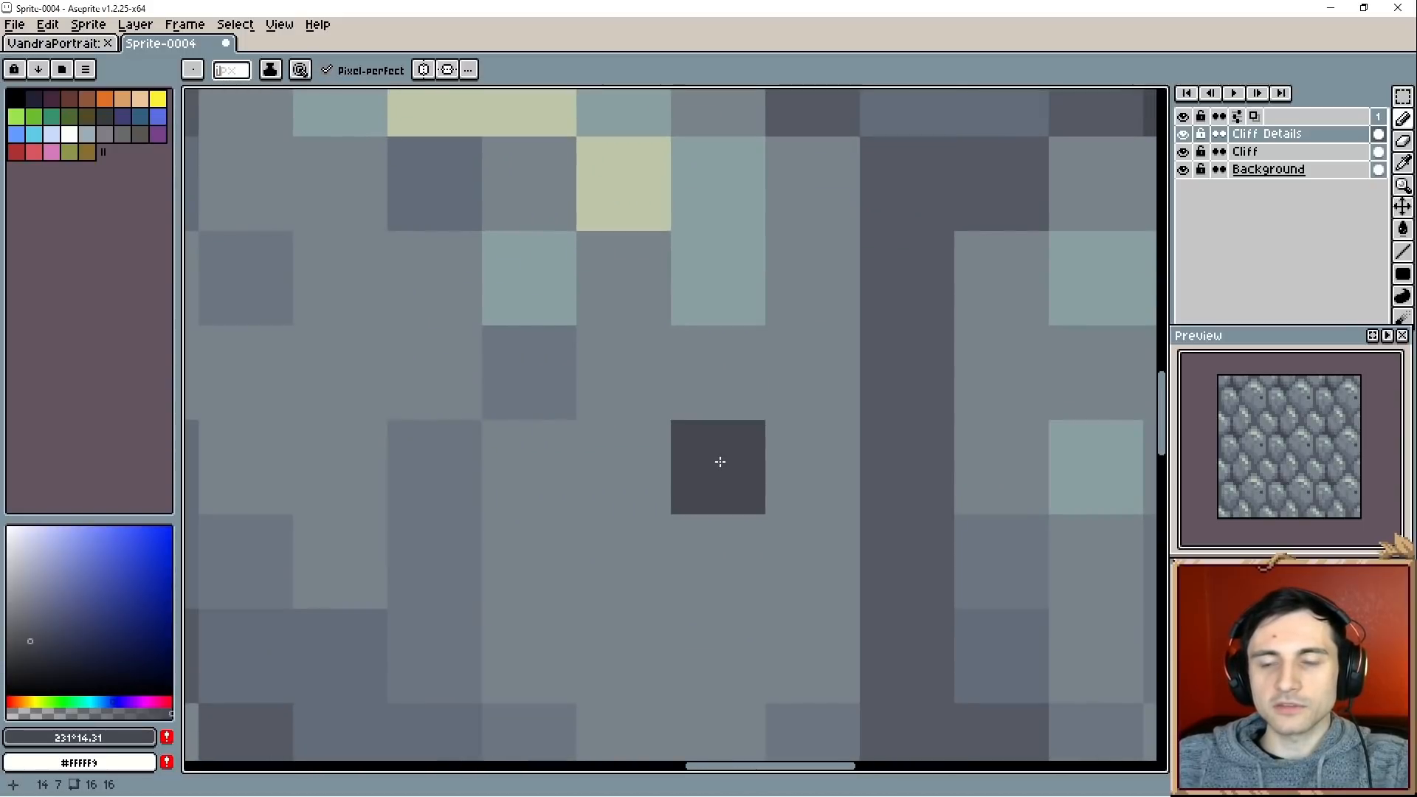
scroll(720, 462, down, 2)
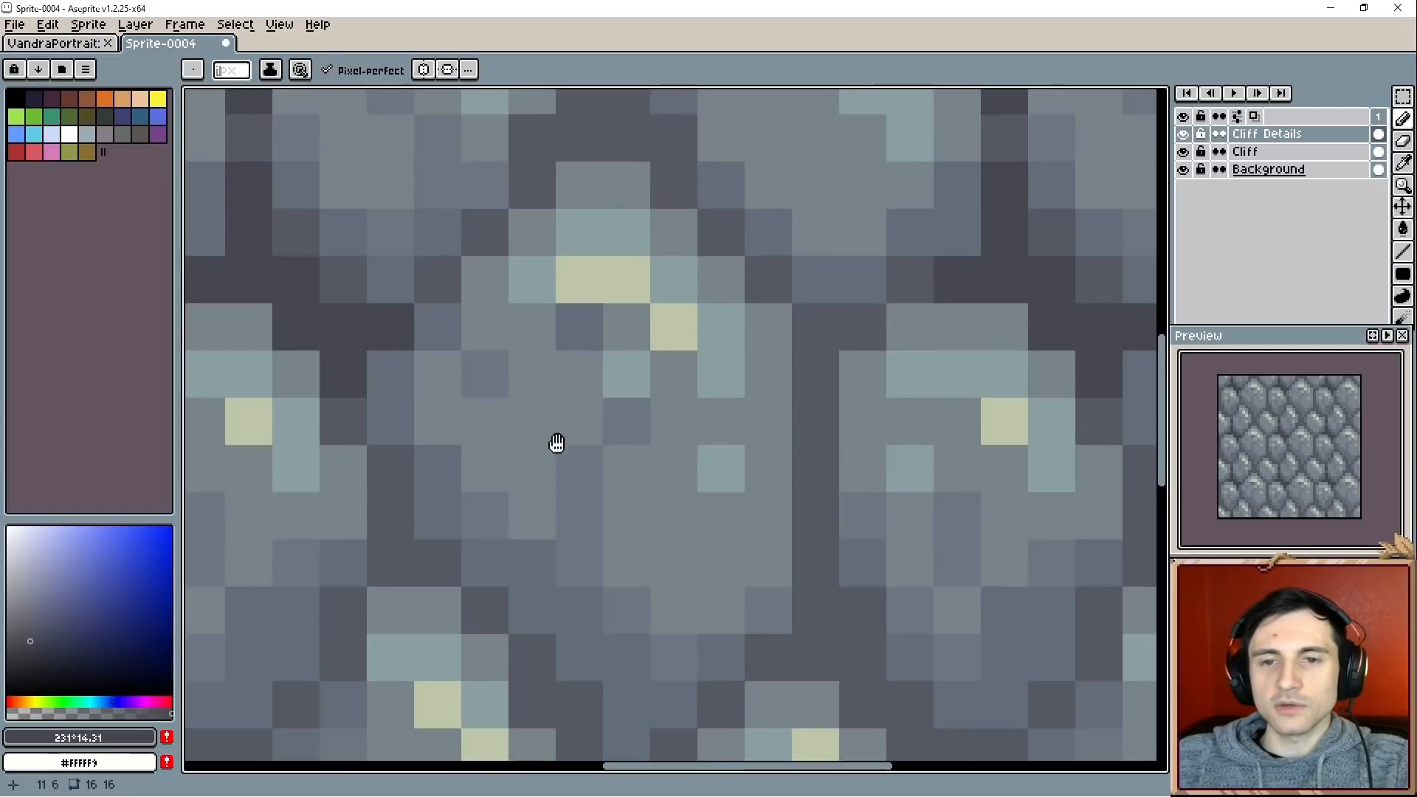
drag(557, 443, 504, 325)
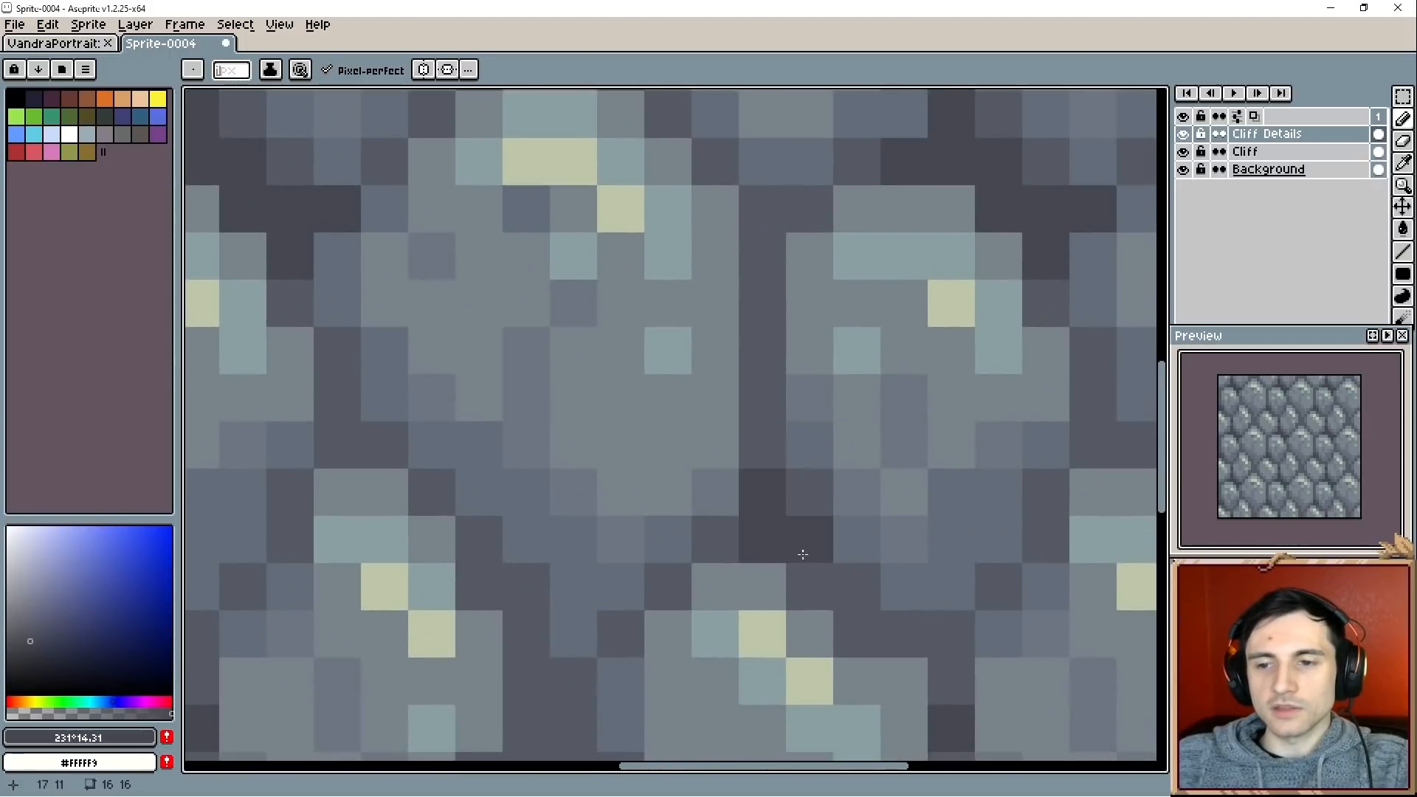
drag(803, 553, 852, 601)
drag(774, 480, 765, 404)
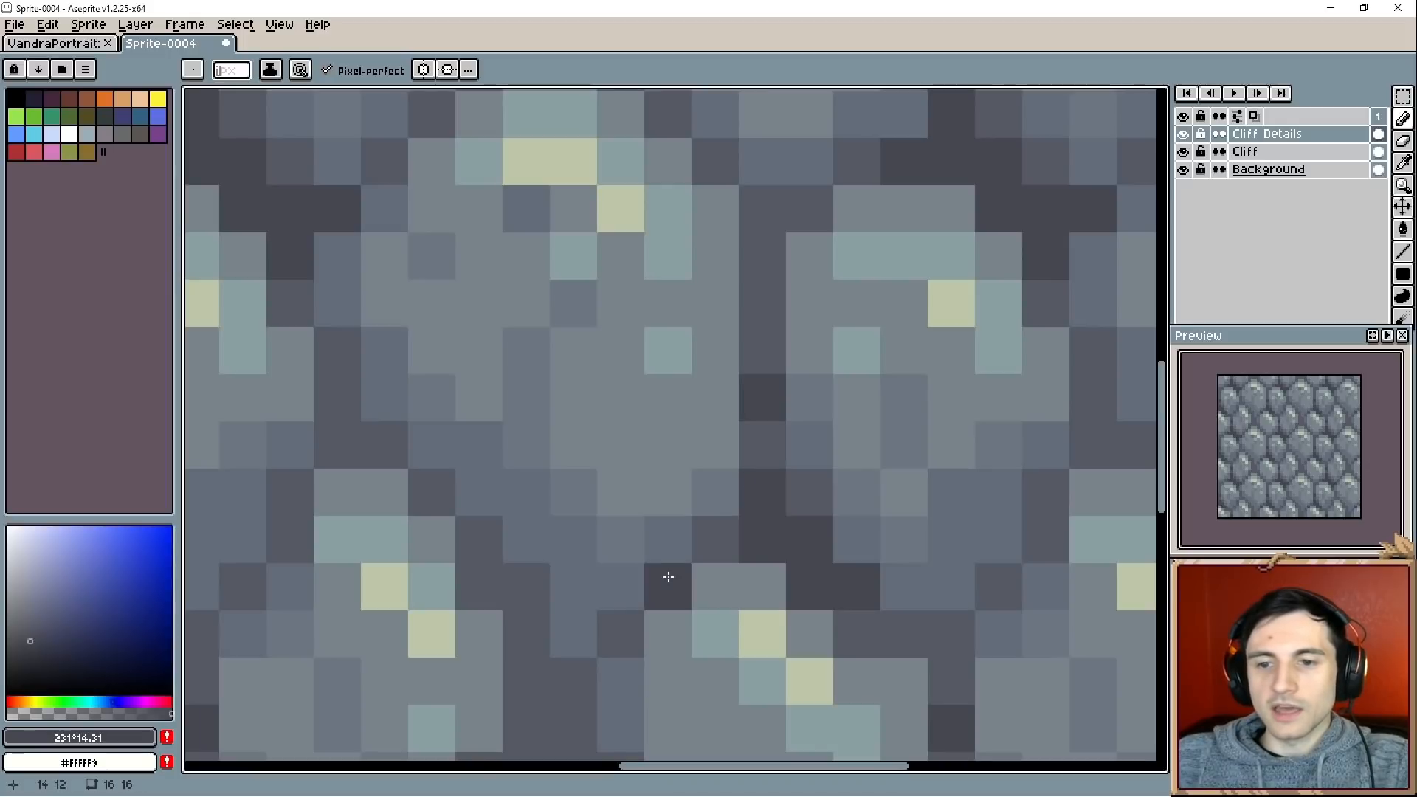
Fill the gap beneath the large stone's tip, between the two smaller stones, with the HSV 231°, 14, 31 tone.
scroll(627, 472, down, 3)
drag(576, 502, 541, 555)
click(572, 556)
click(544, 496)
click(538, 424)
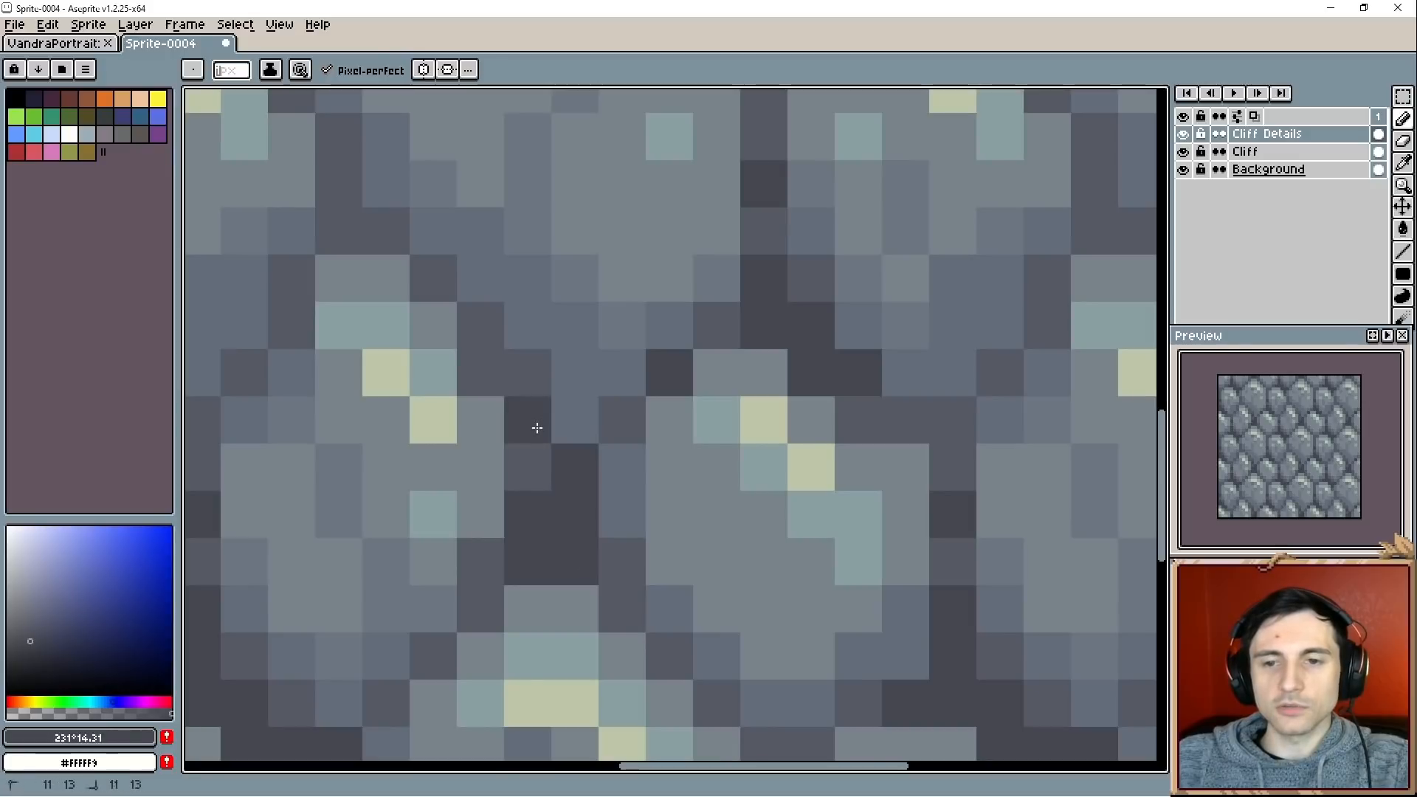
click(602, 547)
click(623, 594)
drag(554, 588, 678, 428)
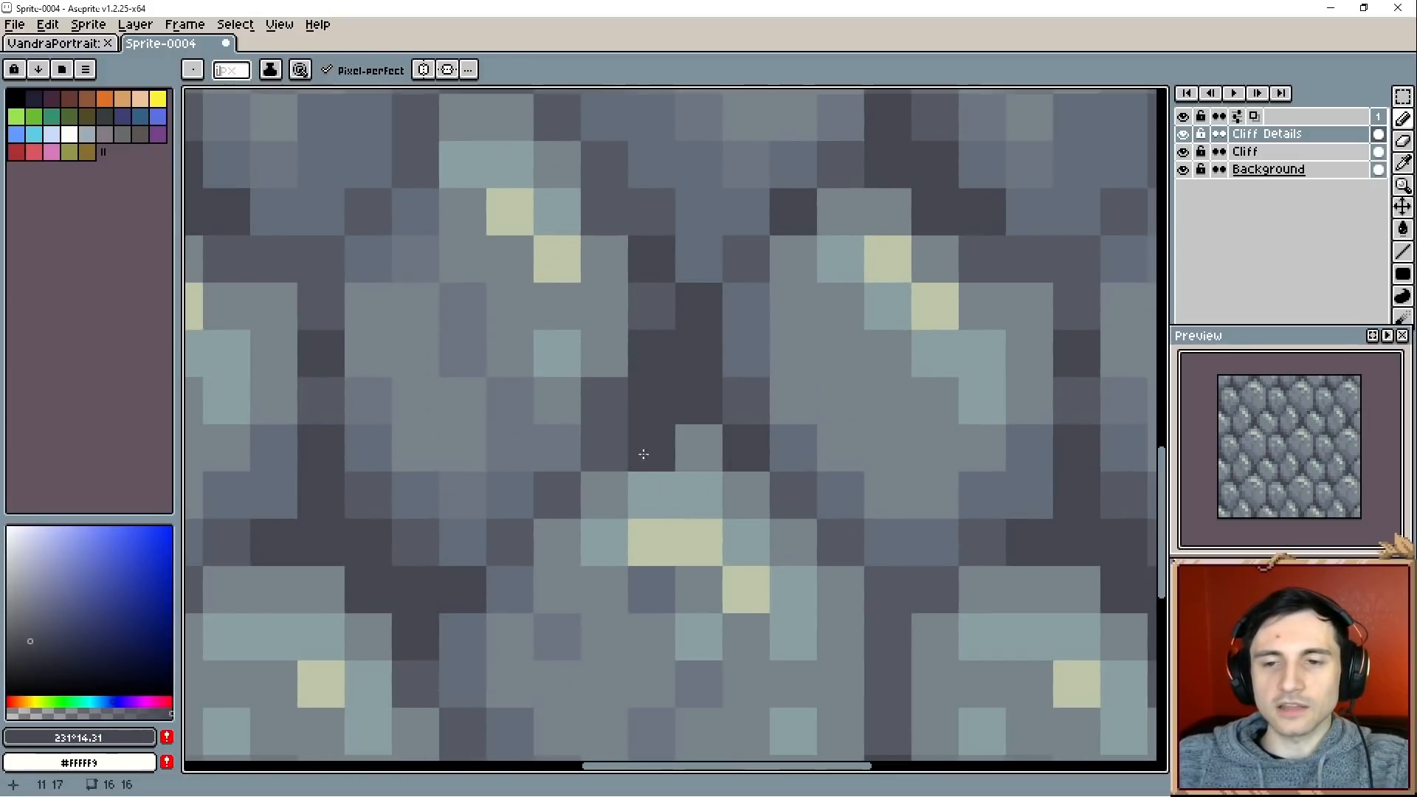
Darken outline pixels around the large stone's upper-left and upper-right sides with the same deep tone.
click(605, 455)
click(521, 531)
drag(506, 559, 542, 346)
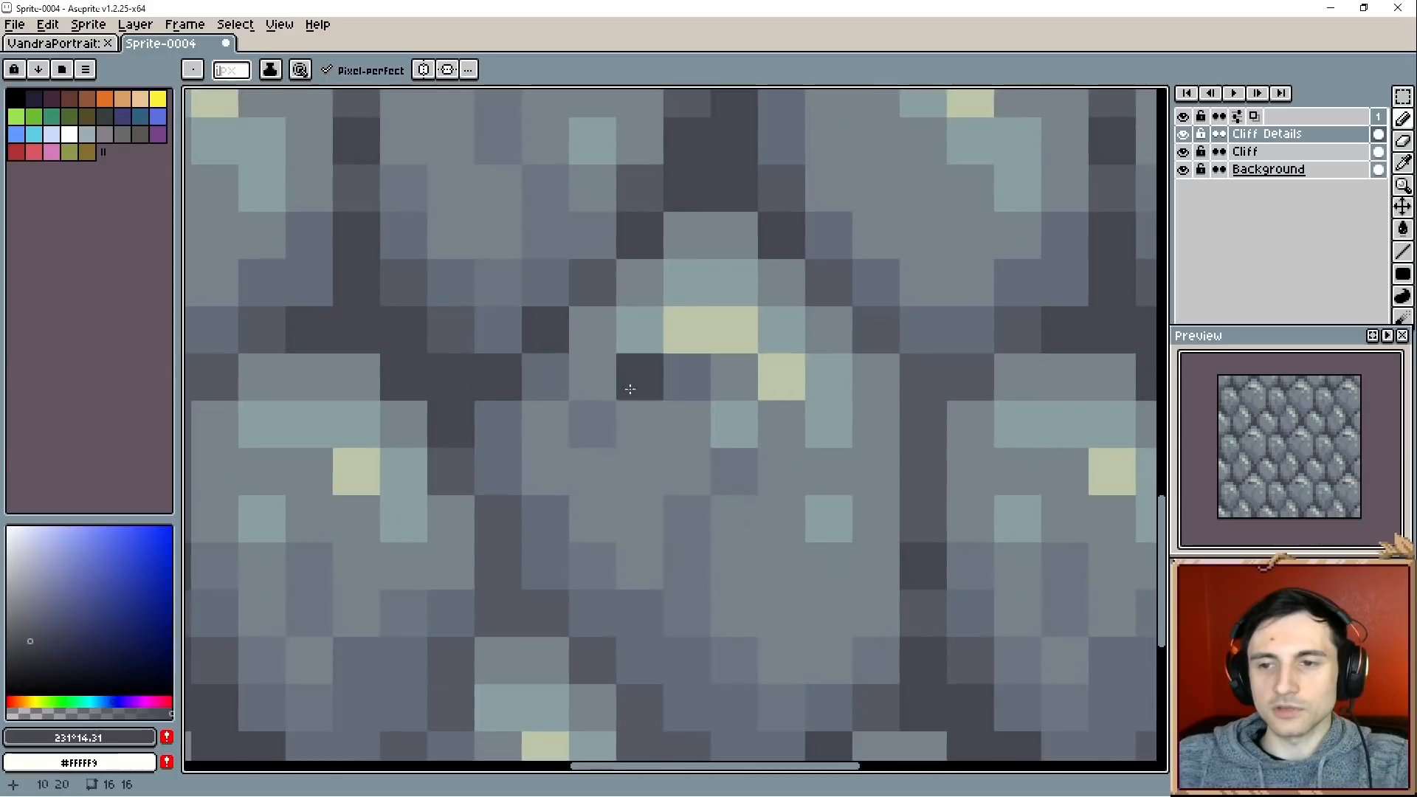
click(923, 381)
click(920, 422)
click(961, 378)
click(893, 342)
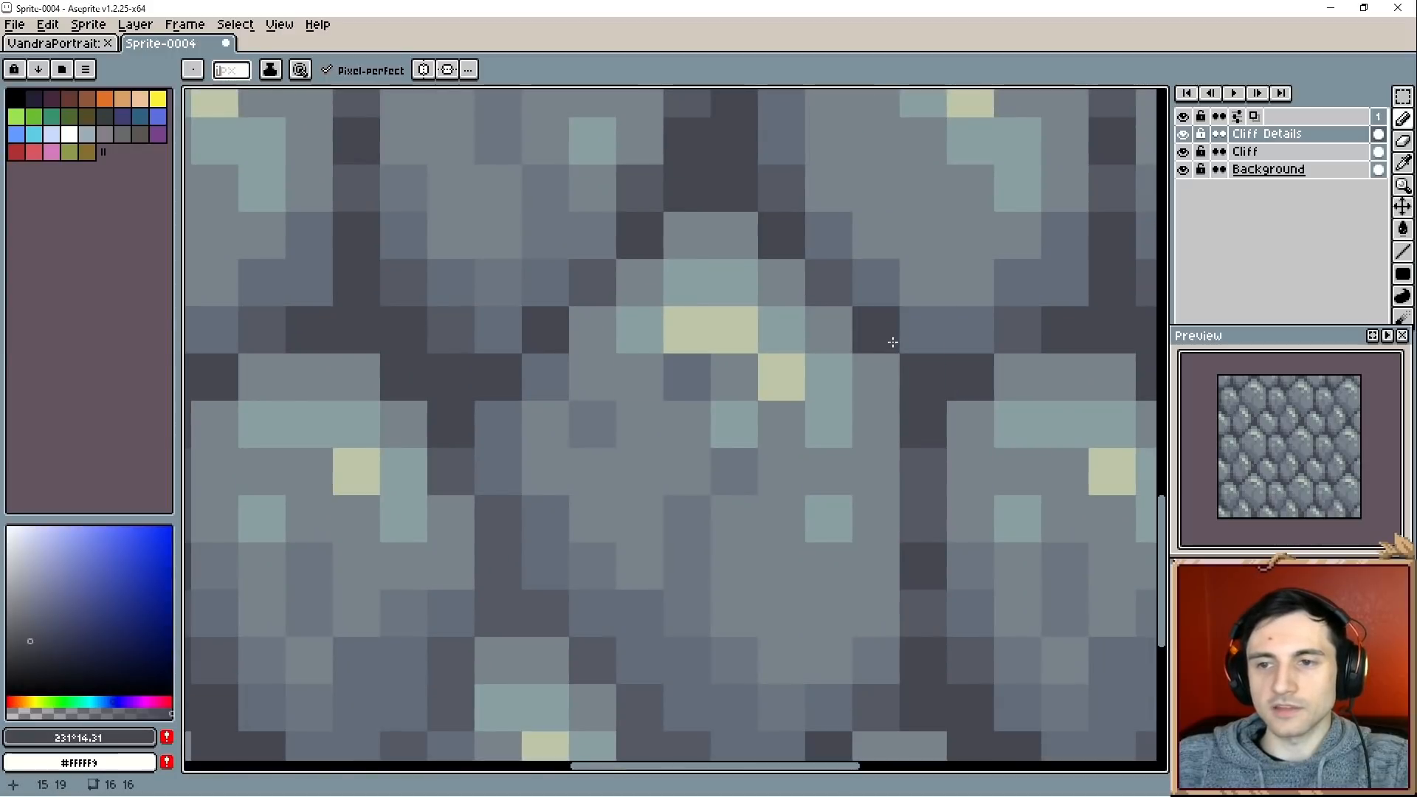
Darken the junction at the large stone's lower left and the outline around the top of the small stone below.
drag(514, 626, 563, 436)
click(563, 436)
click(562, 389)
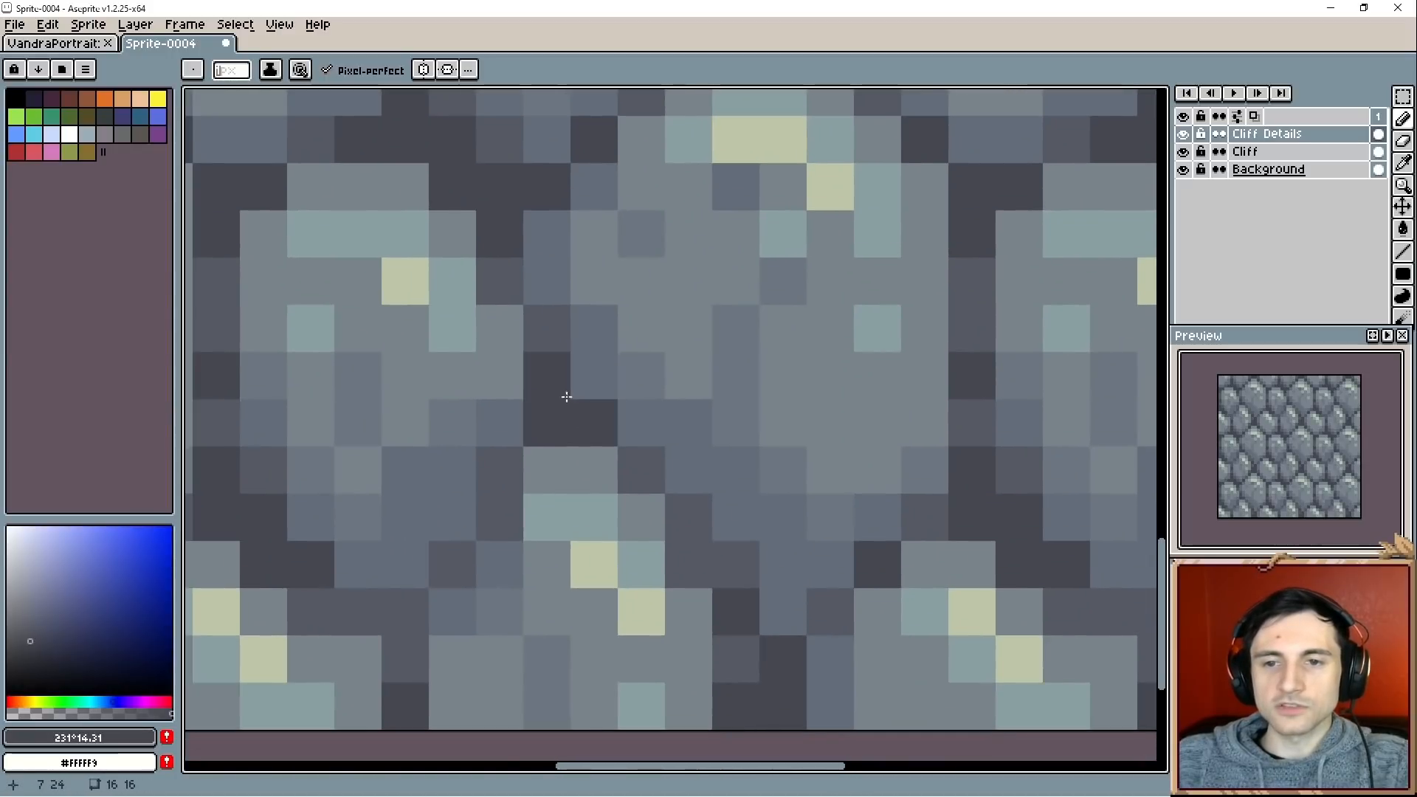
click(506, 464)
click(634, 464)
click(557, 514)
Choose a darker HSV 231°, 12, 19 tone and deepen the gap junction above the upper right of the narrower rounded stone.
scroll(558, 514, down, 6)
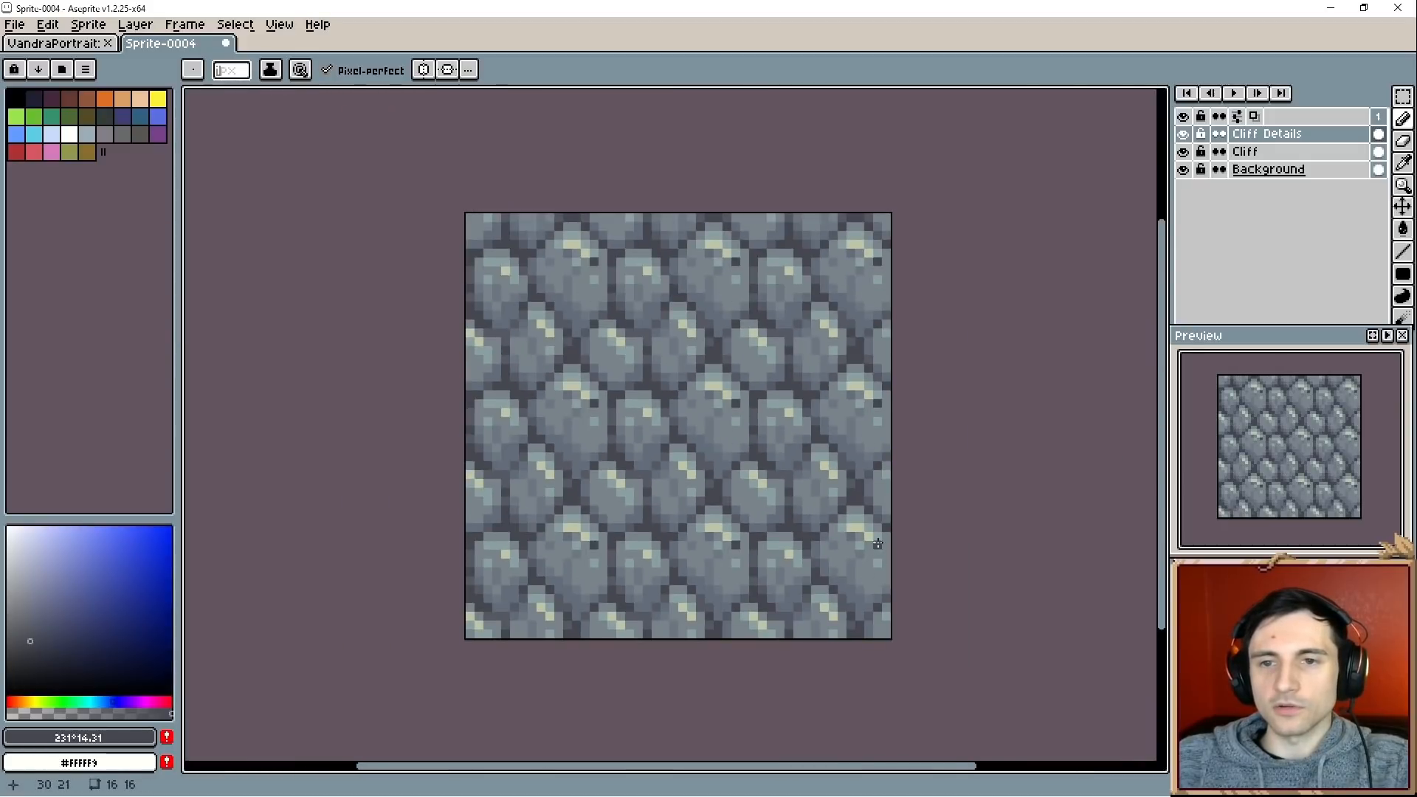
drag(874, 538, 844, 540)
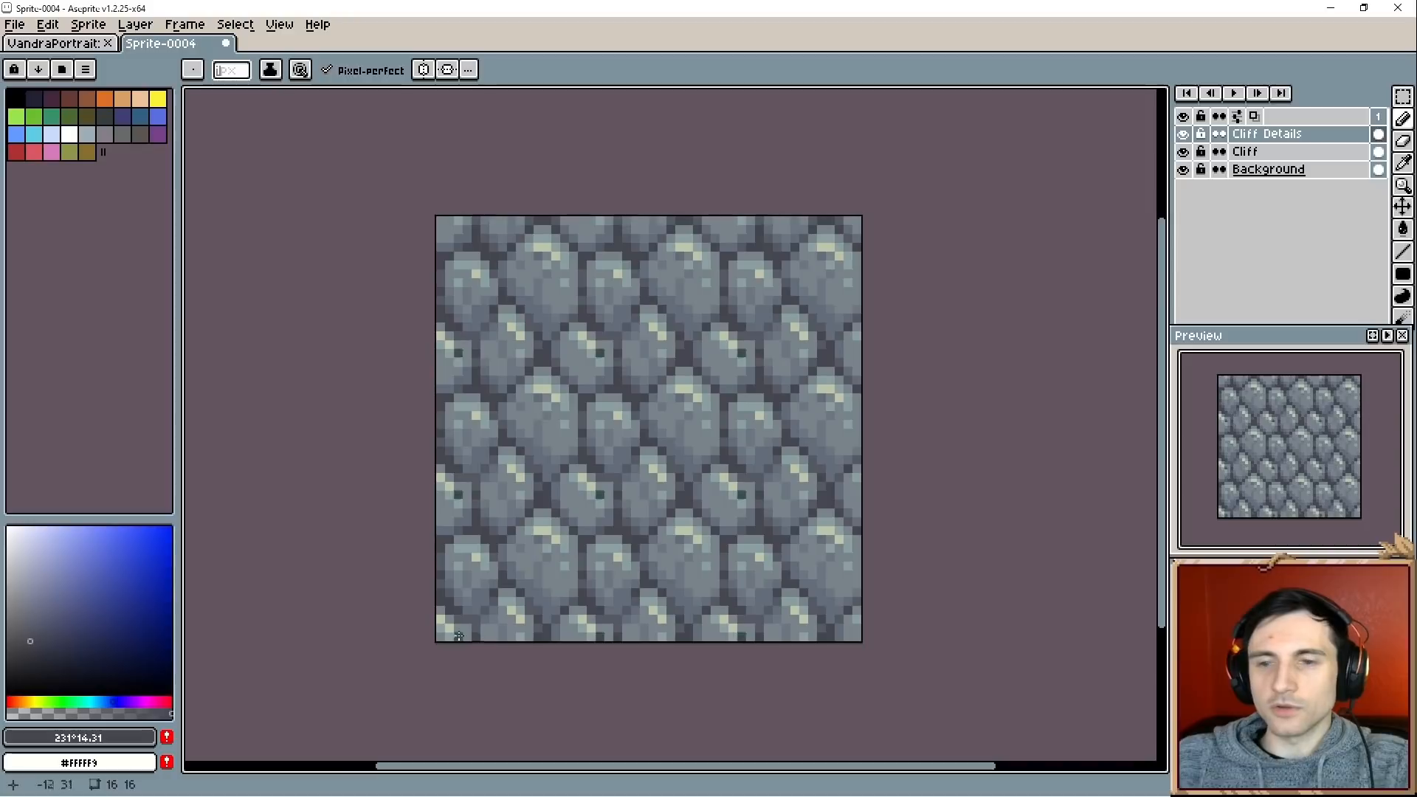
click(43, 648)
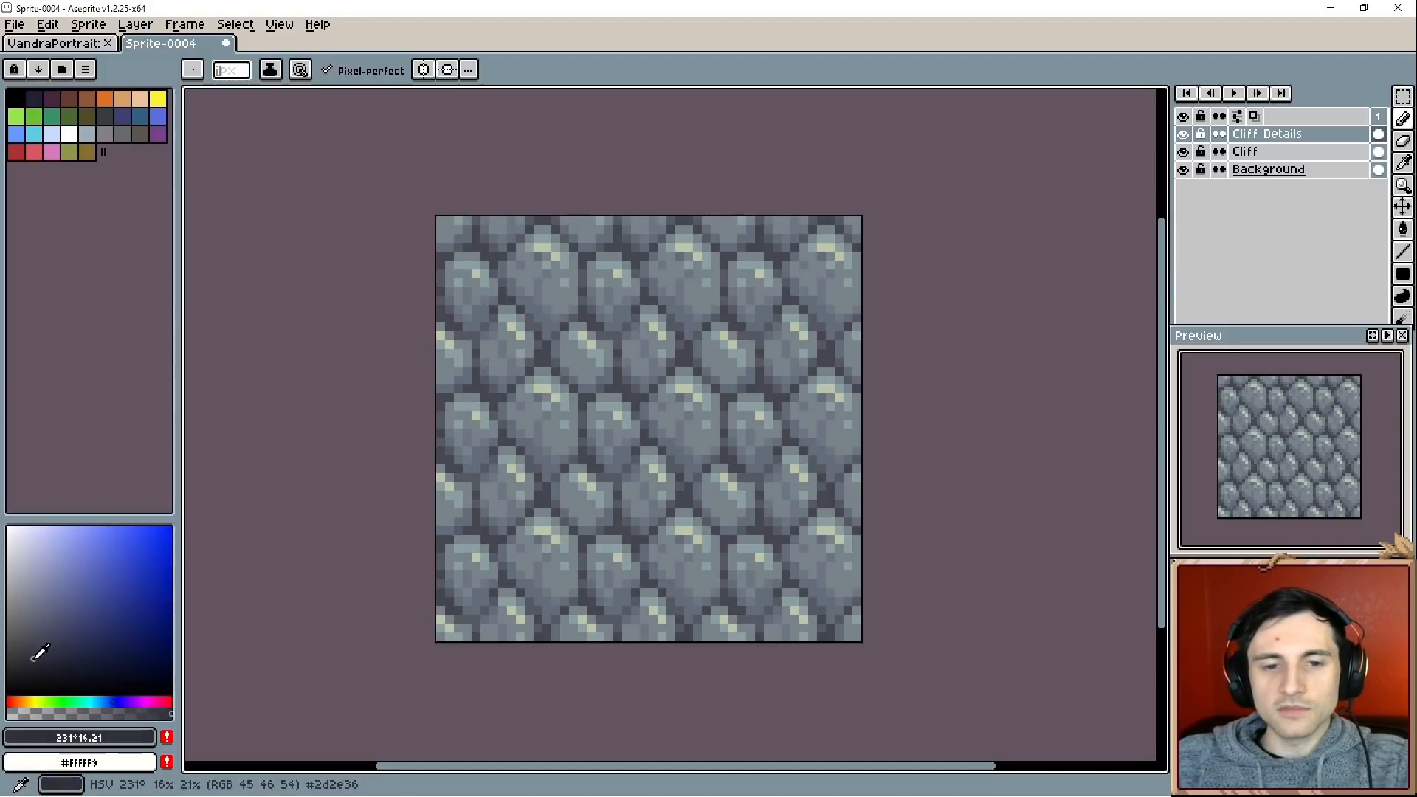
click(27, 662)
scroll(566, 504, up, 2)
scroll(565, 504, up, 2)
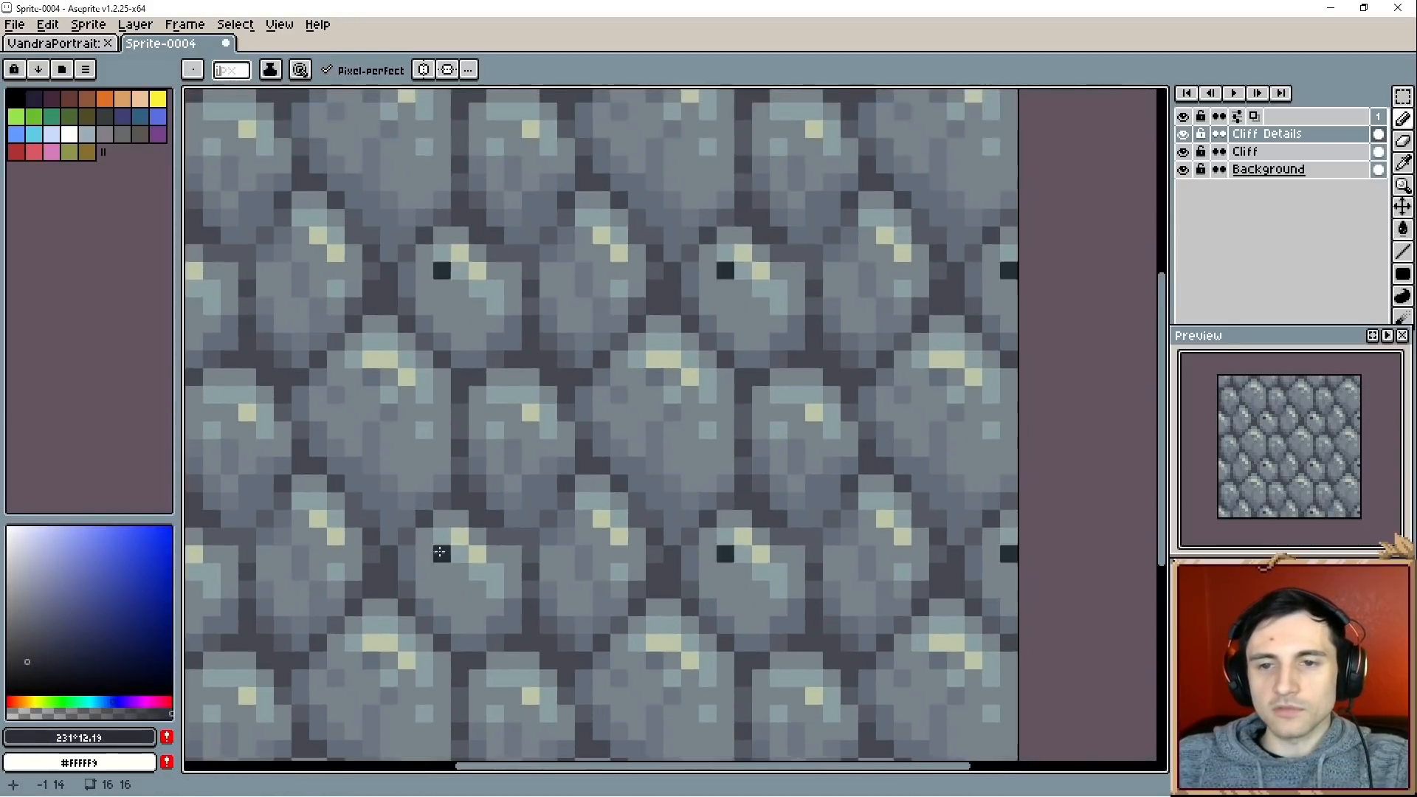
click(574, 337)
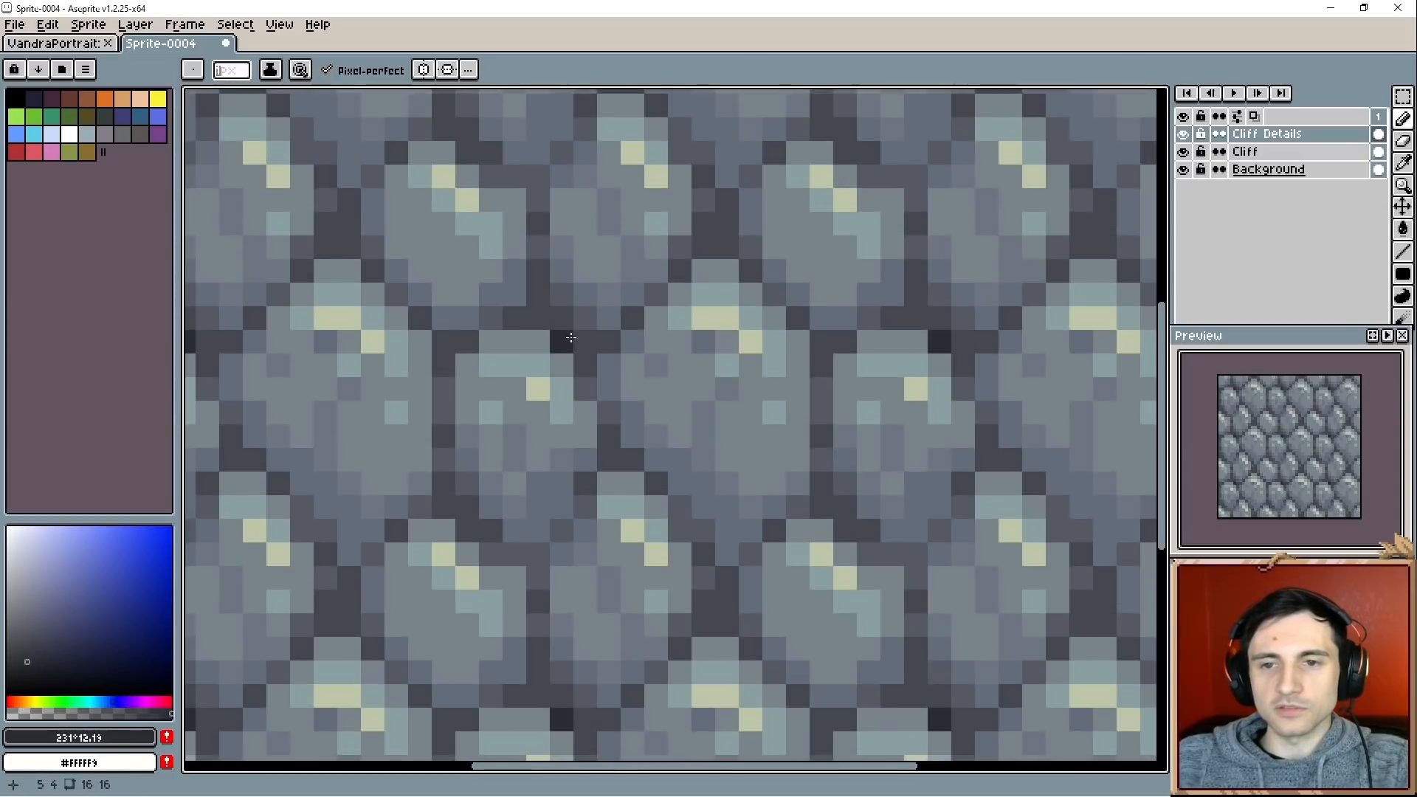
click(545, 322)
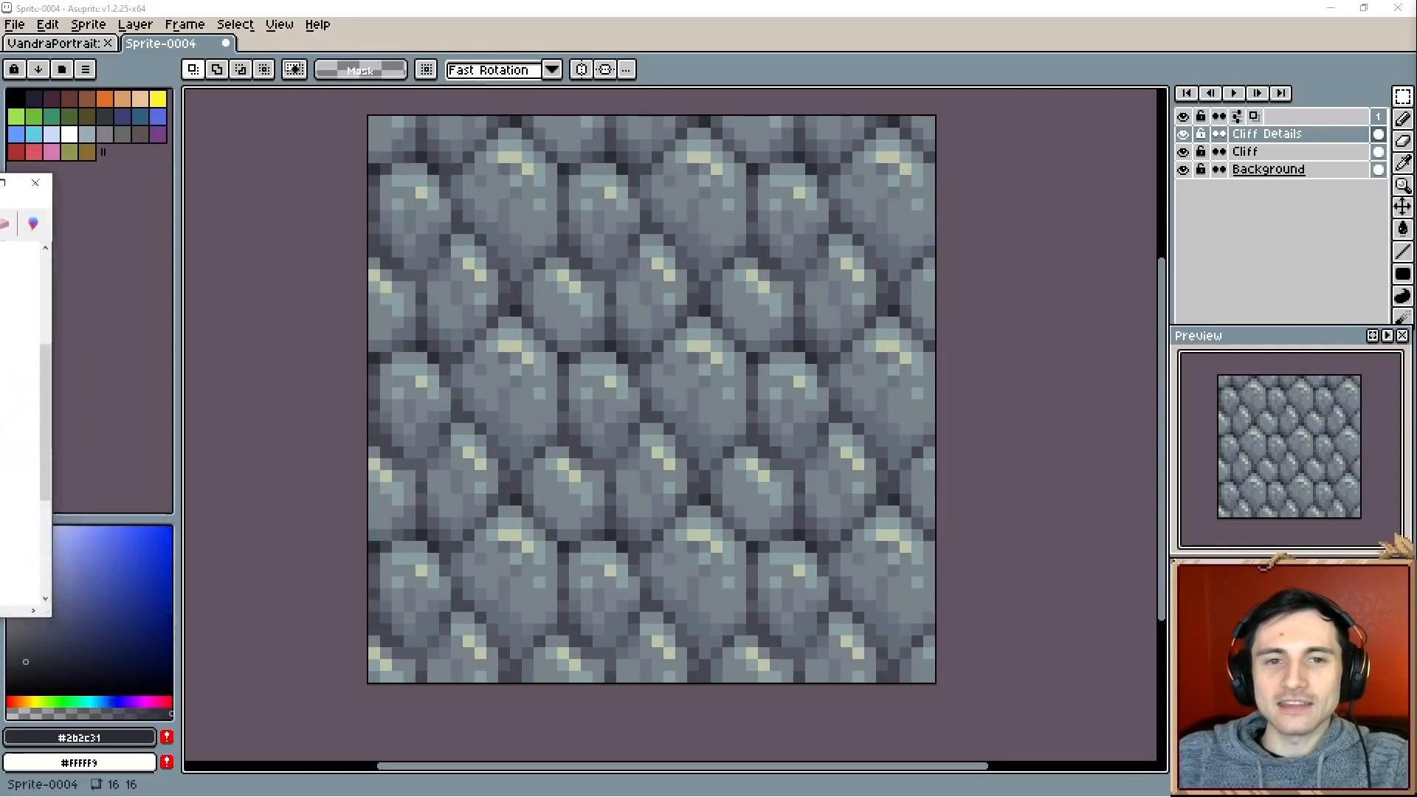
click(280, 26)
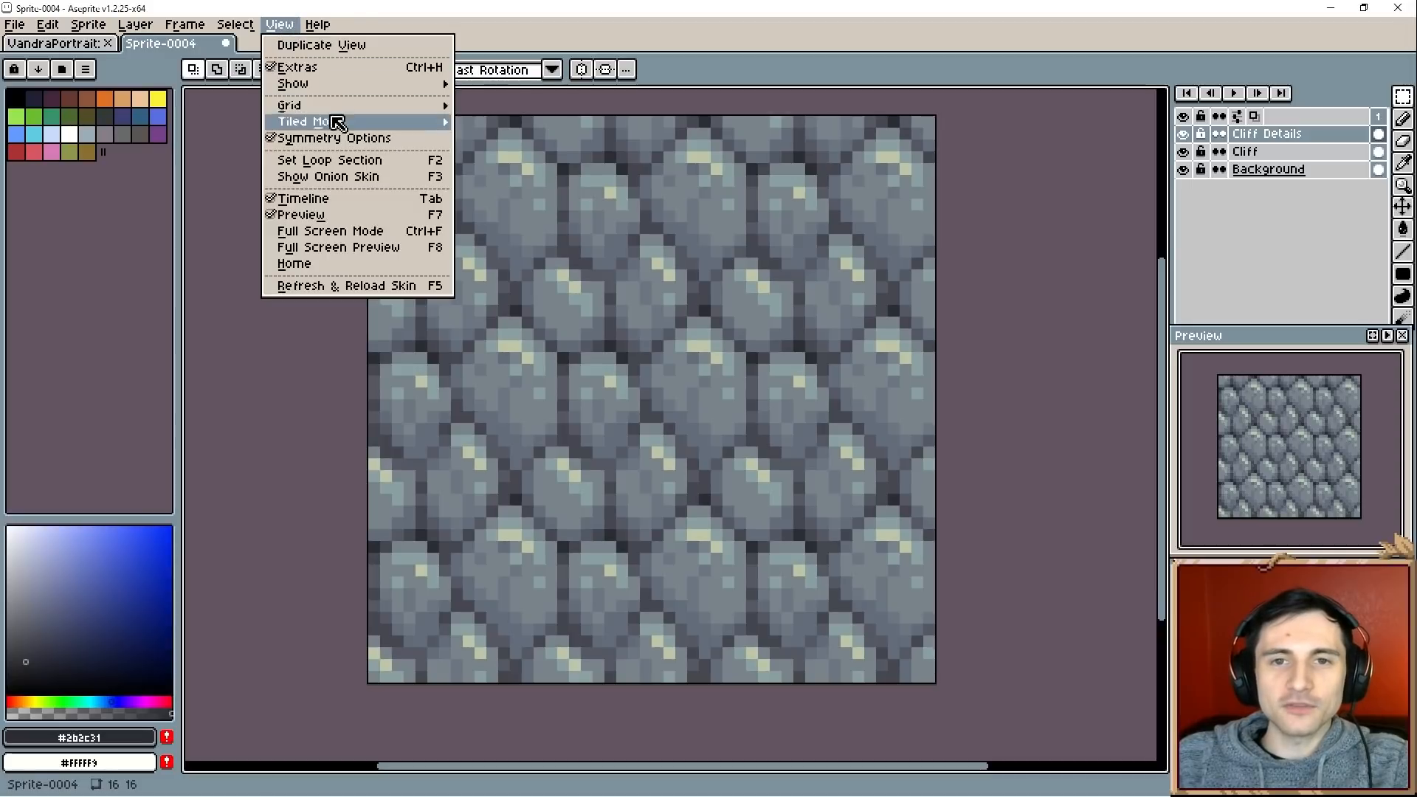
mouse_move(341, 127)
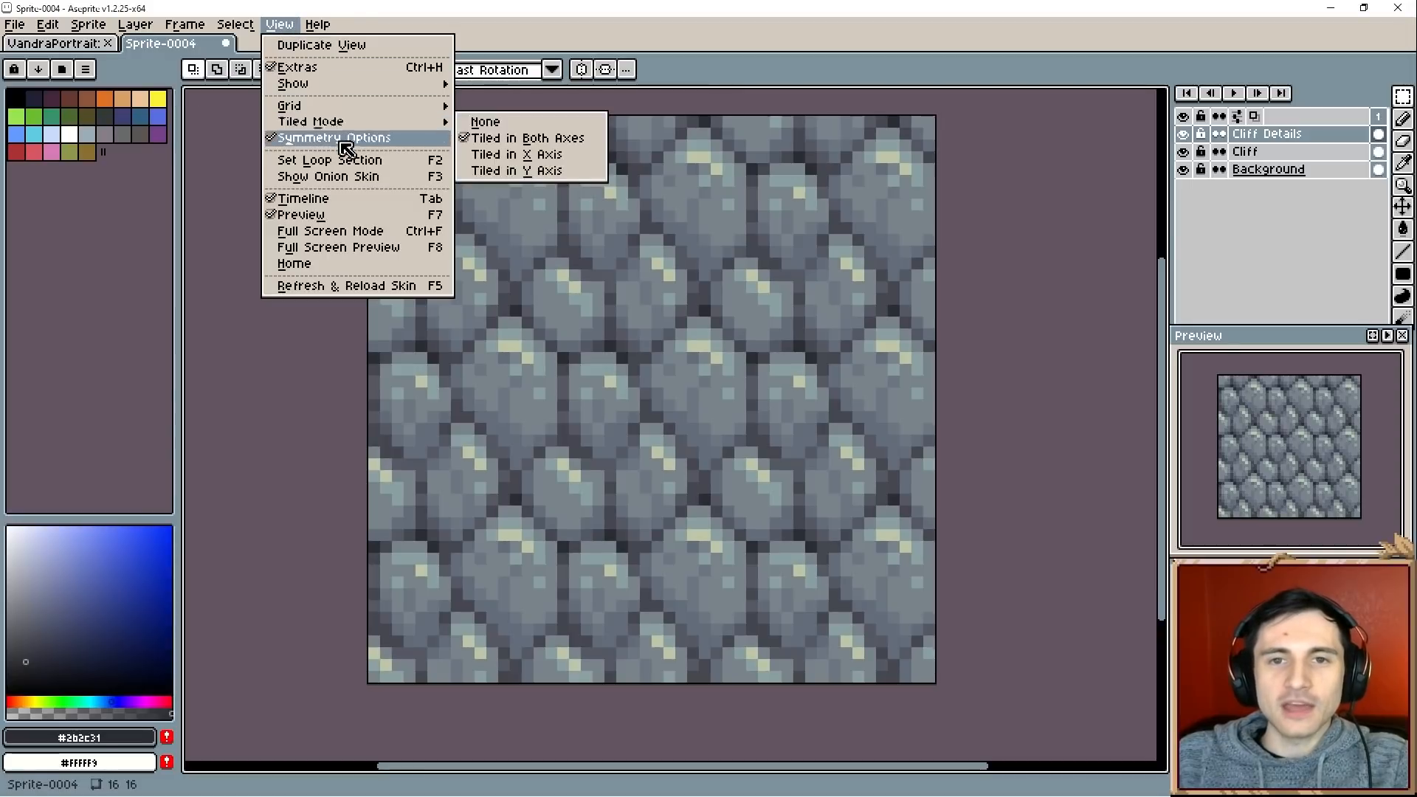
click(528, 137)
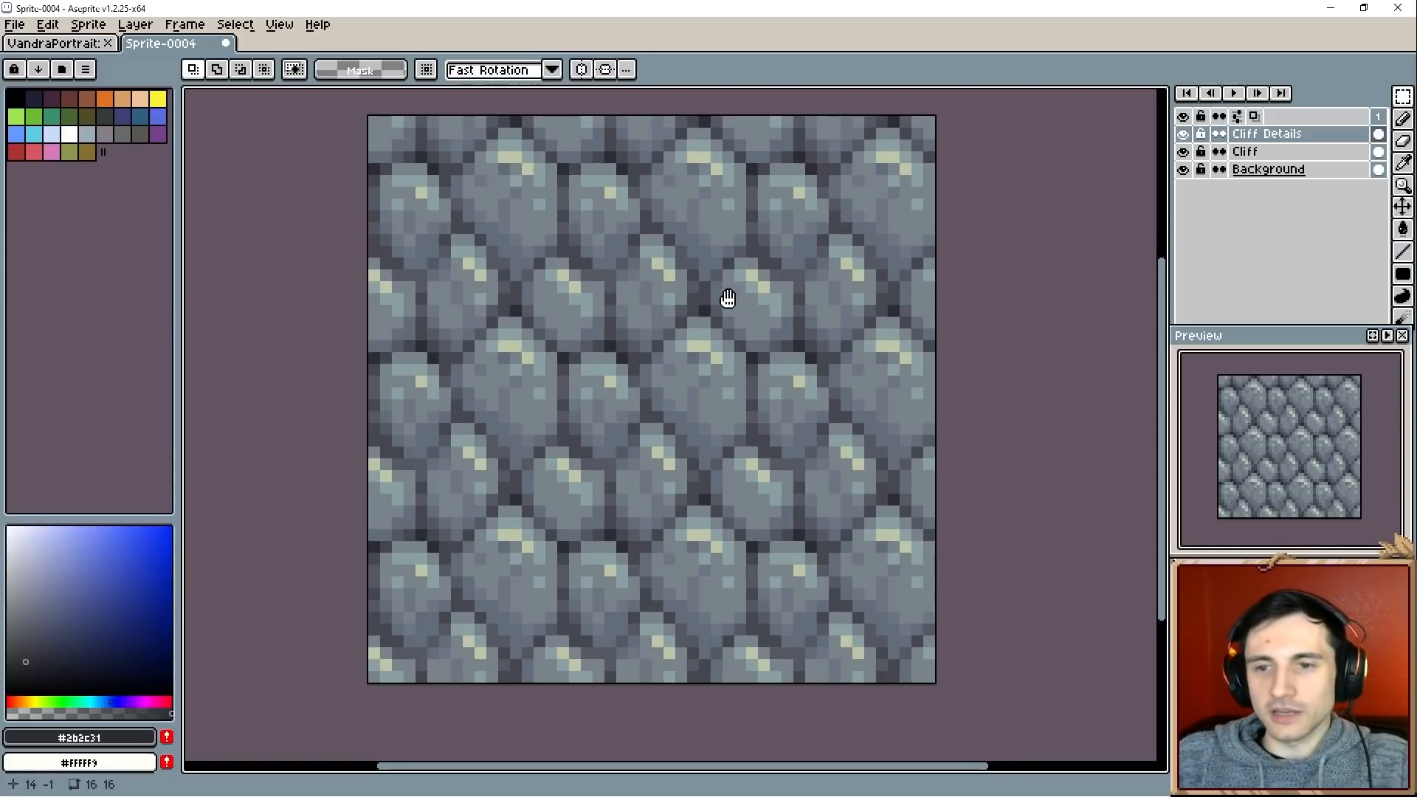
drag(727, 298, 689, 295)
click(279, 24)
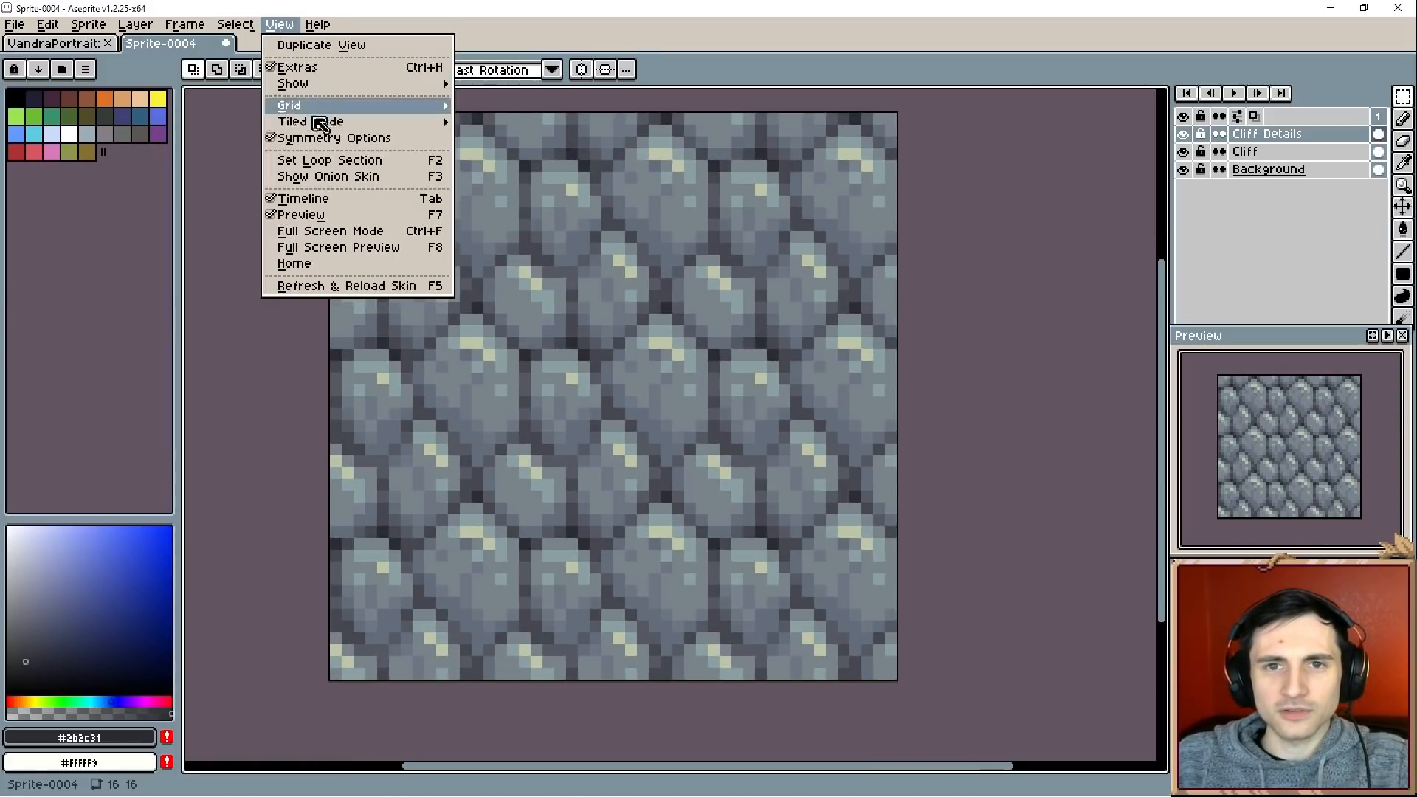
mouse_move(339, 121)
click(468, 142)
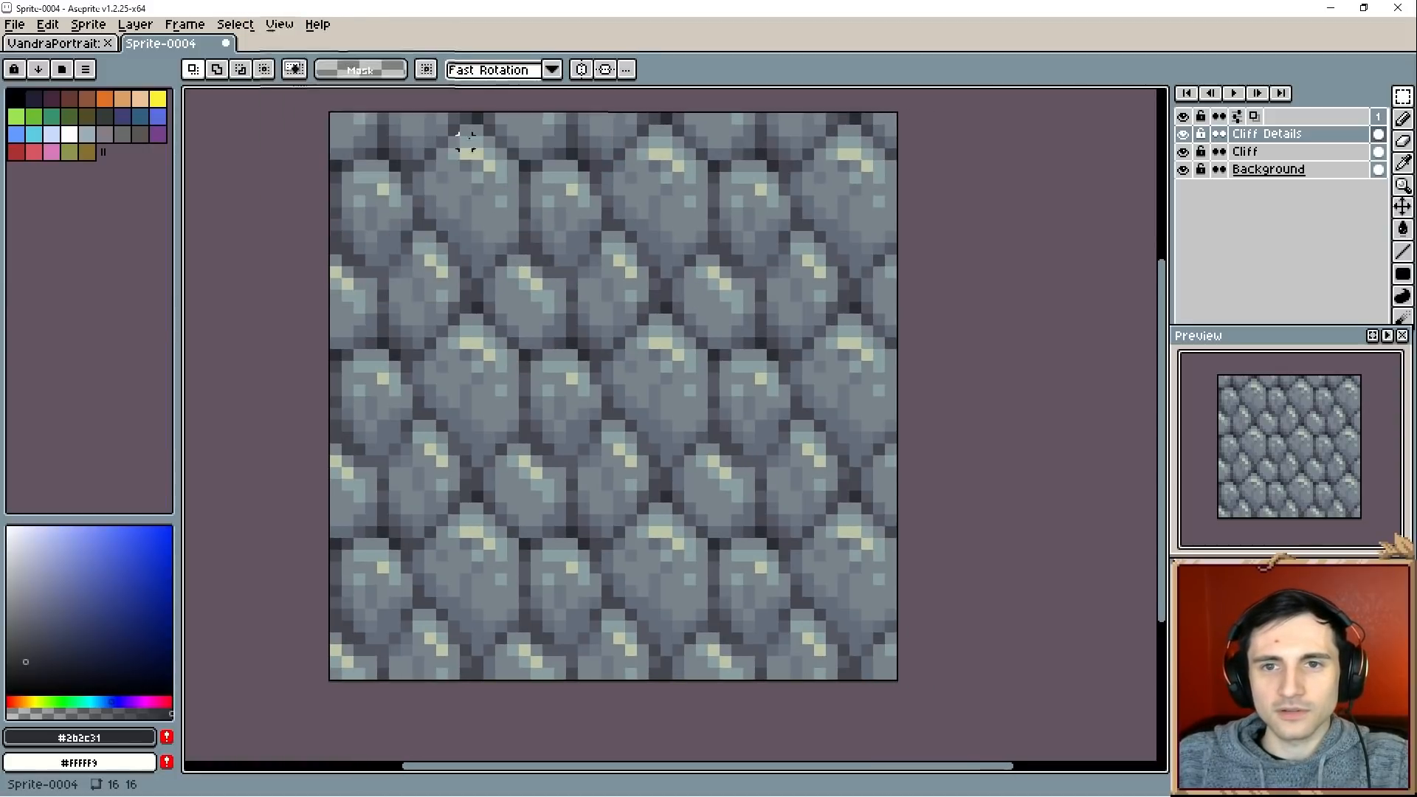
click(278, 24)
click(518, 137)
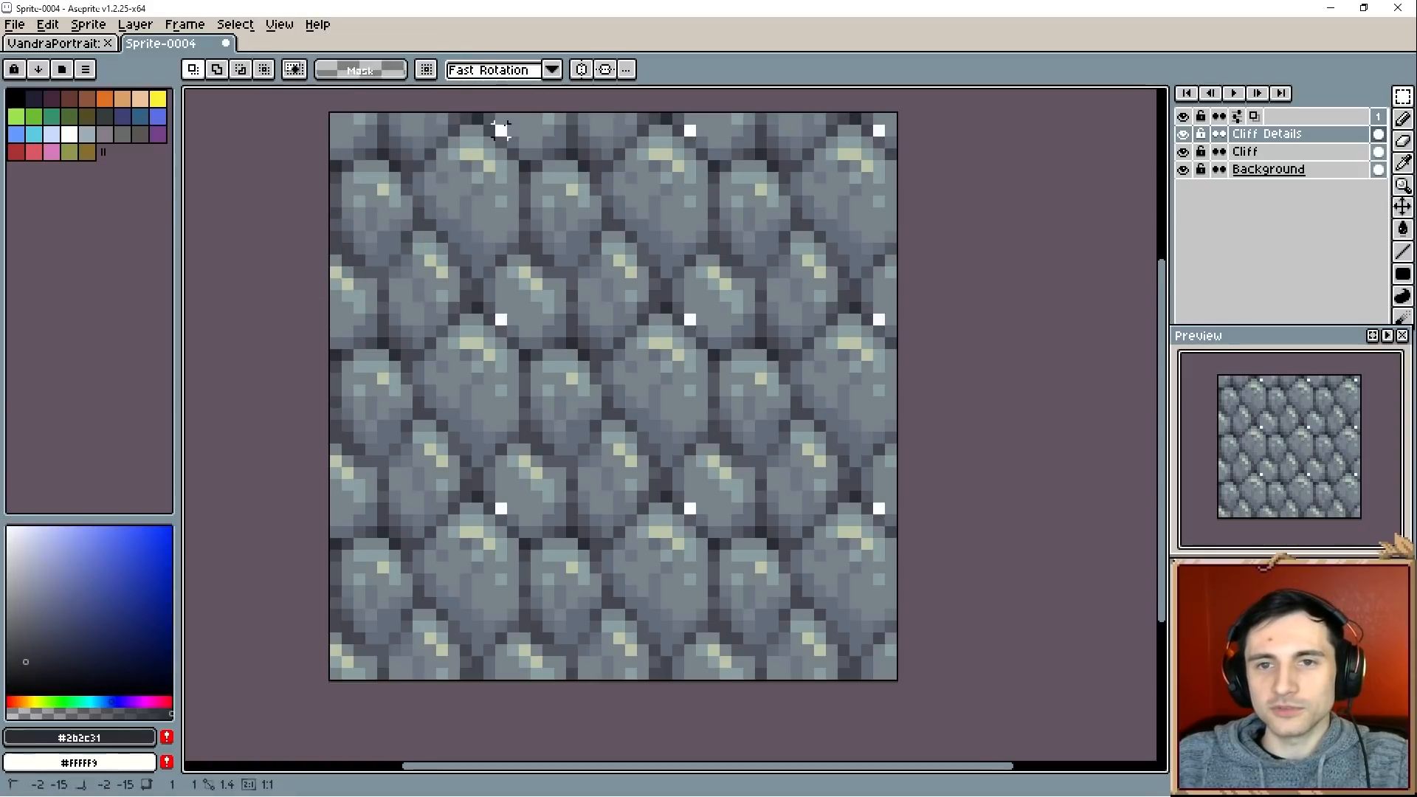
Set the tiled mode to None to display only the single cliff tile.
click(278, 28)
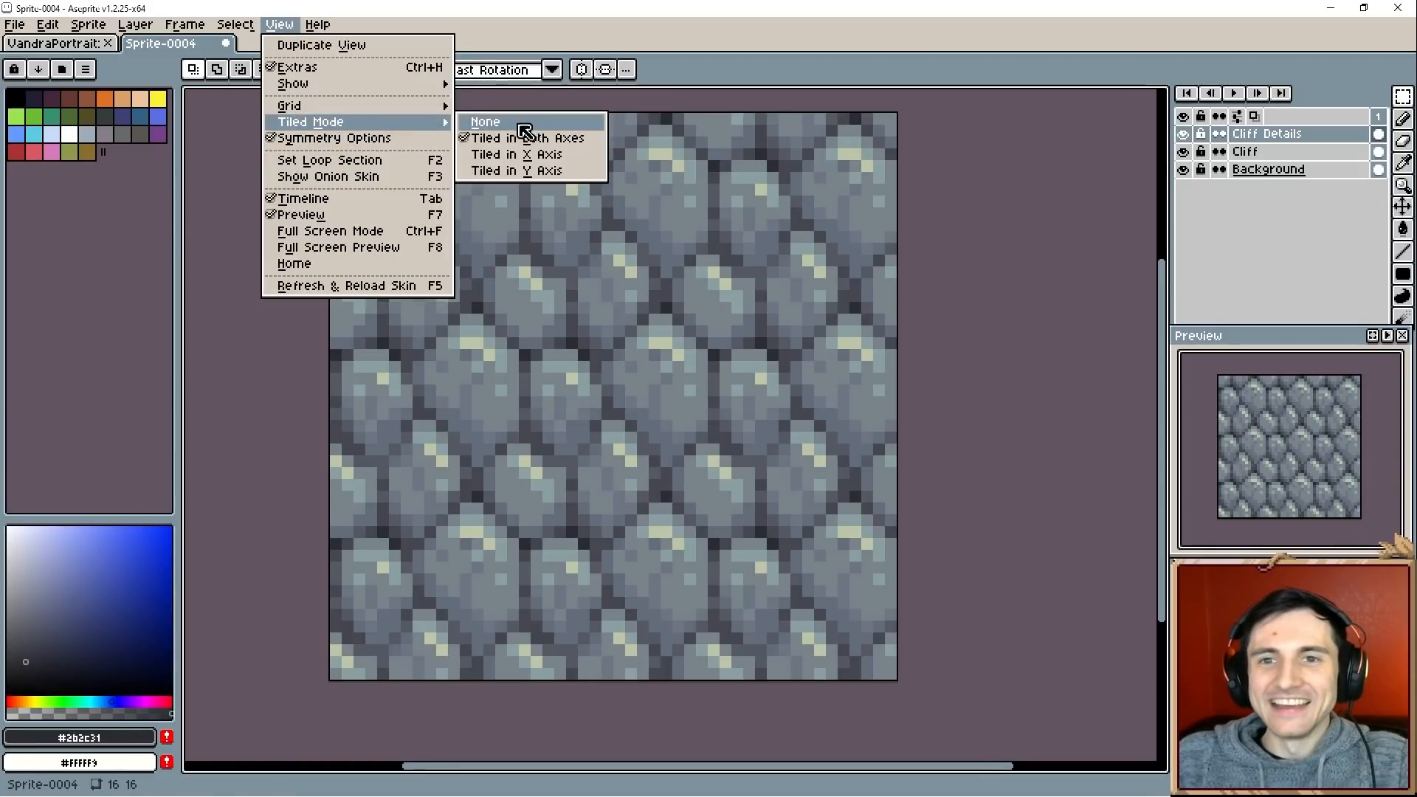
click(519, 137)
drag(704, 370, 670, 380)
scroll(648, 372, up, 2)
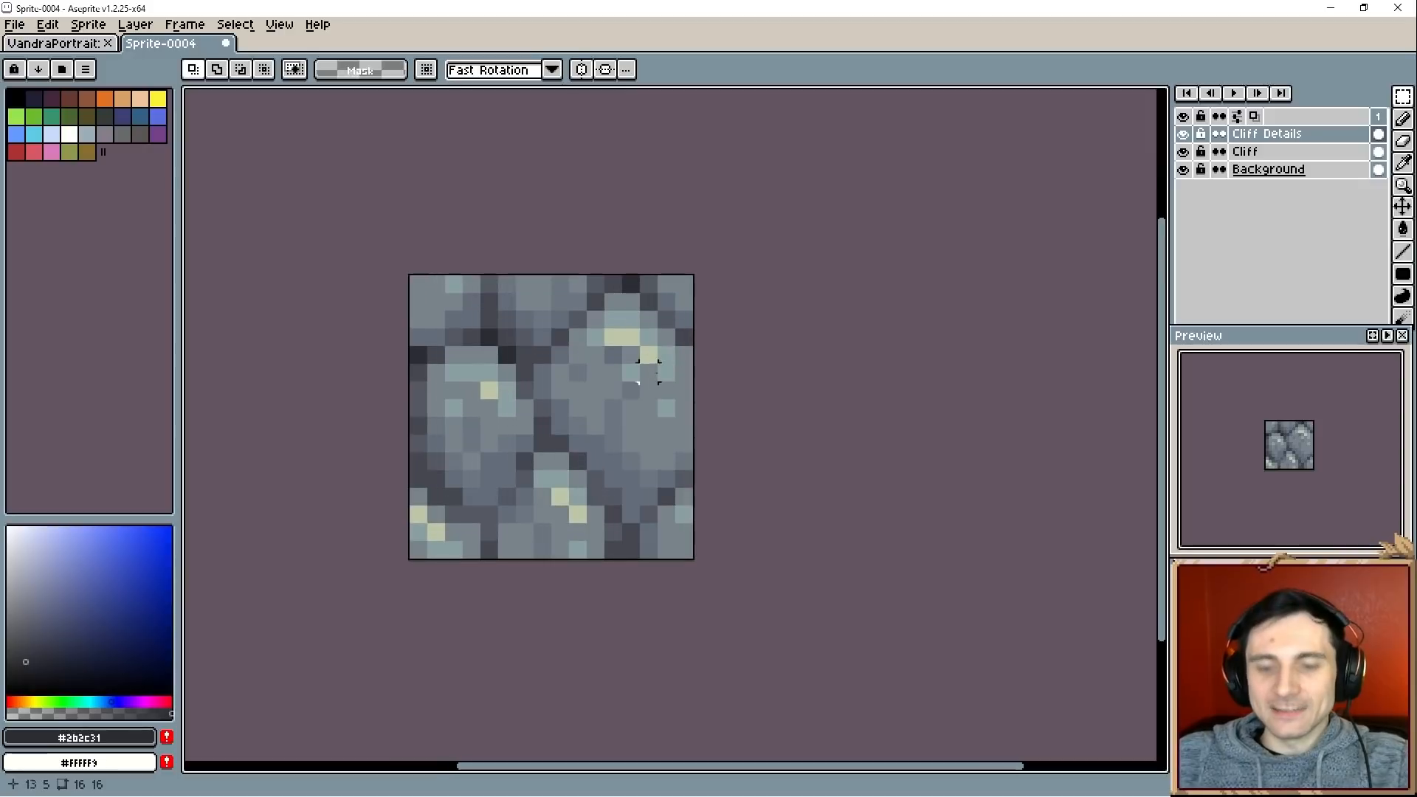
Select the whole tile and enlarge the canvas around it to 81 × 50 px, adding 29 px left and 36 px right.
drag(395, 278, 754, 602)
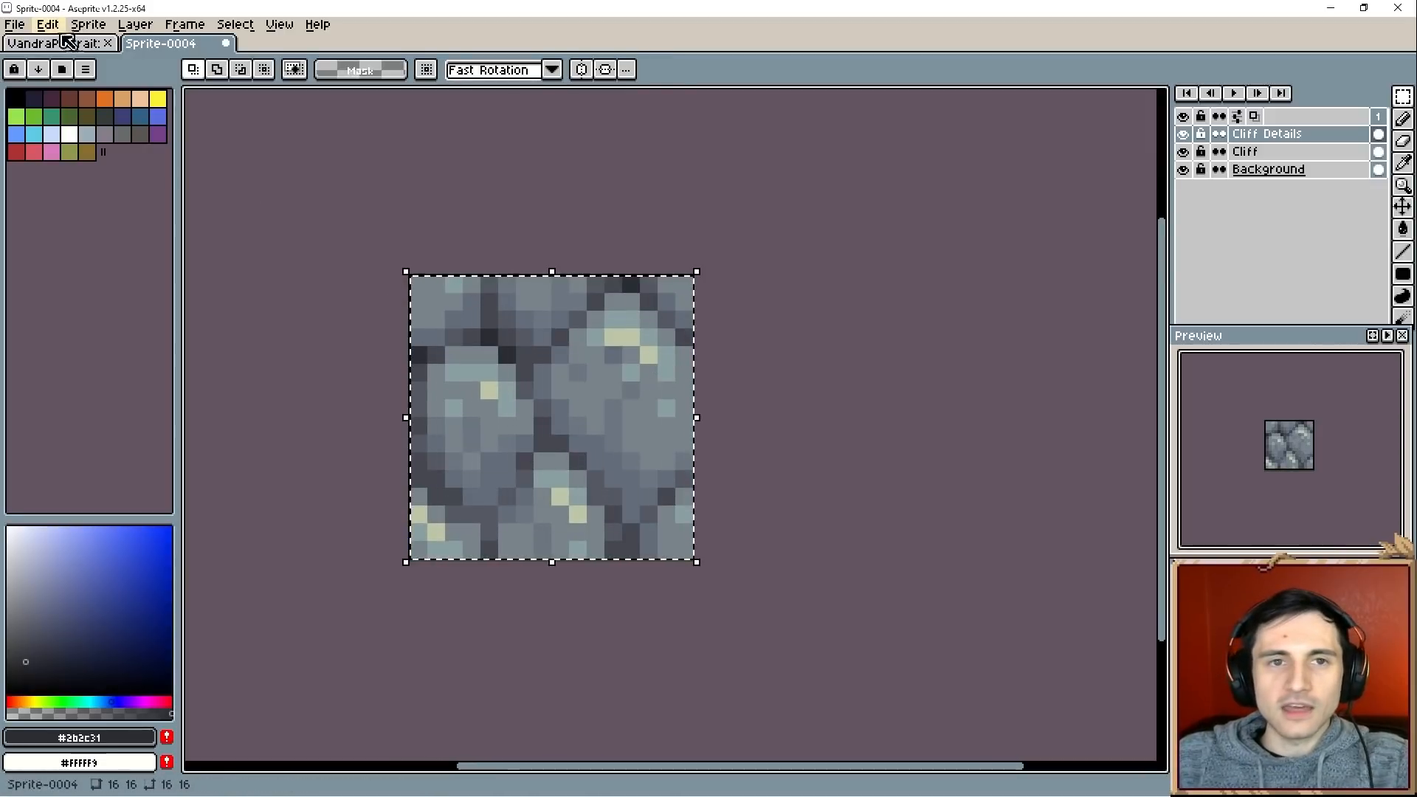
click(102, 25)
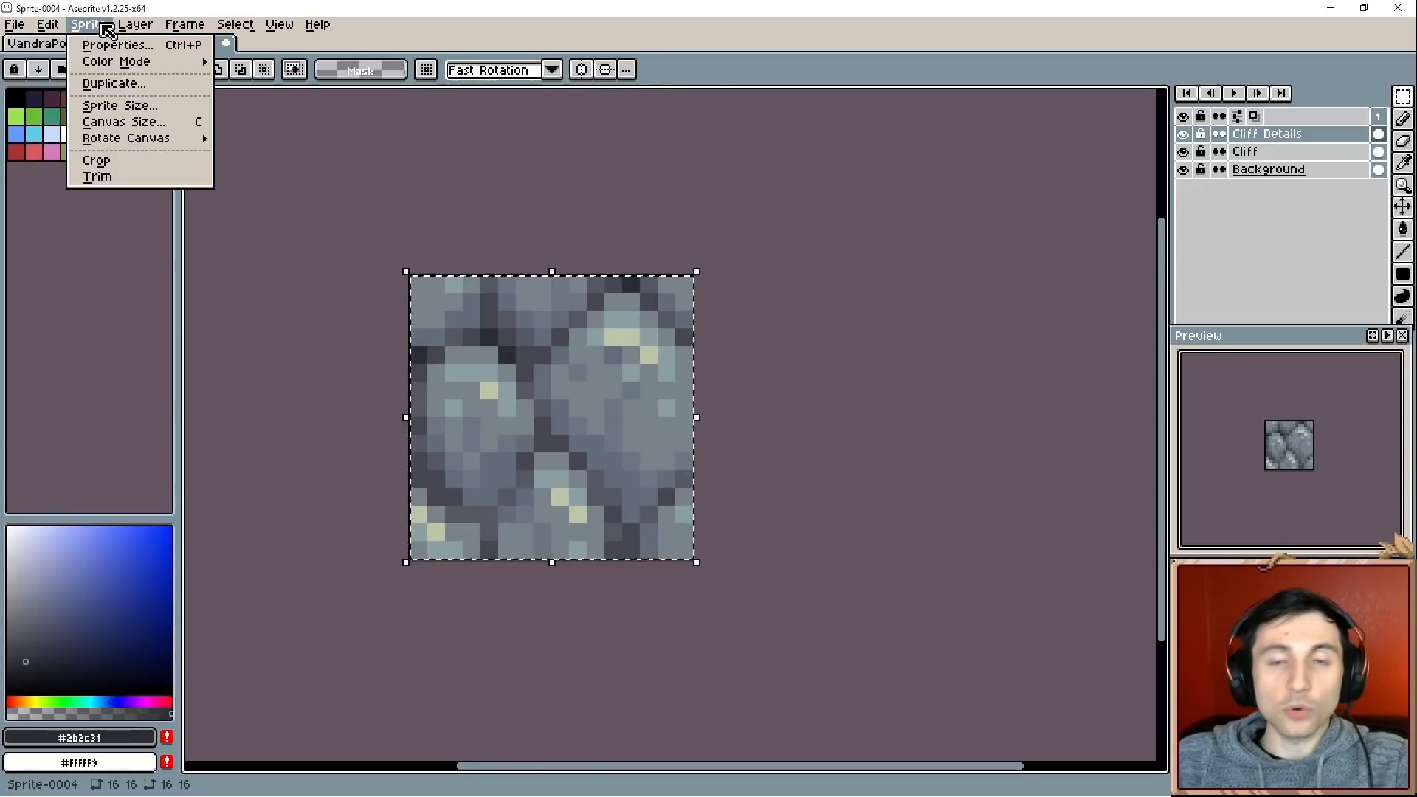
click(94, 122)
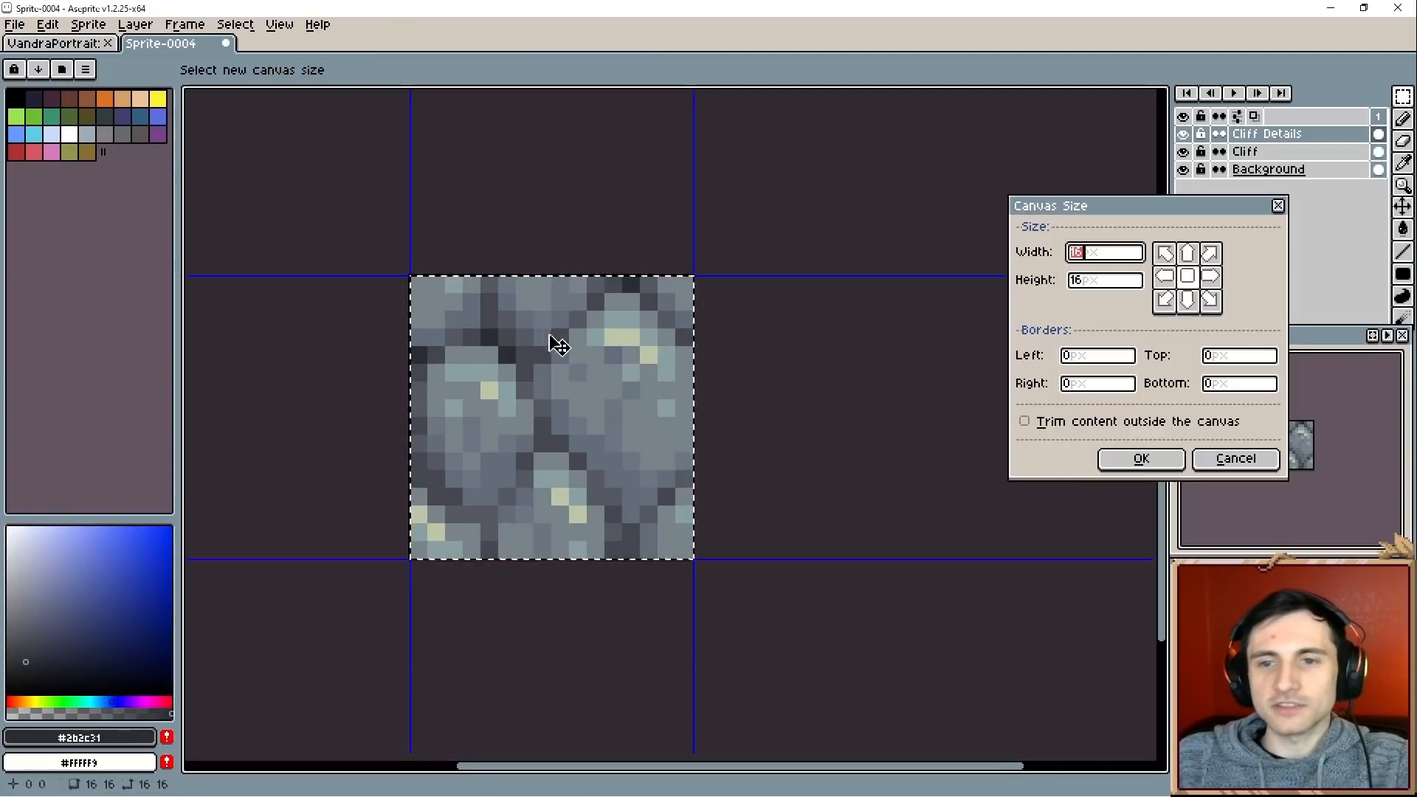
scroll(771, 337, down, 2)
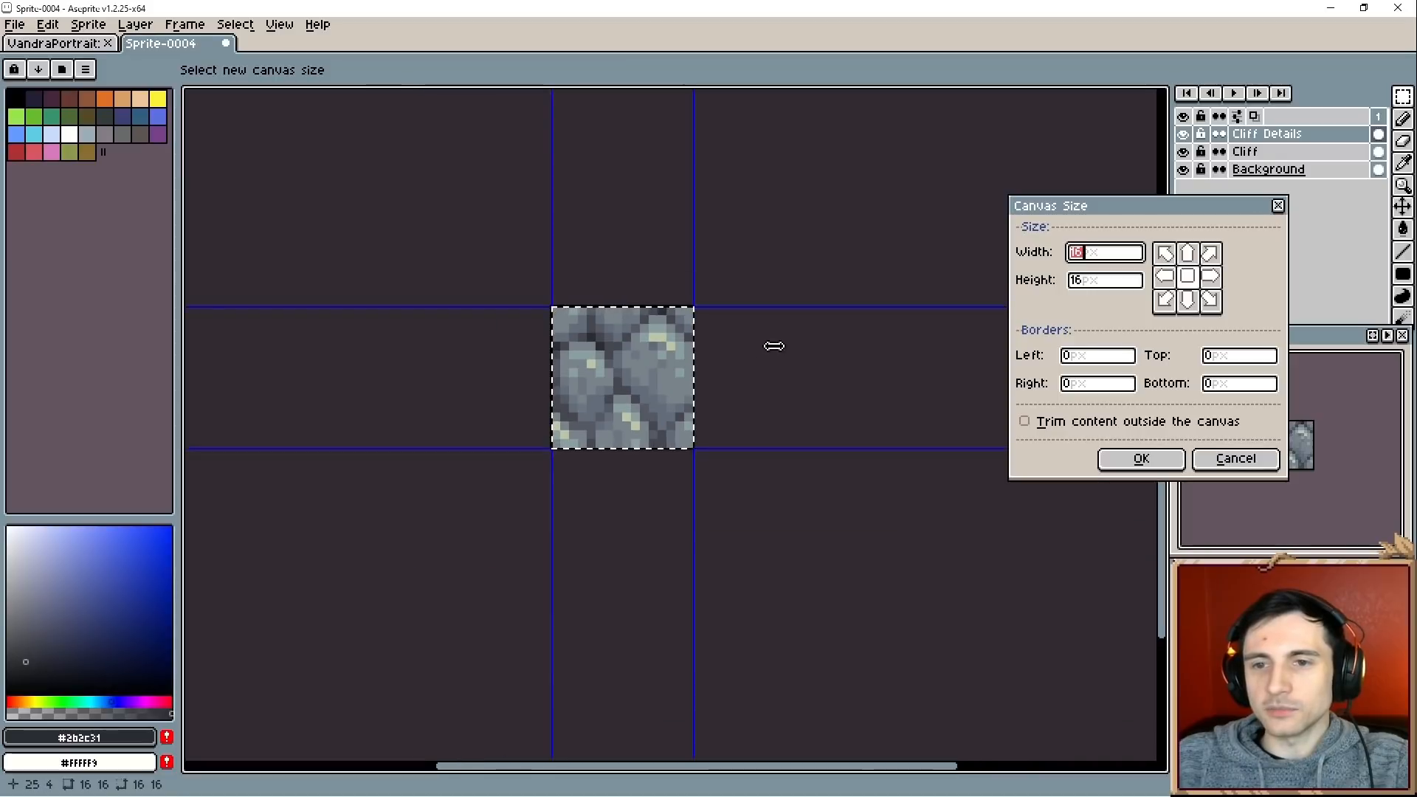
drag(768, 344, 924, 347)
drag(472, 369, 208, 354)
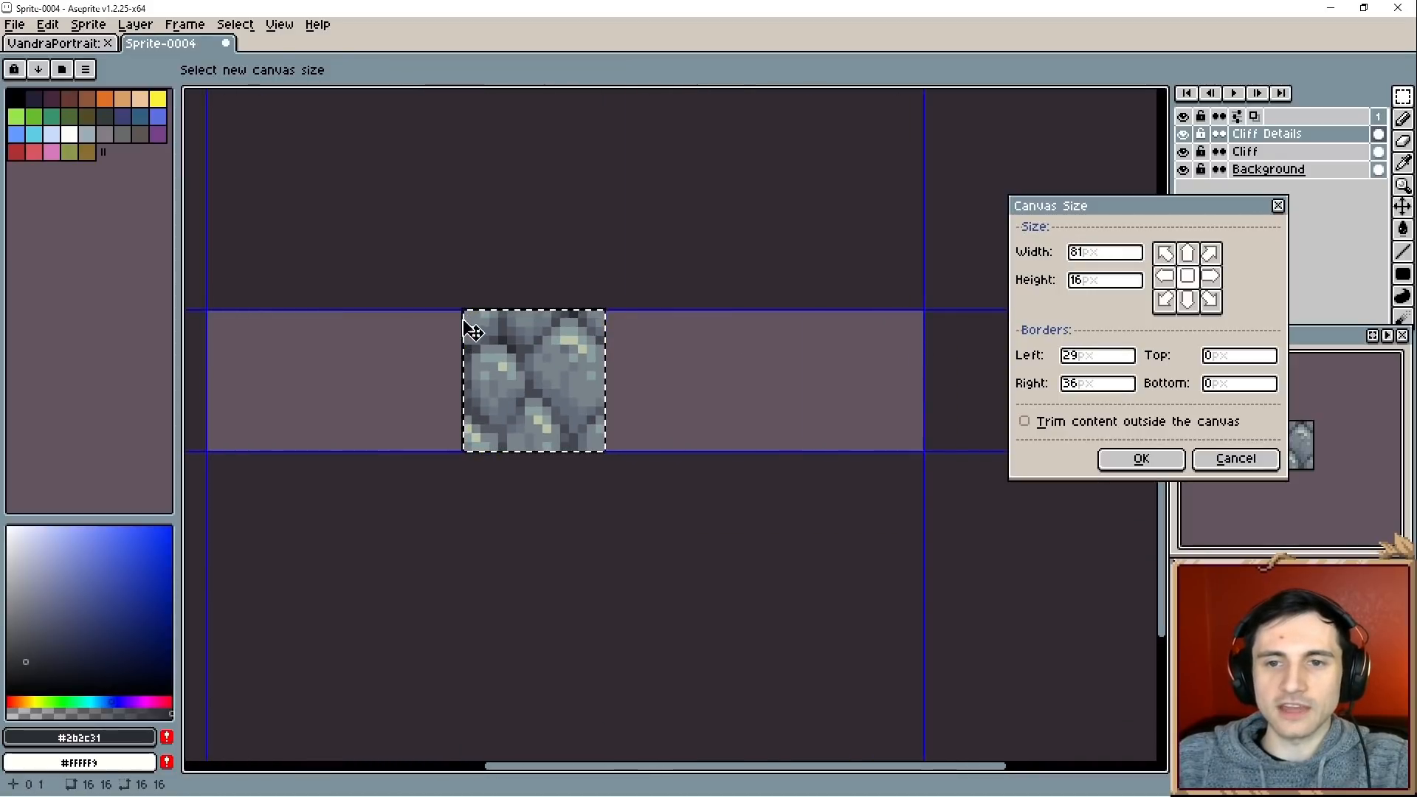
drag(467, 282, 472, 163)
drag(581, 452, 585, 633)
click(1141, 458)
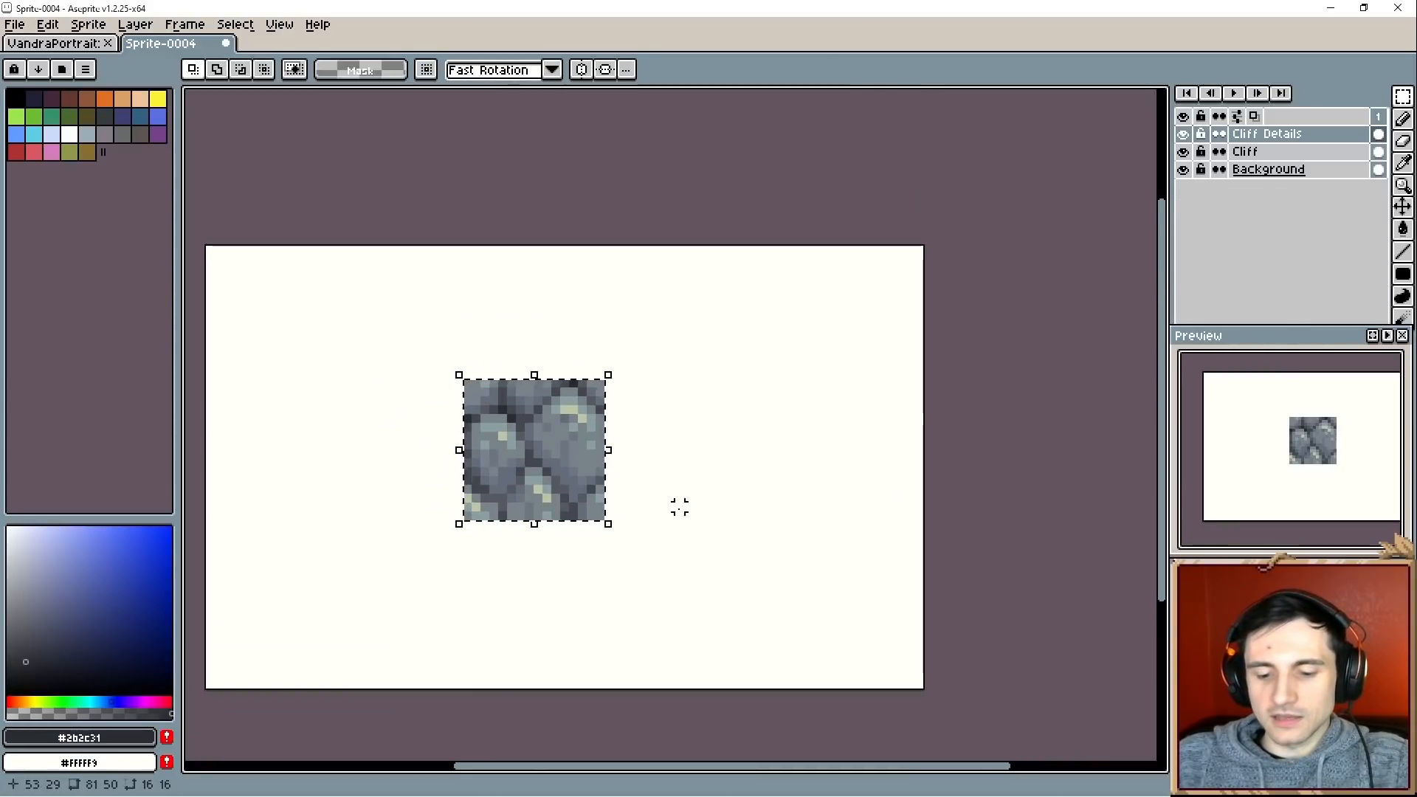
mouse_move(670, 507)
mouse_down()
mouse_move(674, 494)
mouse_move(689, 502)
mouse_up()
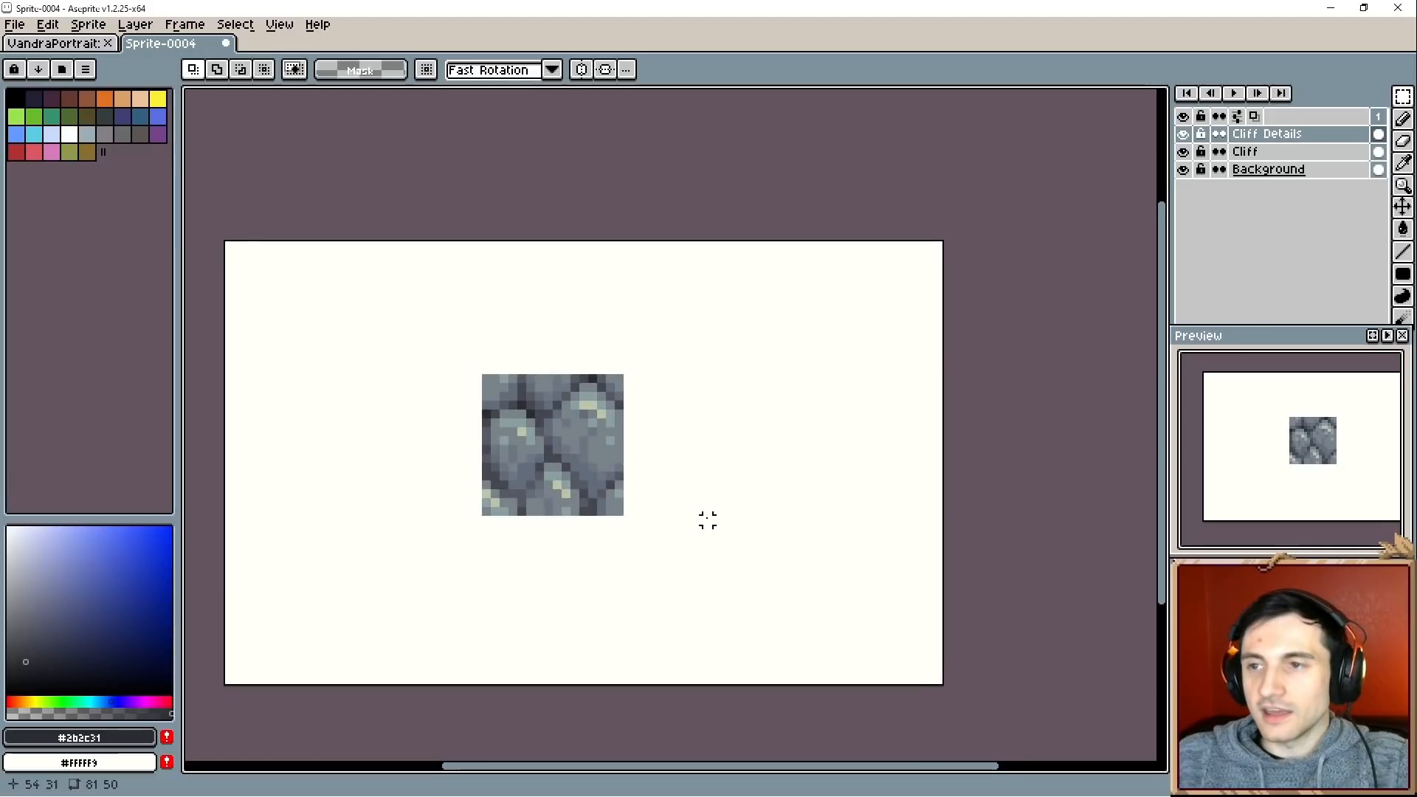
key(ctrl+v)
drag(313, 353, 705, 454)
scroll(748, 468, up, 1)
key(Delete)
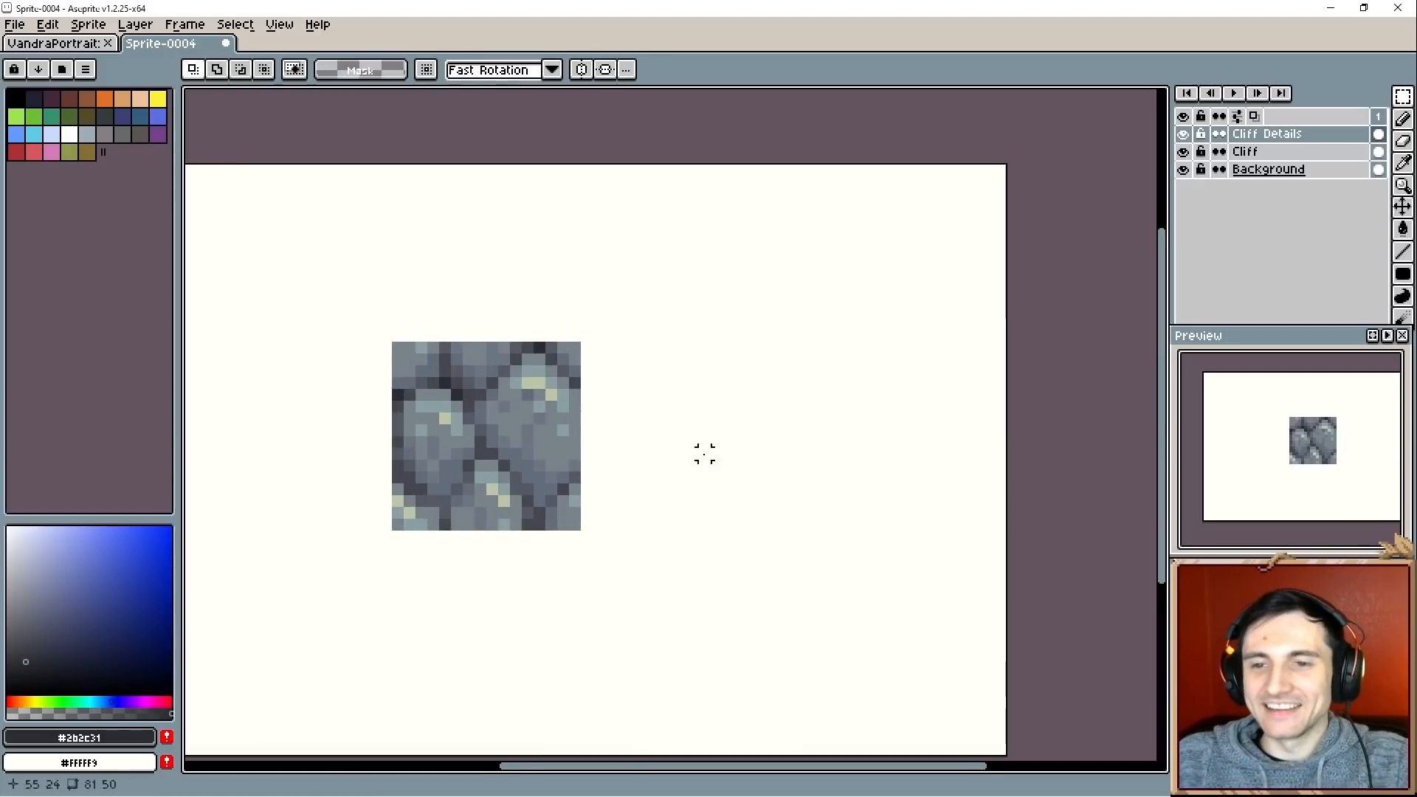
Merge the Cliff Details layer down into Cliff and hide the Background layer, keeping Cliff visible.
right_click(1259, 135)
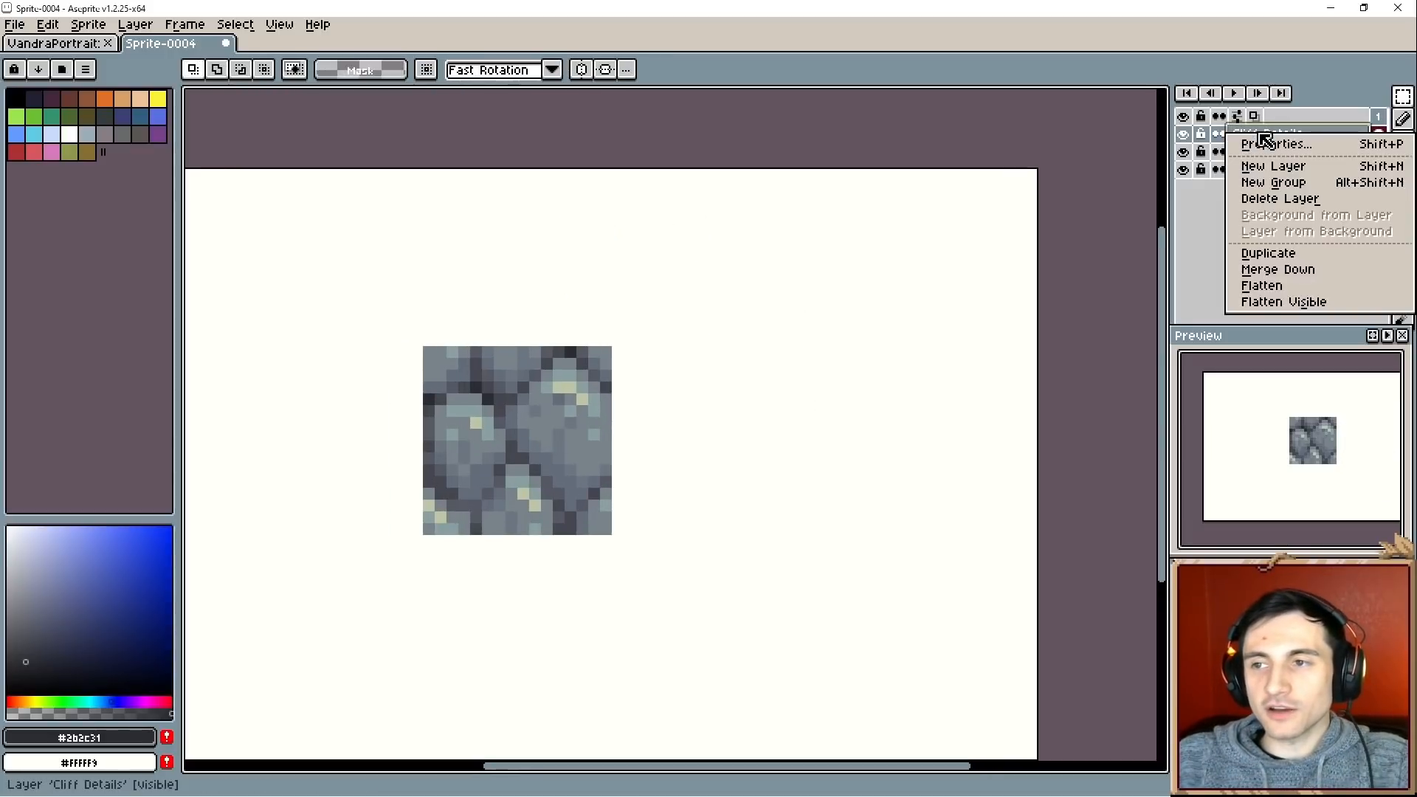
click(1298, 270)
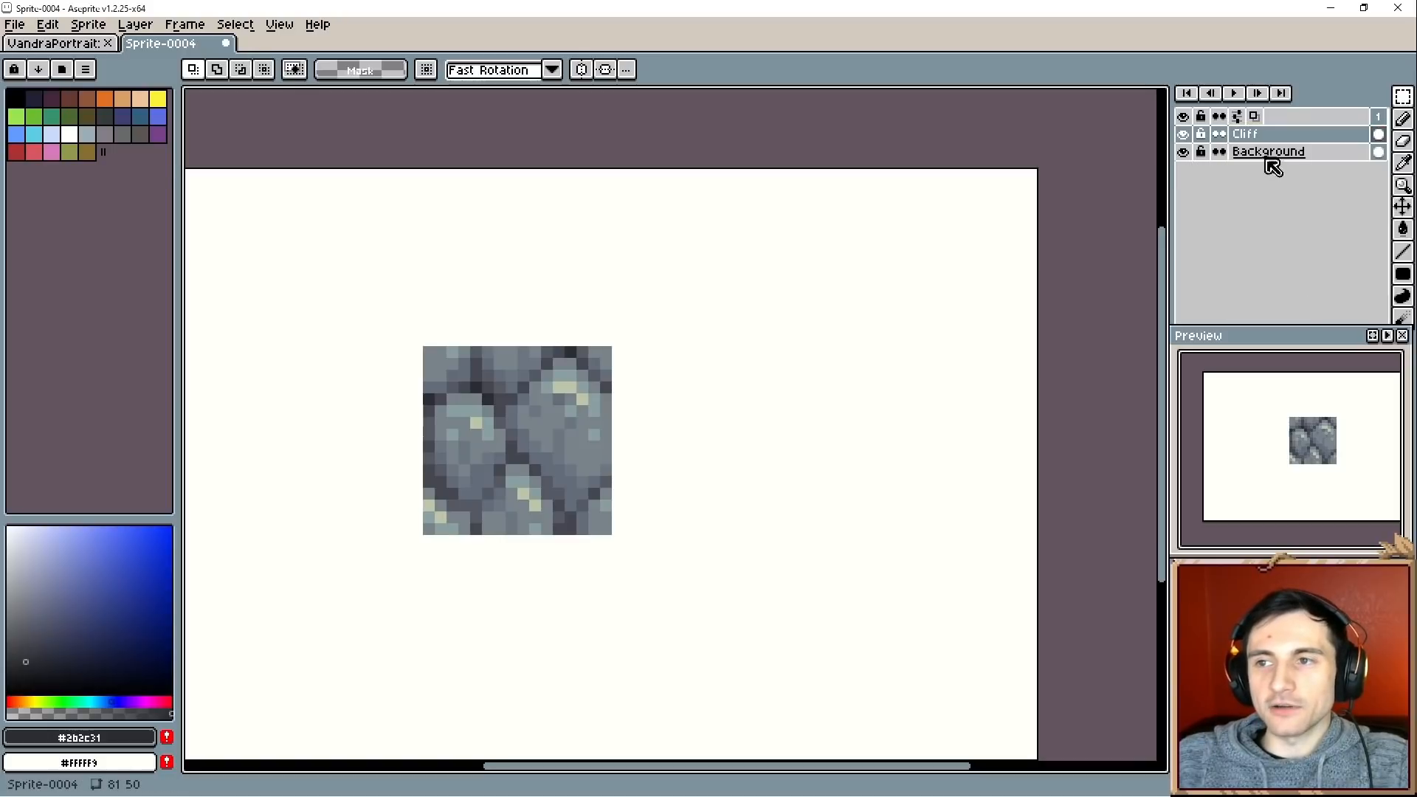
click(1182, 135)
click(1182, 152)
double_click(1182, 135)
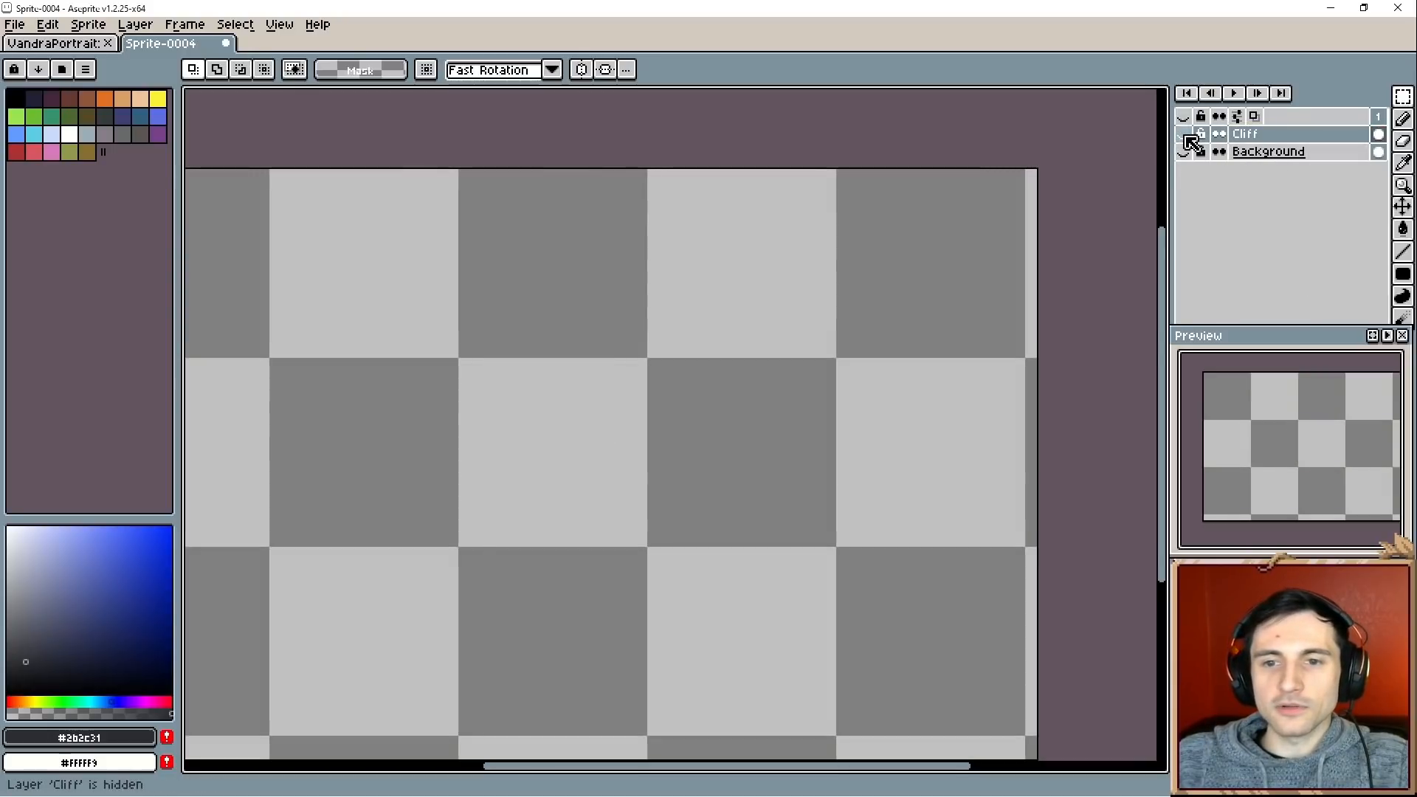
click(1183, 135)
Move the cliff tile into line with a square of the transparency checkerboard and select the whole tile for copying.
drag(347, 295, 674, 583)
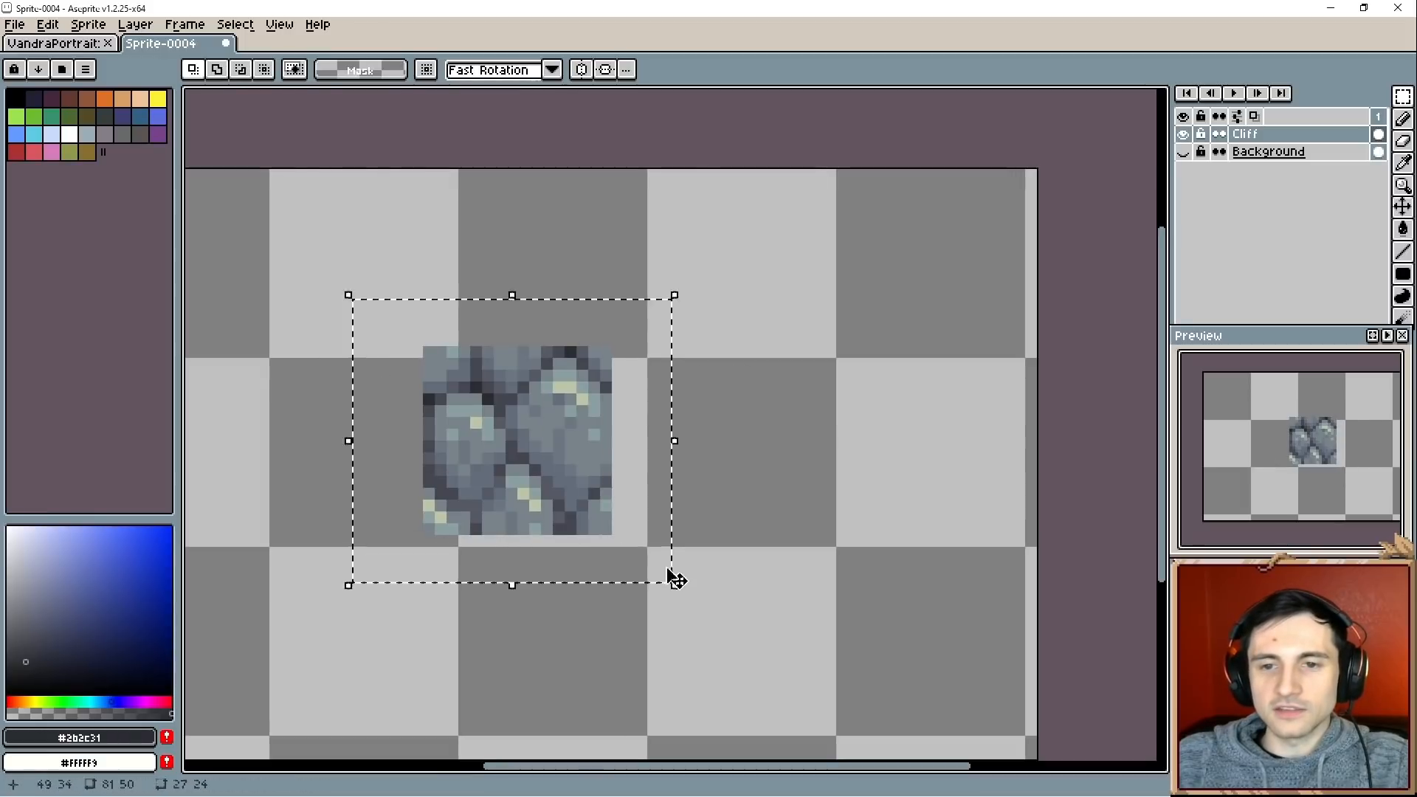
drag(538, 474, 734, 458)
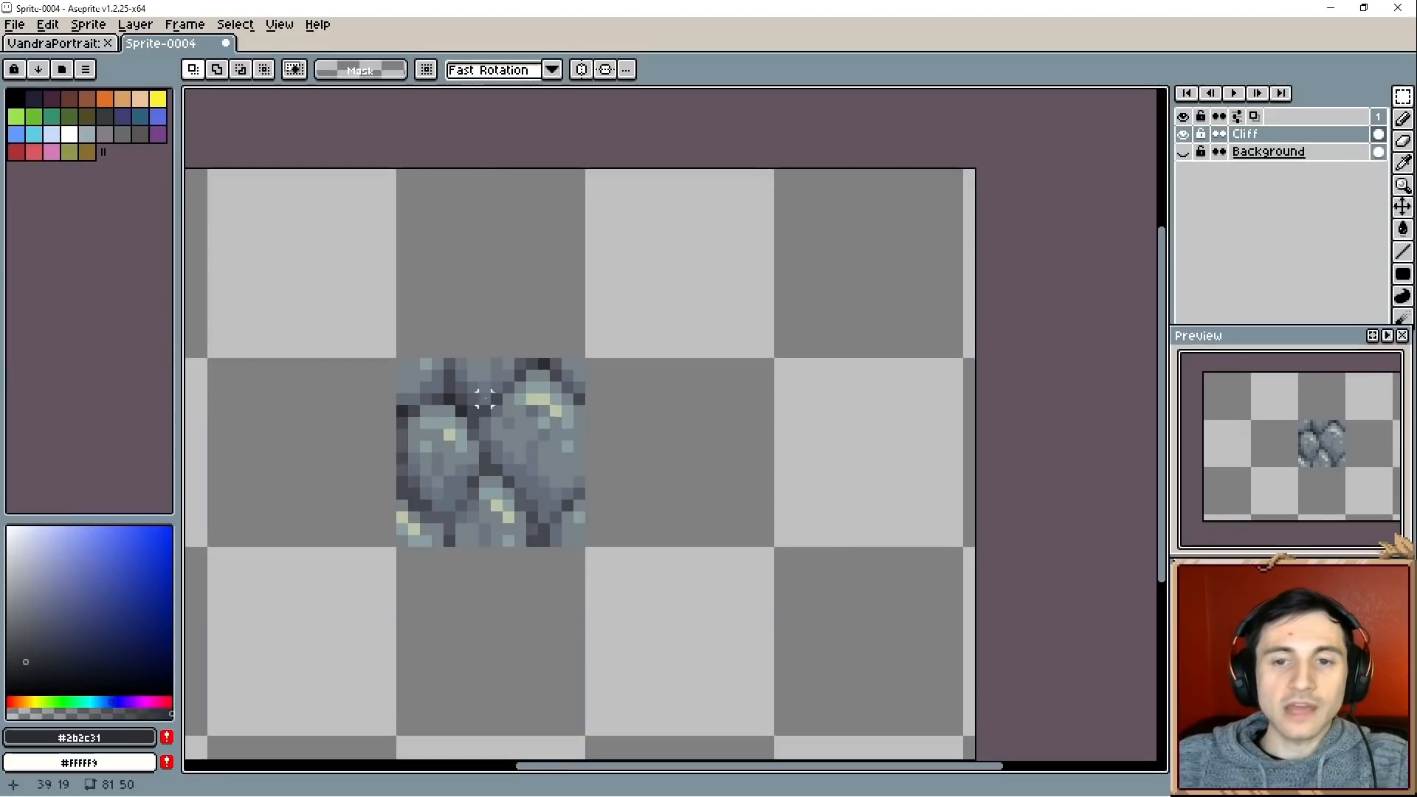
scroll(434, 387, up, 2)
drag(372, 341, 727, 702)
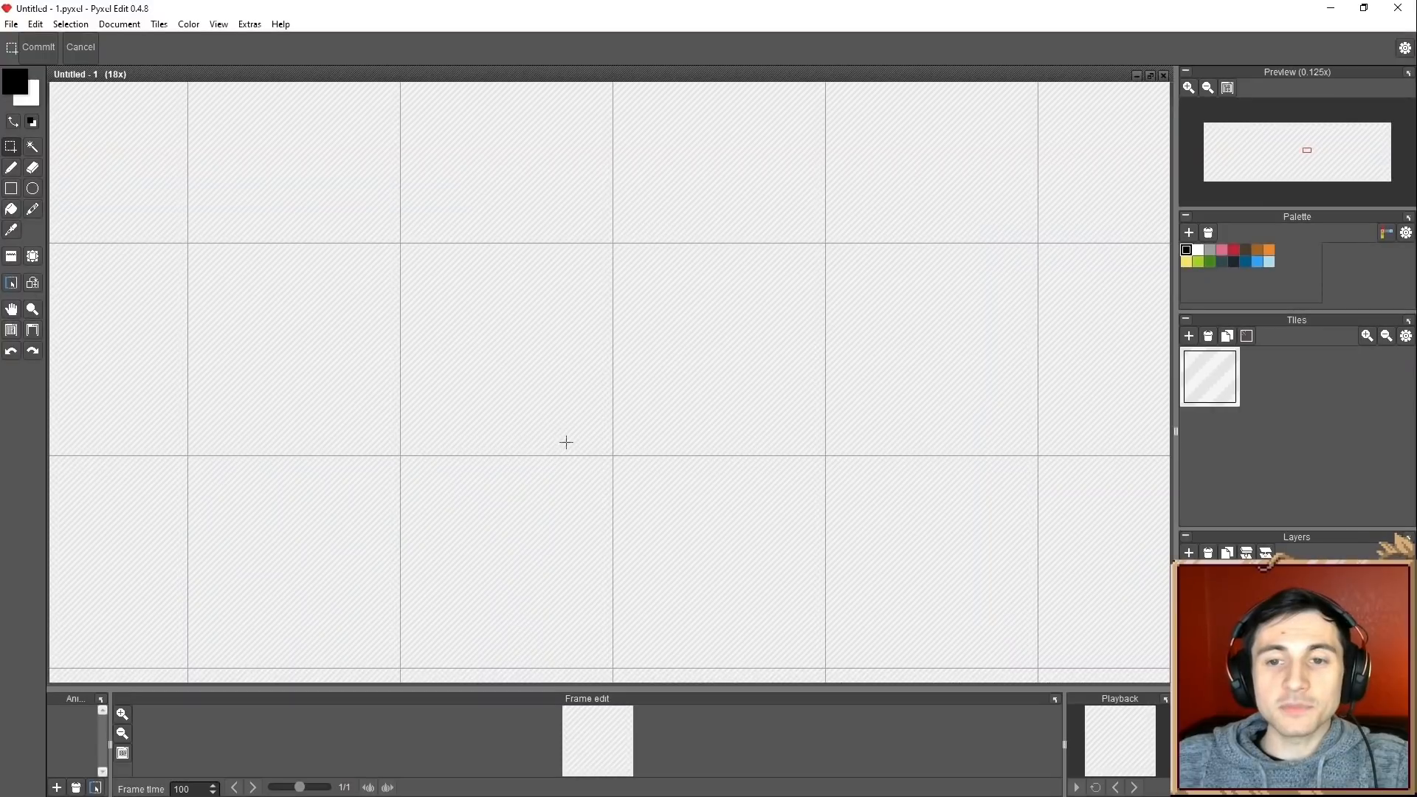
Switch to Pyxel Edit, paste the cliff artwork into one grid cell, and make a new tile from it.
key(ctrl+v)
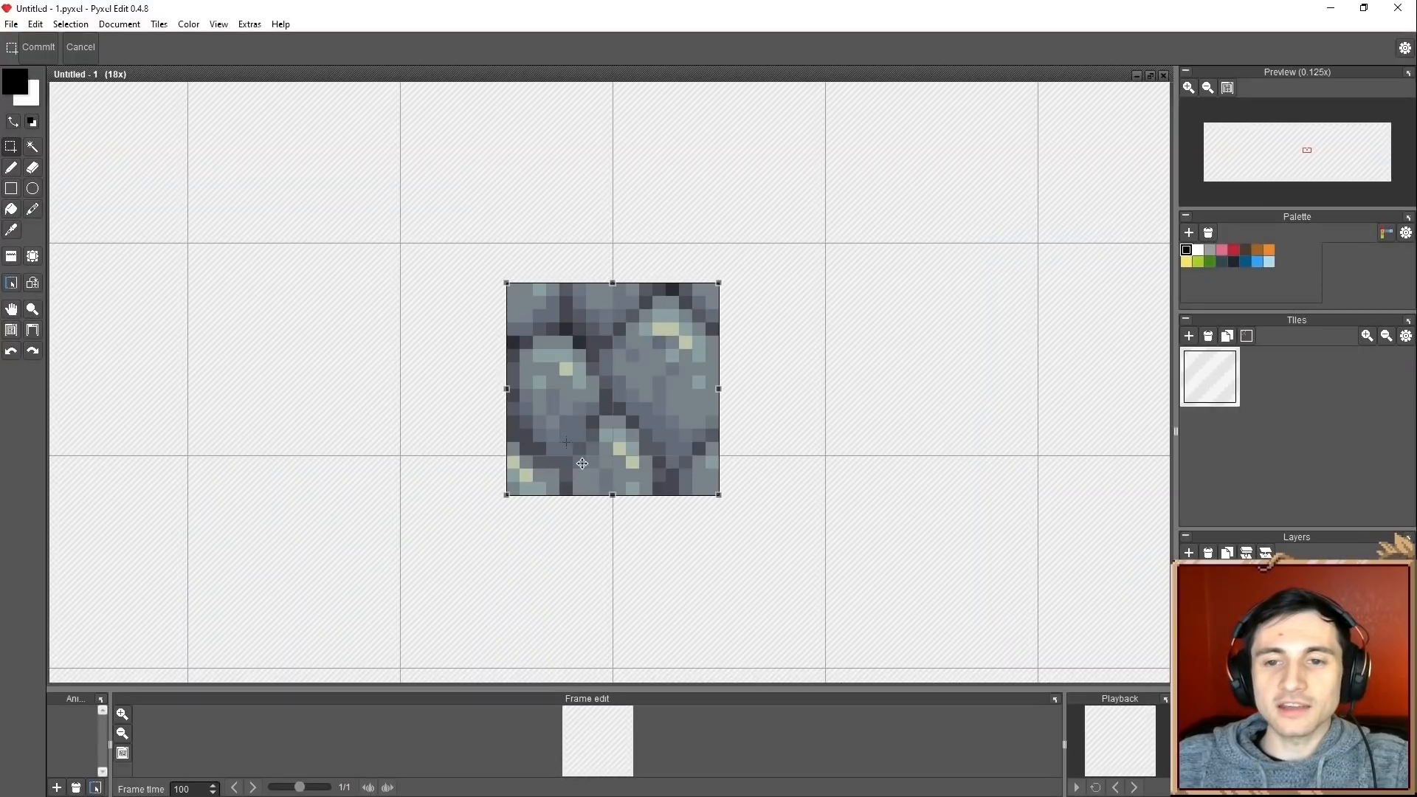
drag(672, 438, 573, 399)
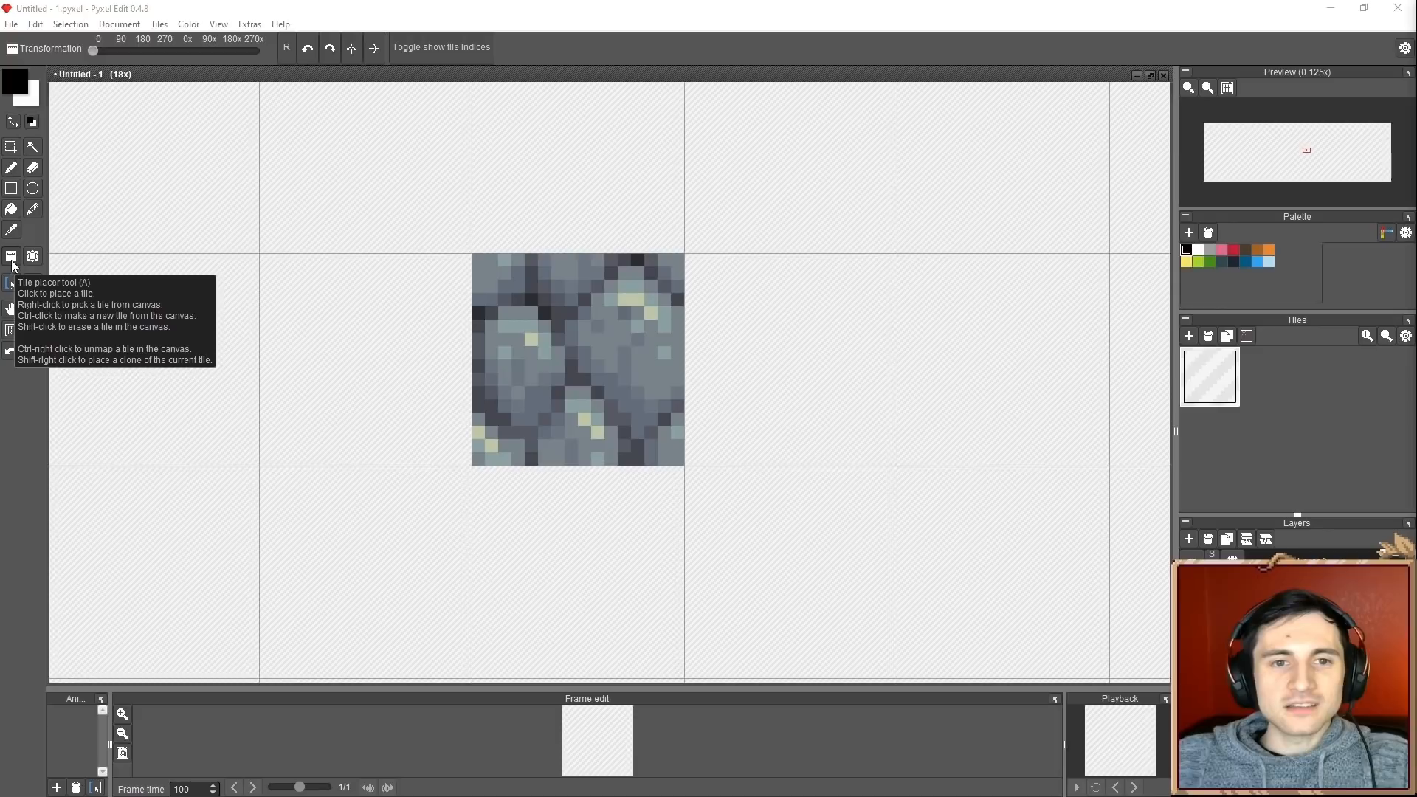
click(588, 374)
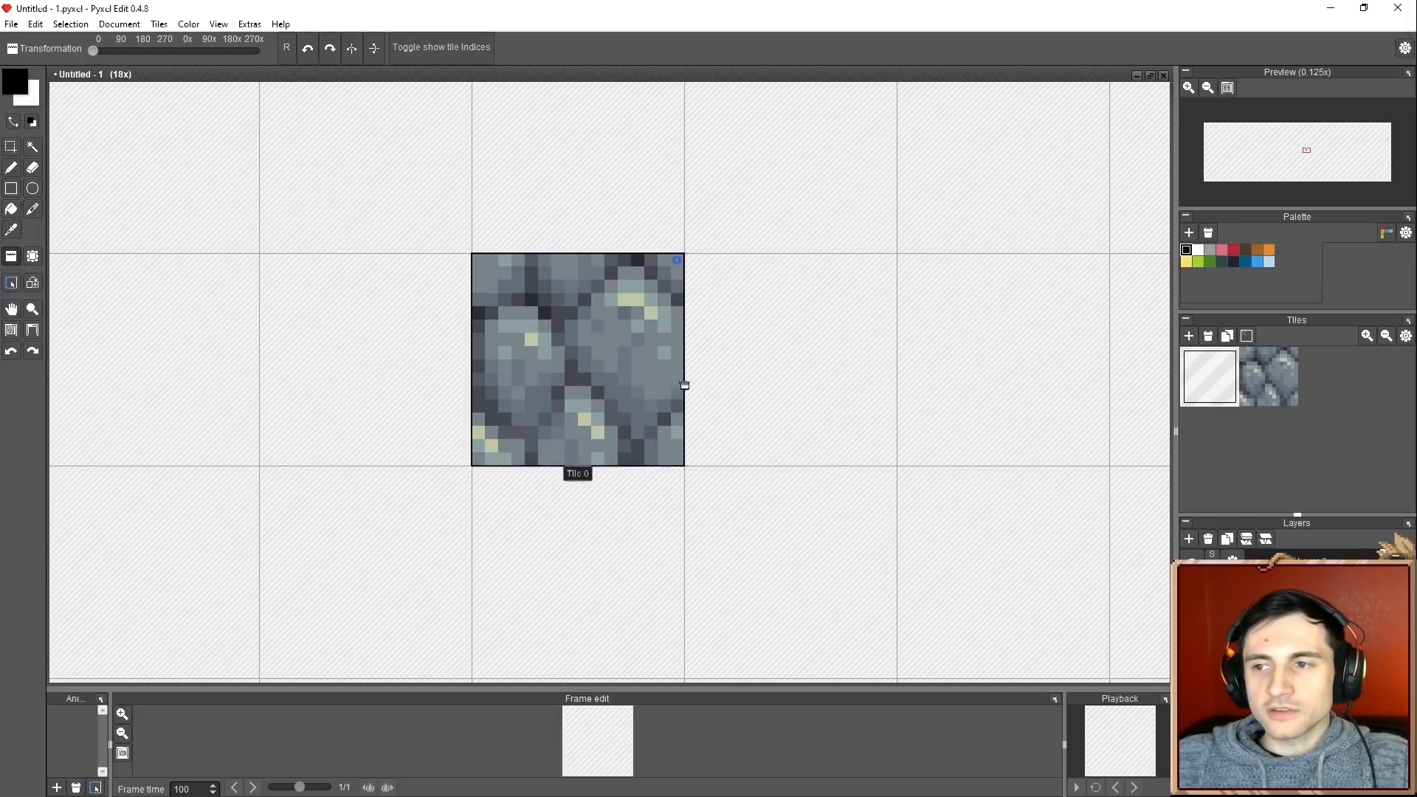
Place the cliff tile repeatedly on the canvas to fill a block six cells wide and two cells high.
click(1271, 385)
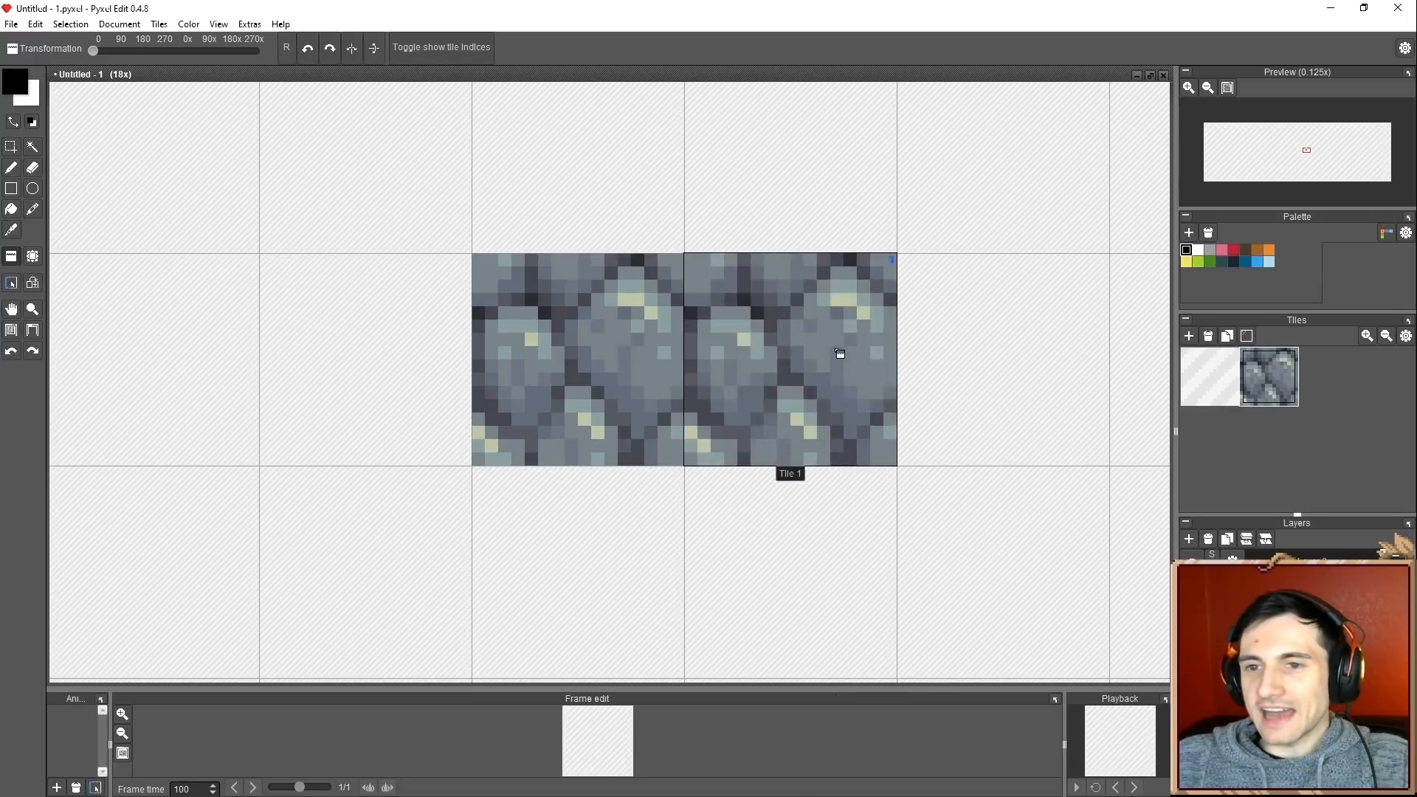
scroll(838, 355, down, 1)
mouse_move(847, 357)
mouse_down()
mouse_move(927, 353)
mouse_move(906, 444)
mouse_move(648, 474)
mouse_move(583, 458)
mouse_move(530, 386)
mouse_move(430, 393)
mouse_move(405, 475)
mouse_move(322, 466)
mouse_move(299, 373)
mouse_up()
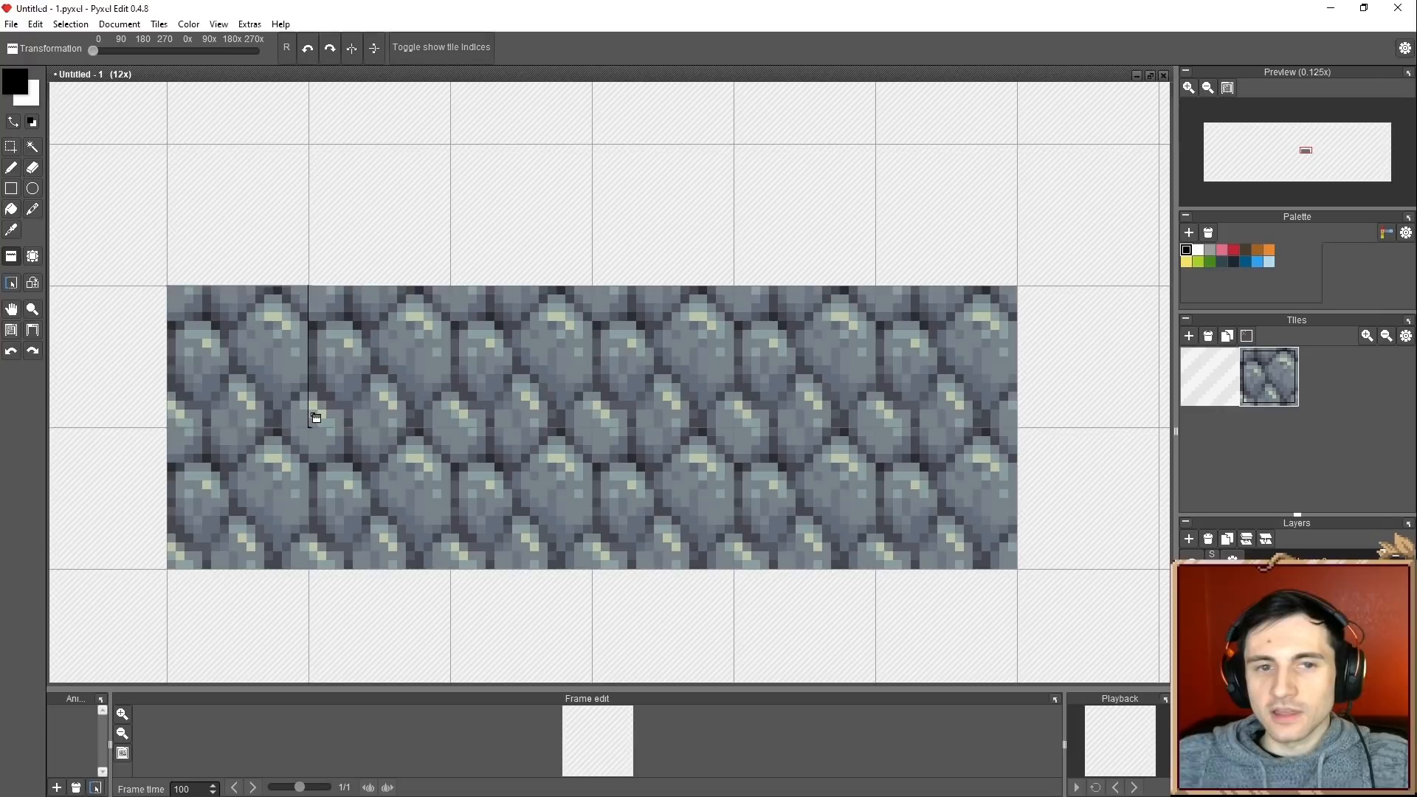
Try a red pen stroke across the placed cliff tiles, then undo it.
click(17, 170)
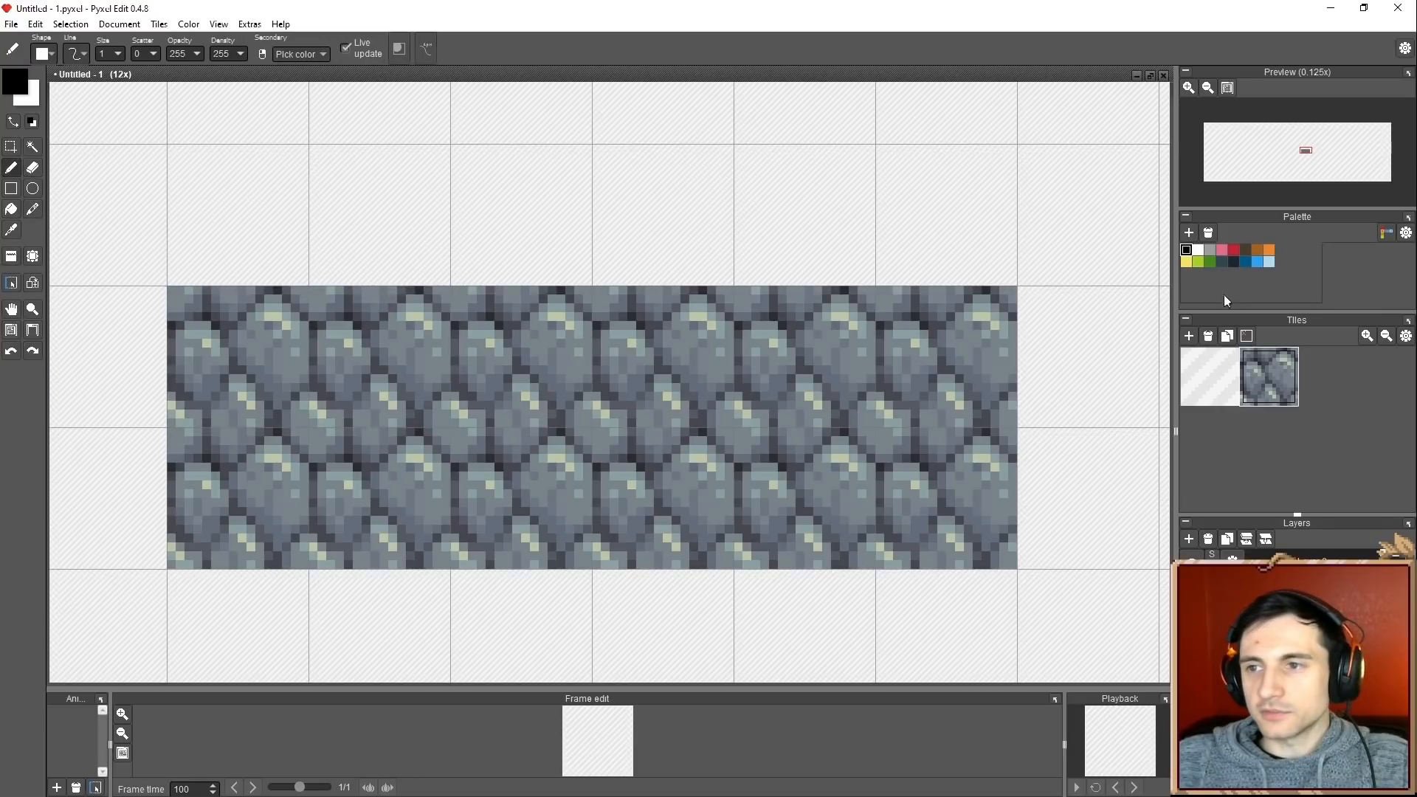
mouse_move(818, 348)
mouse_down()
mouse_move(801, 393)
mouse_move(848, 389)
mouse_move(843, 332)
mouse_move(788, 334)
mouse_up()
key(ctrl+z)
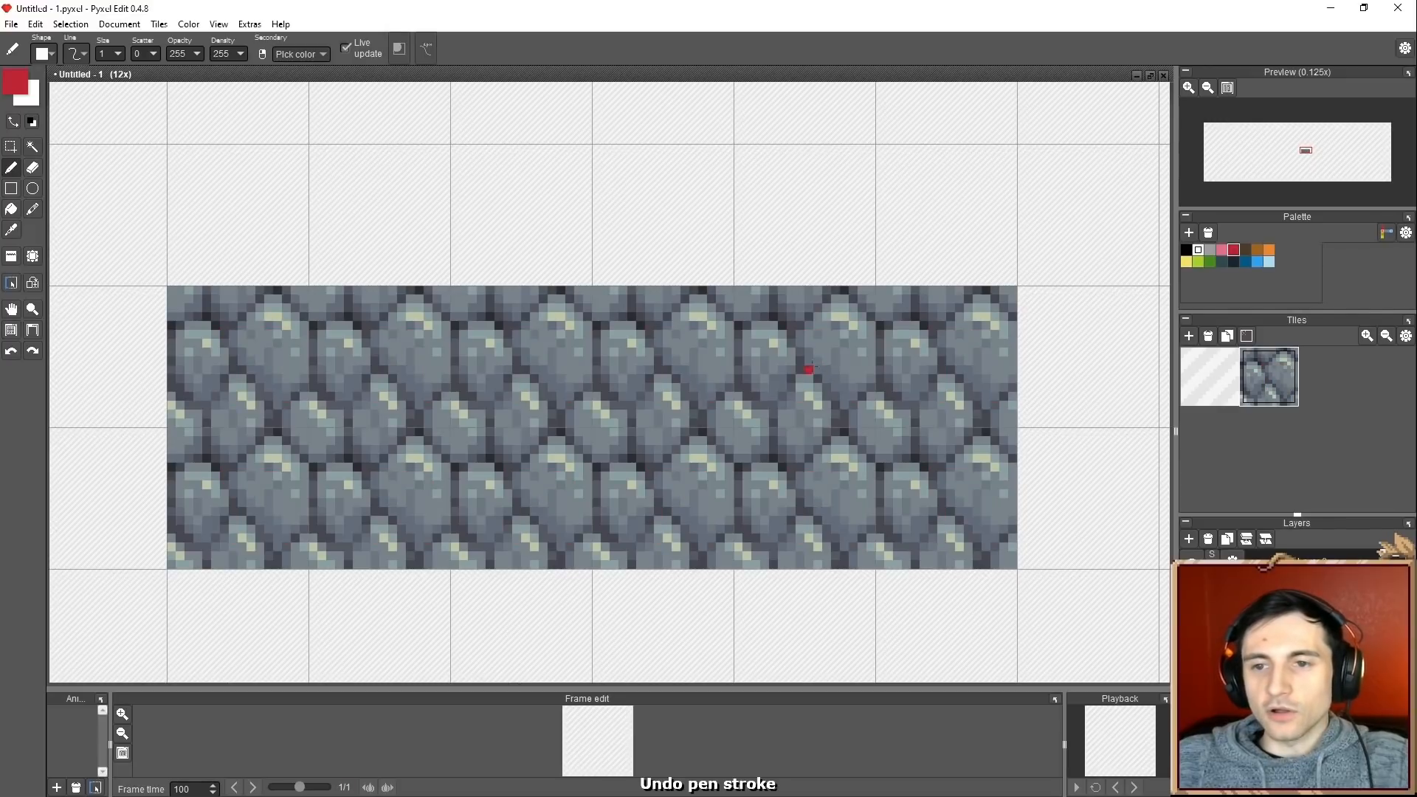
Make a separate new tile from the cliff cell with the green top strip and select that tile for placing.
scroll(771, 389, down, 2)
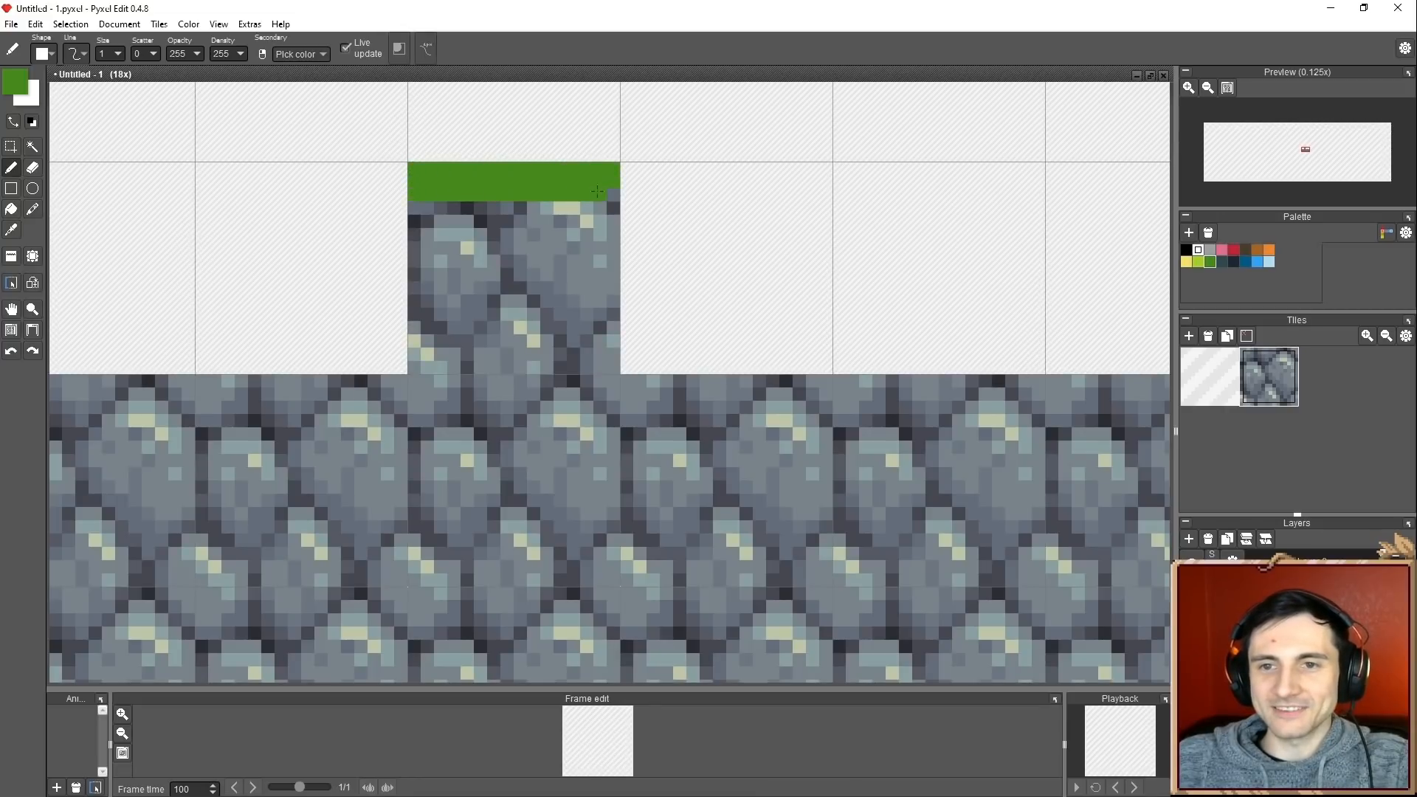
click(11, 256)
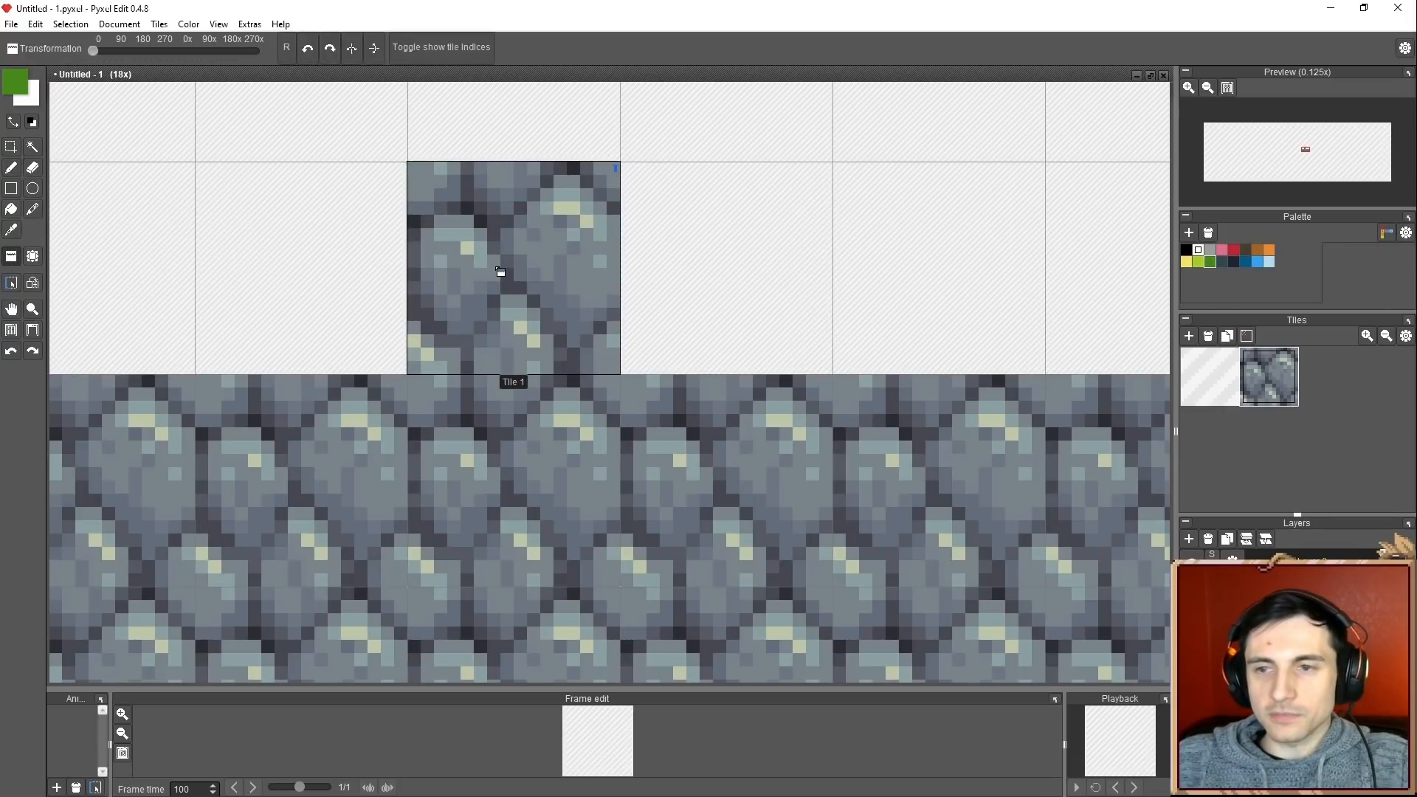
shift+click(496, 268)
click(1329, 387)
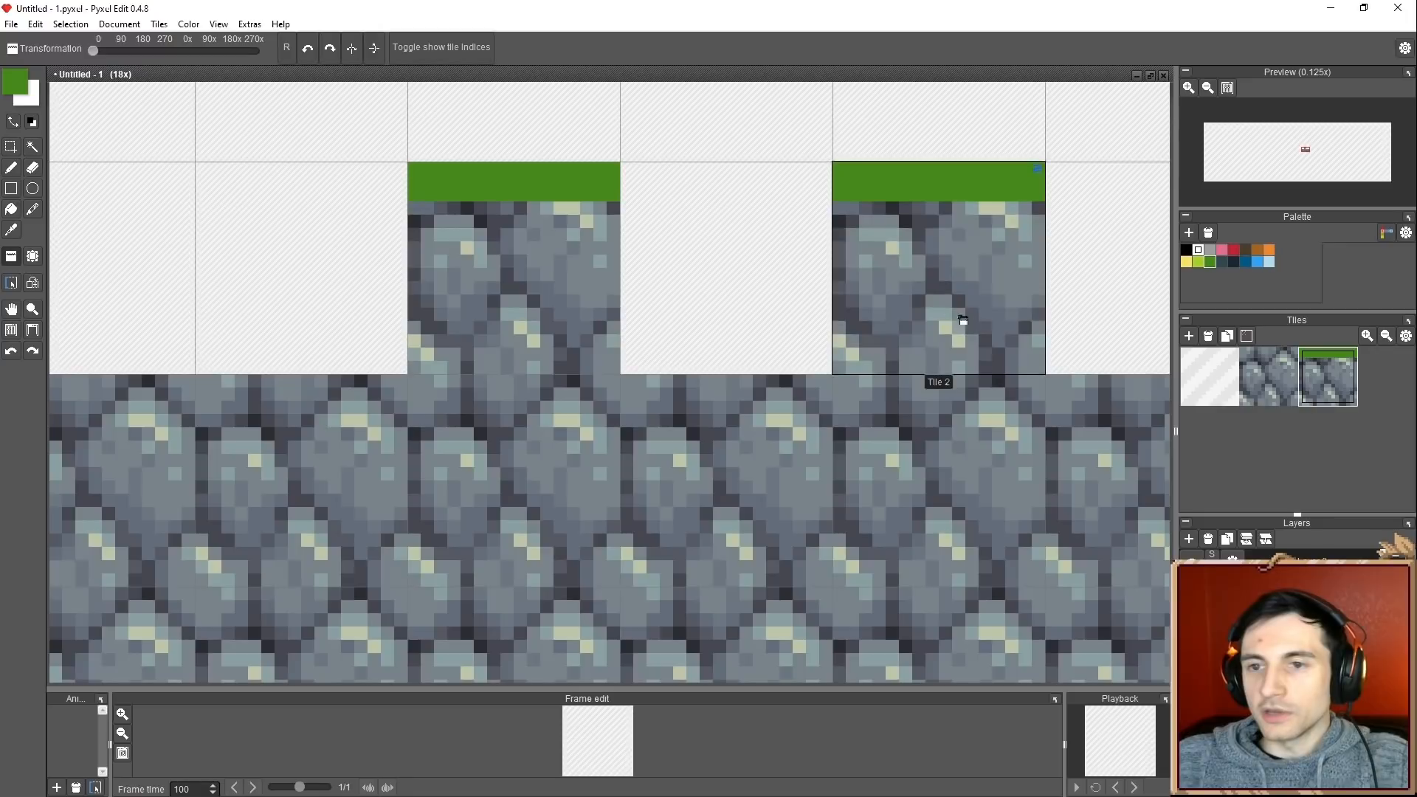
Place the green-topped cliff tile along the whole row directly above the cliff block, six cells wide.
scroll(963, 320, down, 5)
drag(883, 325, 999, 329)
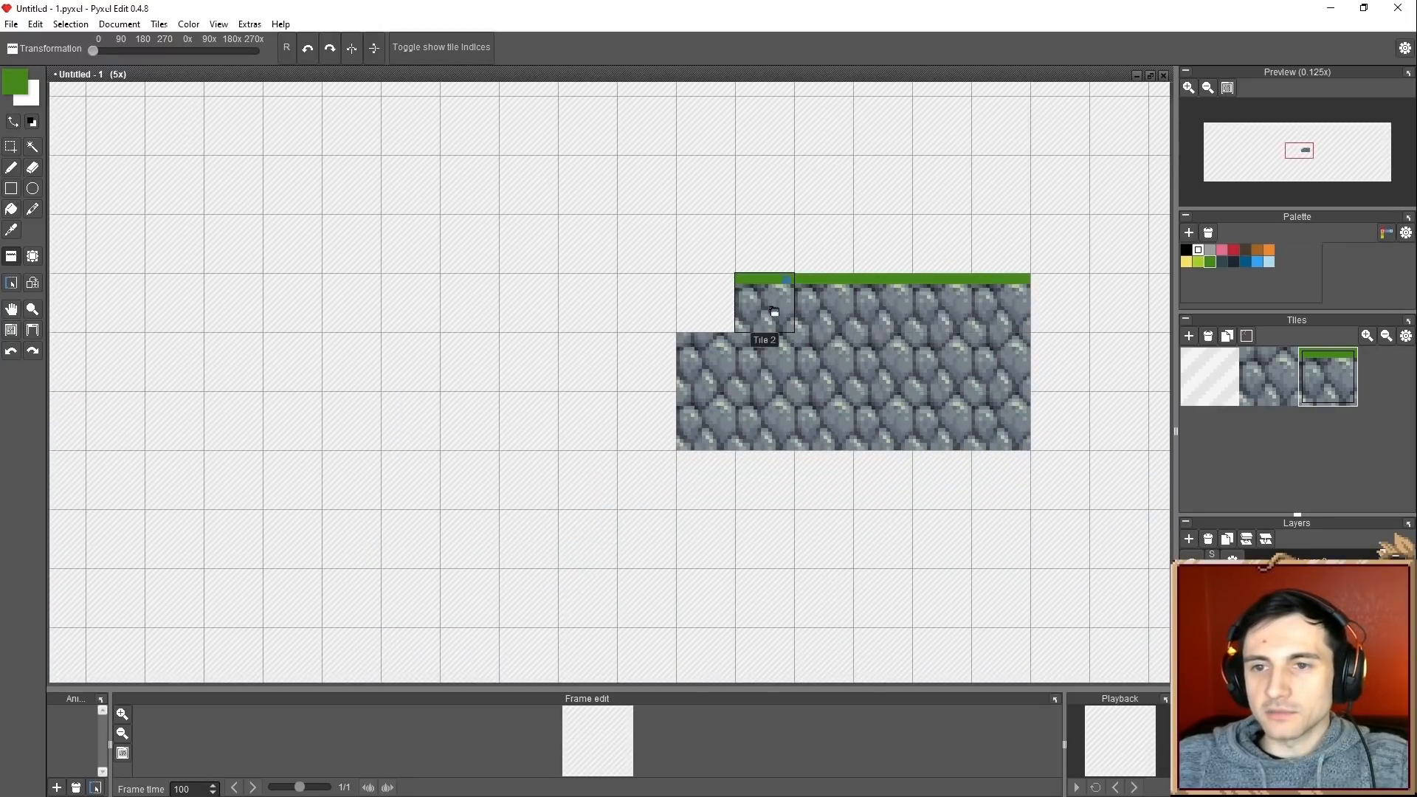
click(729, 309)
drag(763, 314, 477, 326)
scroll(476, 326, down, 2)
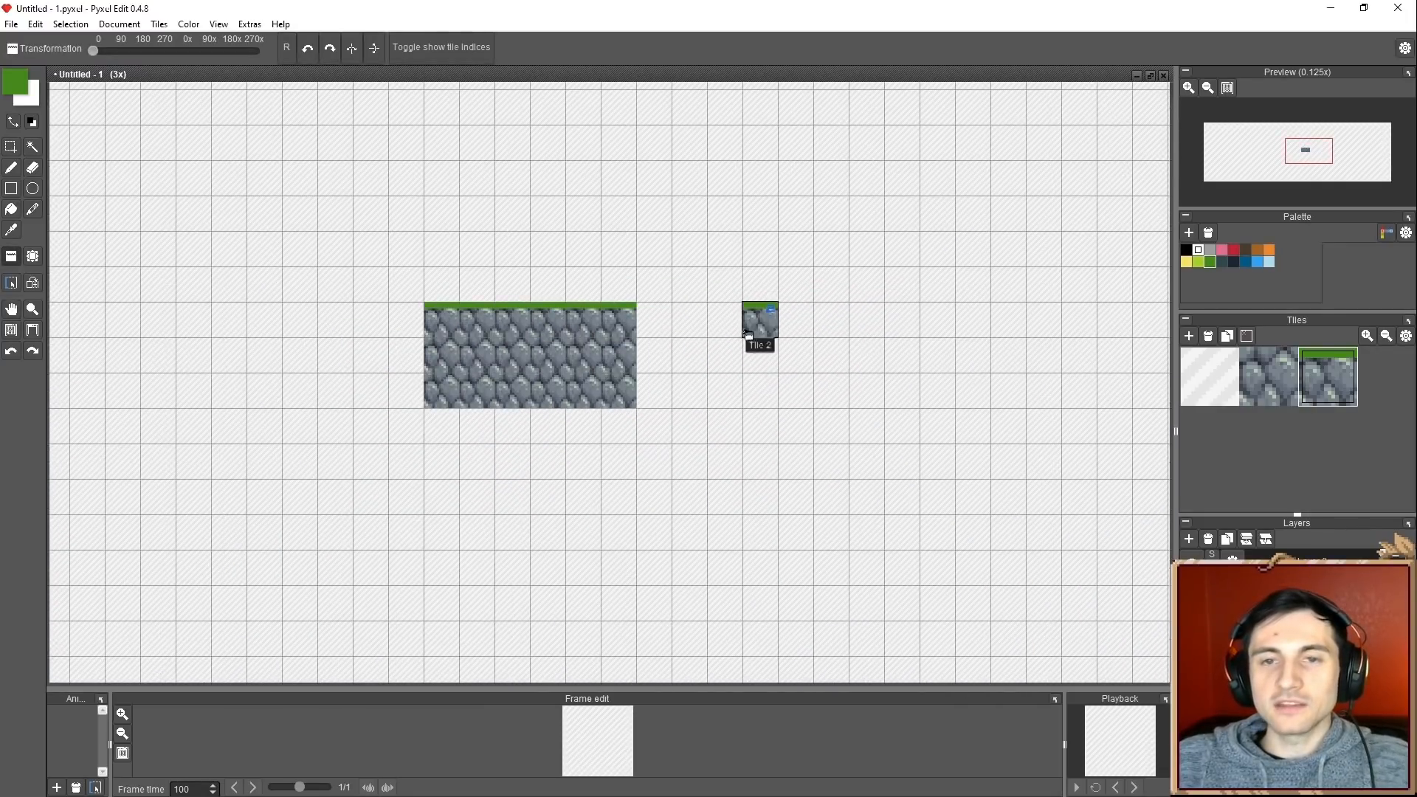
drag(745, 332, 749, 364)
scroll(754, 367, up, 1)
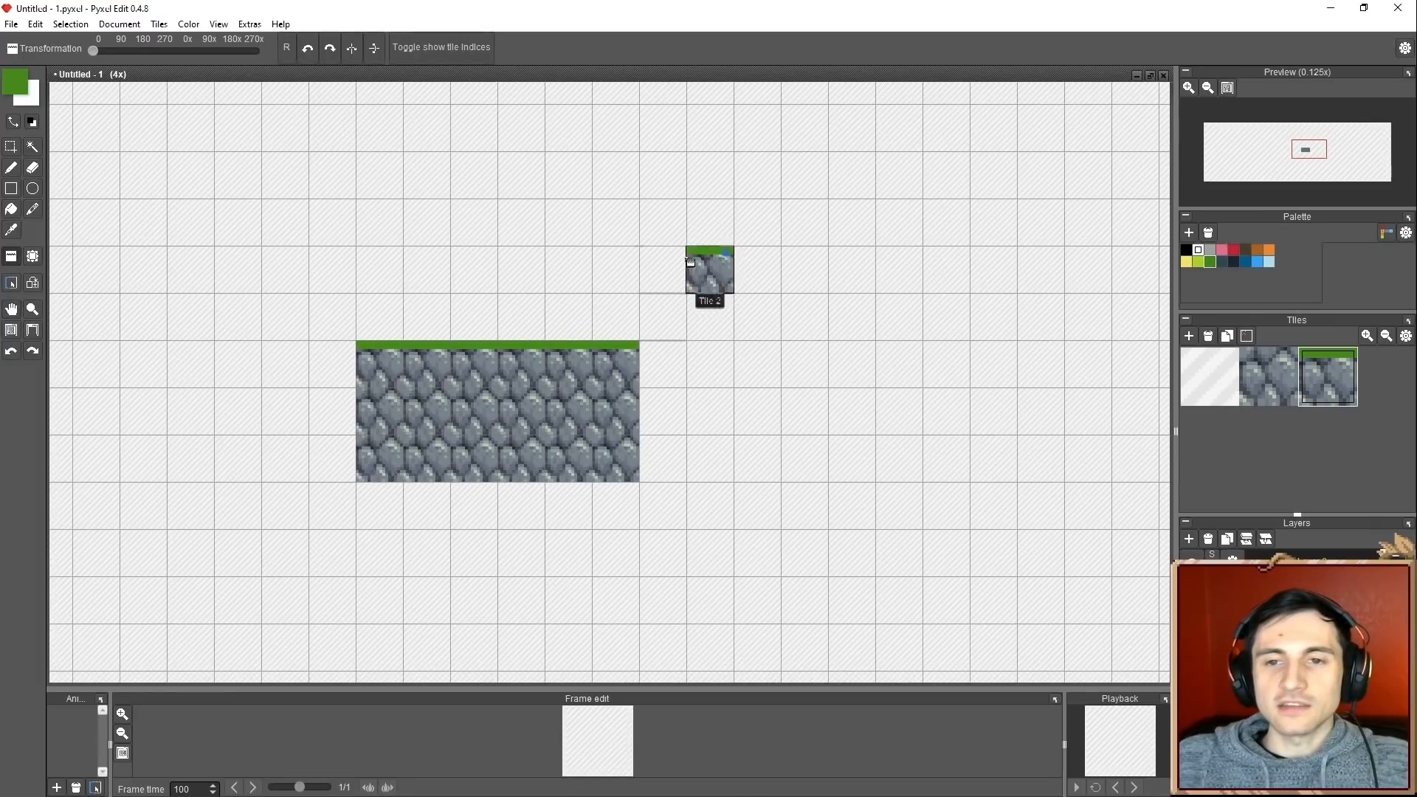
drag(714, 460, 1068, 542)
scroll(770, 463, up, 1)
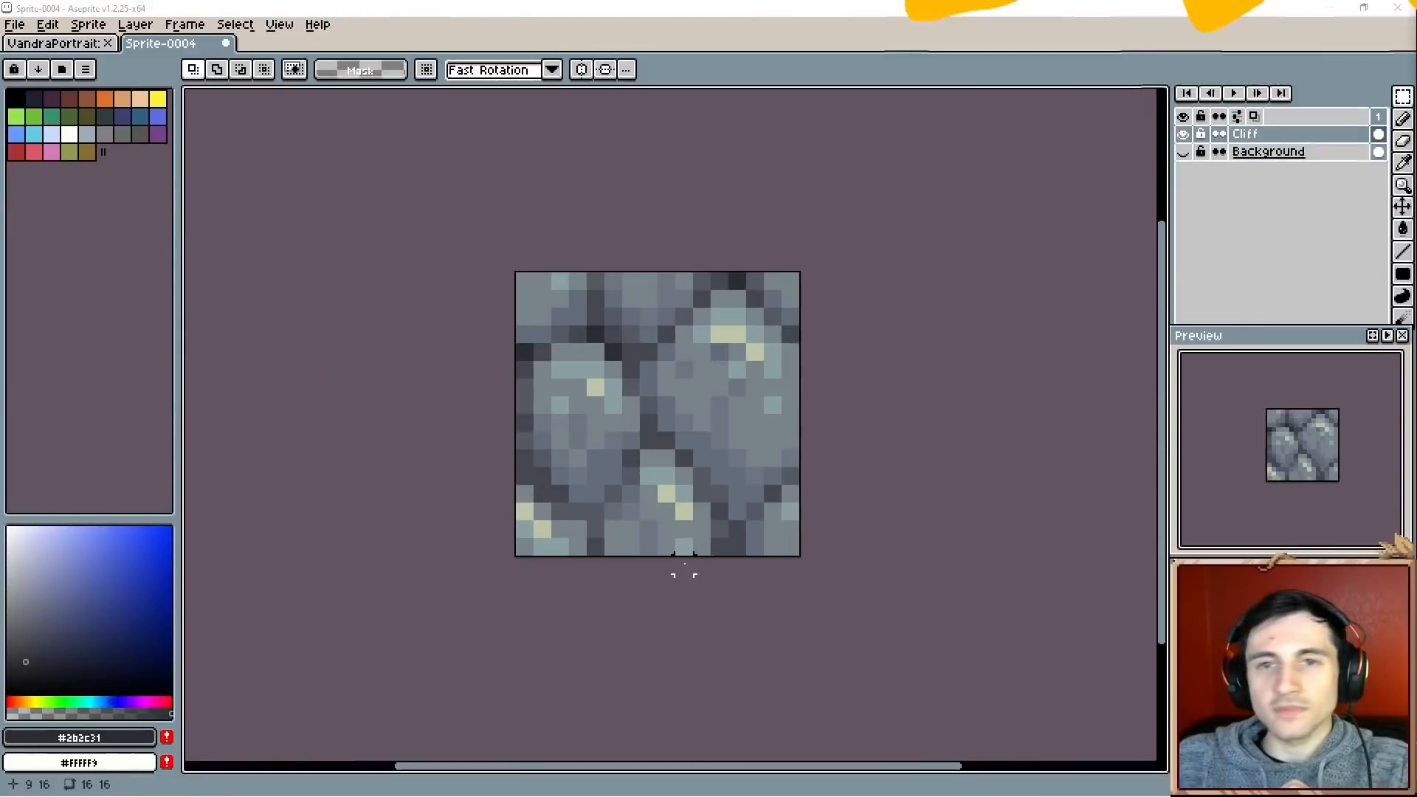